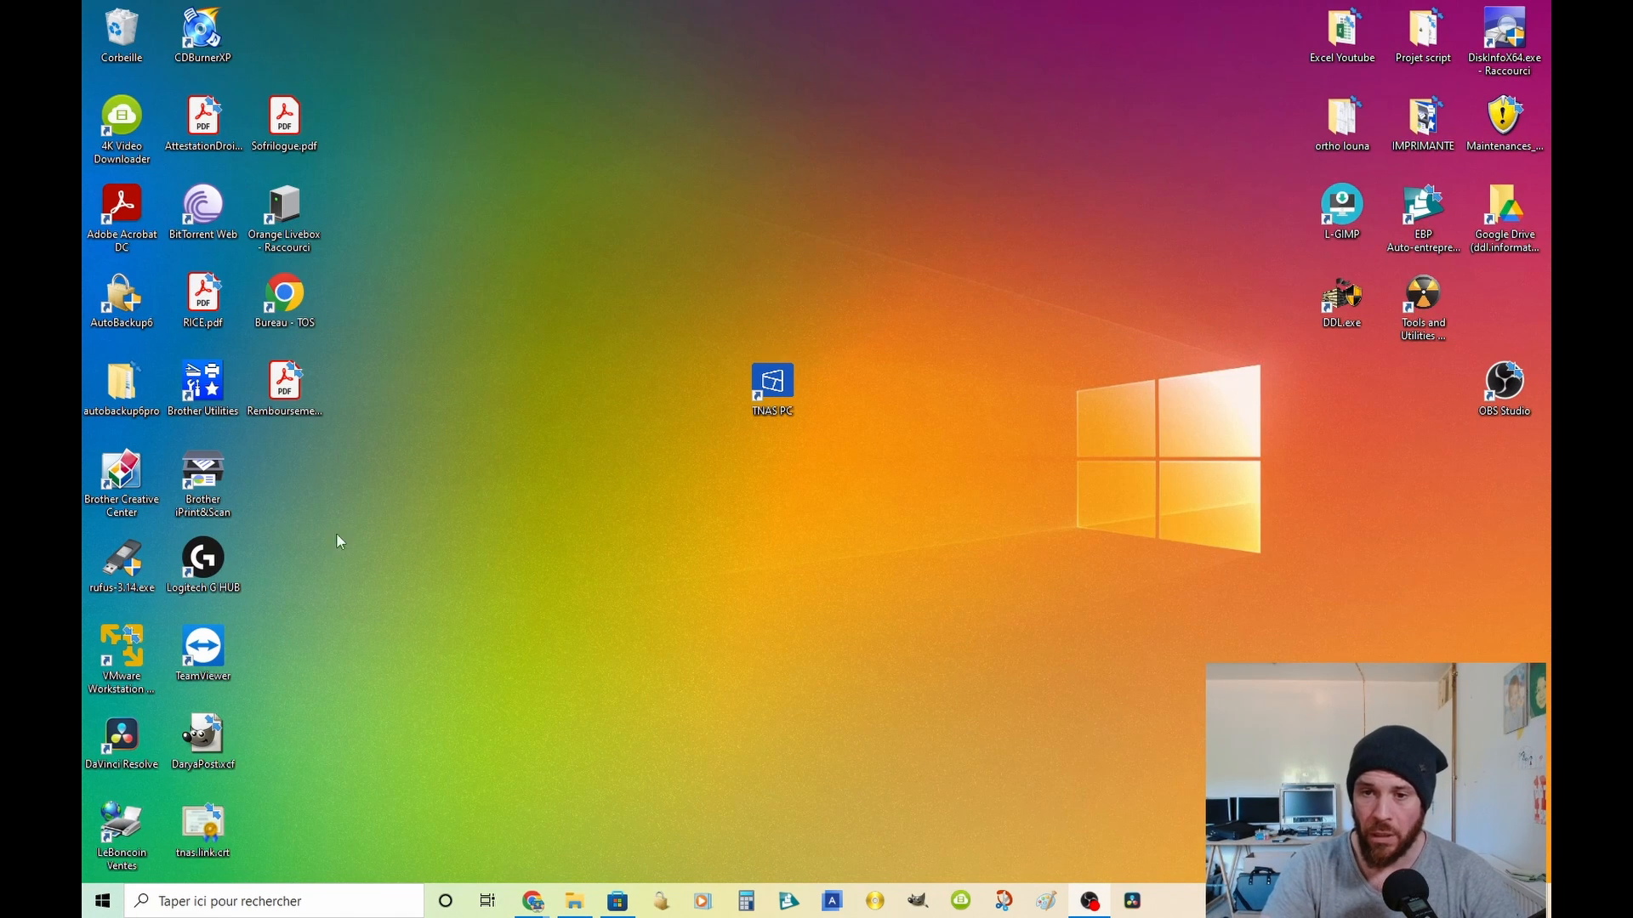
# Step: Open the TNAS-DDL login page from TNAS PC and sign in with the saved username and password, with Retenir enabled
pyautogui.doubleClick(780, 384)
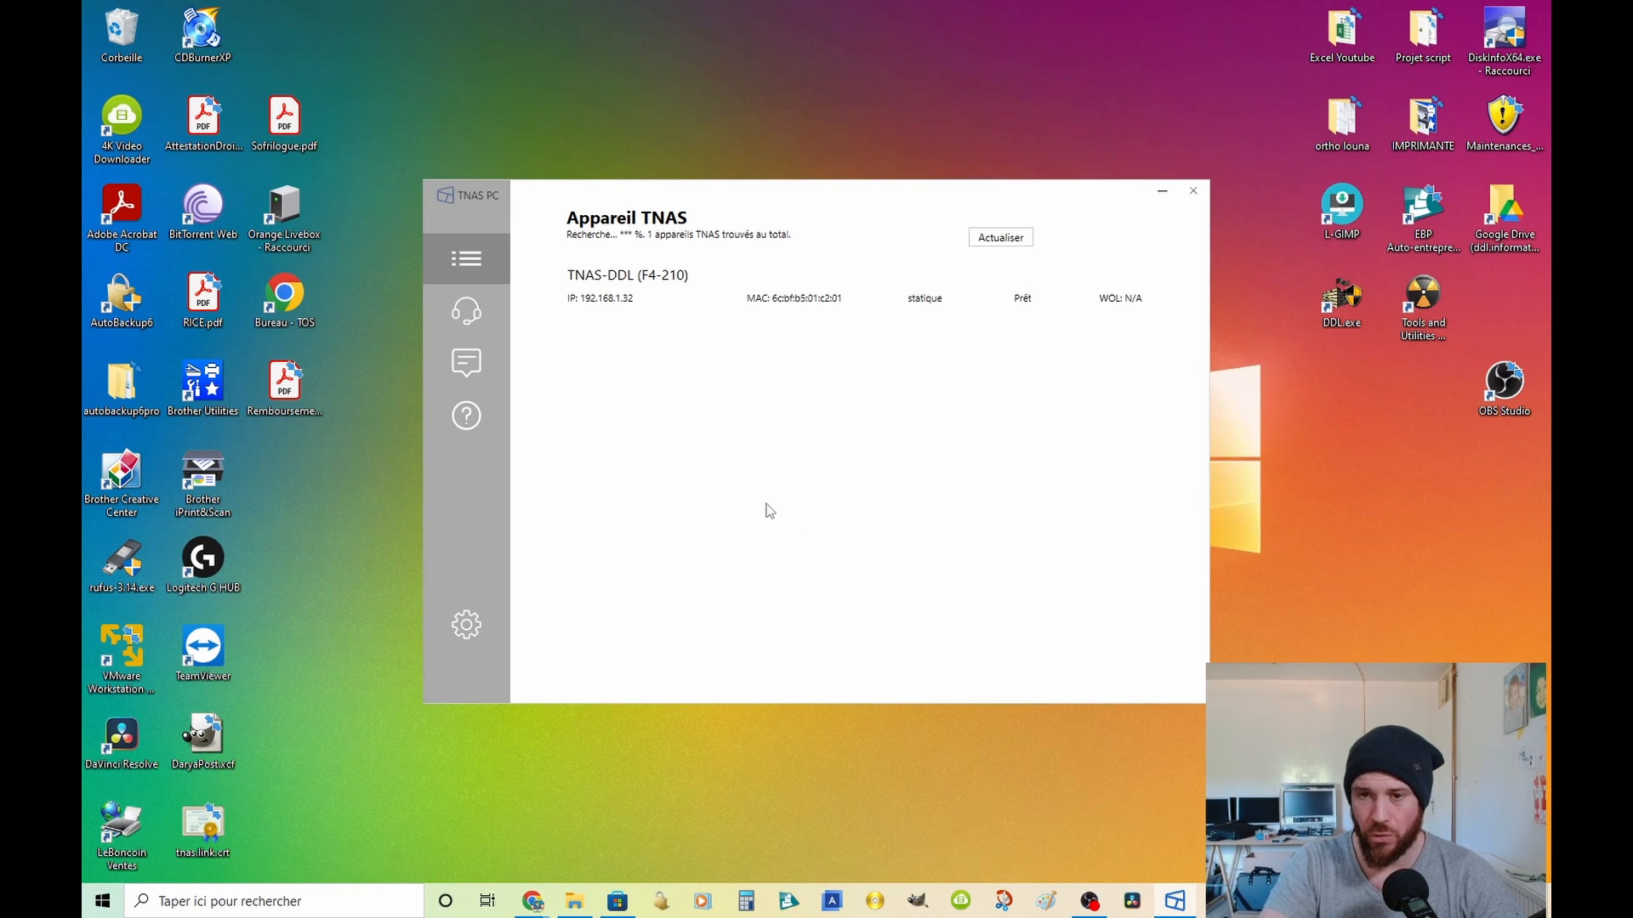
pyautogui.doubleClick(789, 299)
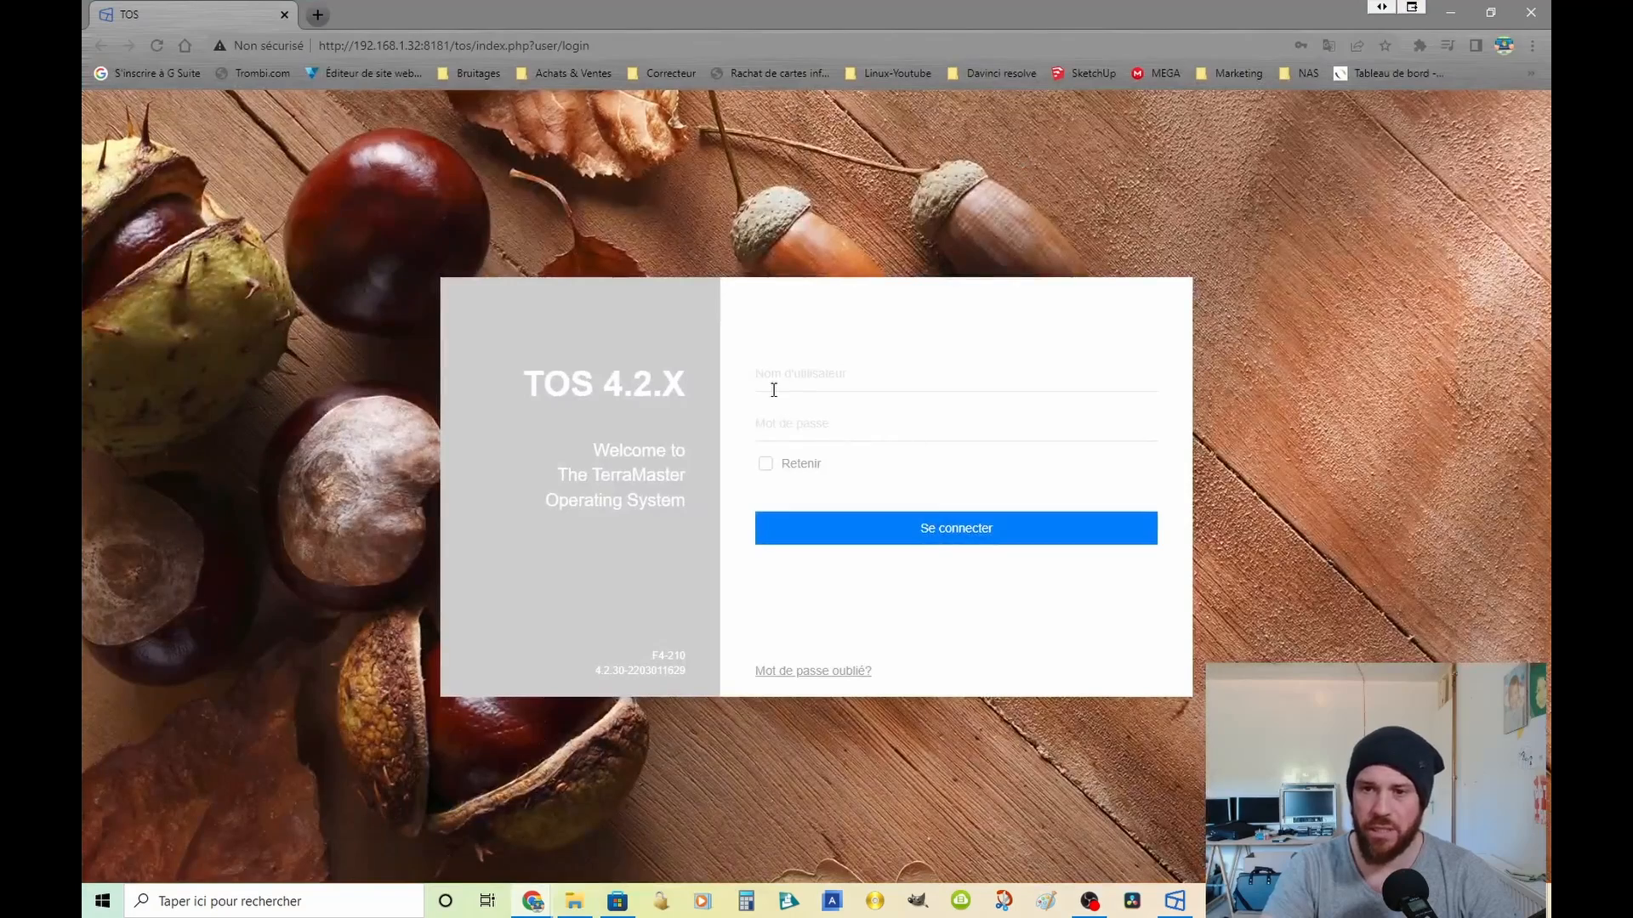
pyautogui.click(821, 380)
pyautogui.click(824, 438)
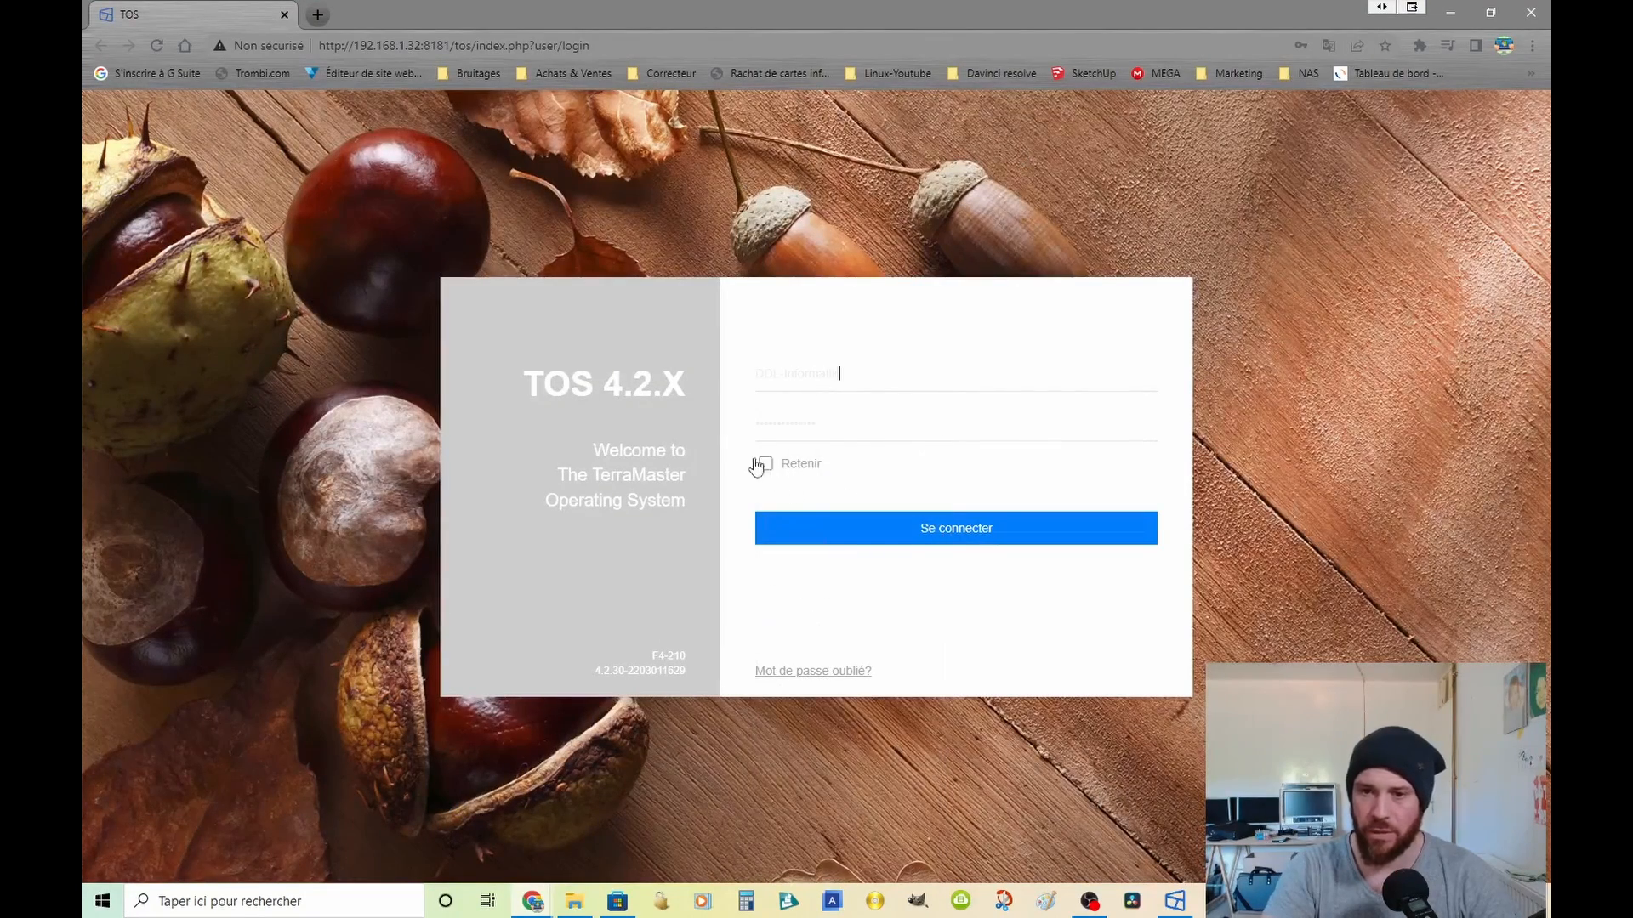
pyautogui.click(799, 426)
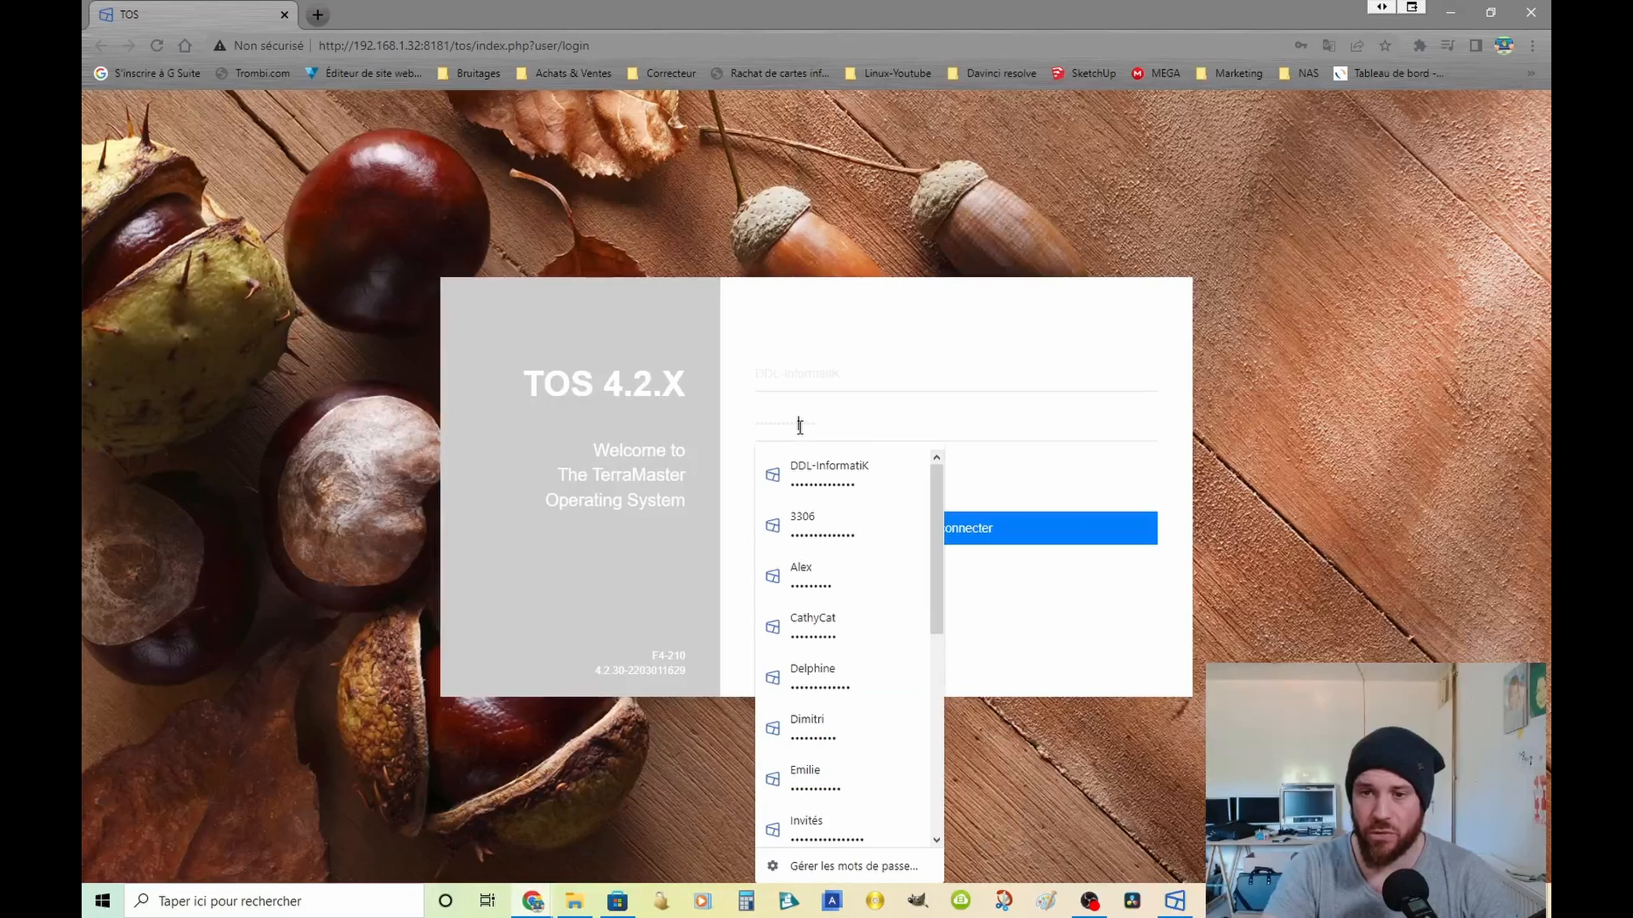
pyautogui.click(830, 466)
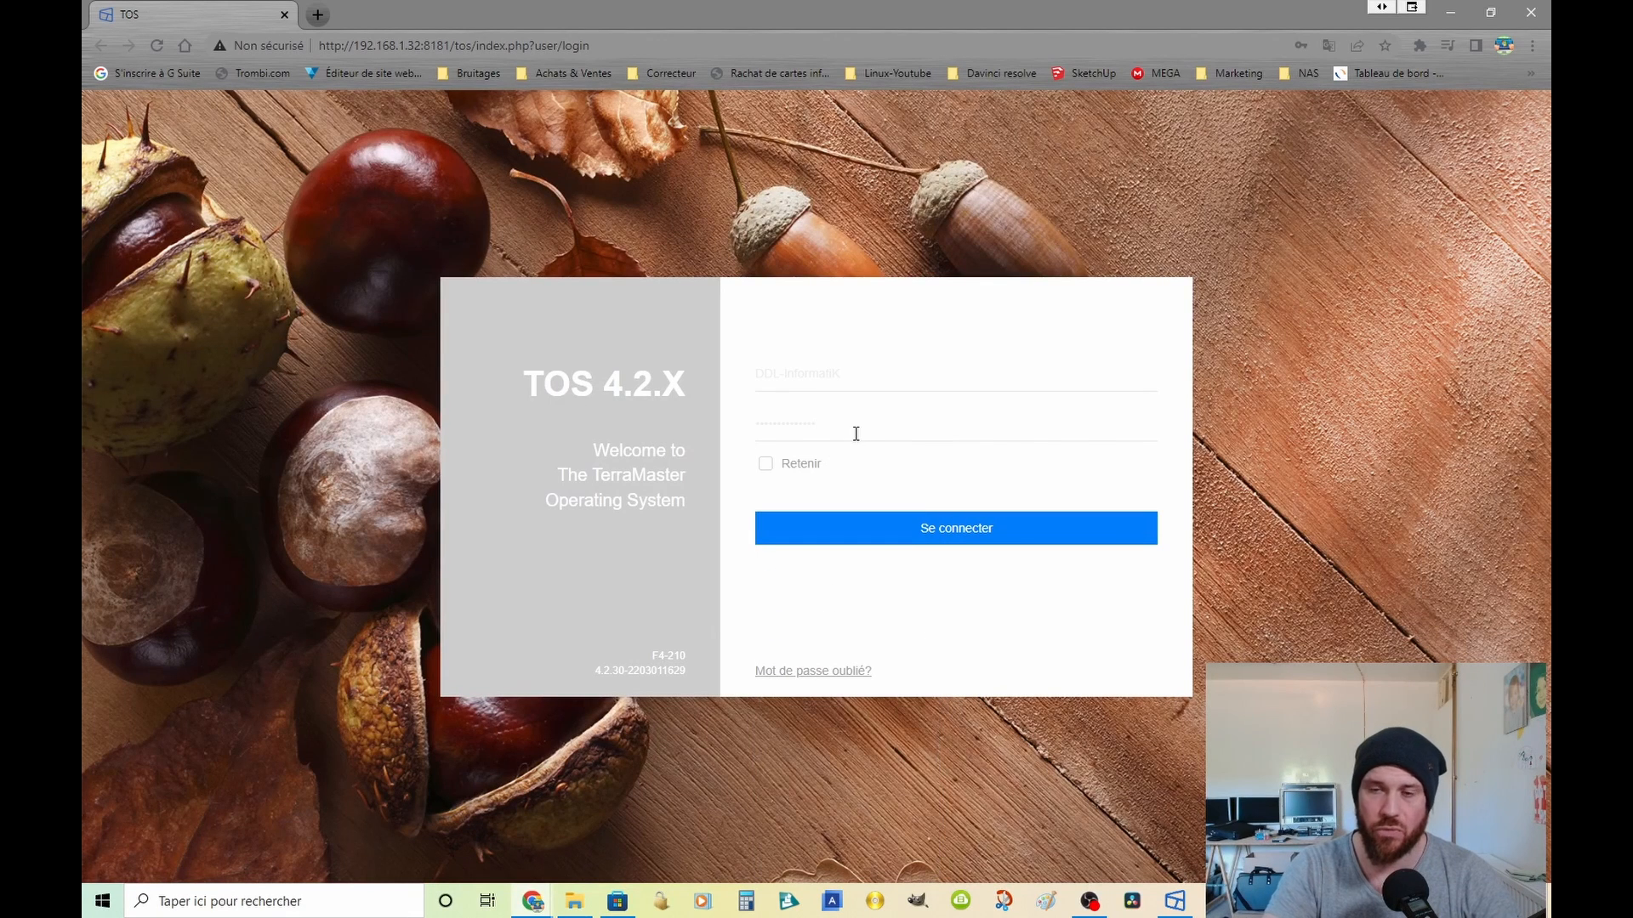
pyautogui.click(767, 466)
pyautogui.click(978, 534)
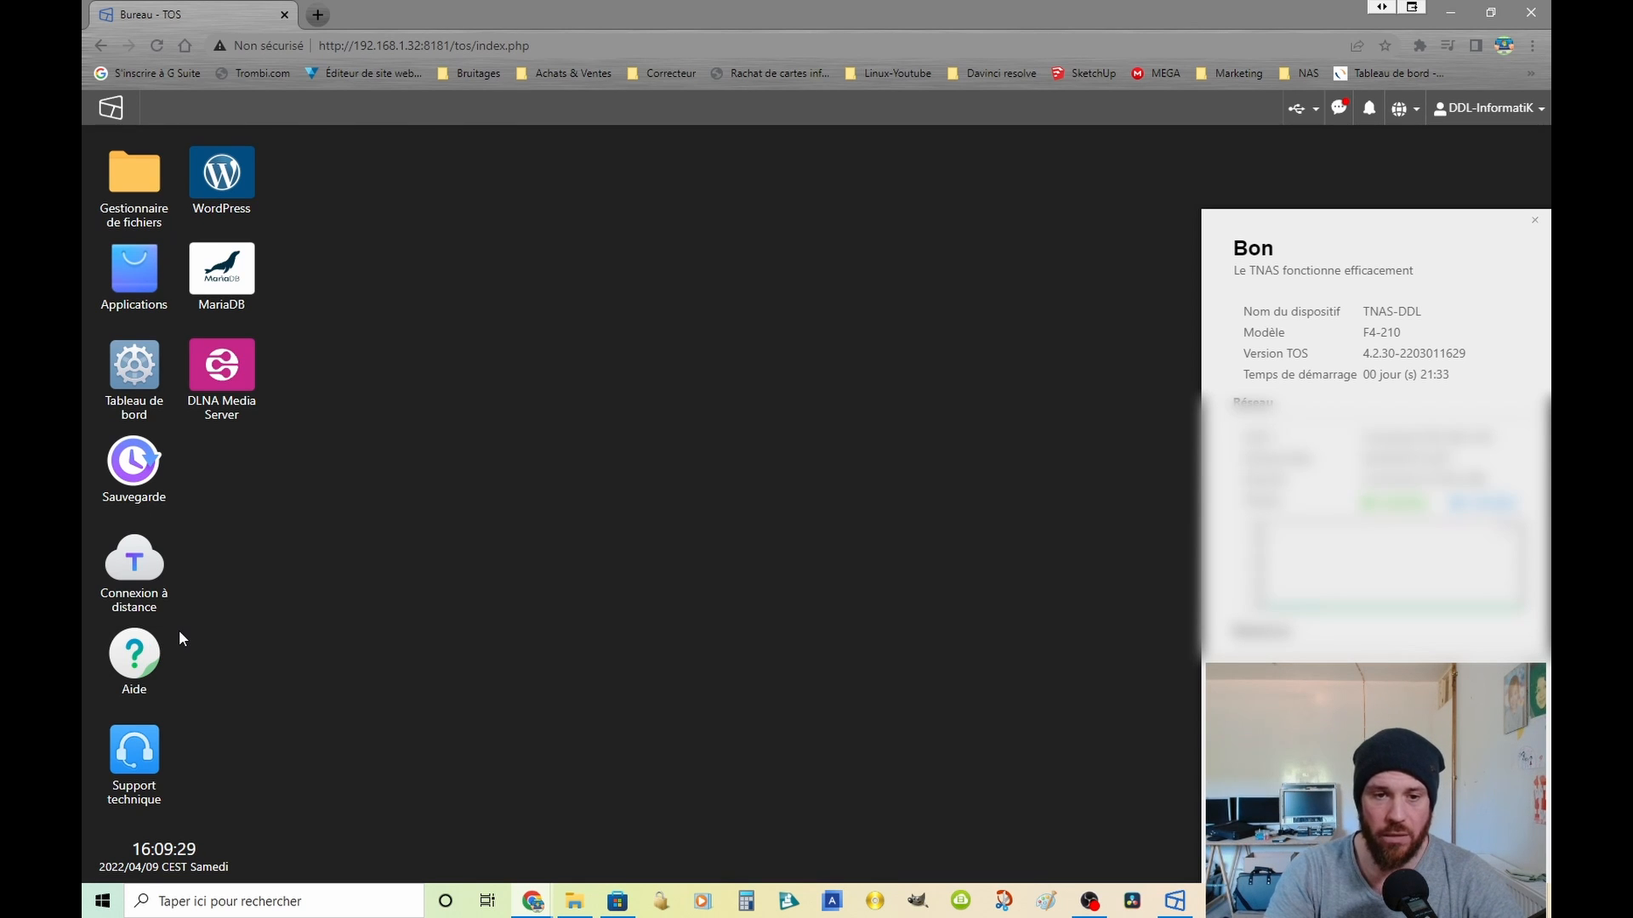
# Step: Examine the software update, backup and restore, and factory reset pages under Mise à jour et Restauration in a maximized Tableau de bord
pyautogui.click(136, 374)
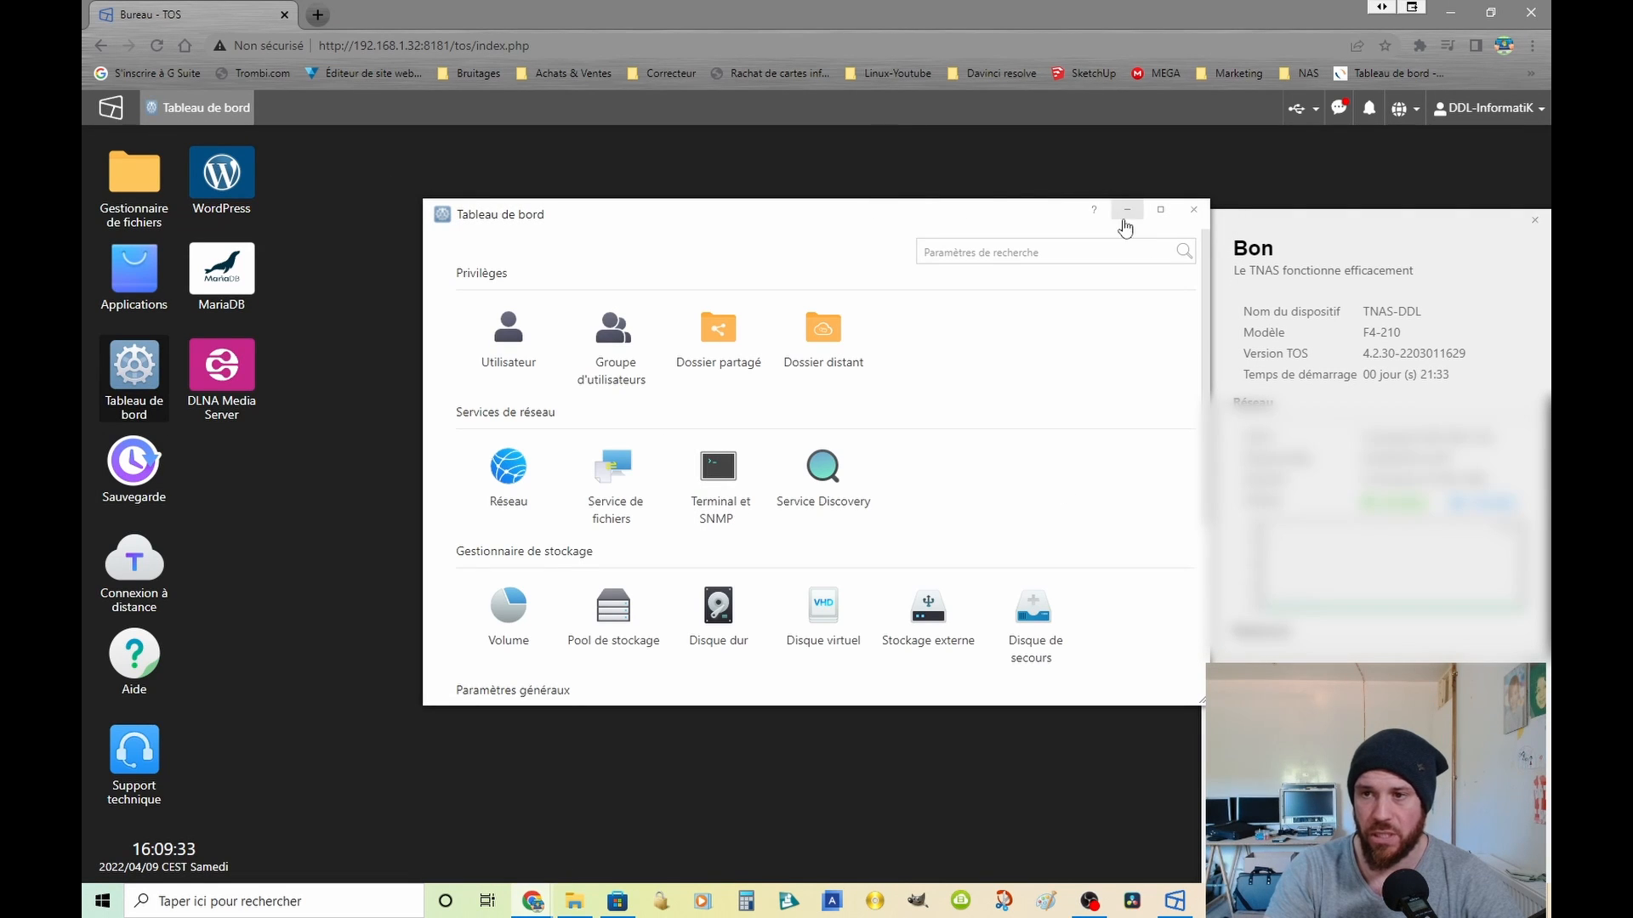
pyautogui.click(1161, 211)
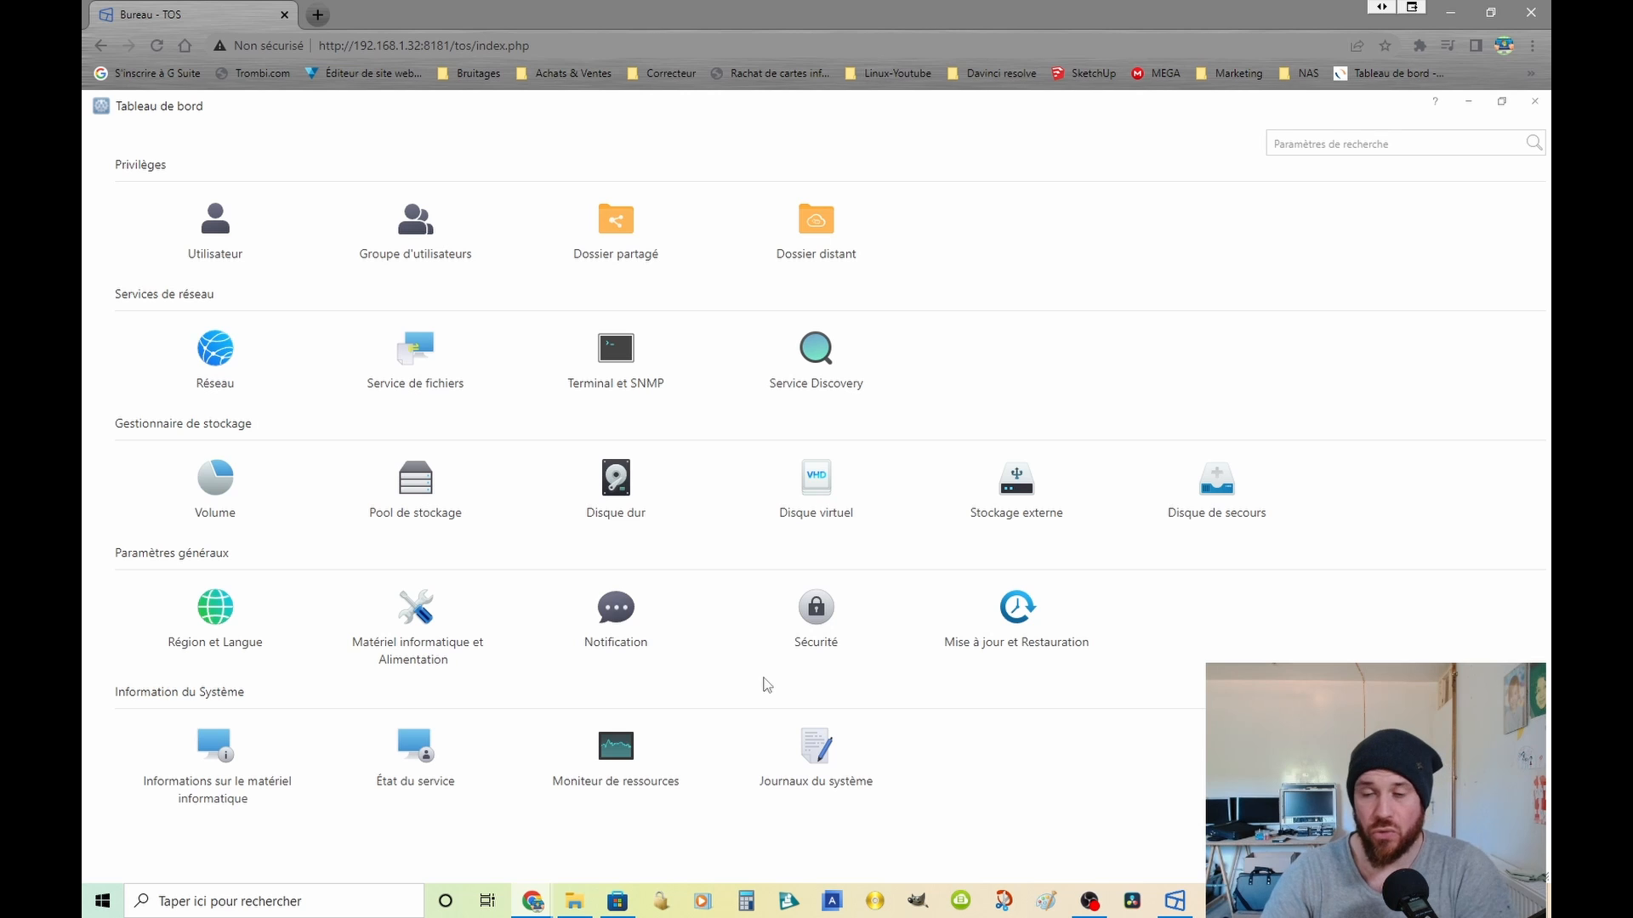
pyautogui.click(1018, 611)
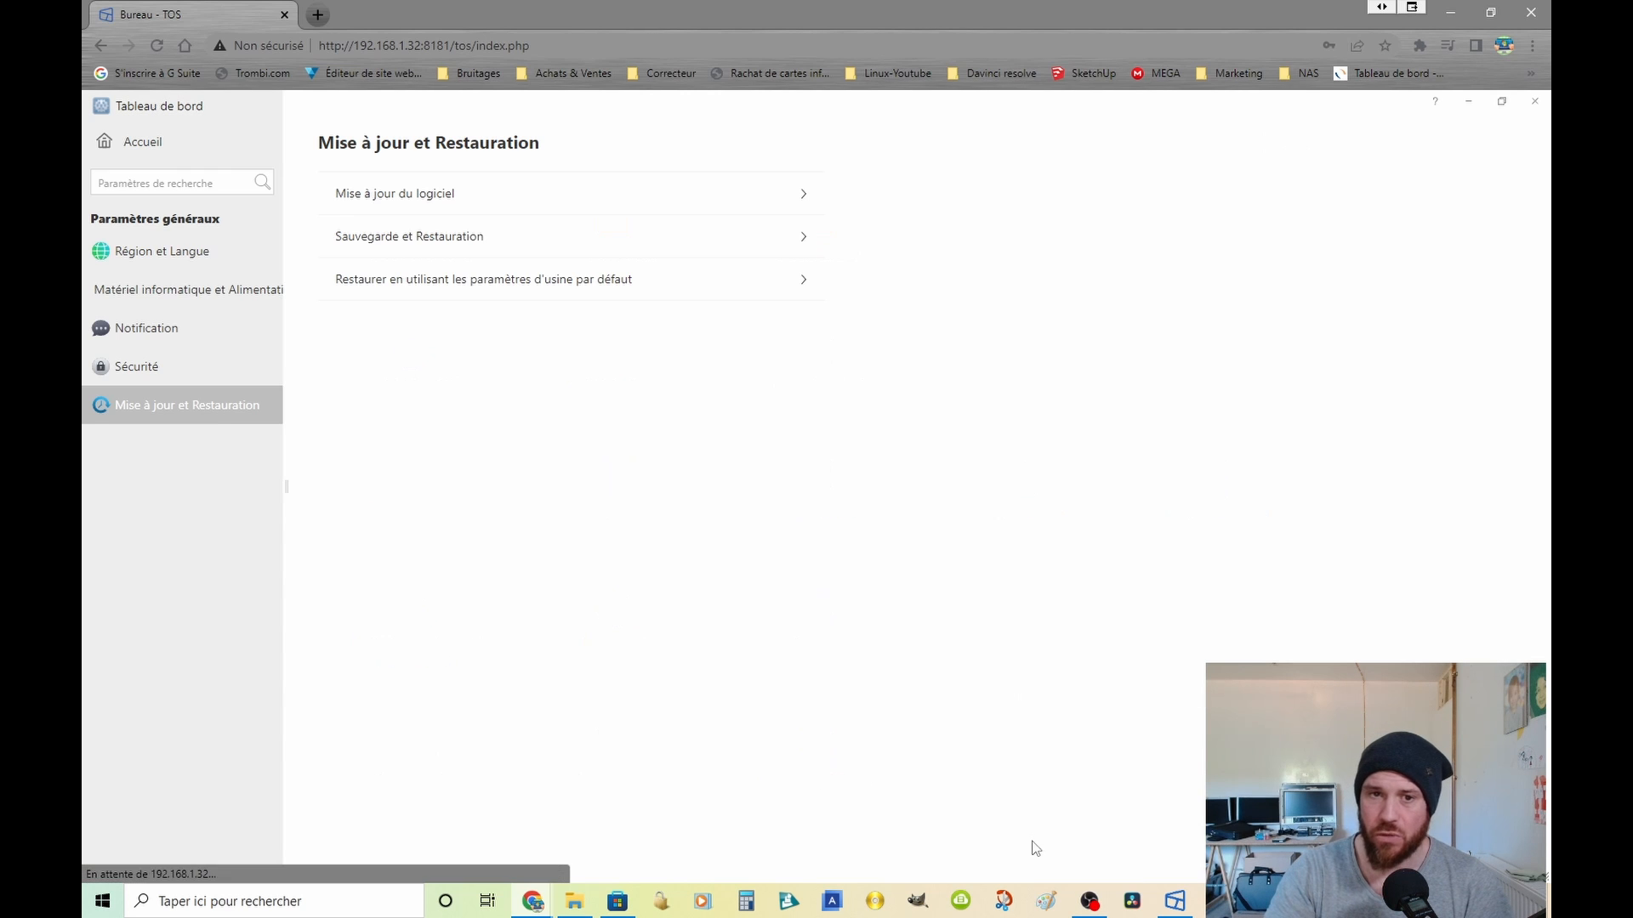
pyautogui.click(442, 199)
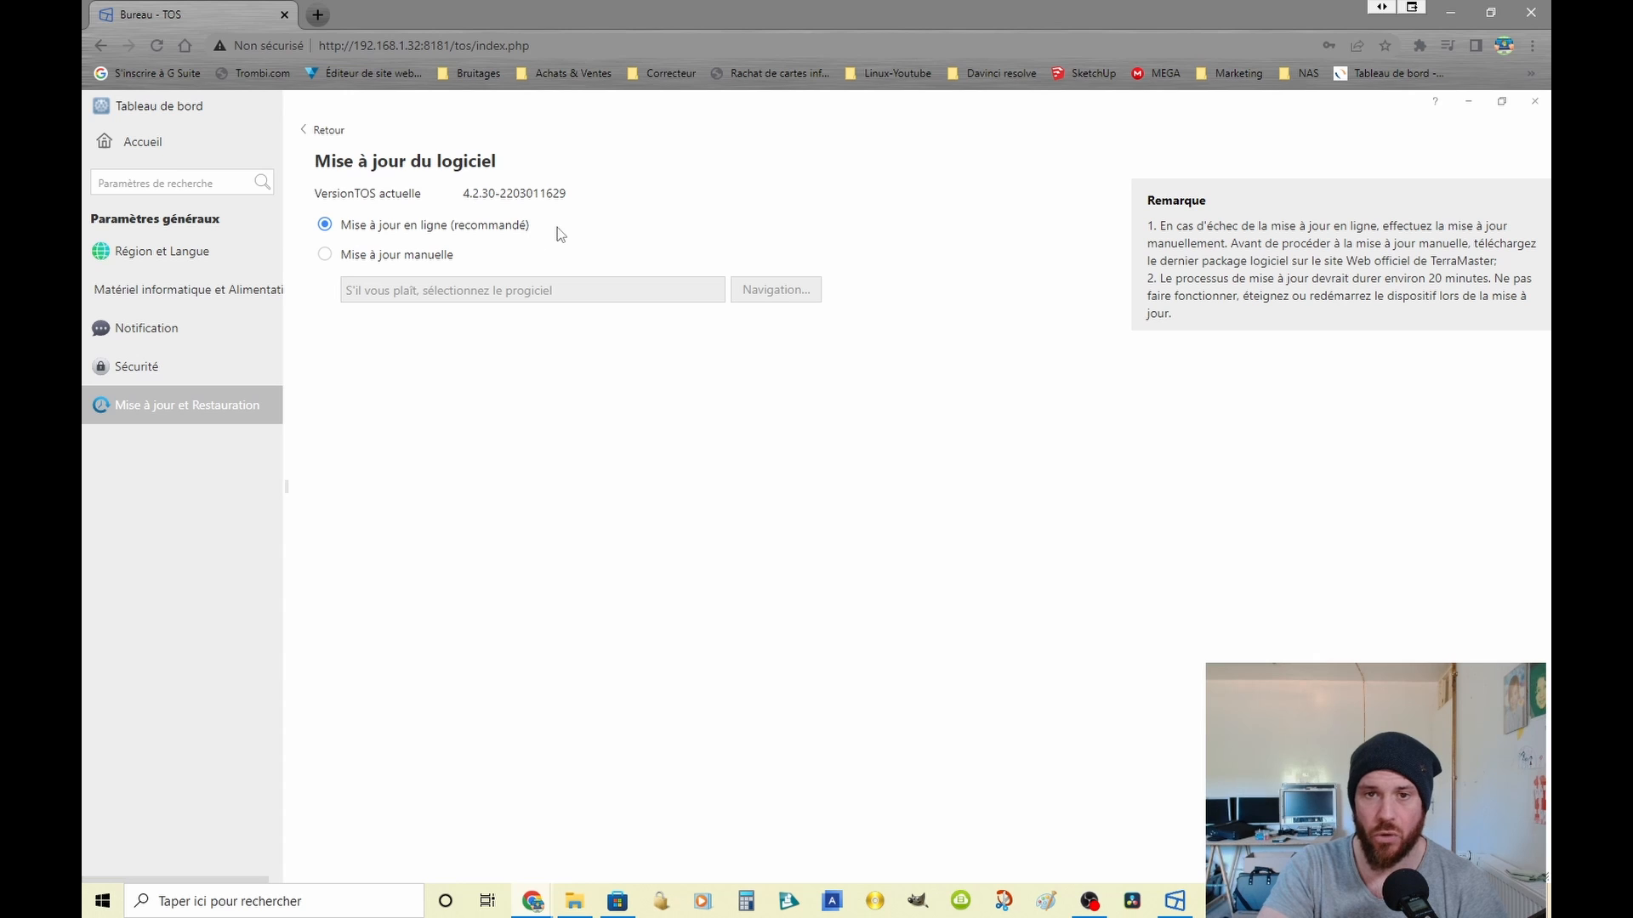
pyautogui.click(316, 130)
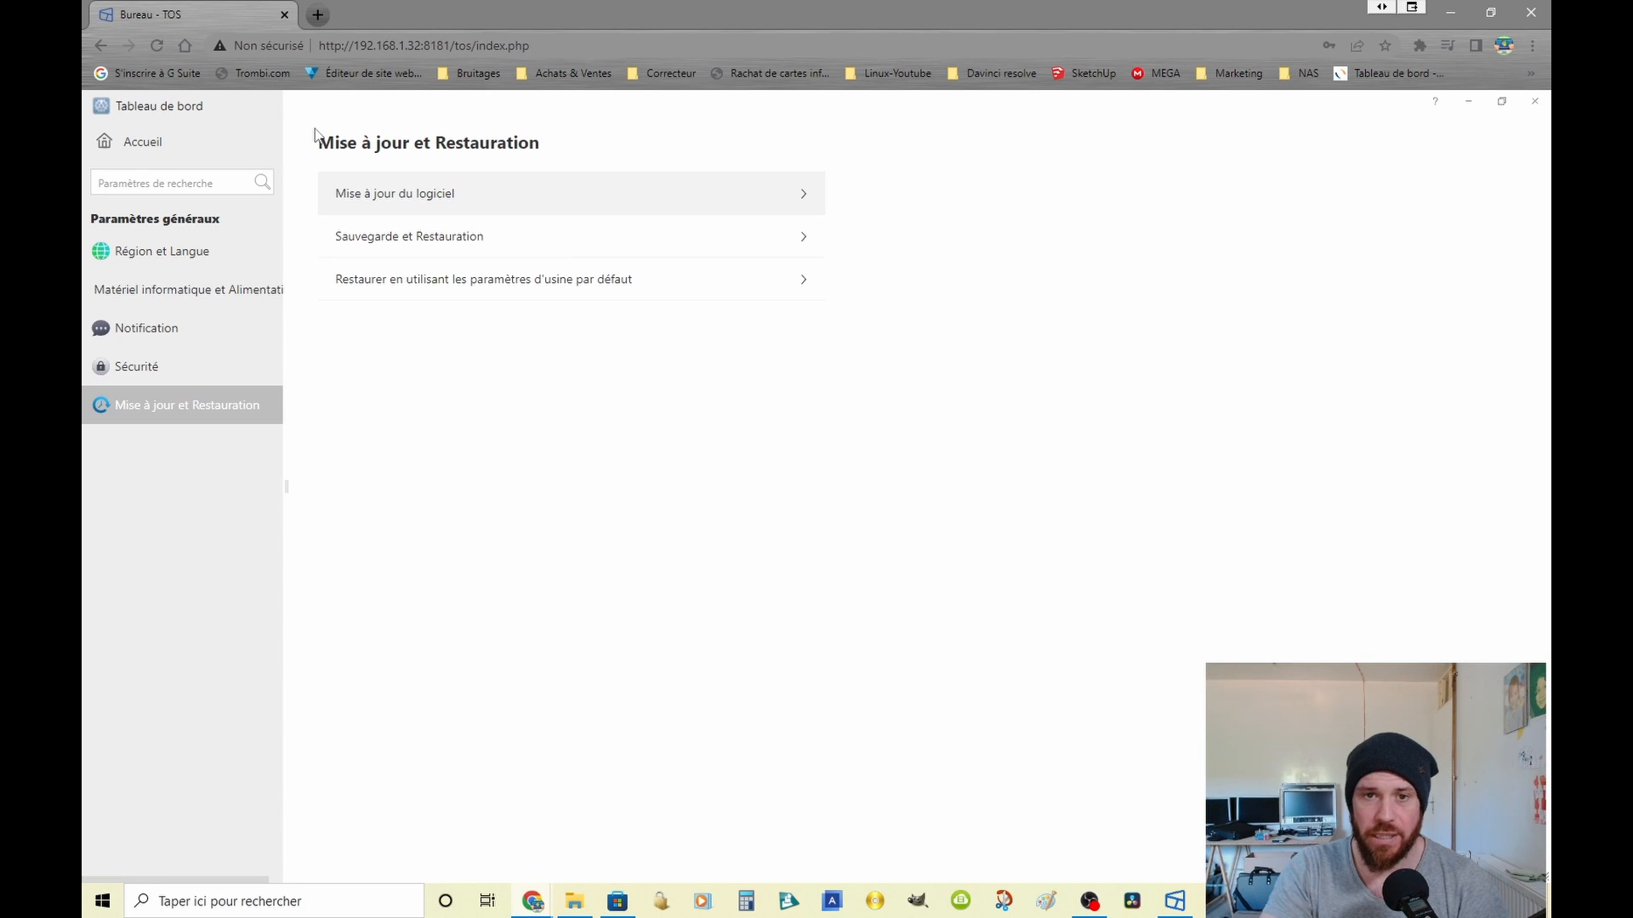
pyautogui.click(433, 241)
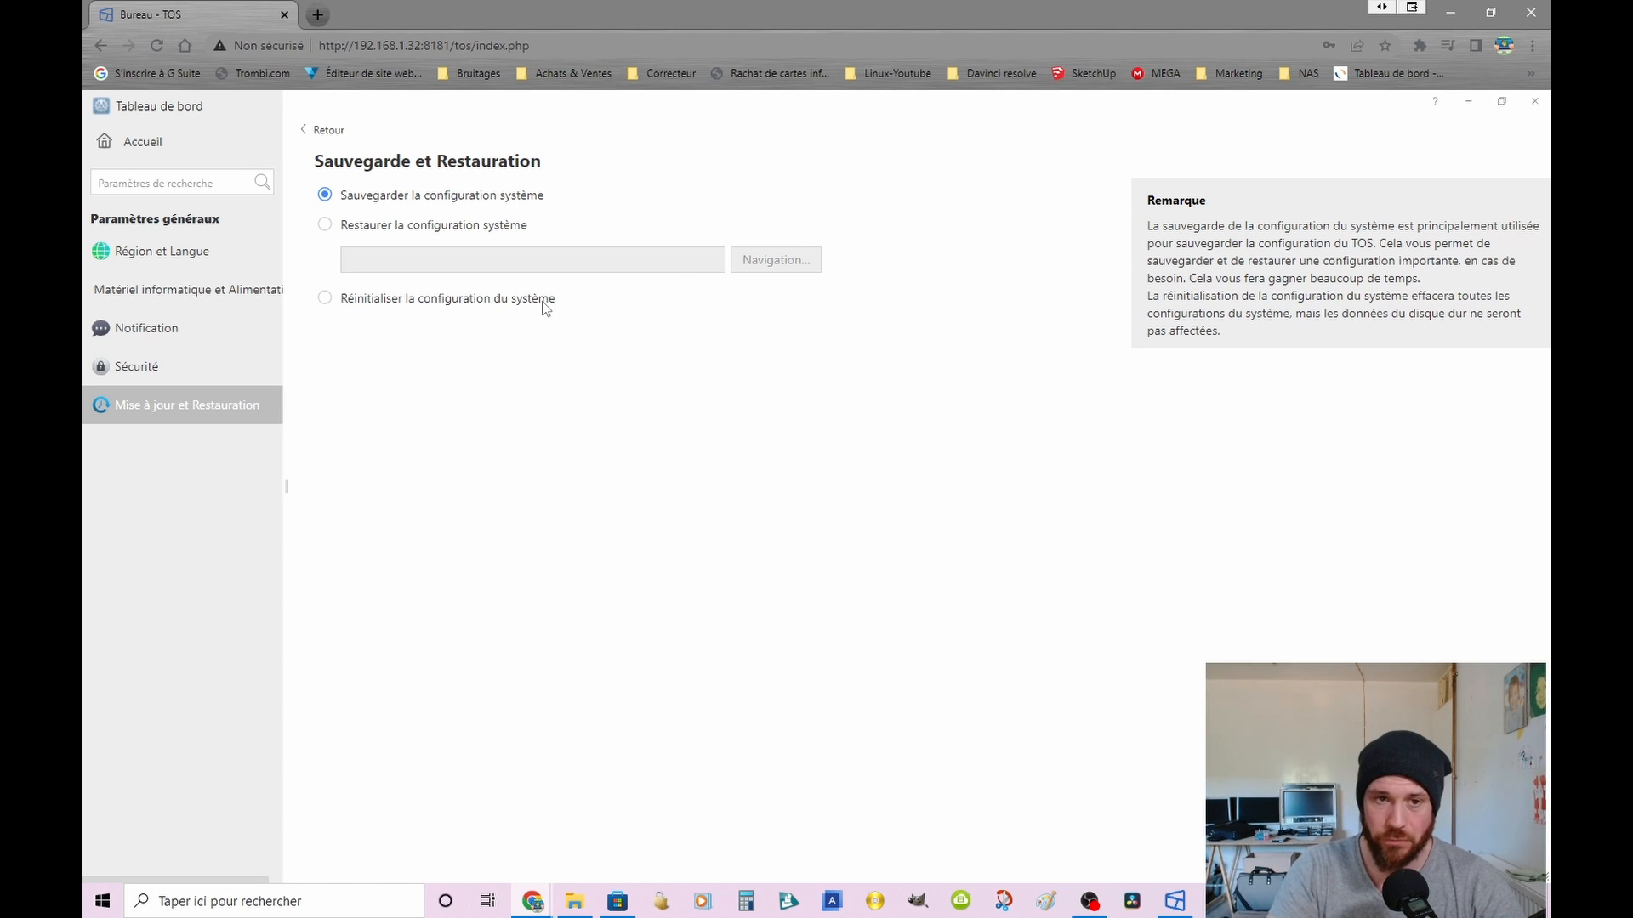
pyautogui.click(306, 131)
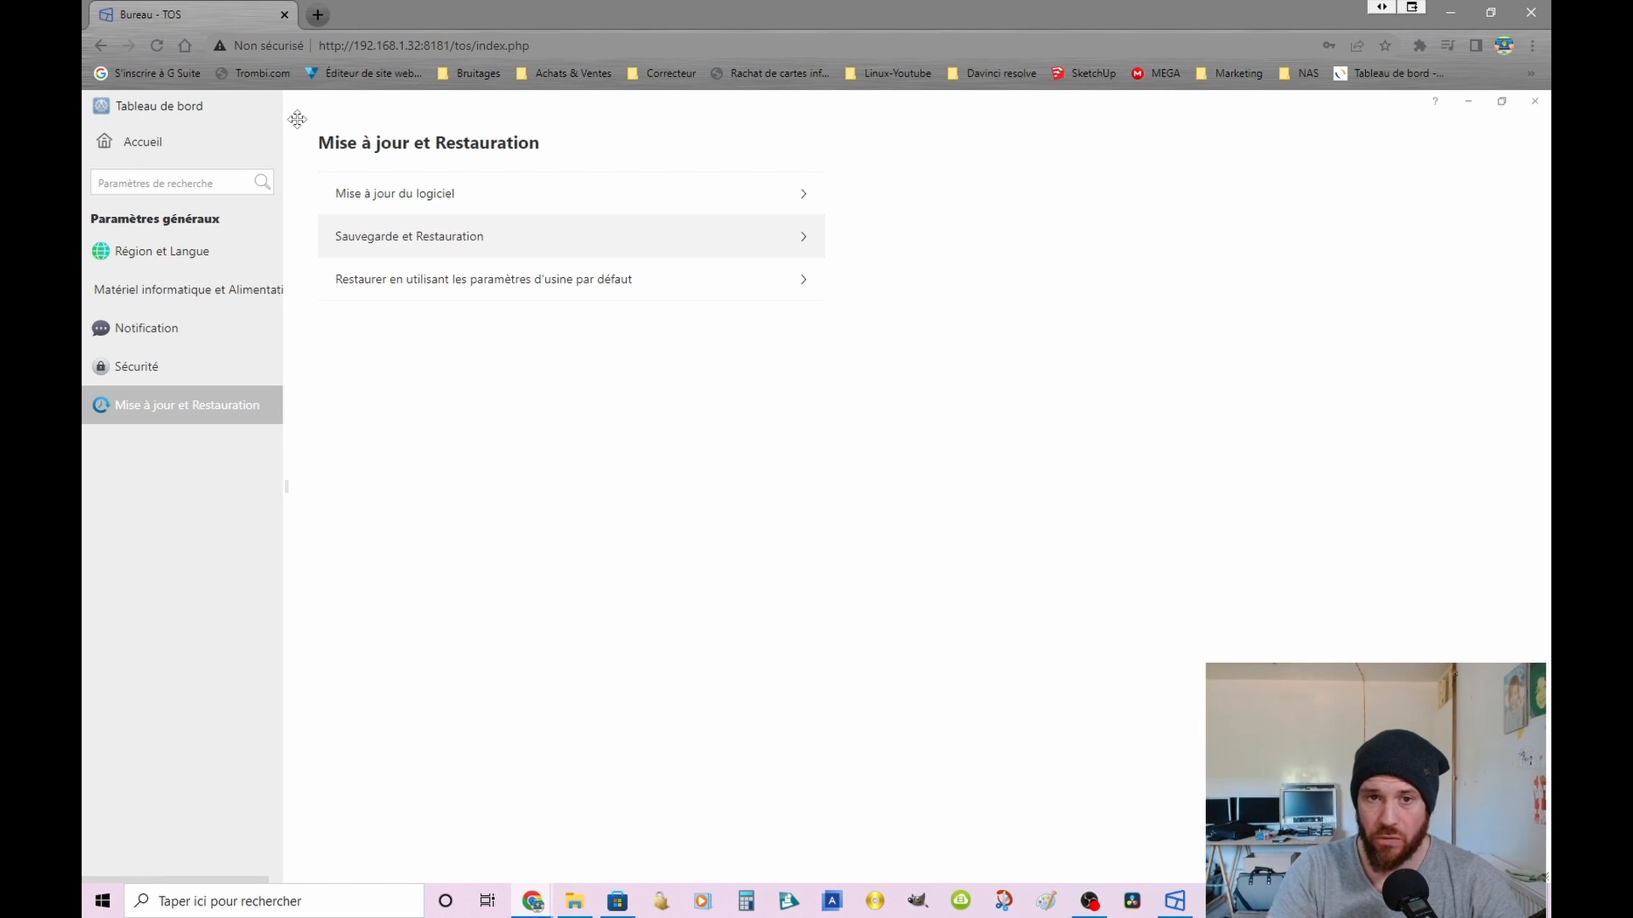
pyautogui.click(458, 292)
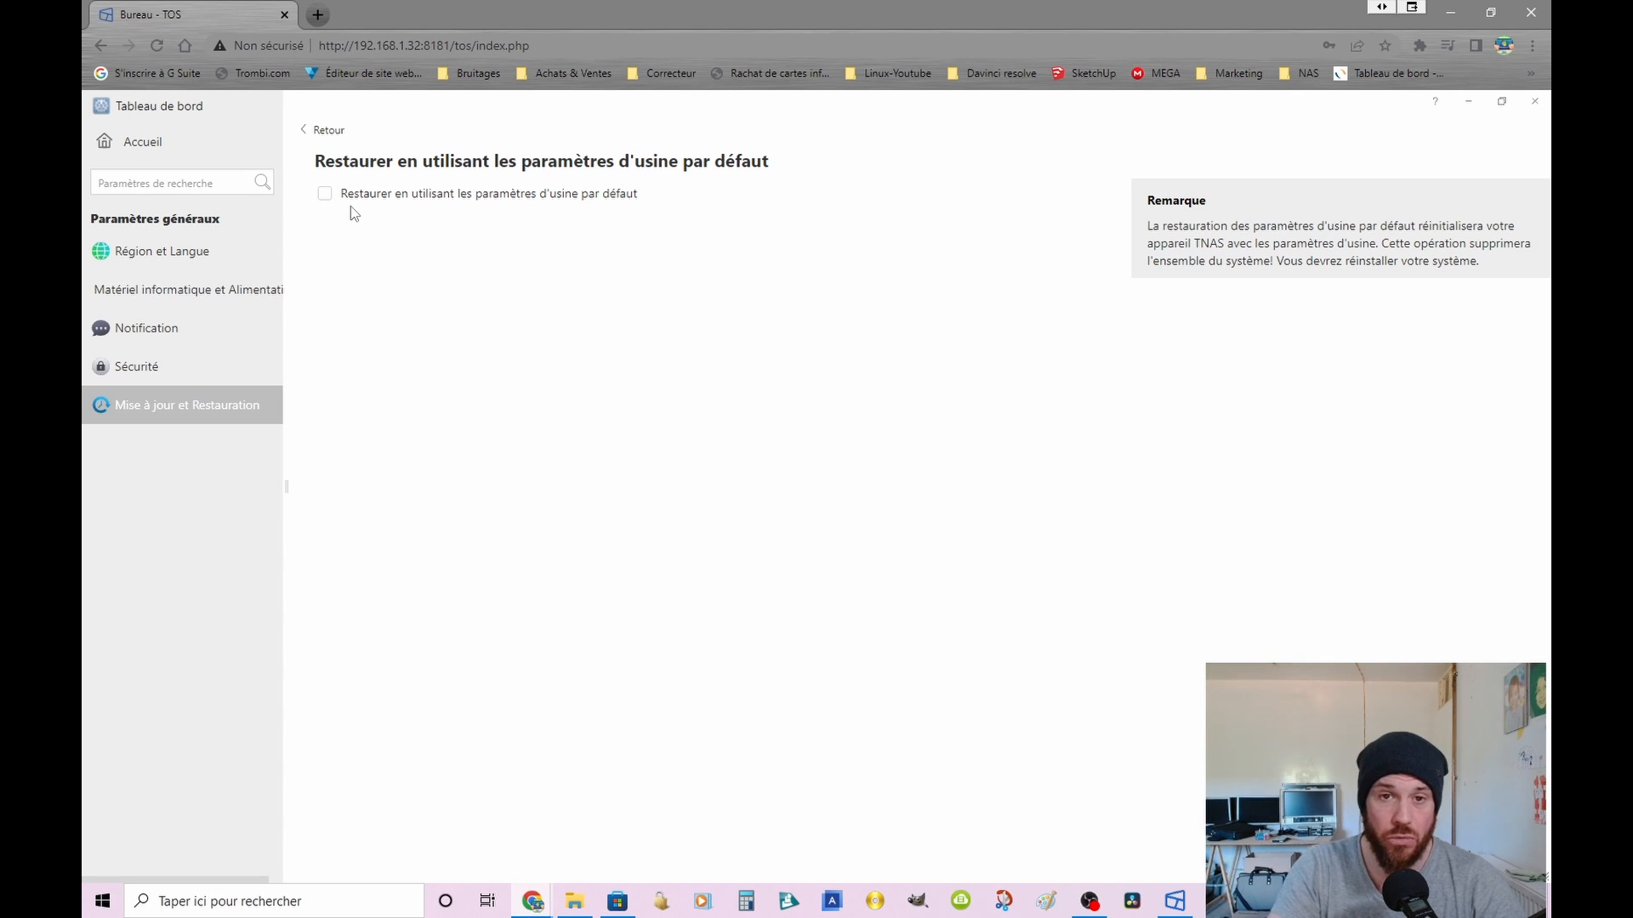
pyautogui.click(330, 134)
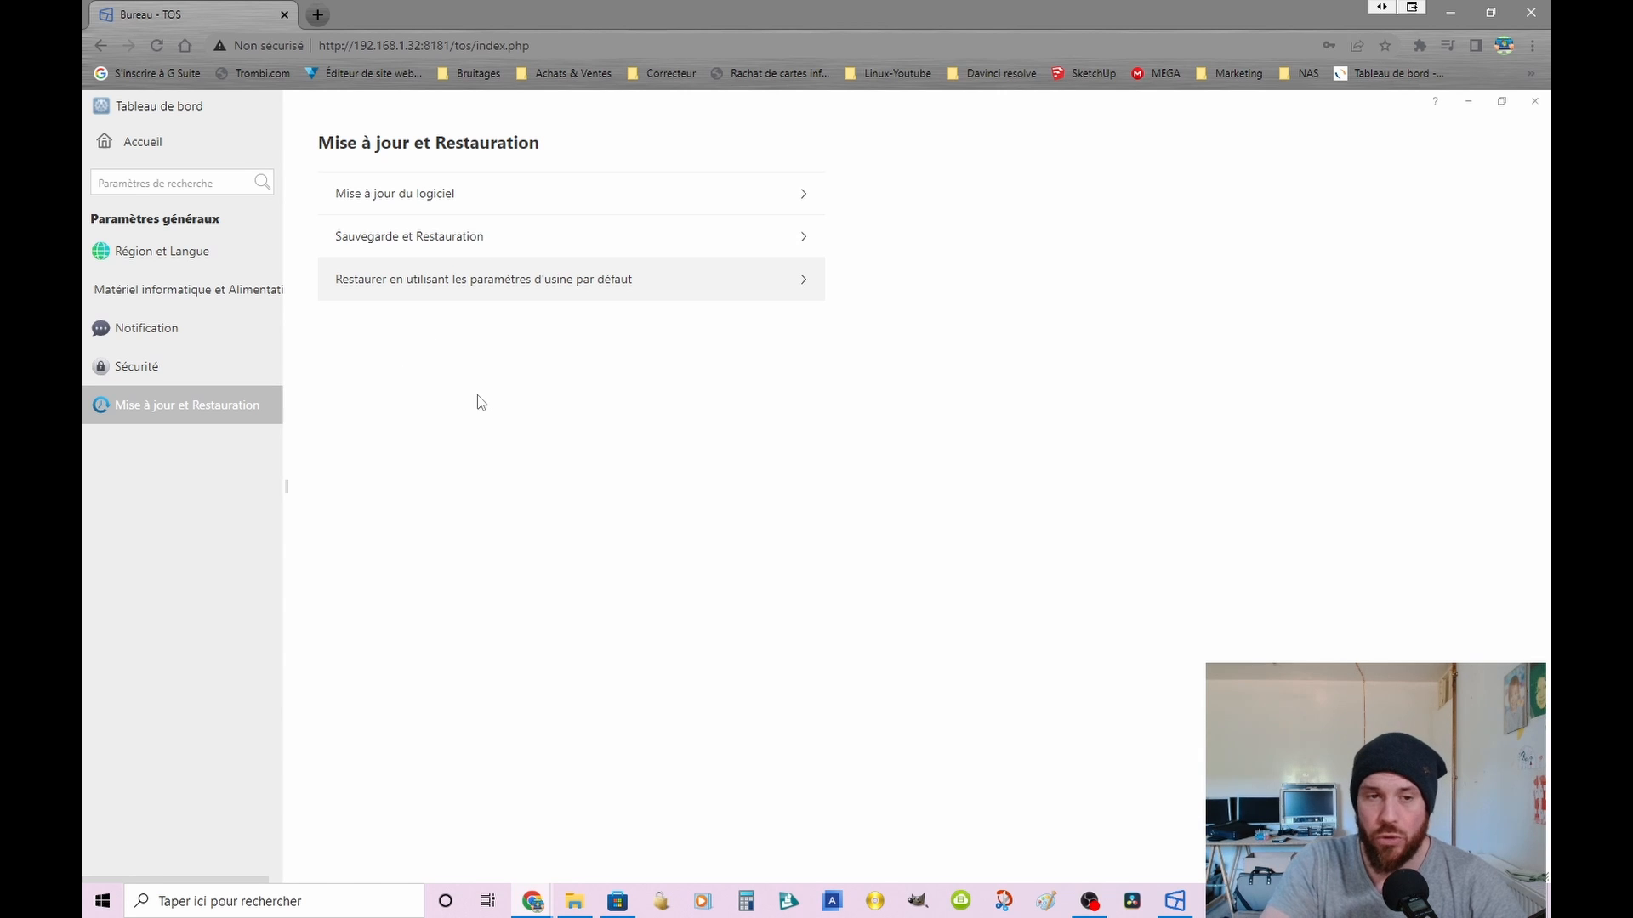
# Step: Review the Sécurité settings for DoS protection, account security, firewall and SSL certificates, leaving without saving changes
pyautogui.click(153, 376)
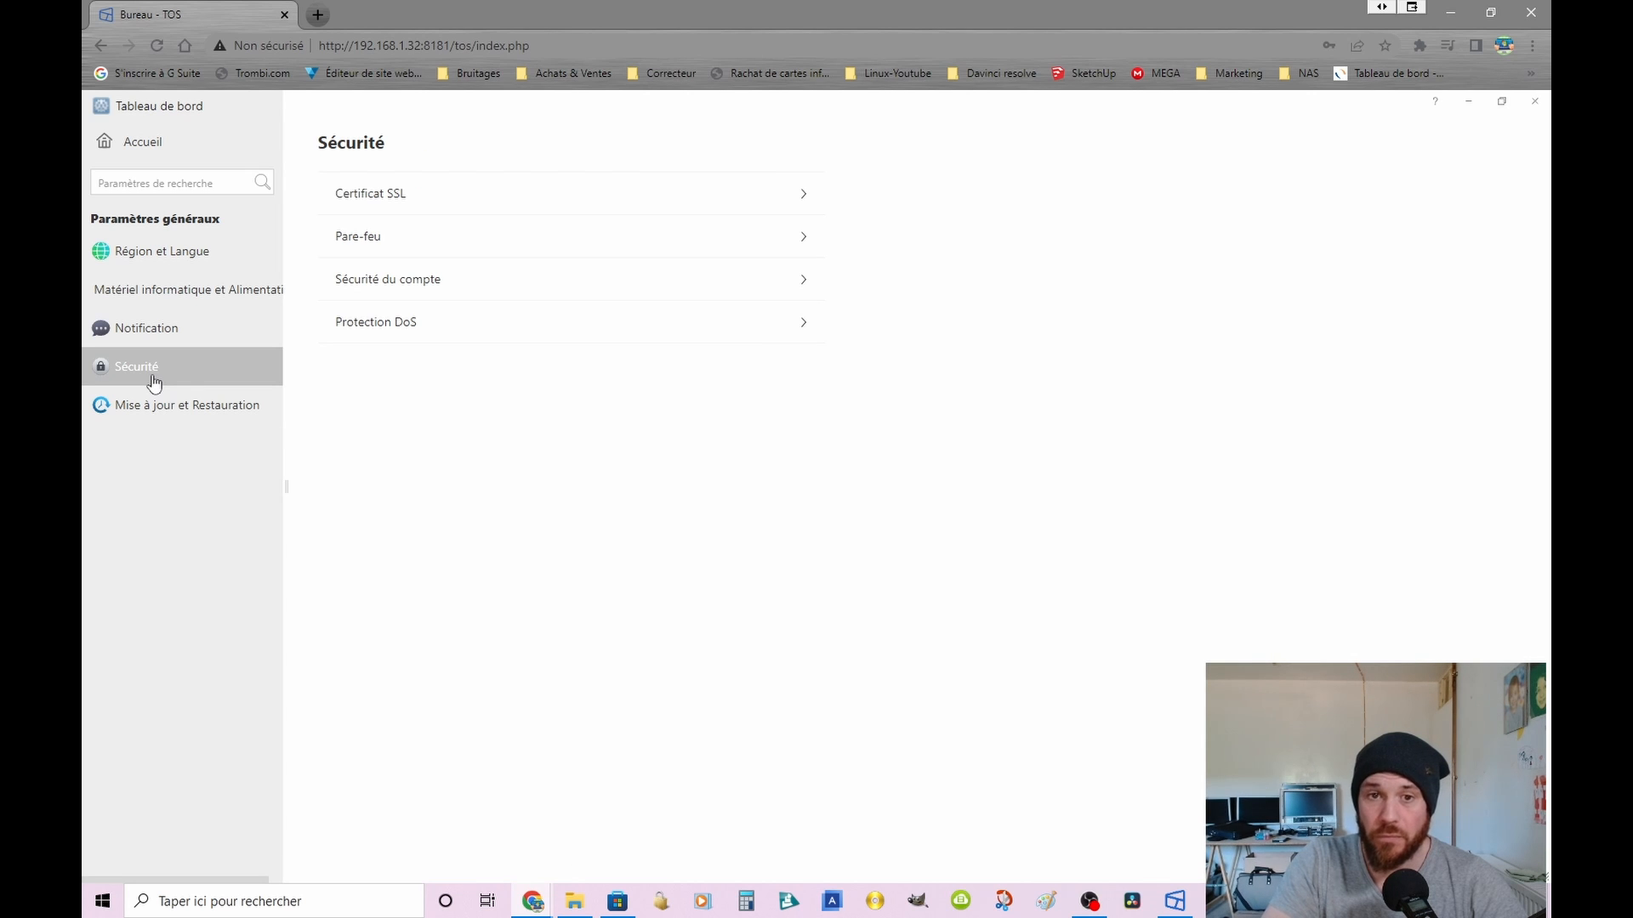
pyautogui.click(399, 328)
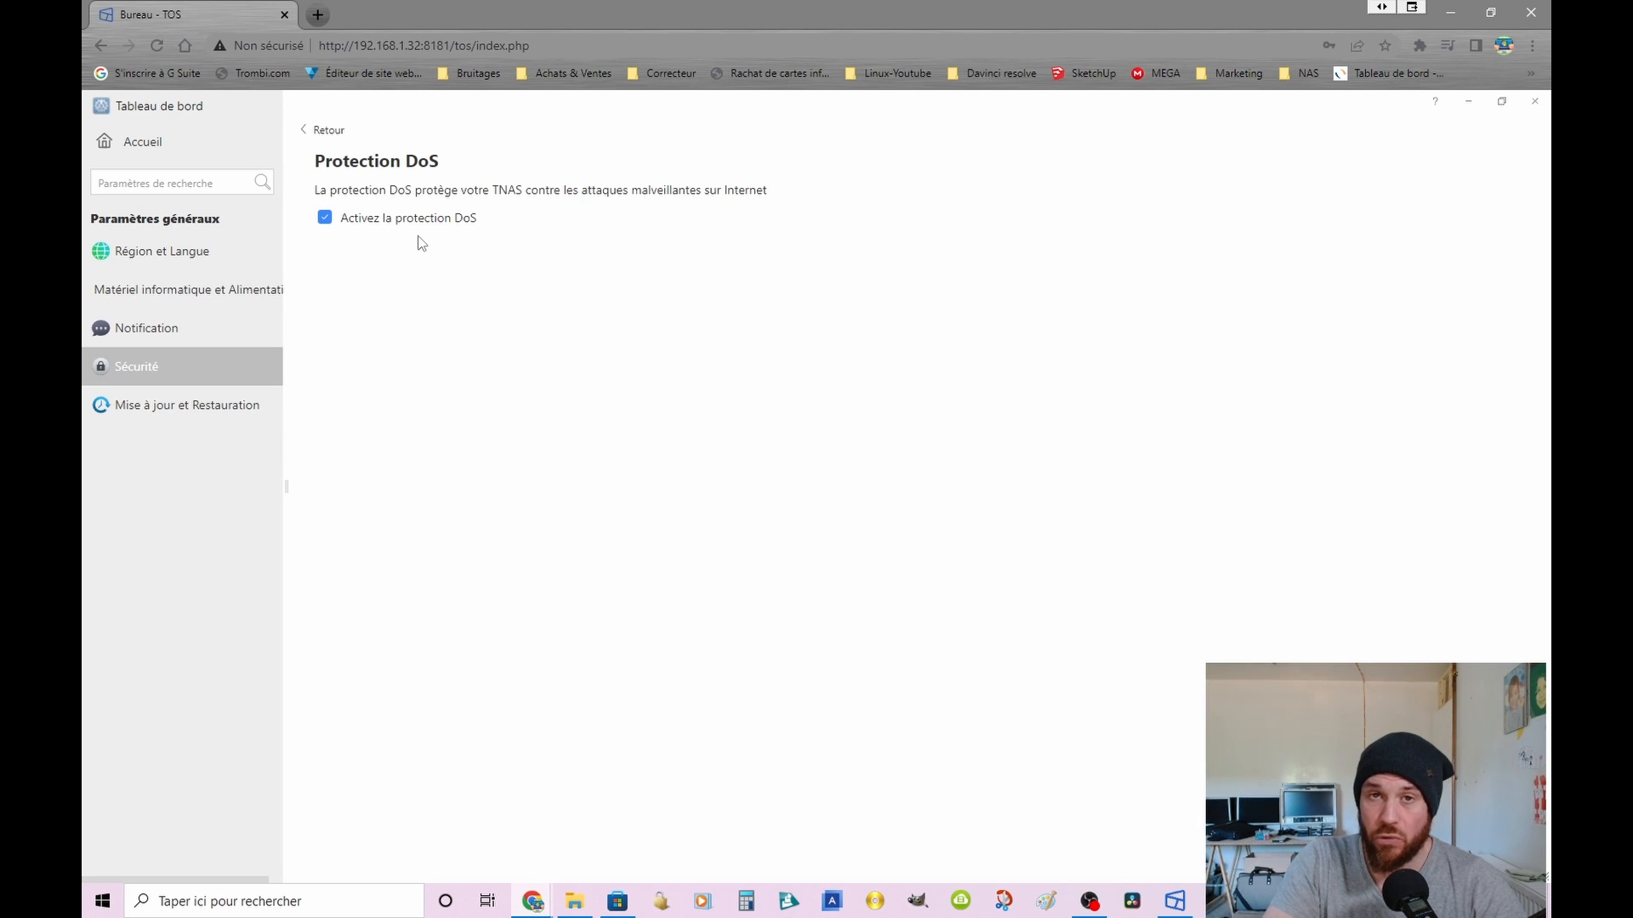
pyautogui.click(327, 129)
pyautogui.click(425, 281)
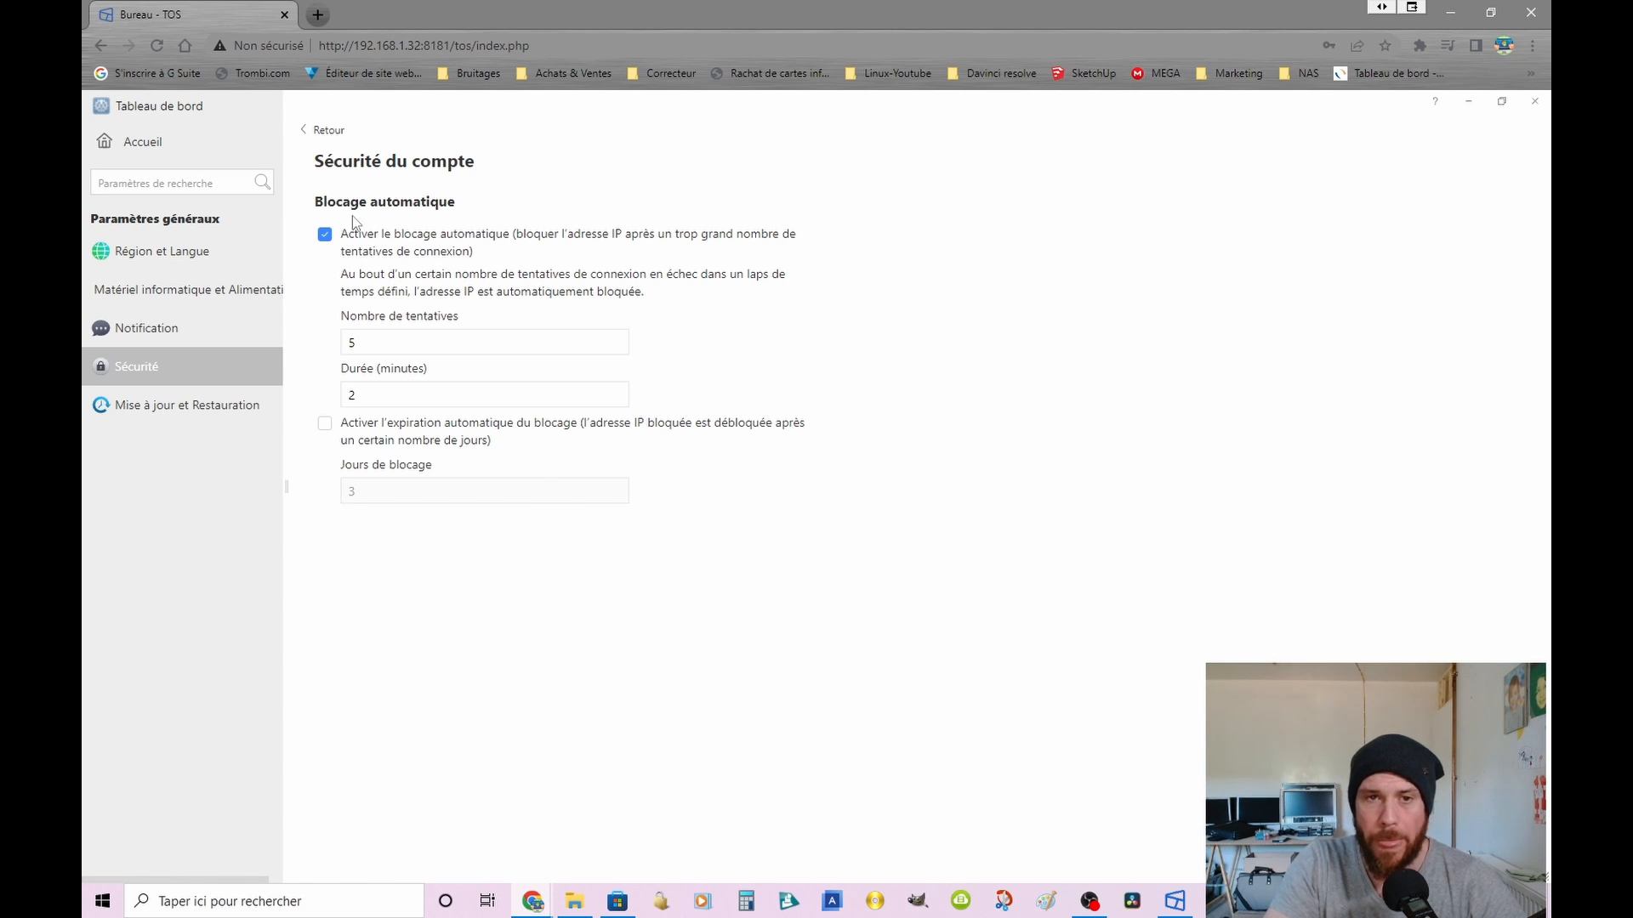
pyautogui.click(323, 131)
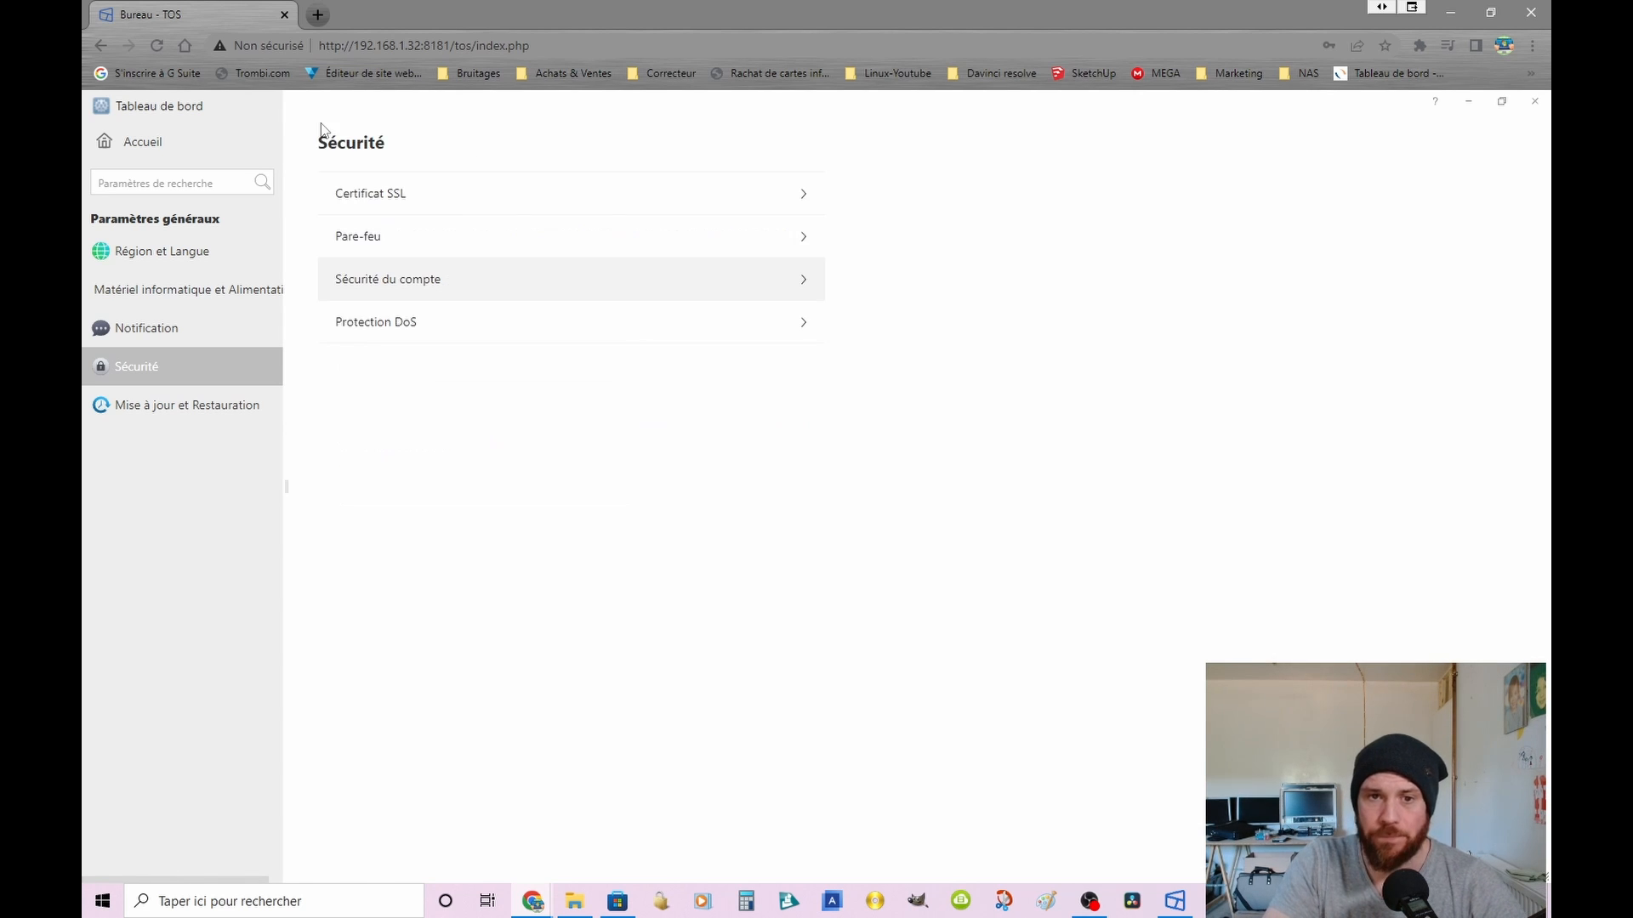
pyautogui.click(358, 236)
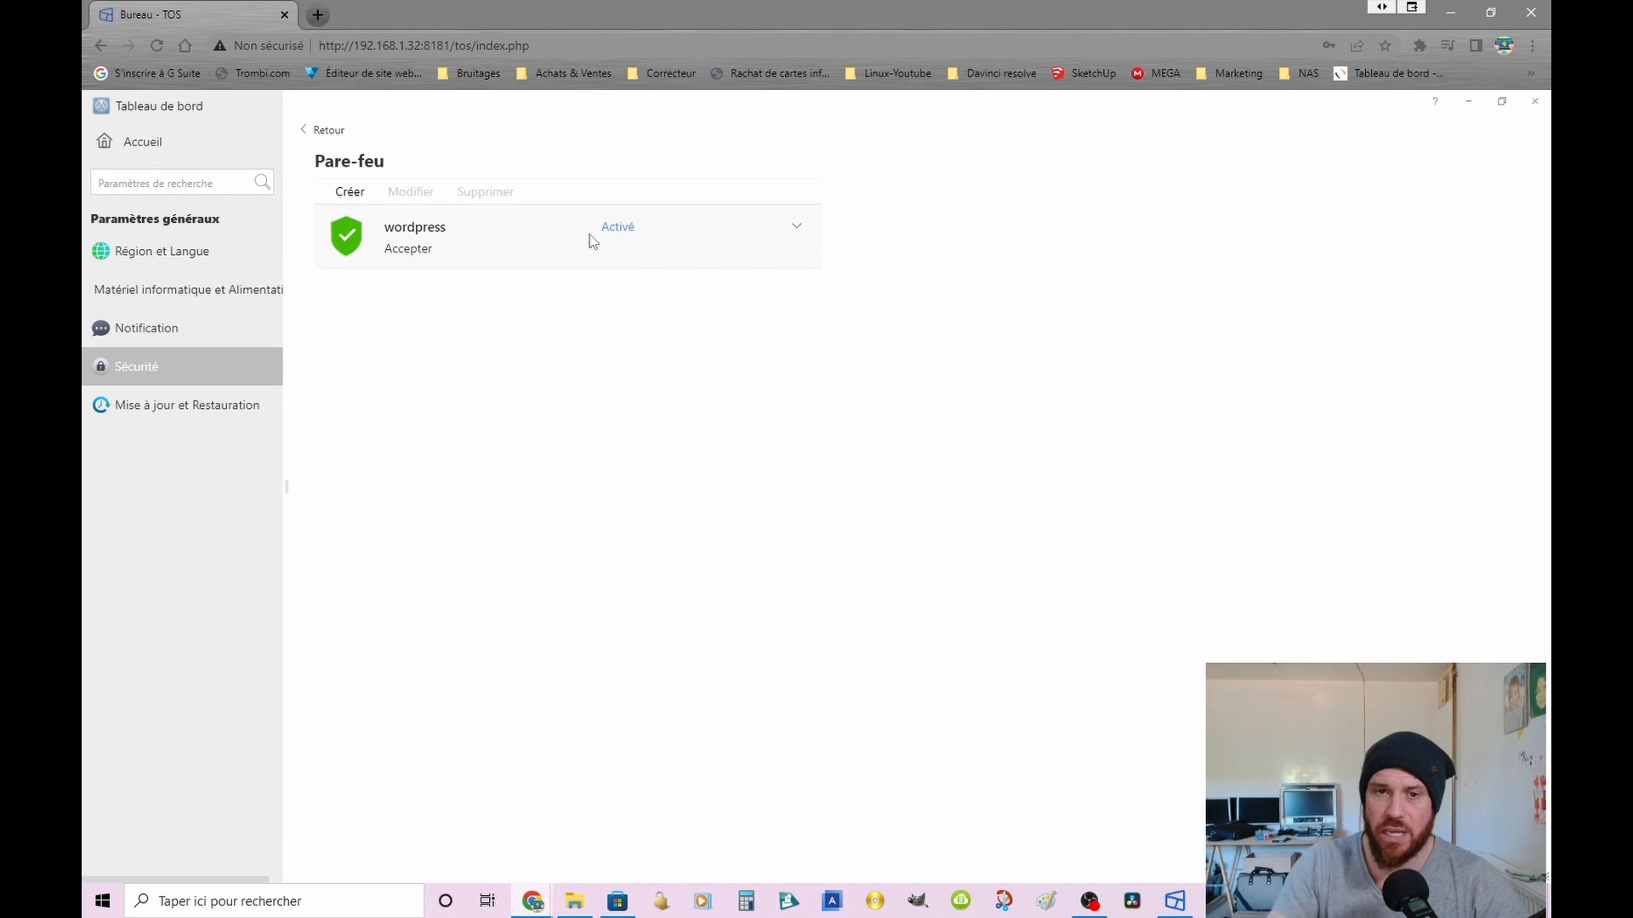
pyautogui.click(326, 131)
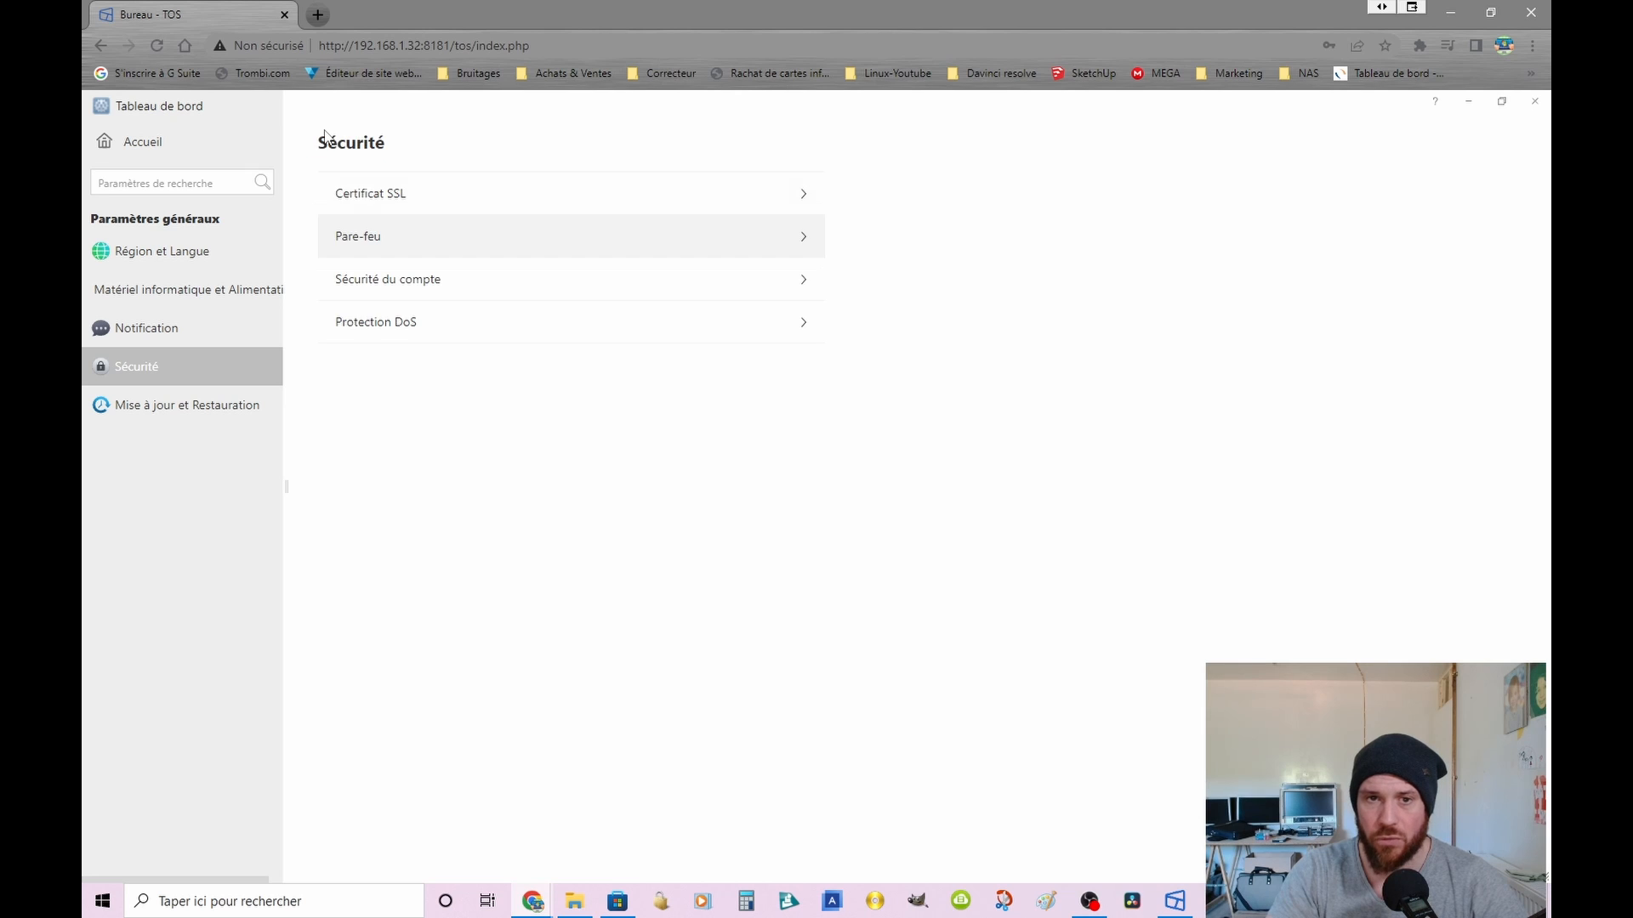
pyautogui.click(392, 199)
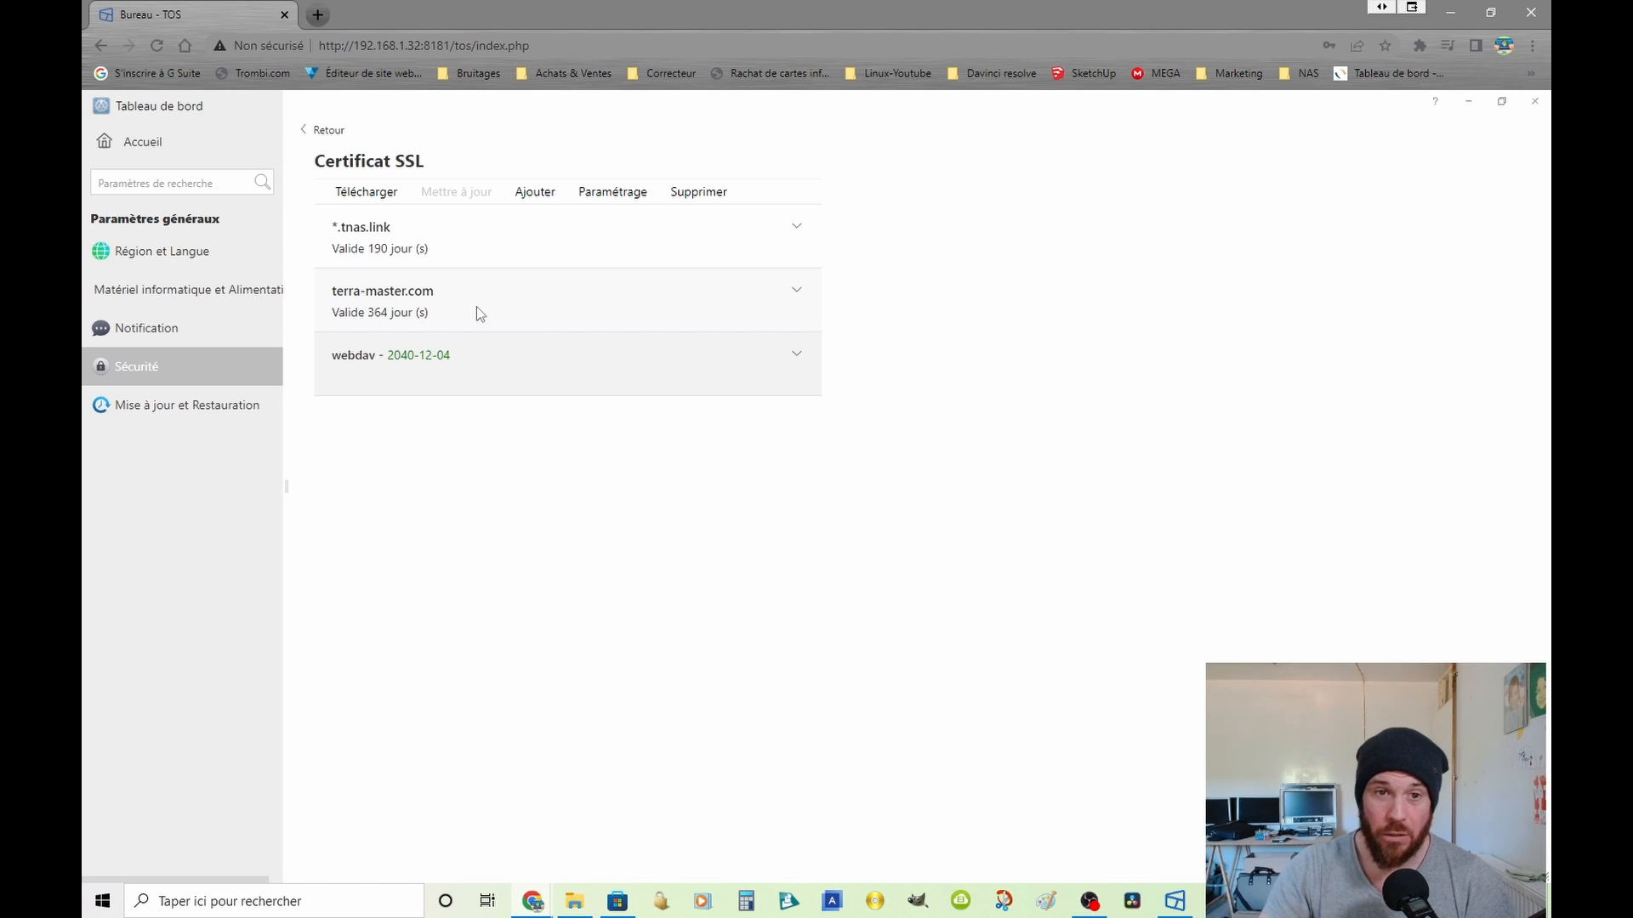
pyautogui.click(326, 132)
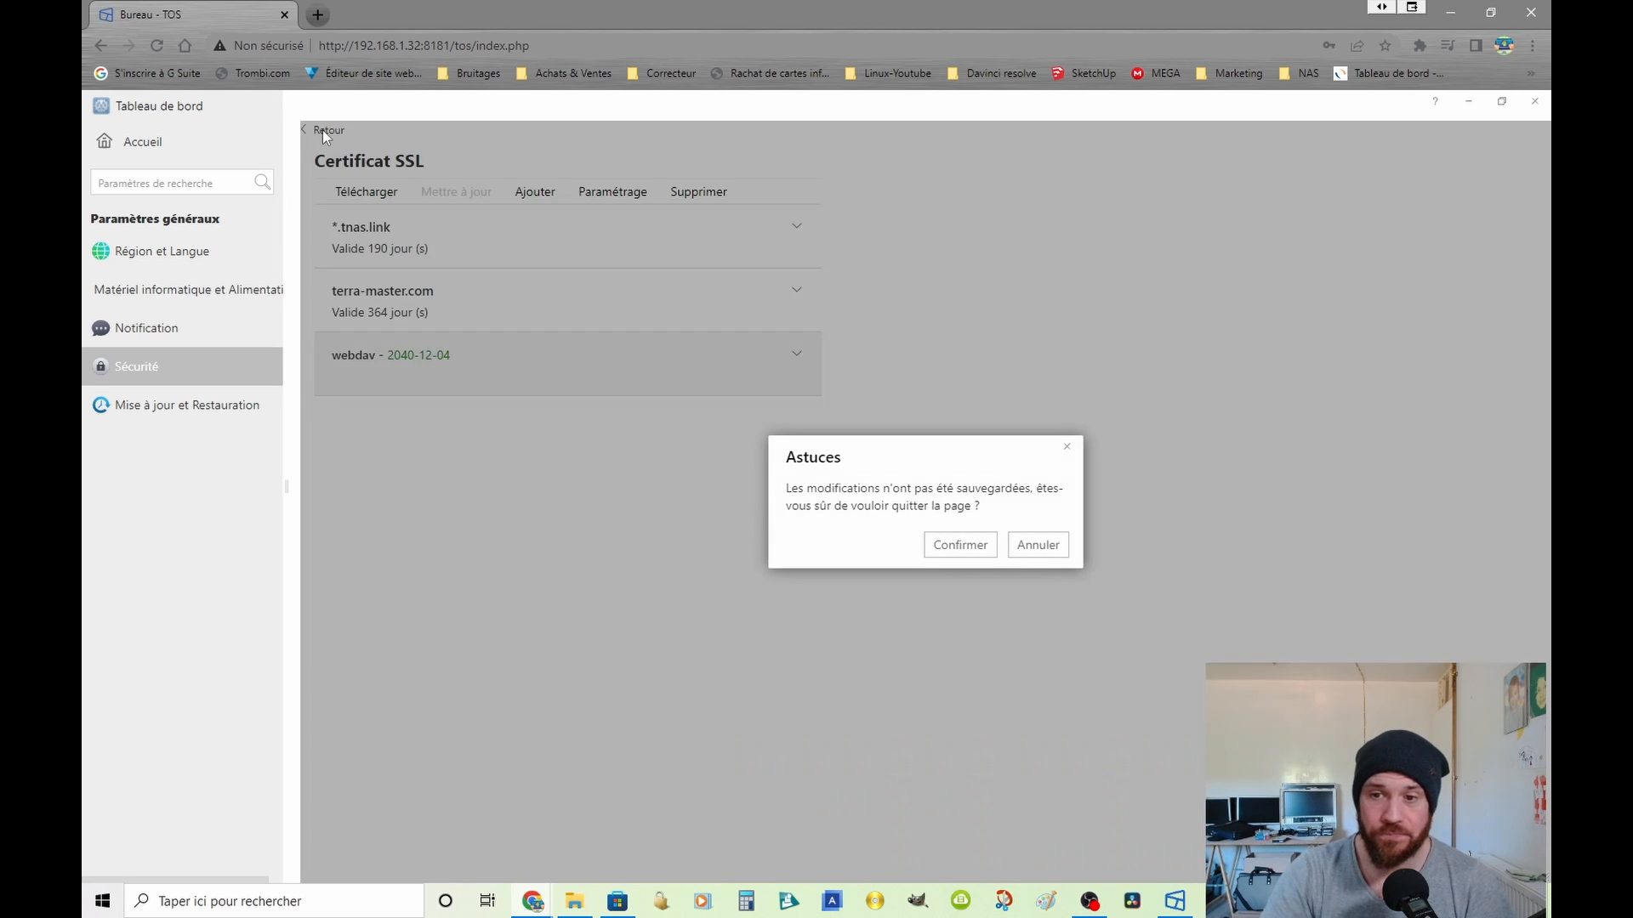
pyautogui.click(990, 543)
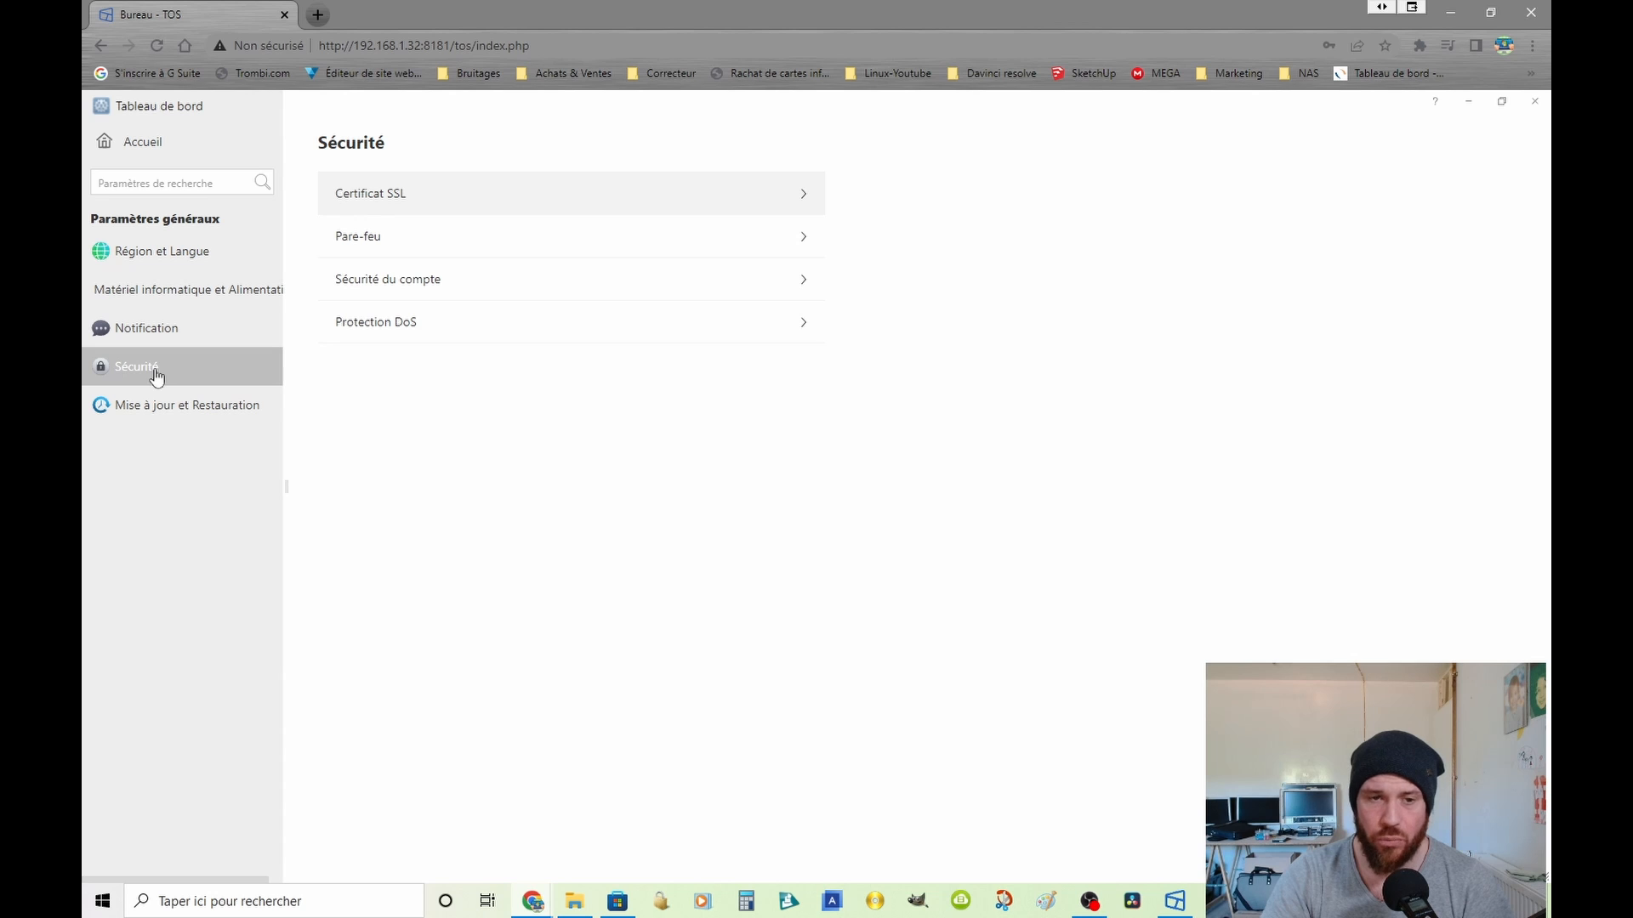
# Step: Edit the LAN 1 network interface and set its secondary DNS to 8.8.4.4
pyautogui.click(124, 148)
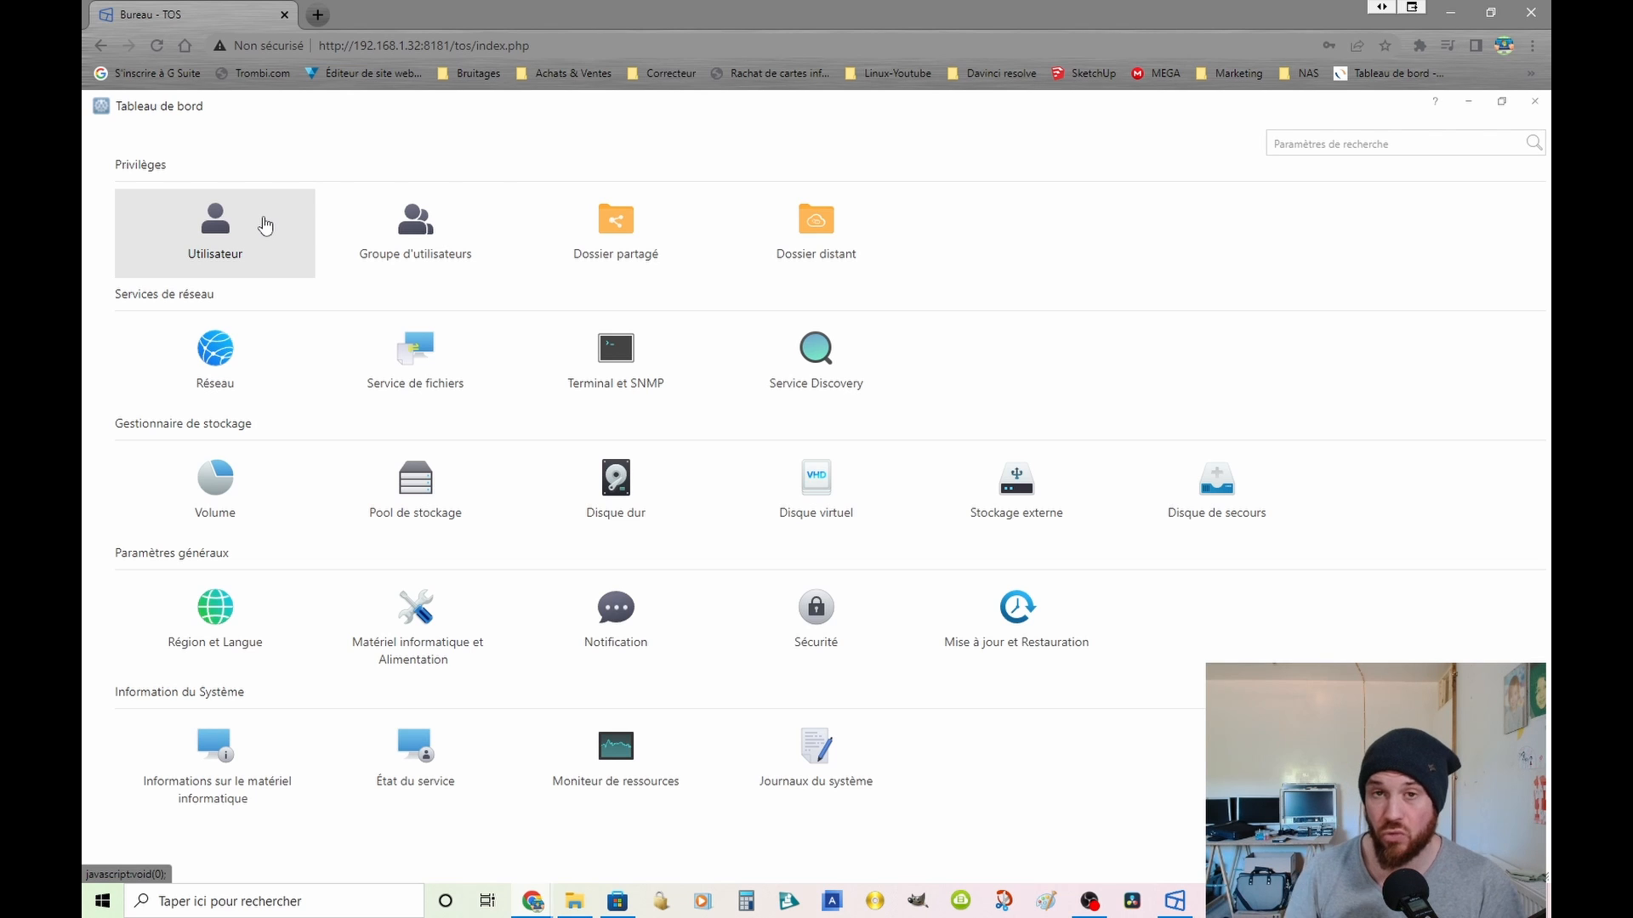
pyautogui.click(215, 374)
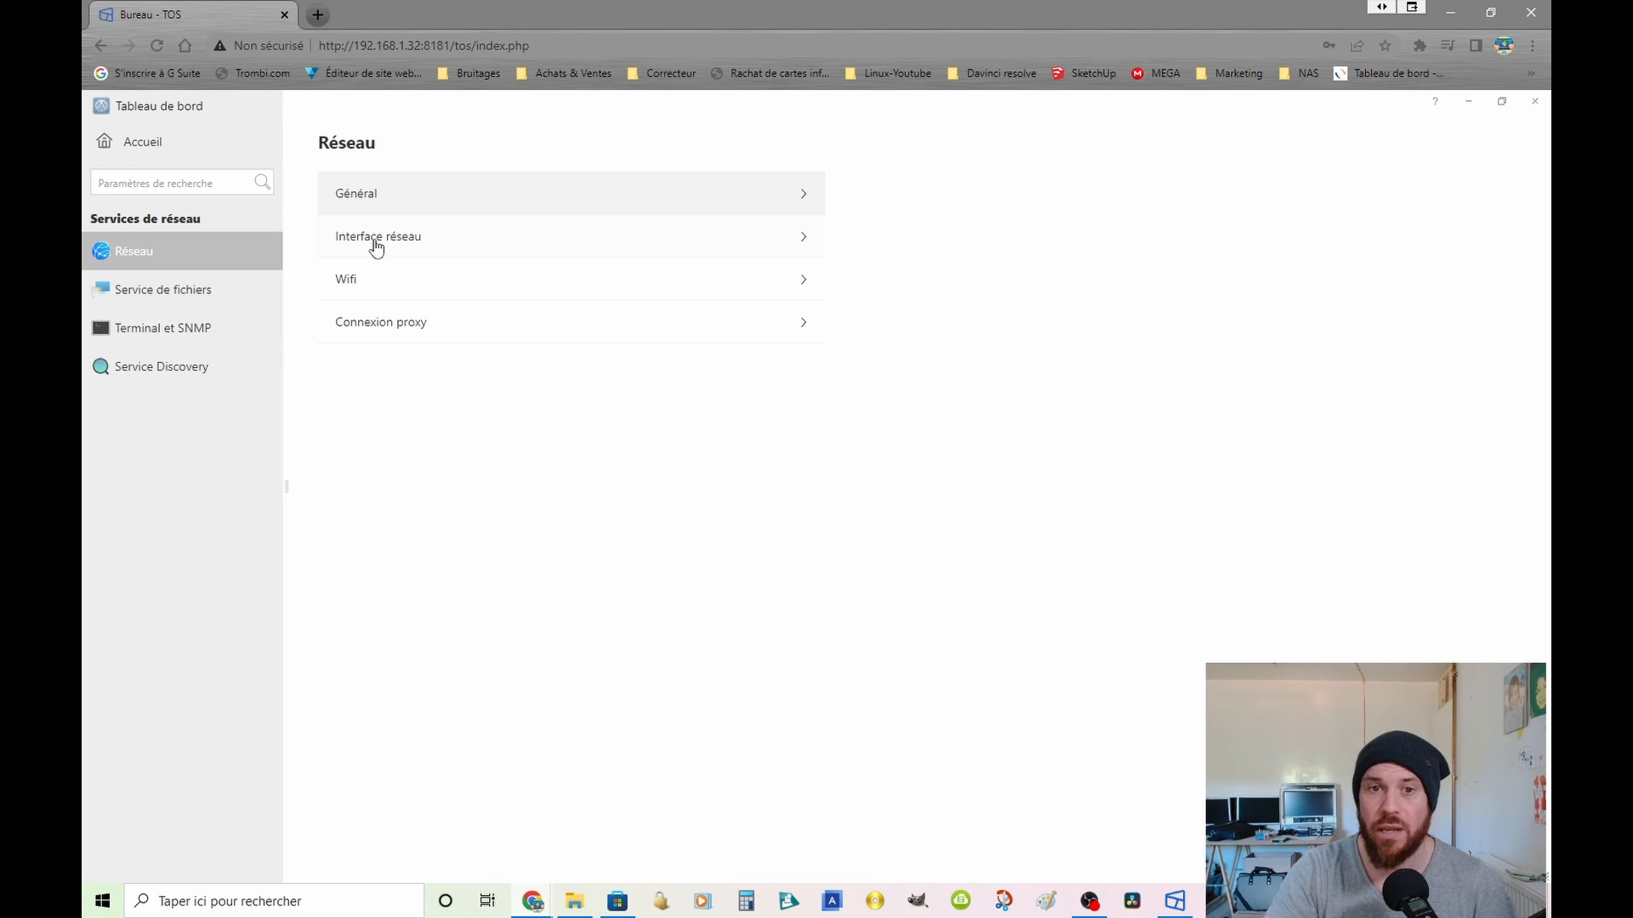
pyautogui.click(375, 245)
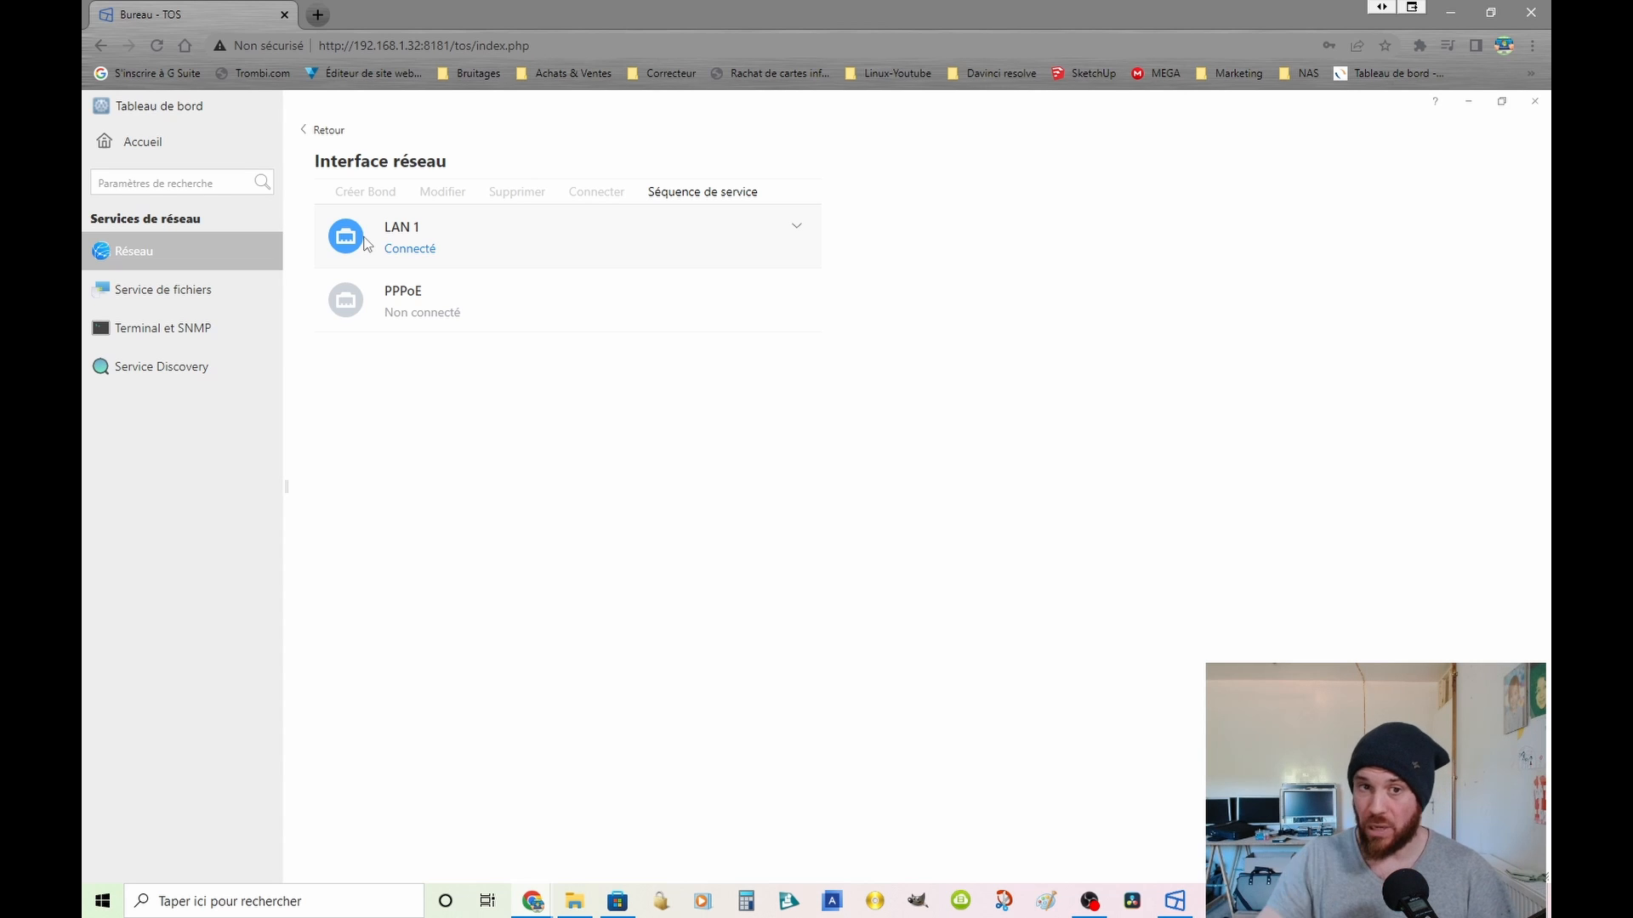
pyautogui.click(385, 255)
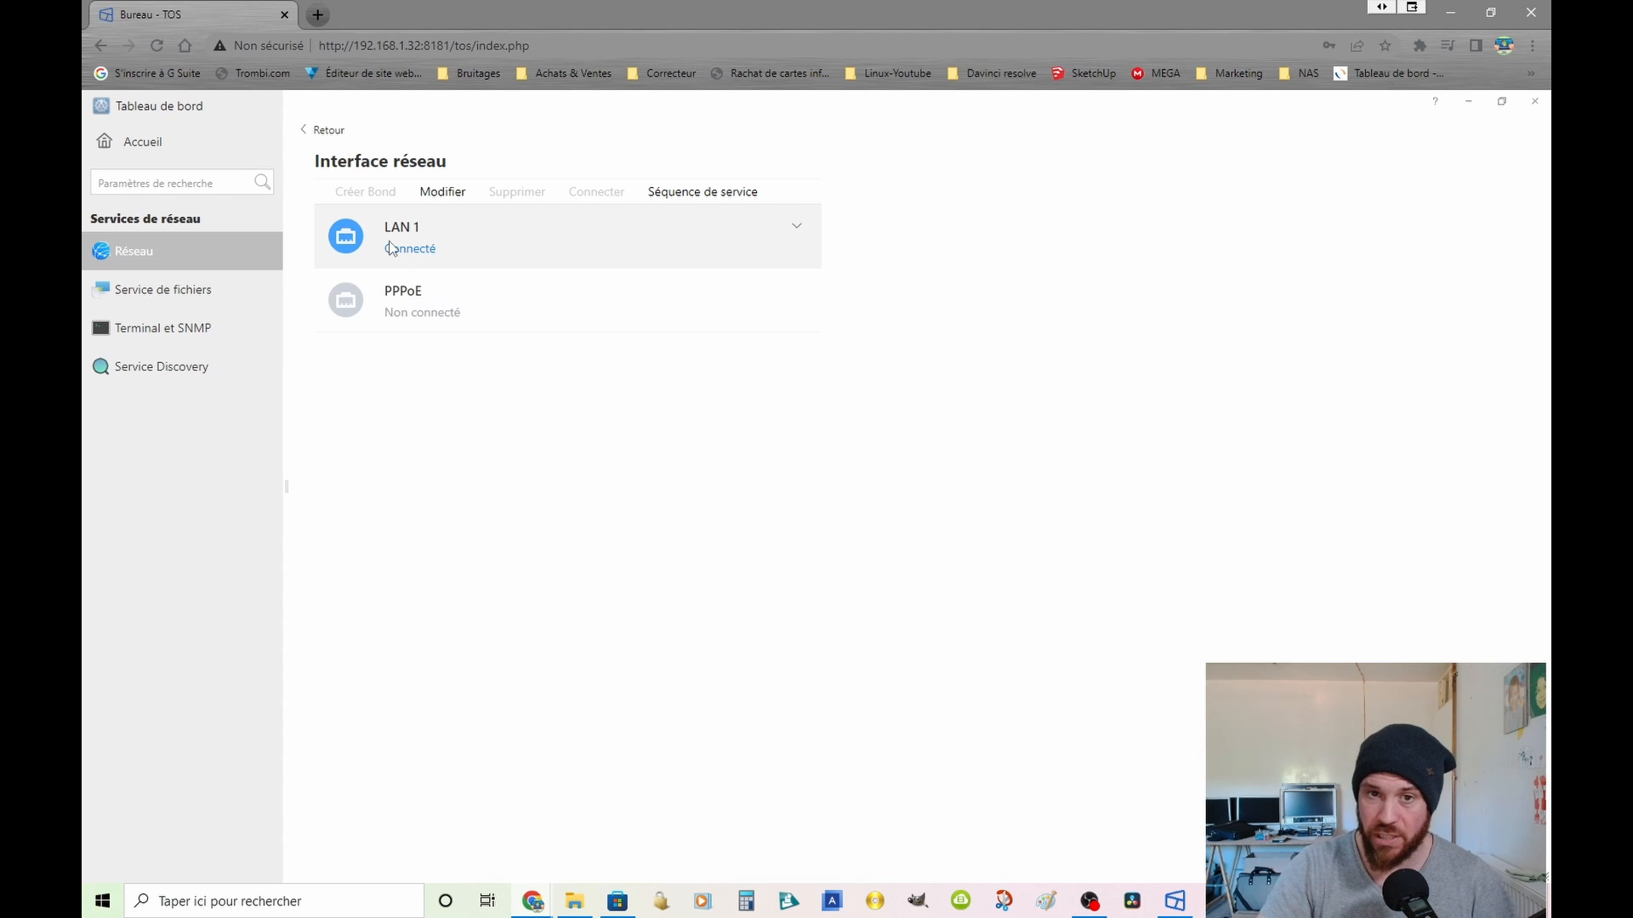
pyautogui.click(435, 194)
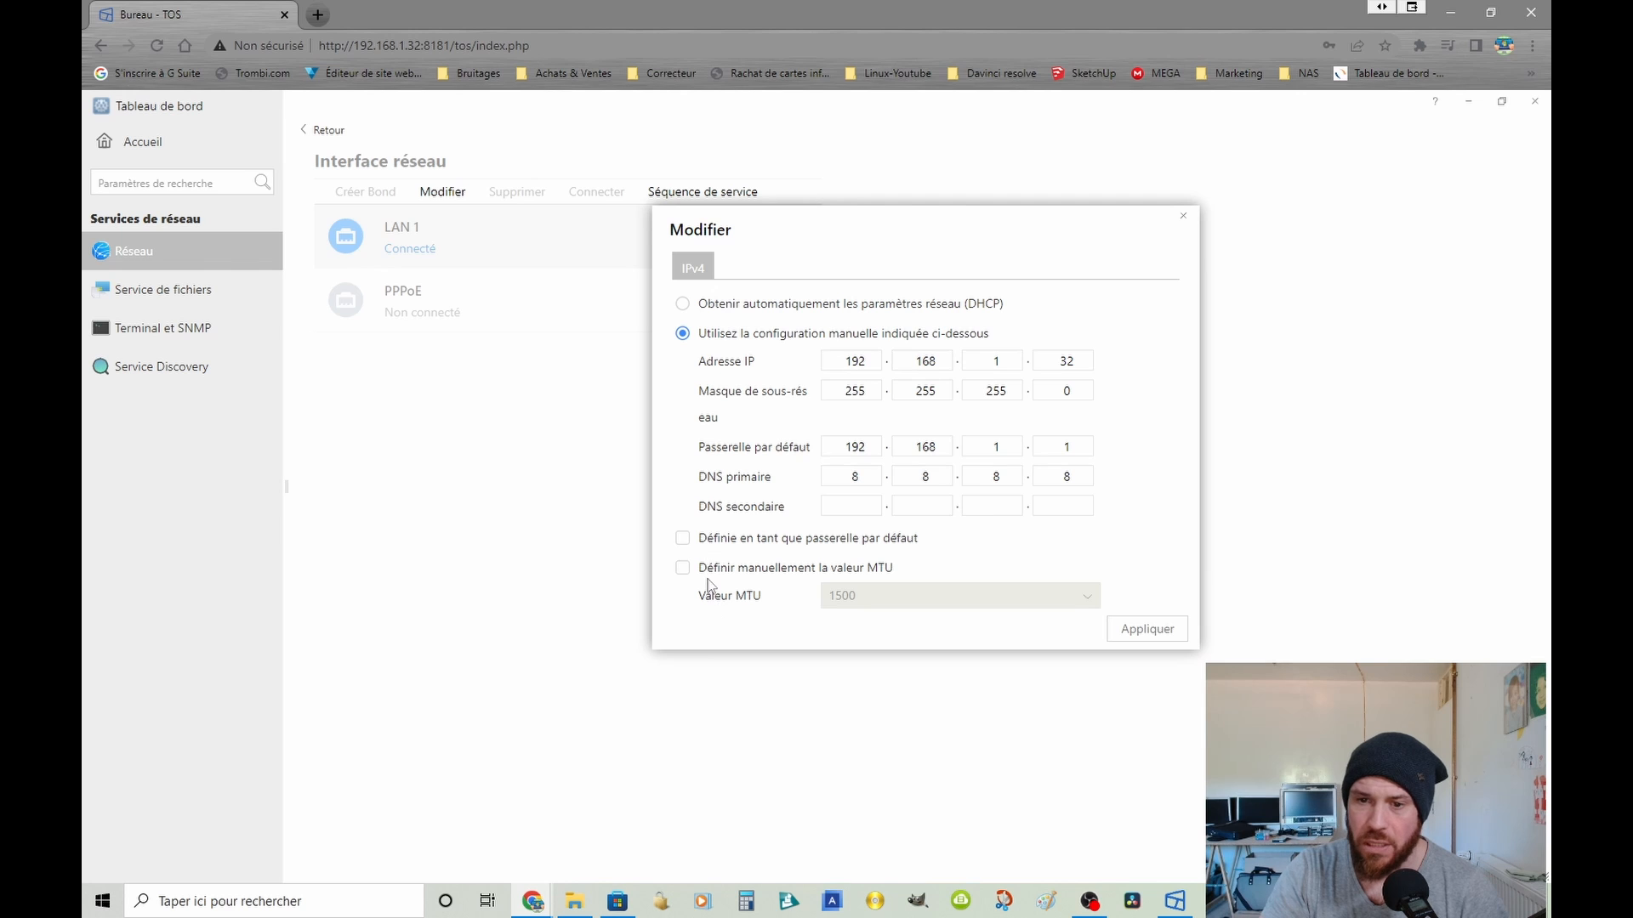
pyautogui.click(865, 506)
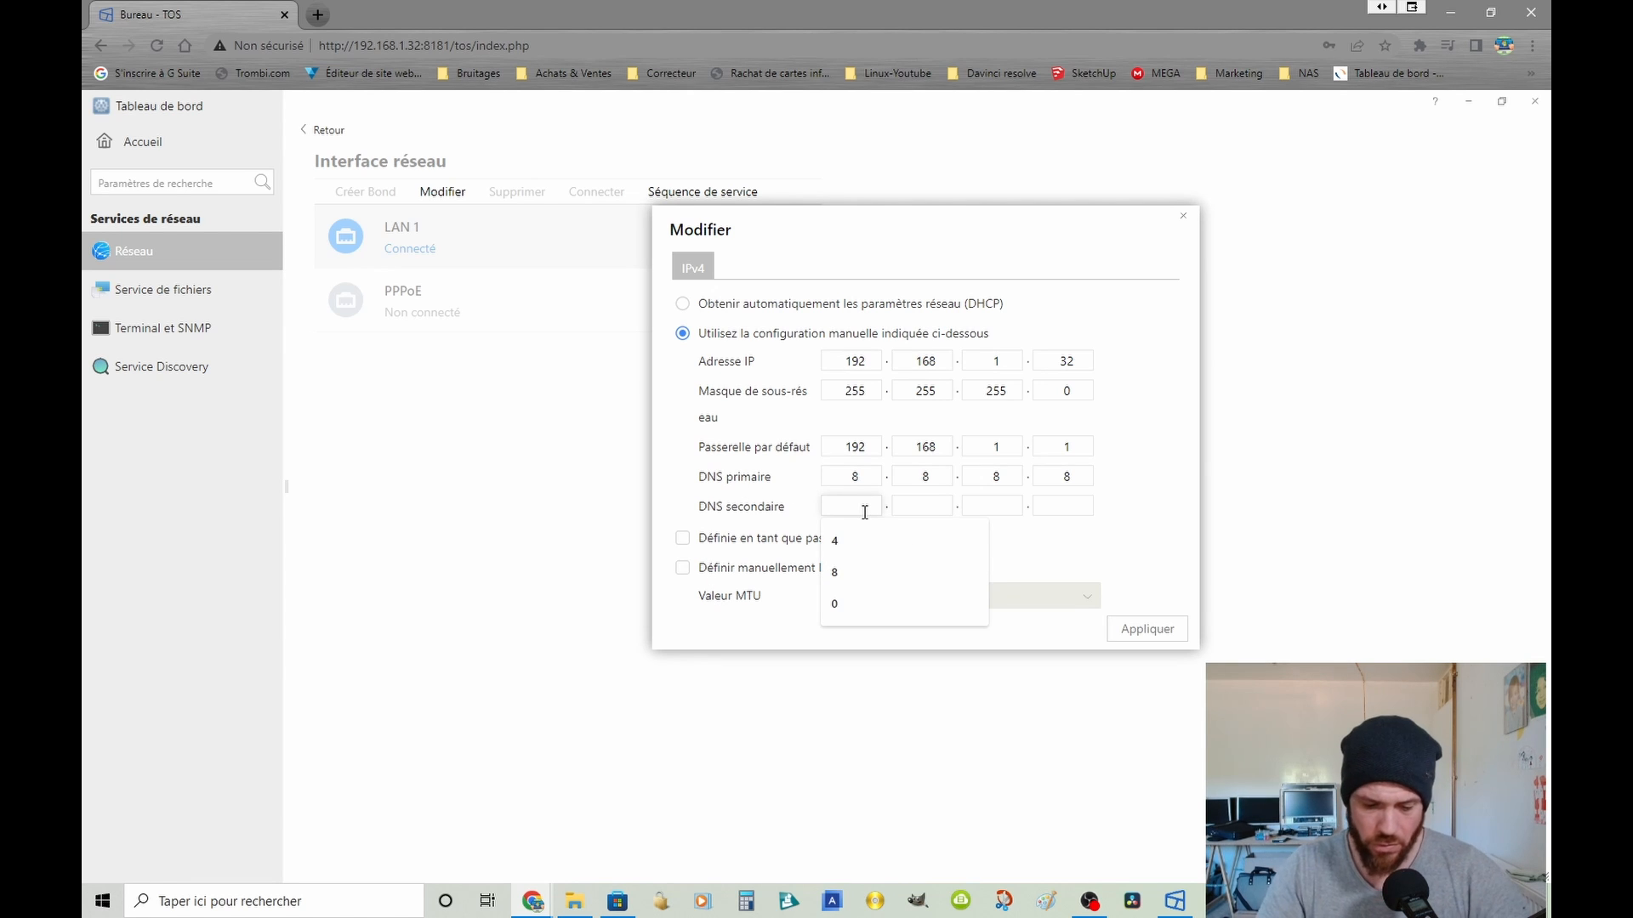
pyautogui.write('8.8.4.4')
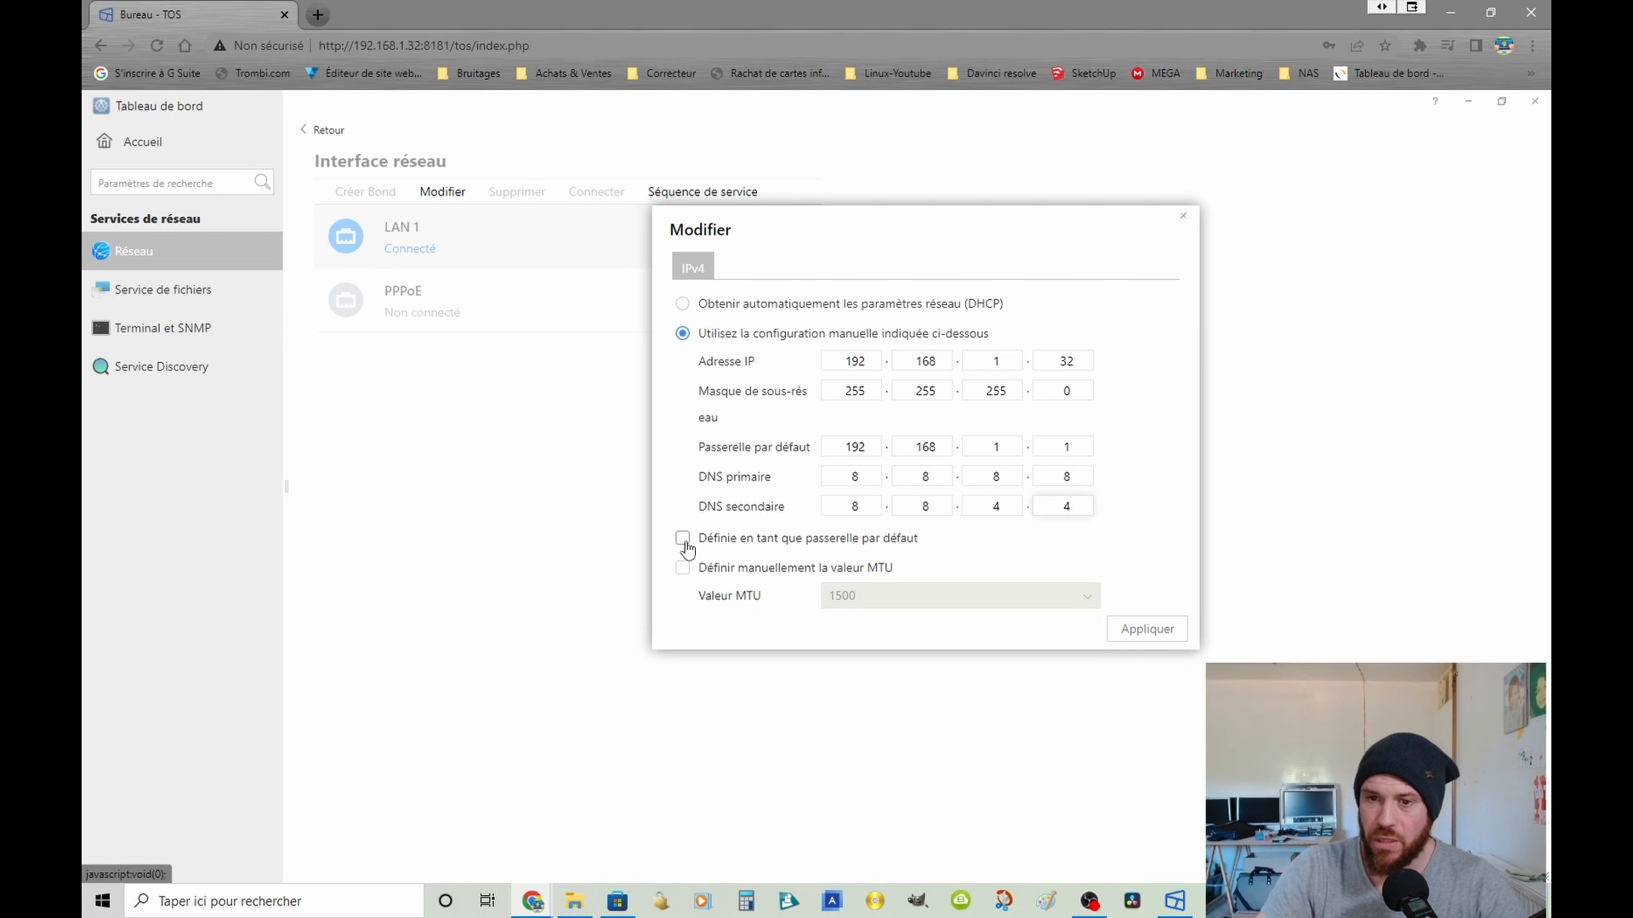
# Step: Enable the manual MTU value for LAN 1, set it to 3000, and apply the interface settings
pyautogui.click(682, 567)
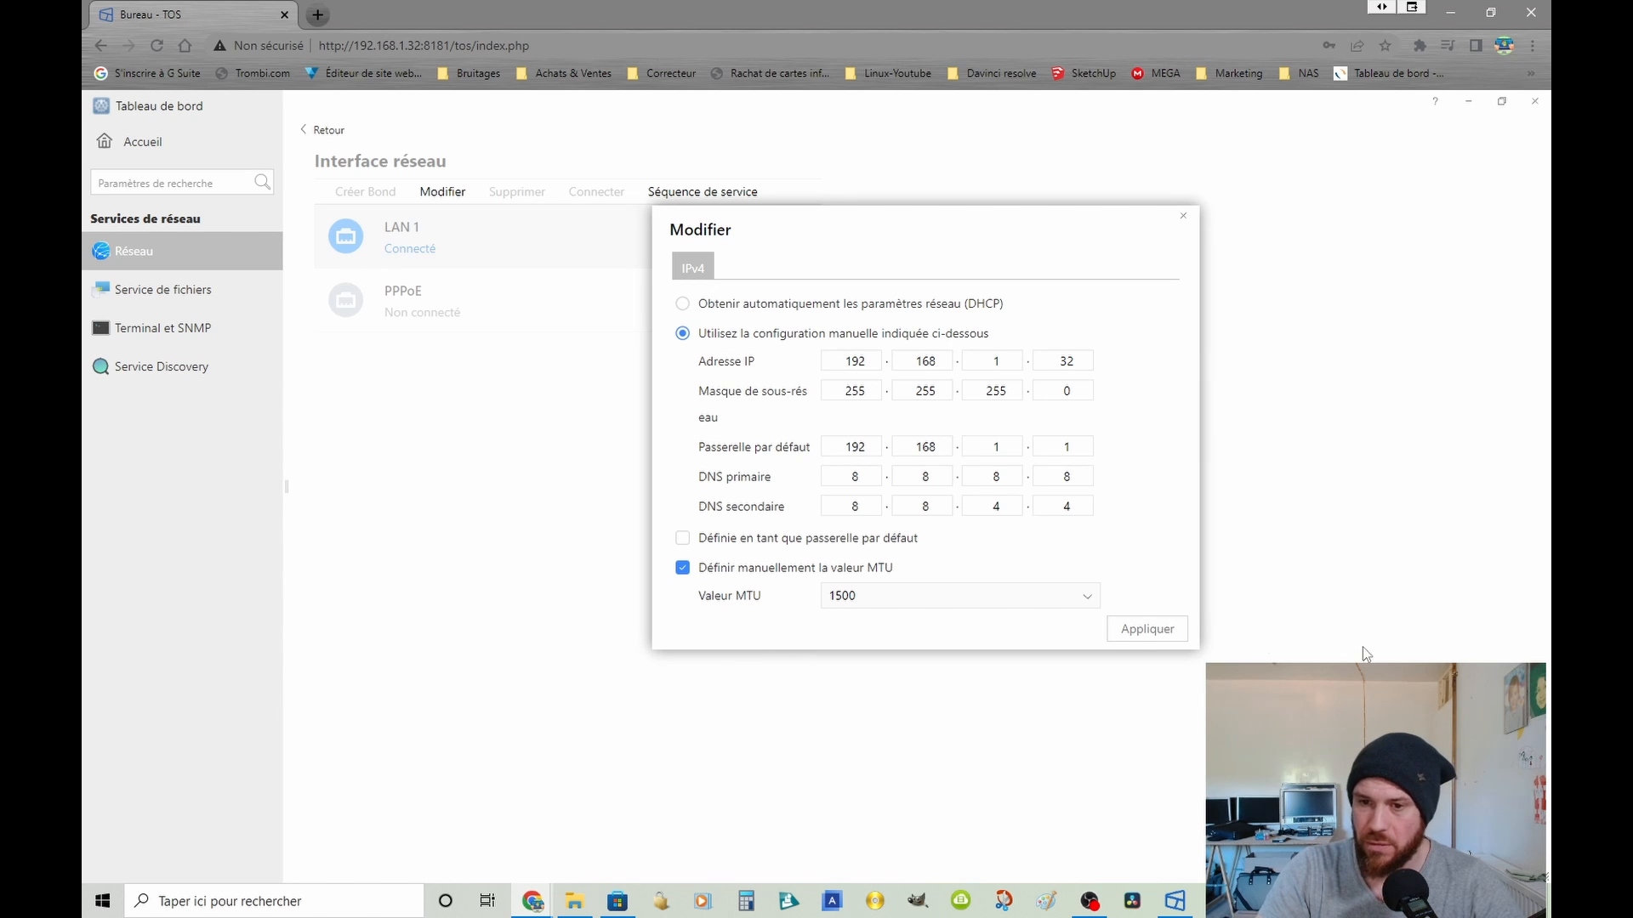
pyautogui.click(1087, 603)
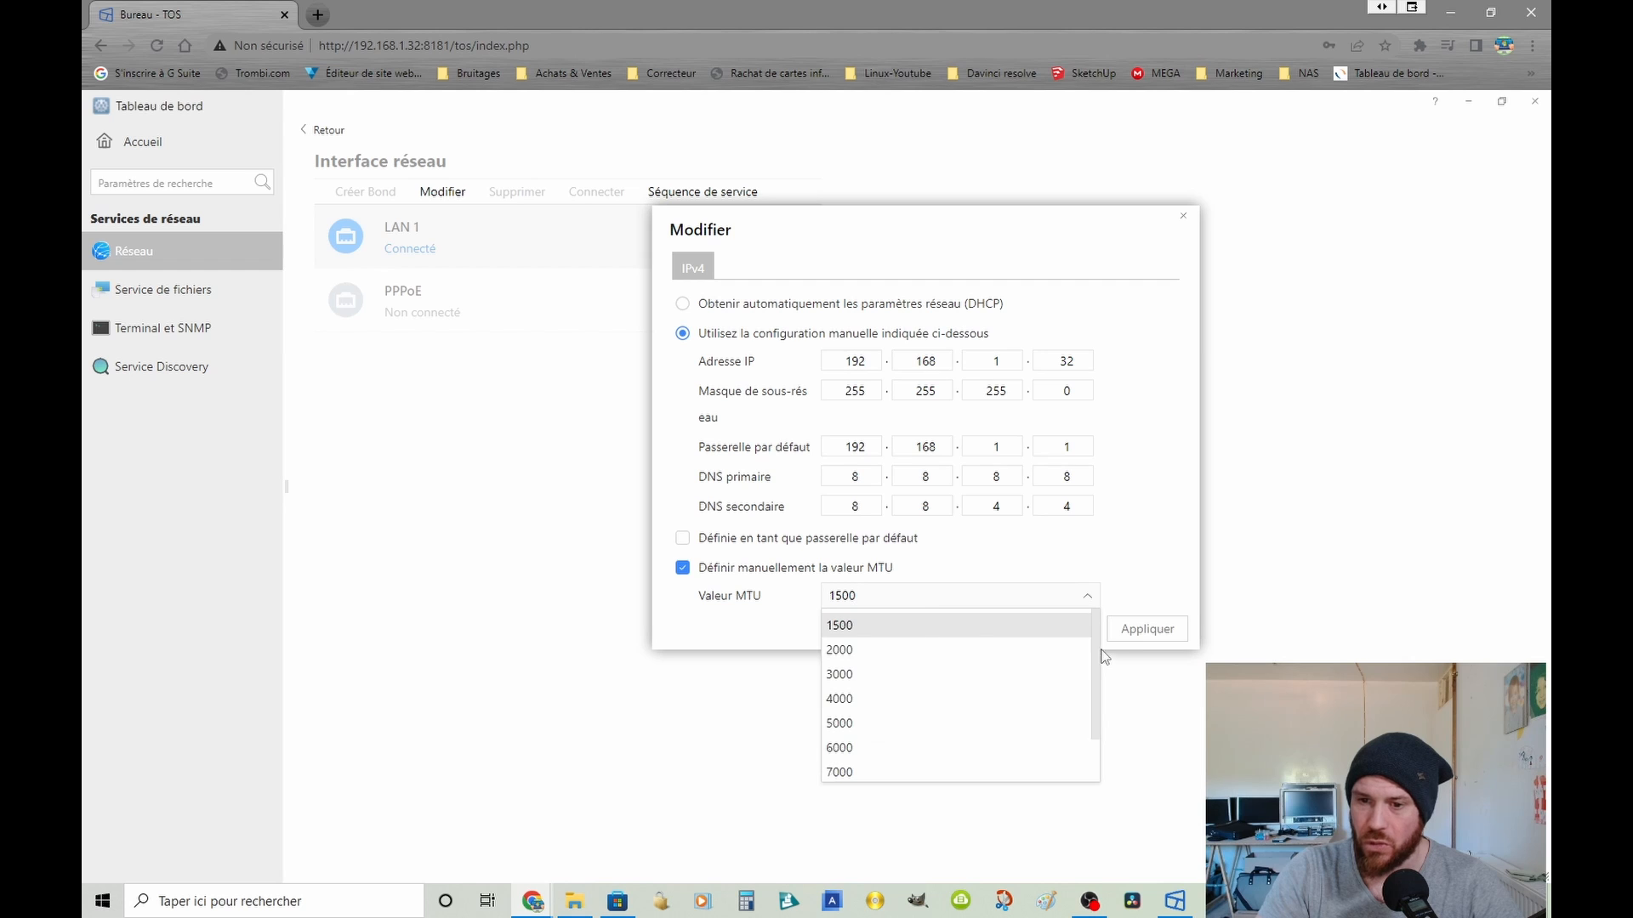
pyautogui.click(960, 600)
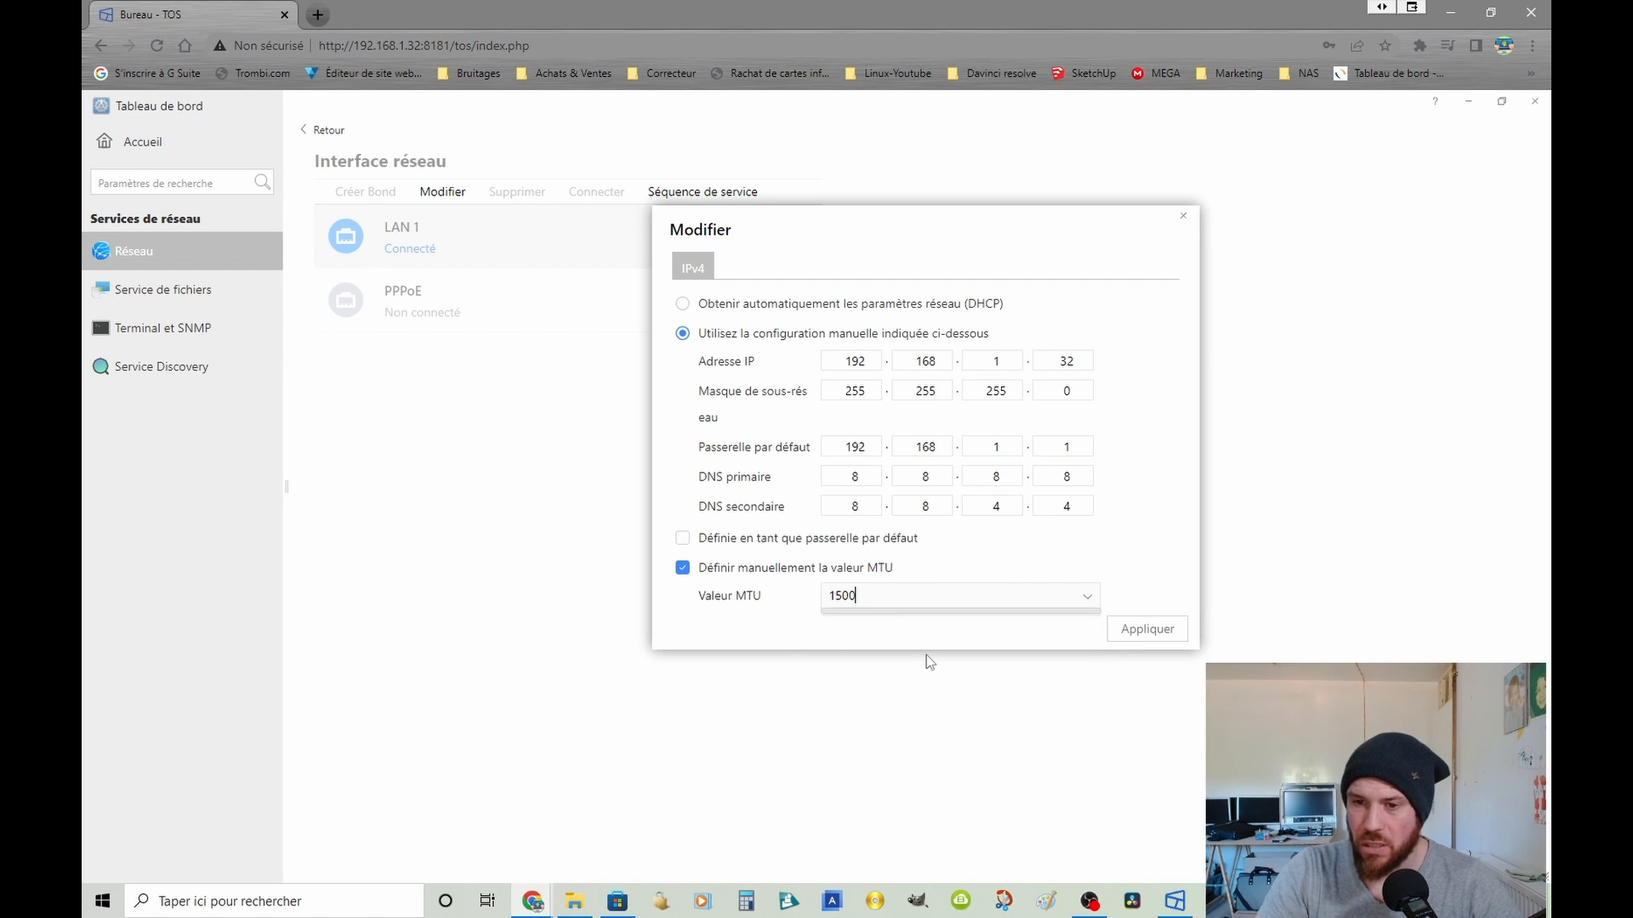
pyautogui.click(1088, 603)
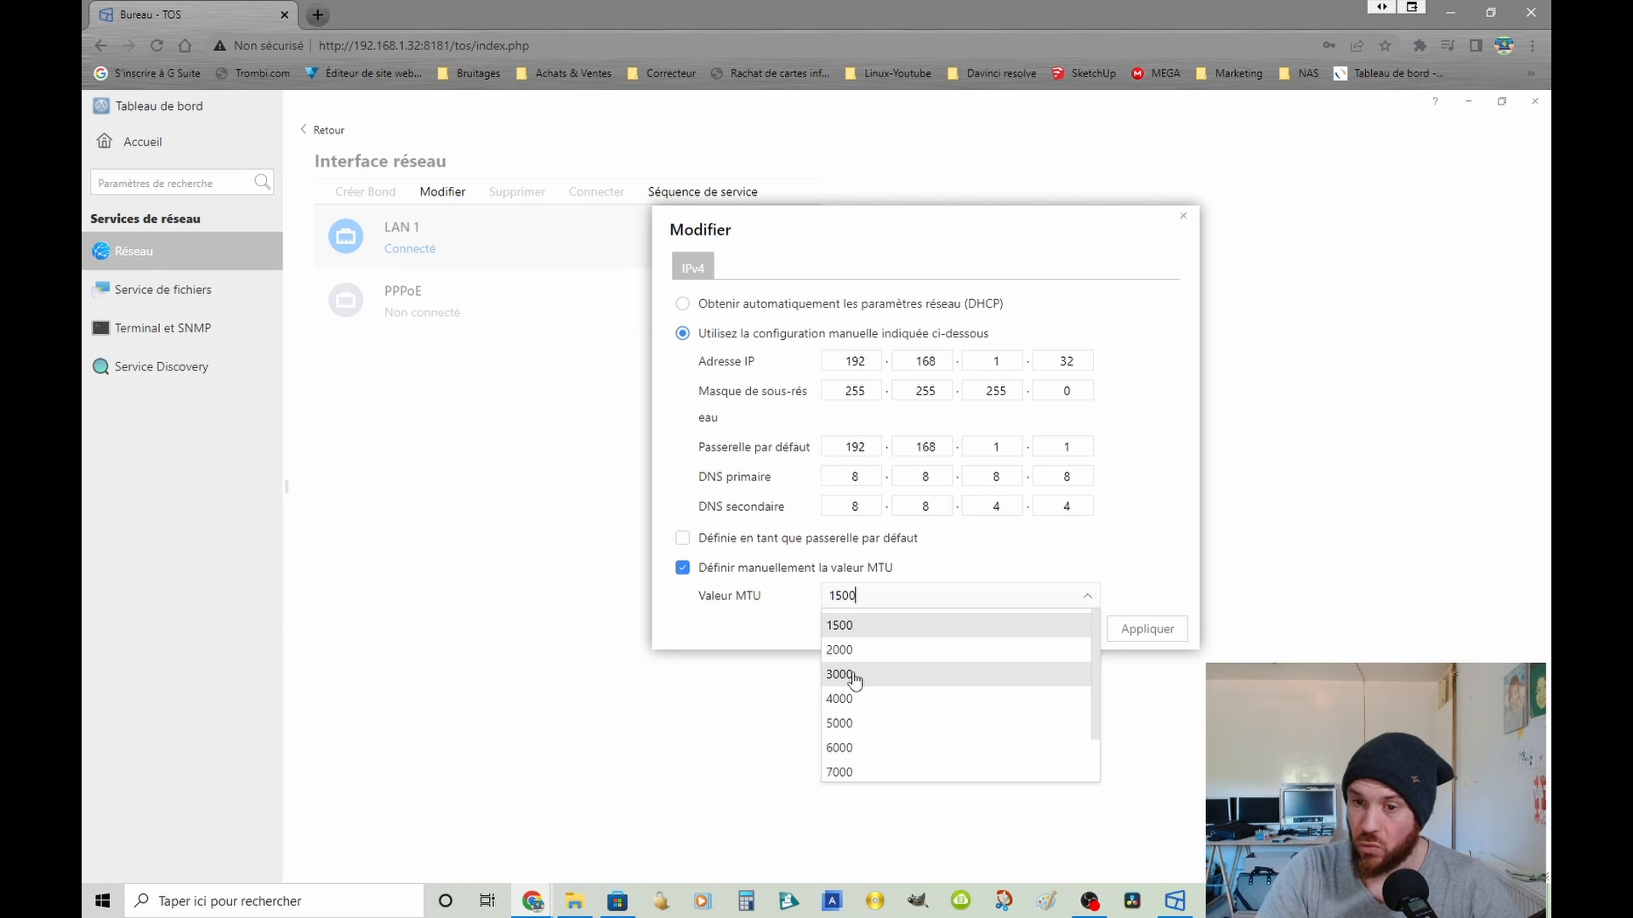
pyautogui.click(853, 676)
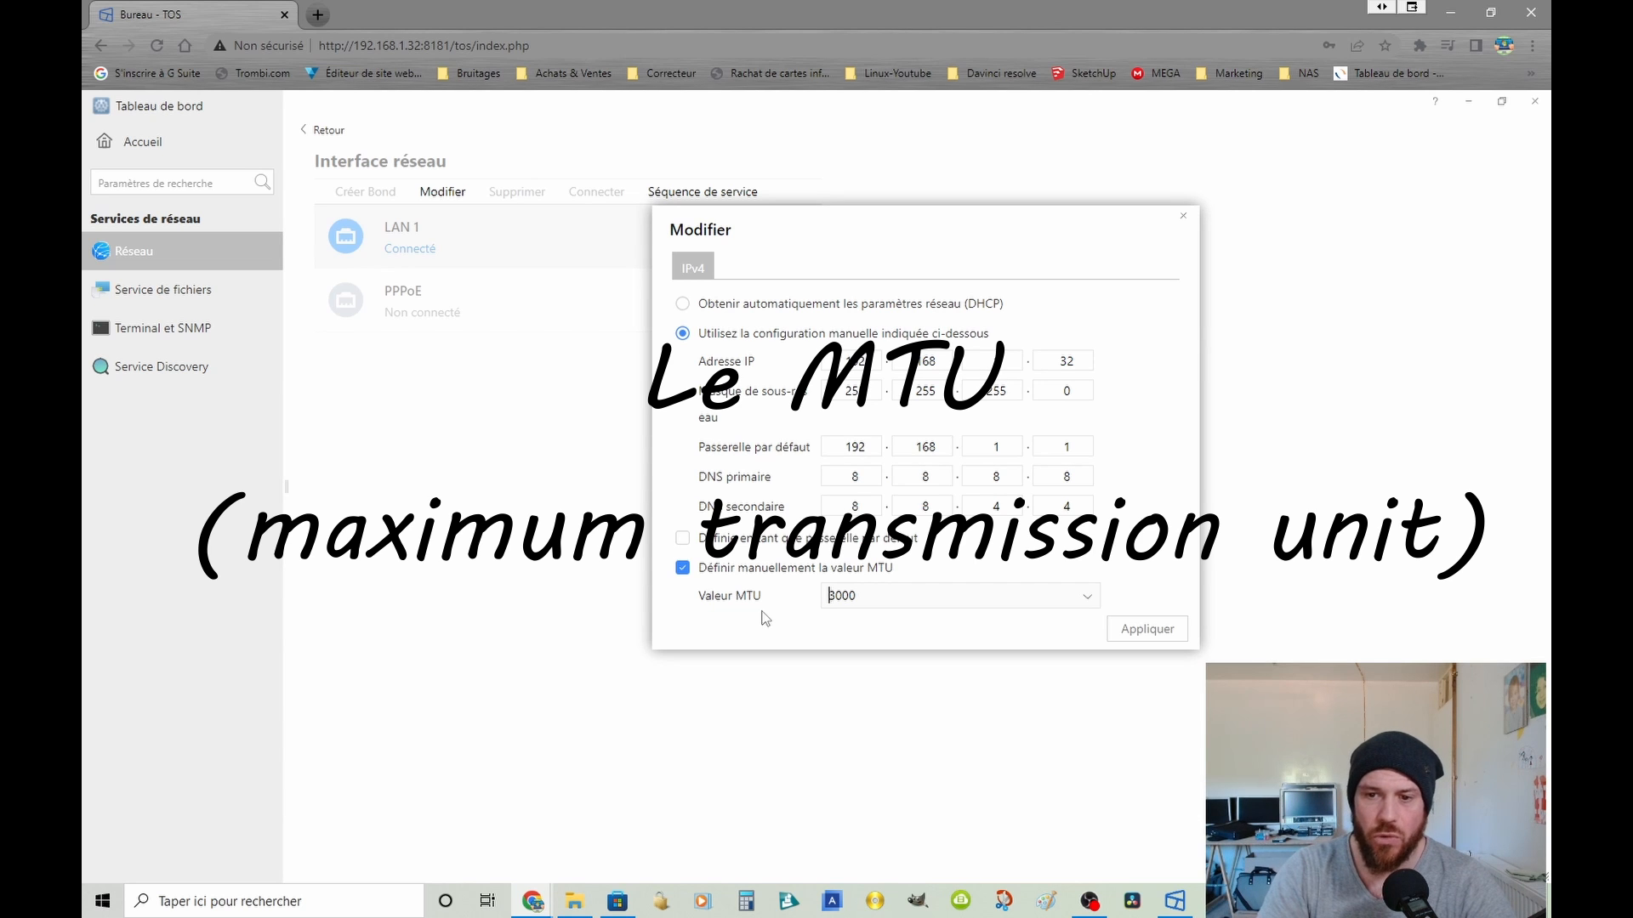
pyautogui.click(1148, 630)
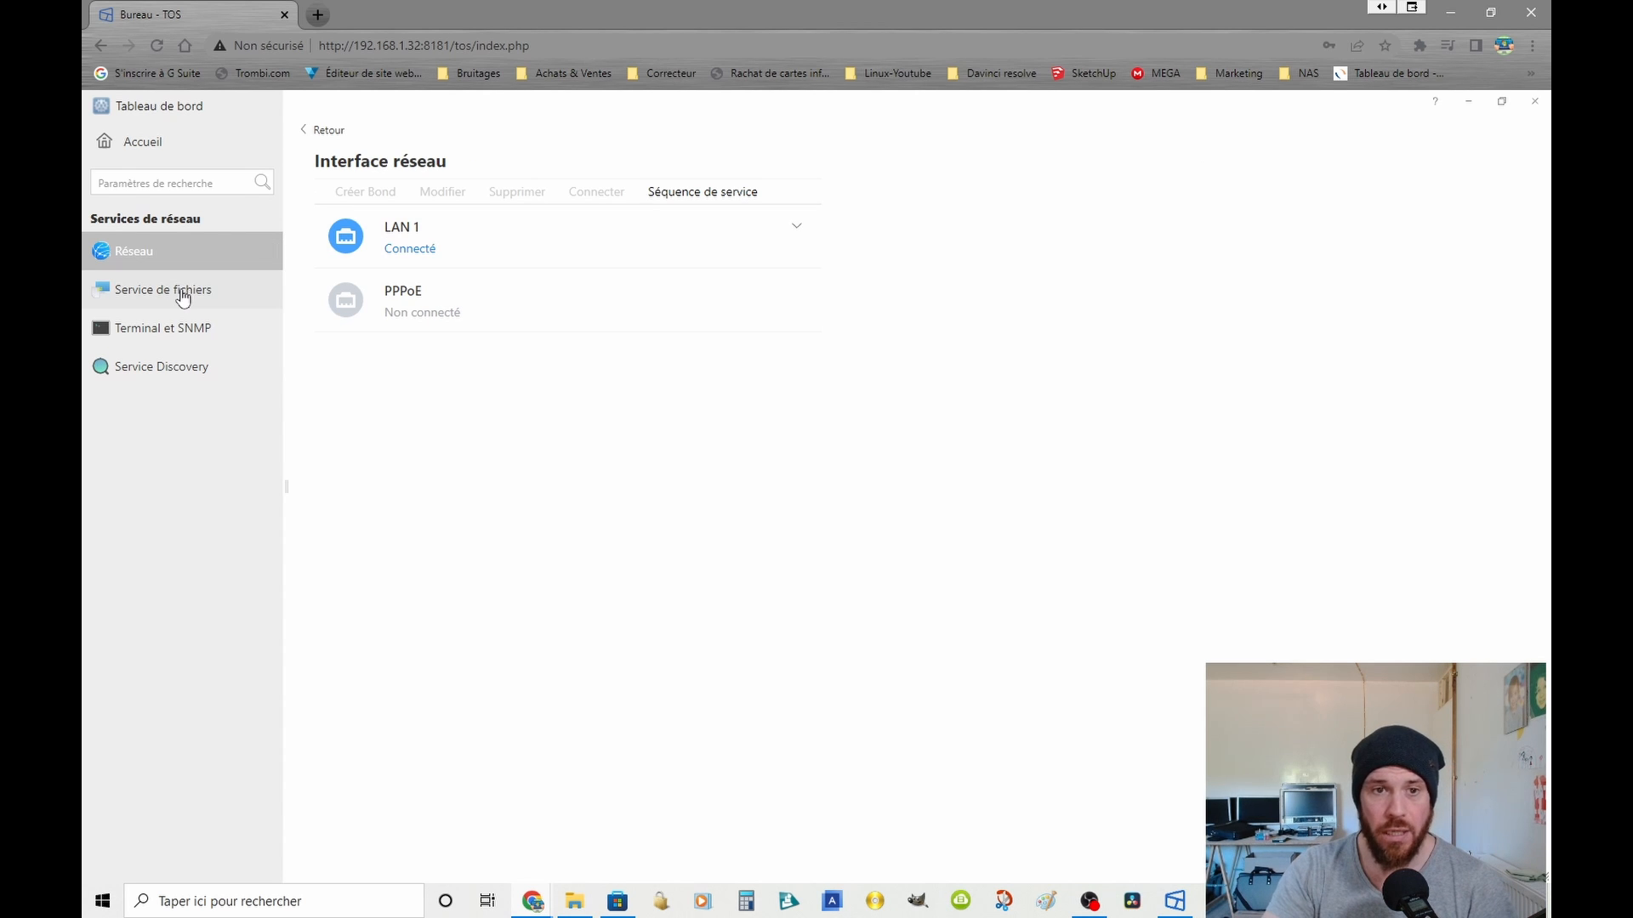
# Step: Review the SMB/CIFS file service settings and open the NAS share \\192.168.1.32 through the Windows Exécuter dialog
pyautogui.click(173, 254)
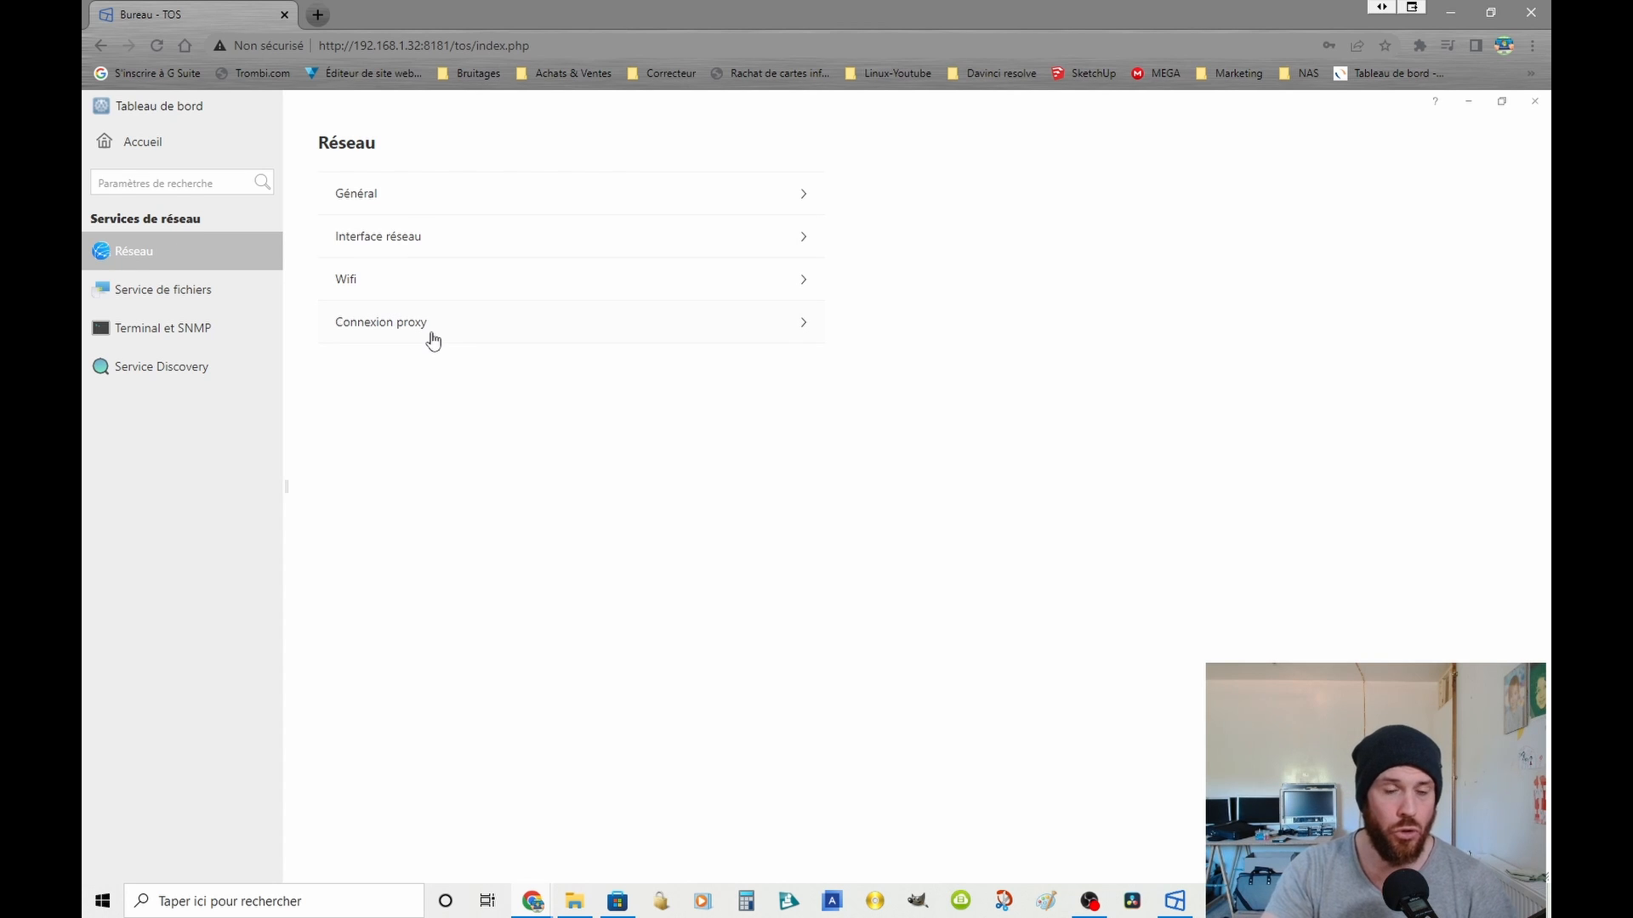
pyautogui.click(147, 296)
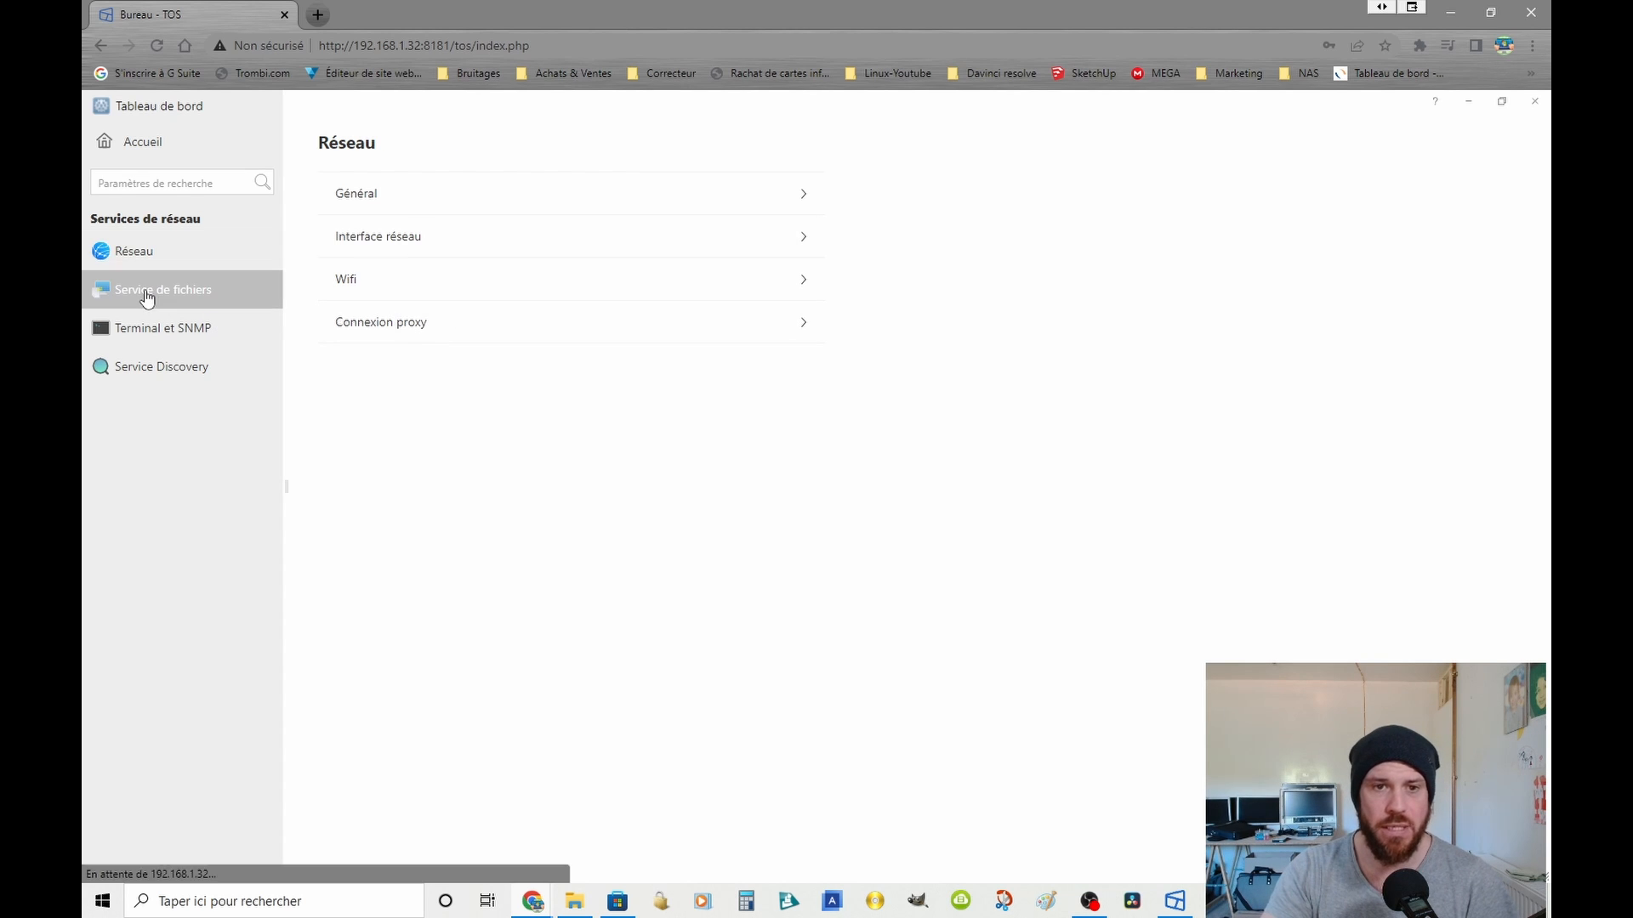
pyautogui.click(443, 195)
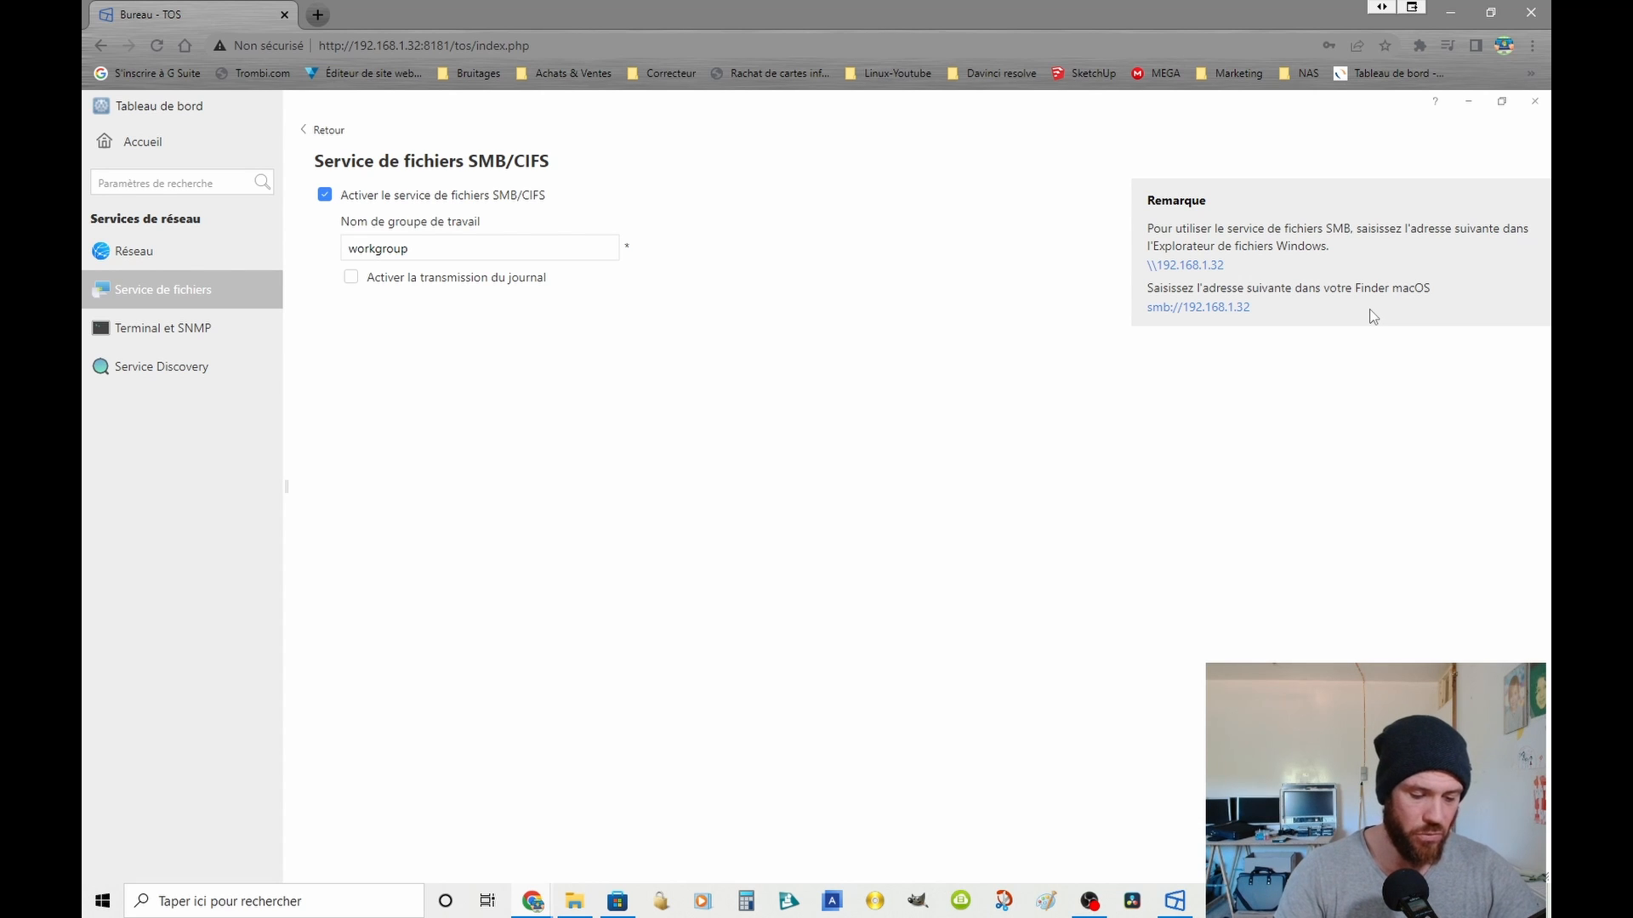
pyautogui.press('super+r')
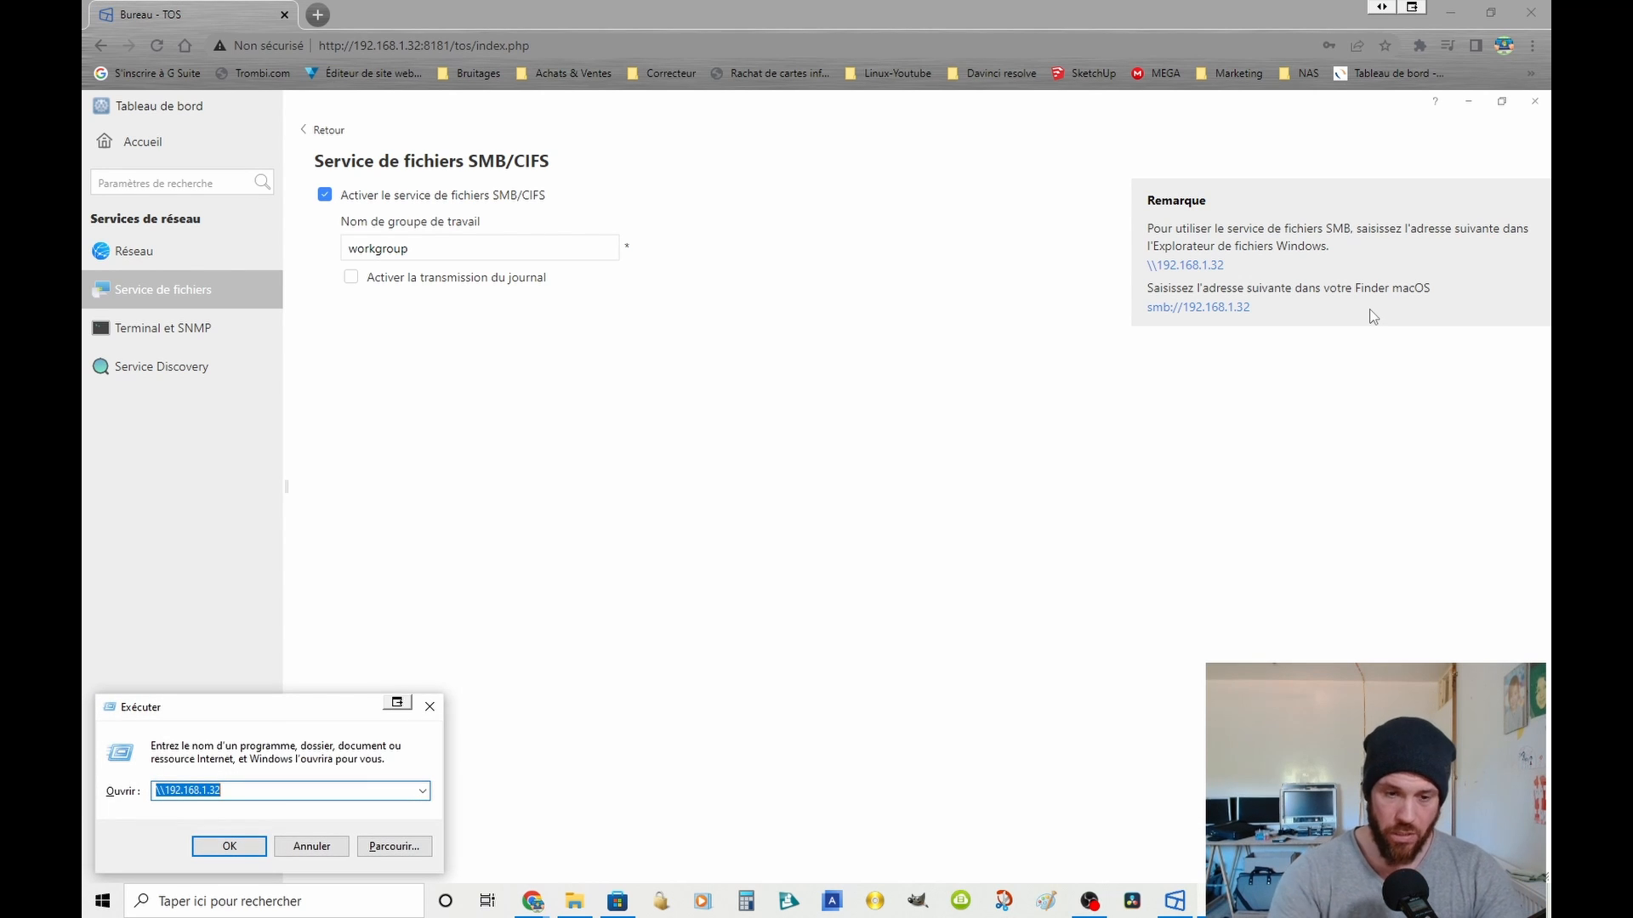
pyautogui.press('Return')
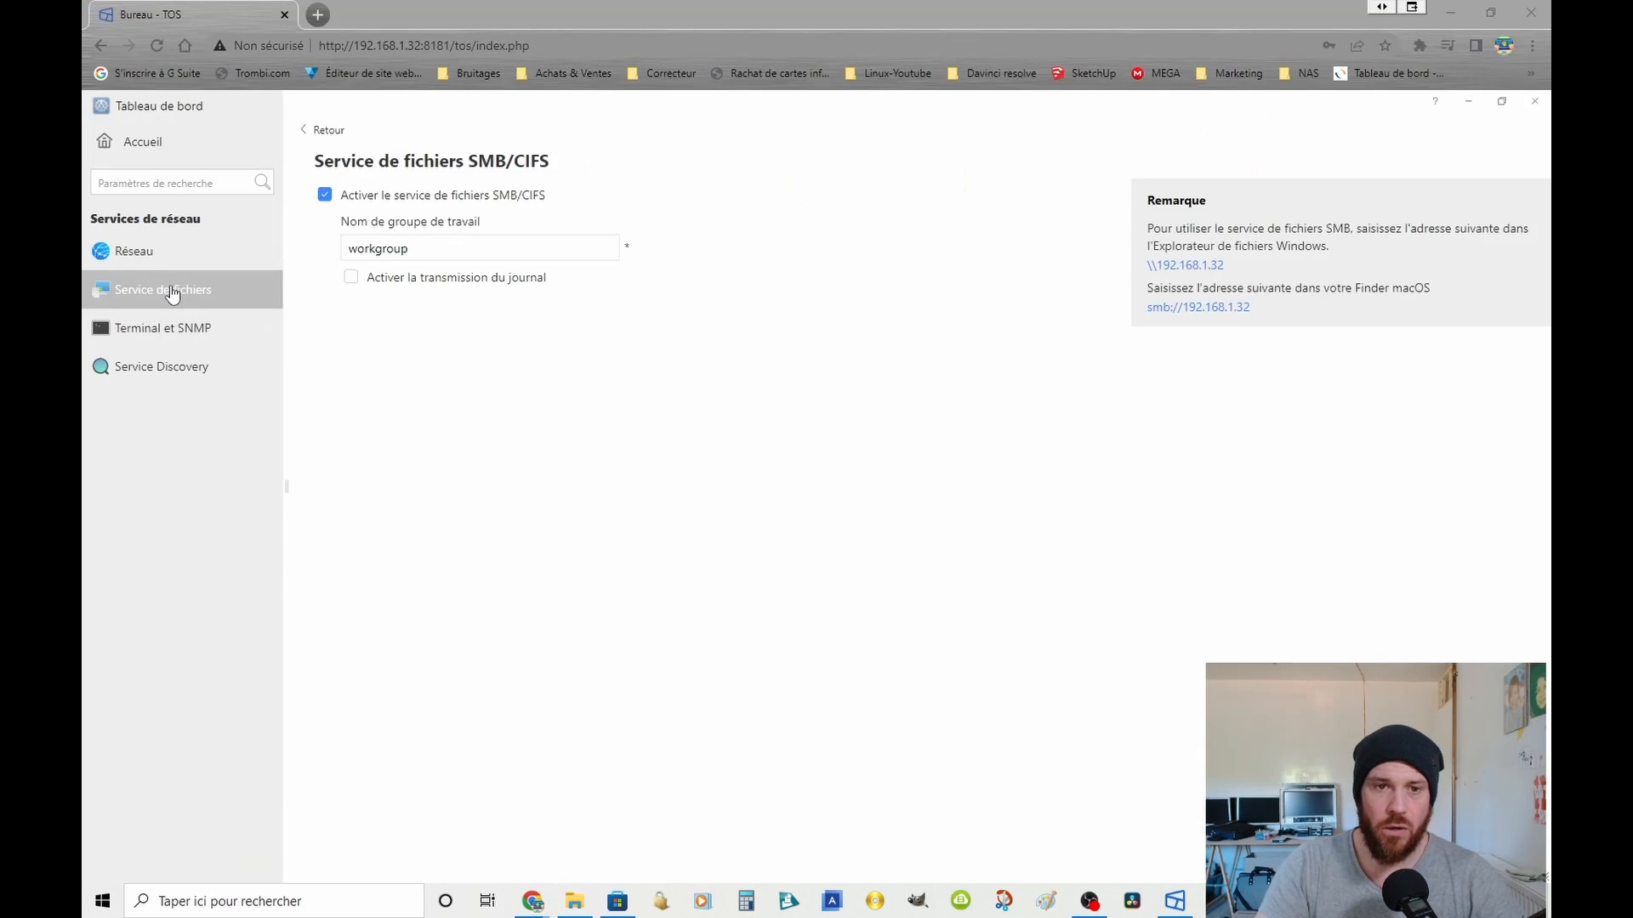
# Step: Review the AFP, FTP, NFS and Rsync server settings under Service de fichiers without changing them
pyautogui.click(171, 288)
pyautogui.click(439, 245)
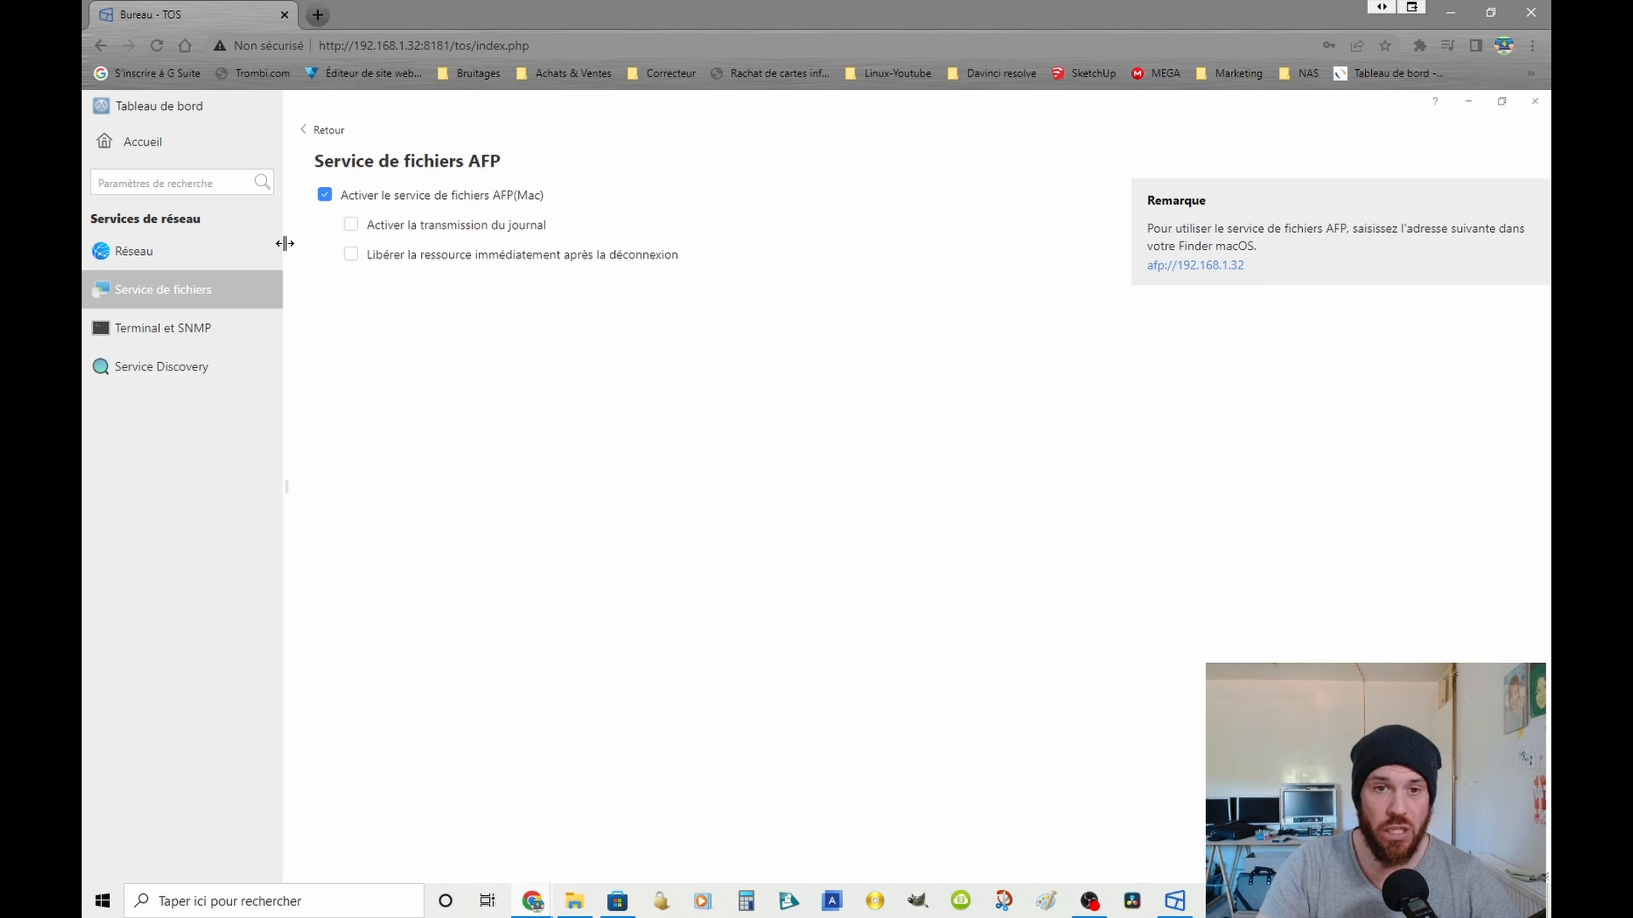
pyautogui.click(195, 289)
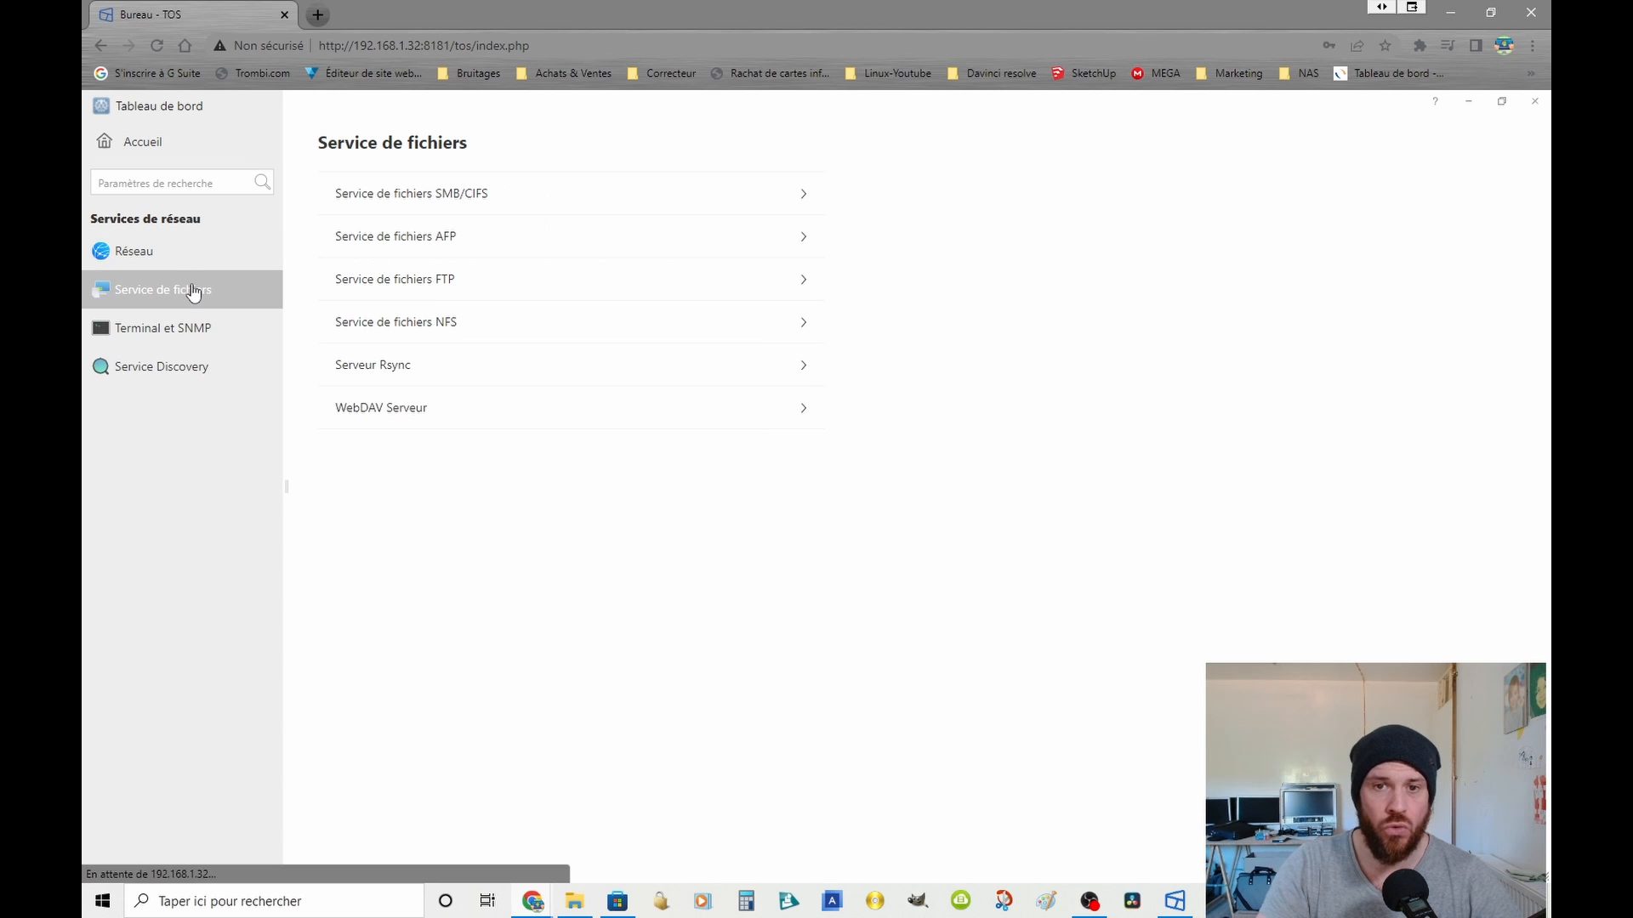
pyautogui.click(420, 285)
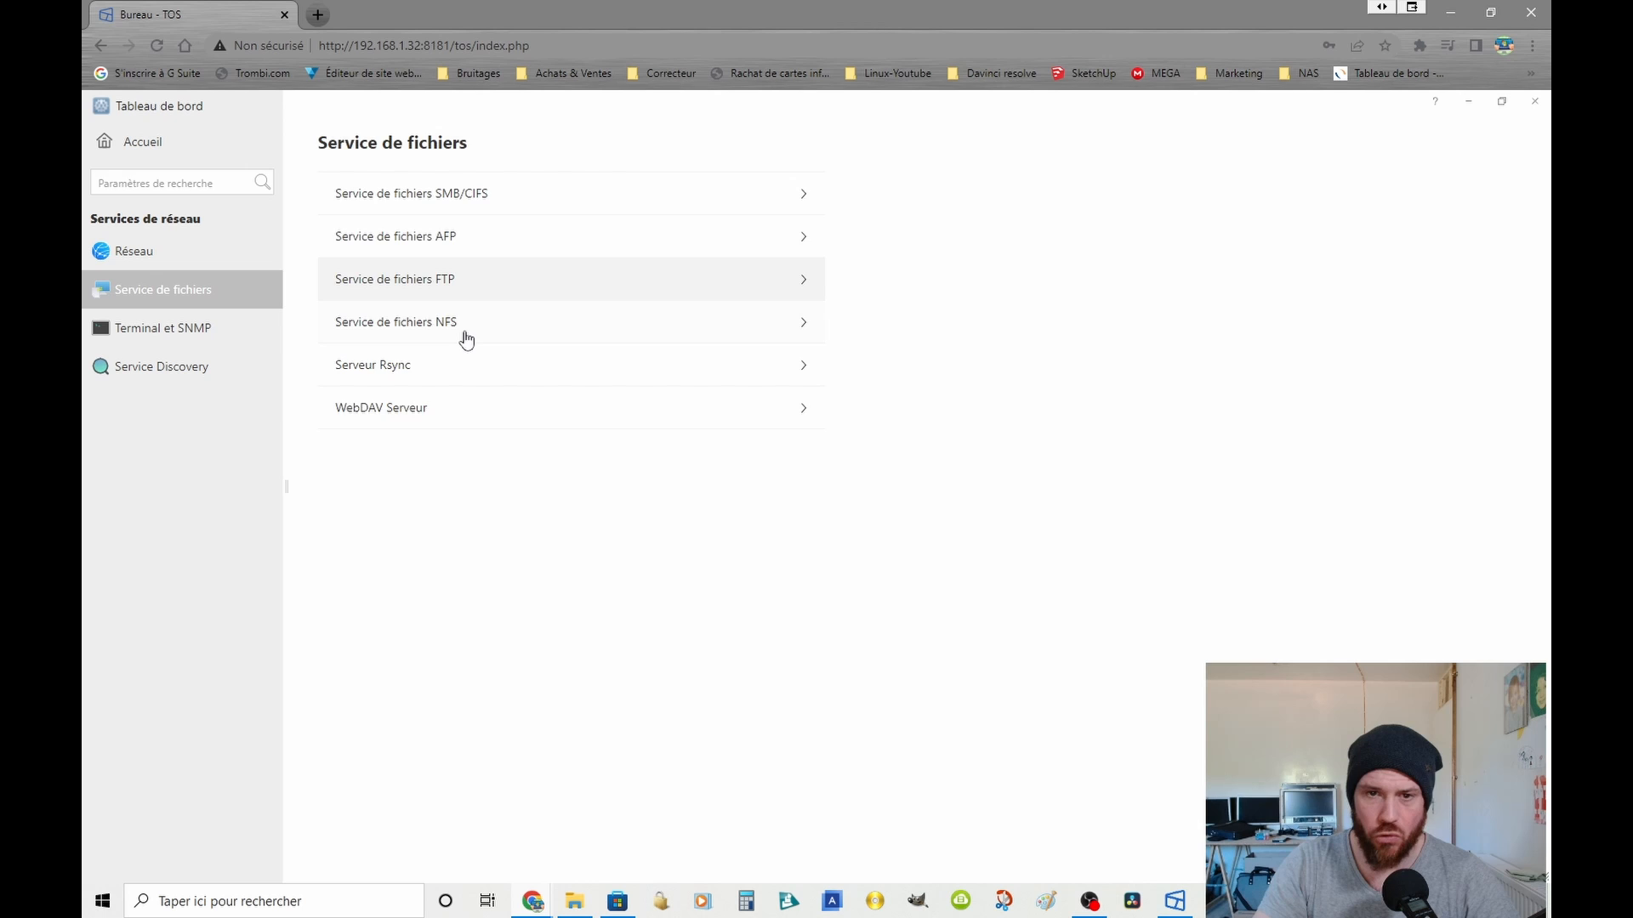
pyautogui.click(466, 337)
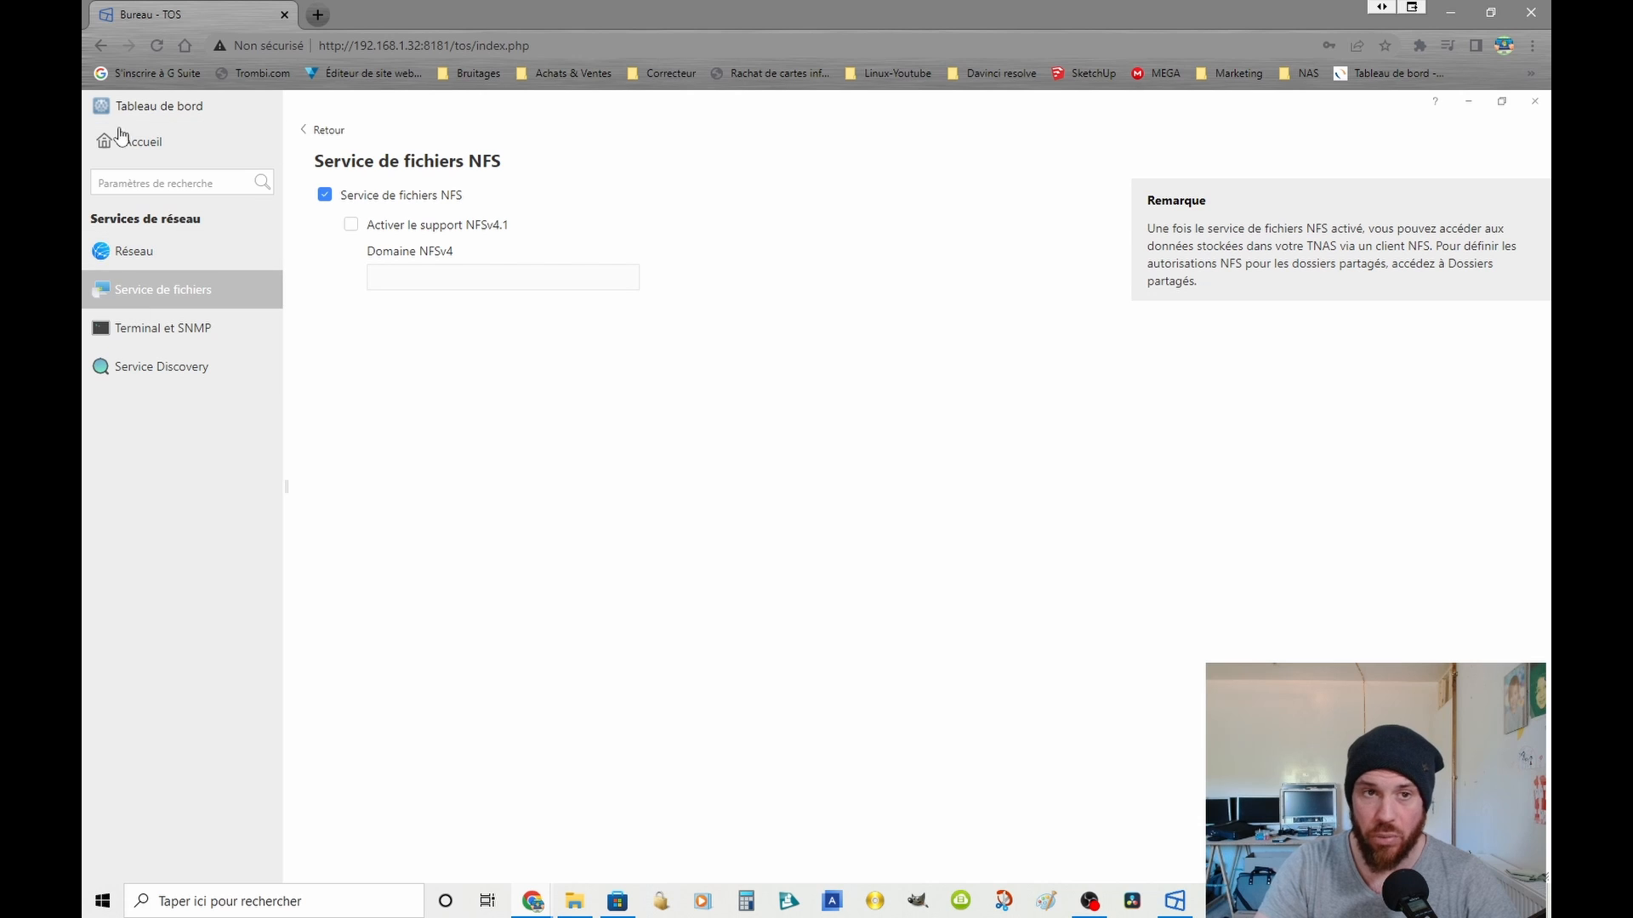
pyautogui.click(324, 132)
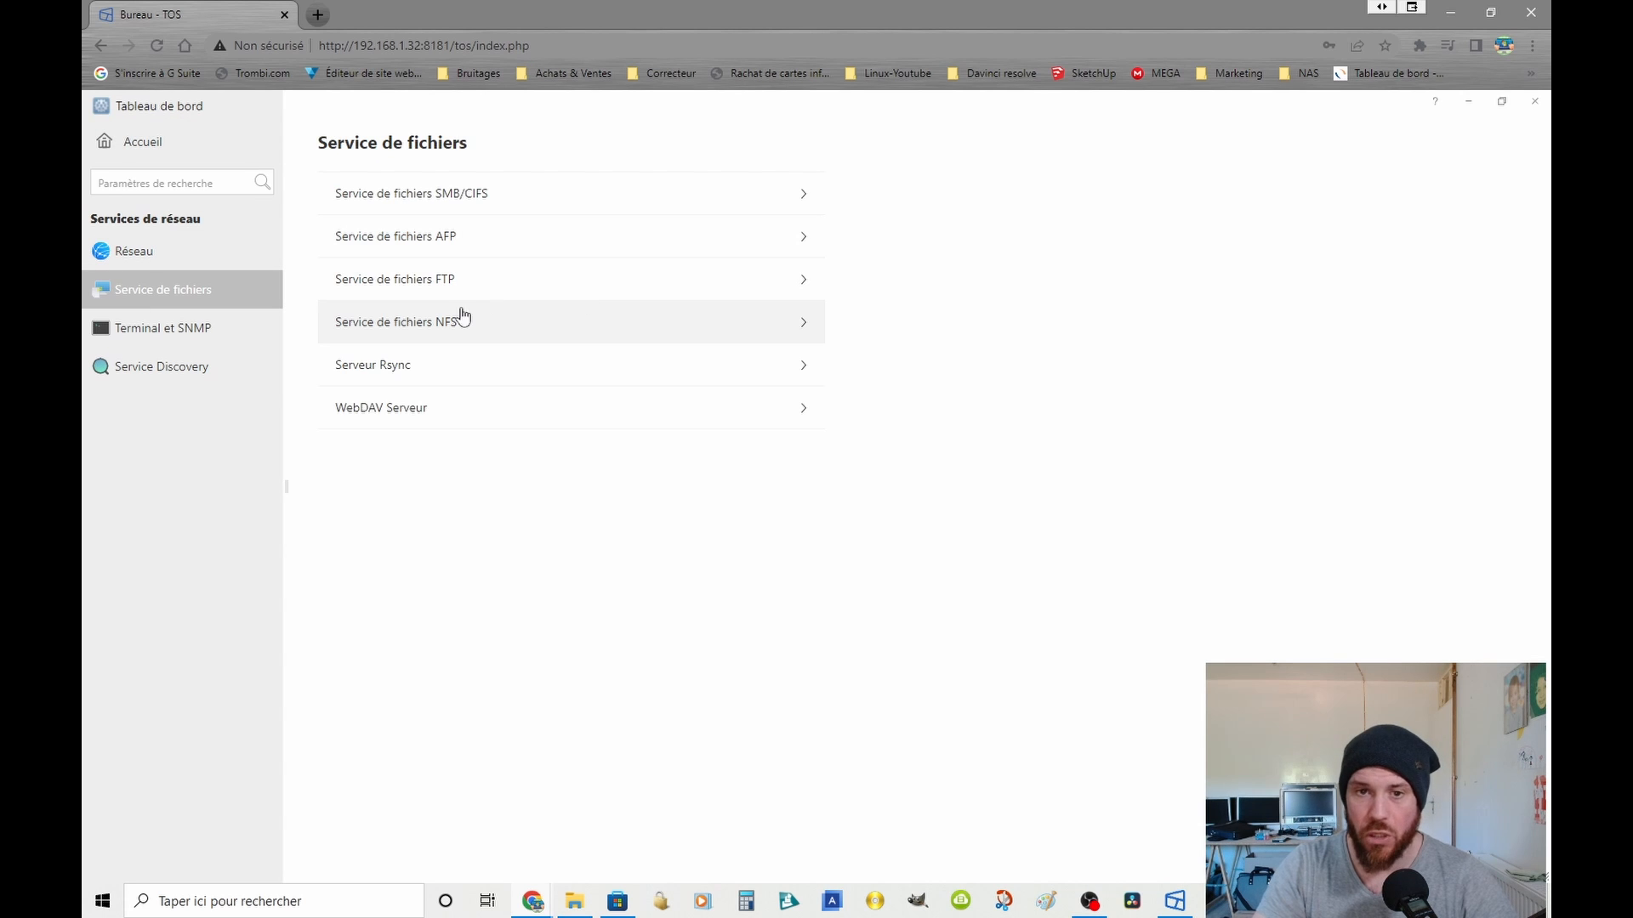
pyautogui.click(464, 317)
pyautogui.click(328, 131)
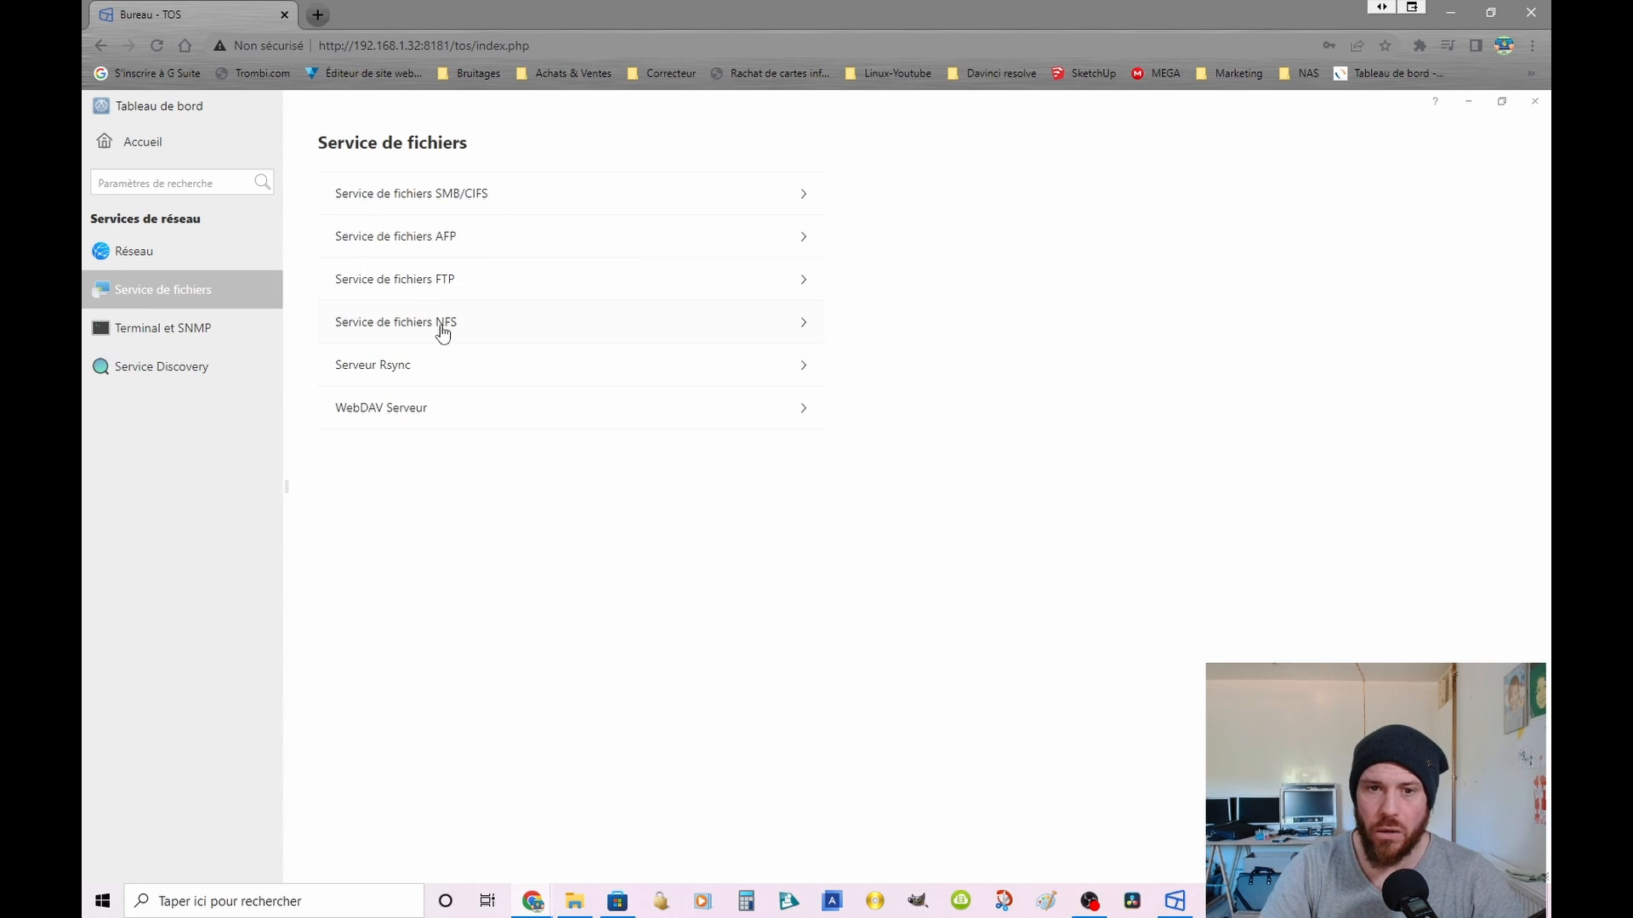
pyautogui.click(400, 366)
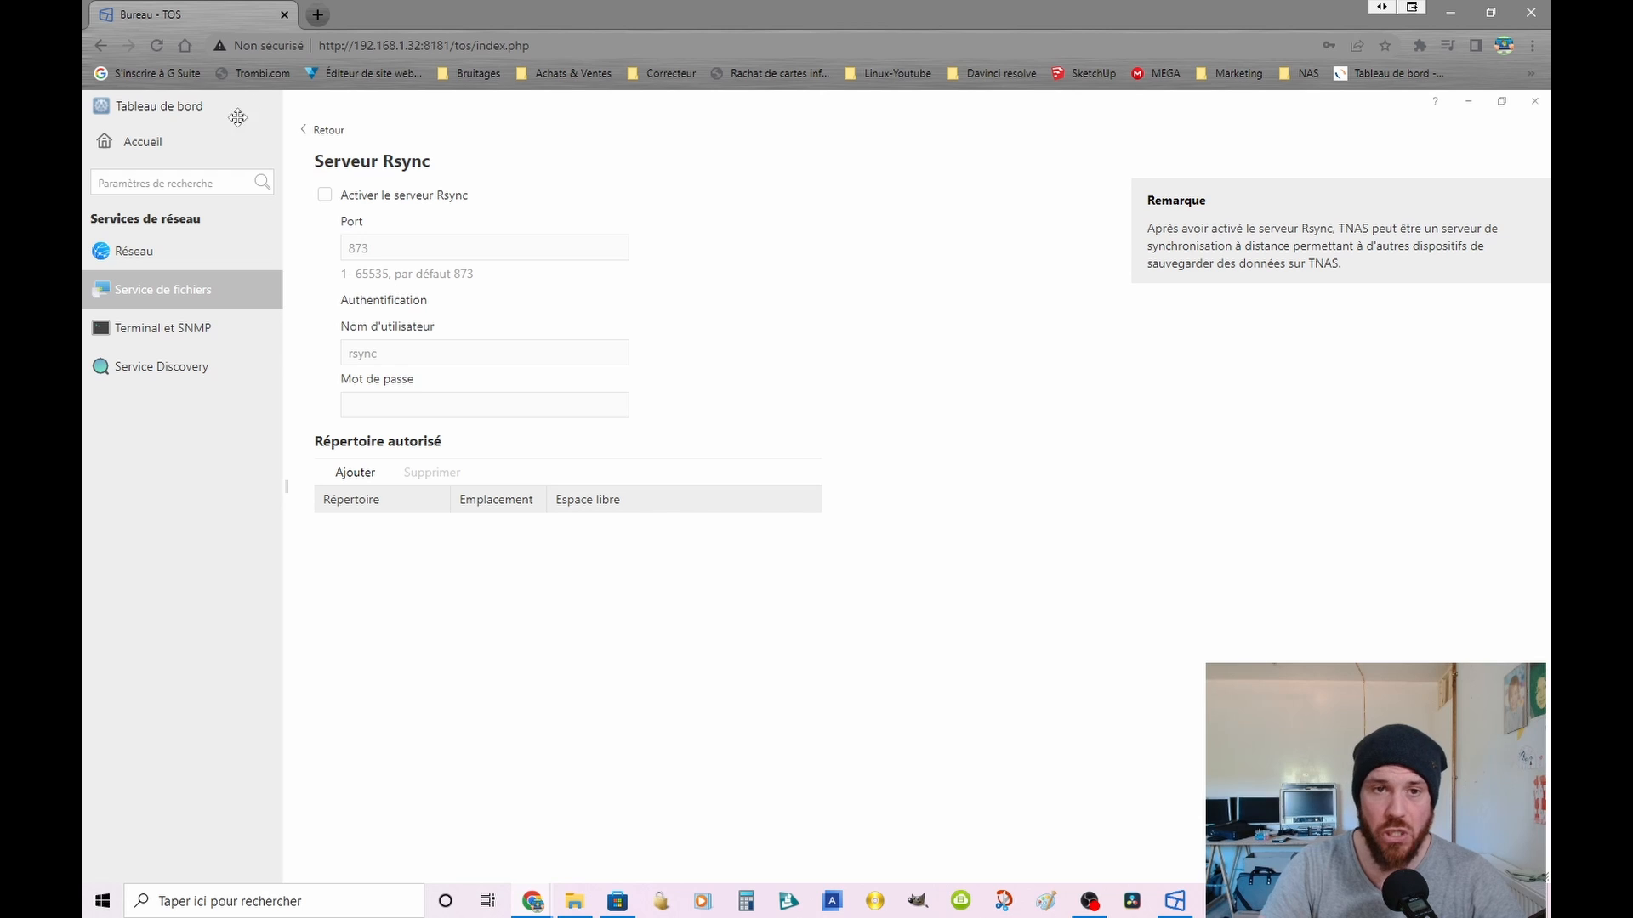
pyautogui.click(331, 131)
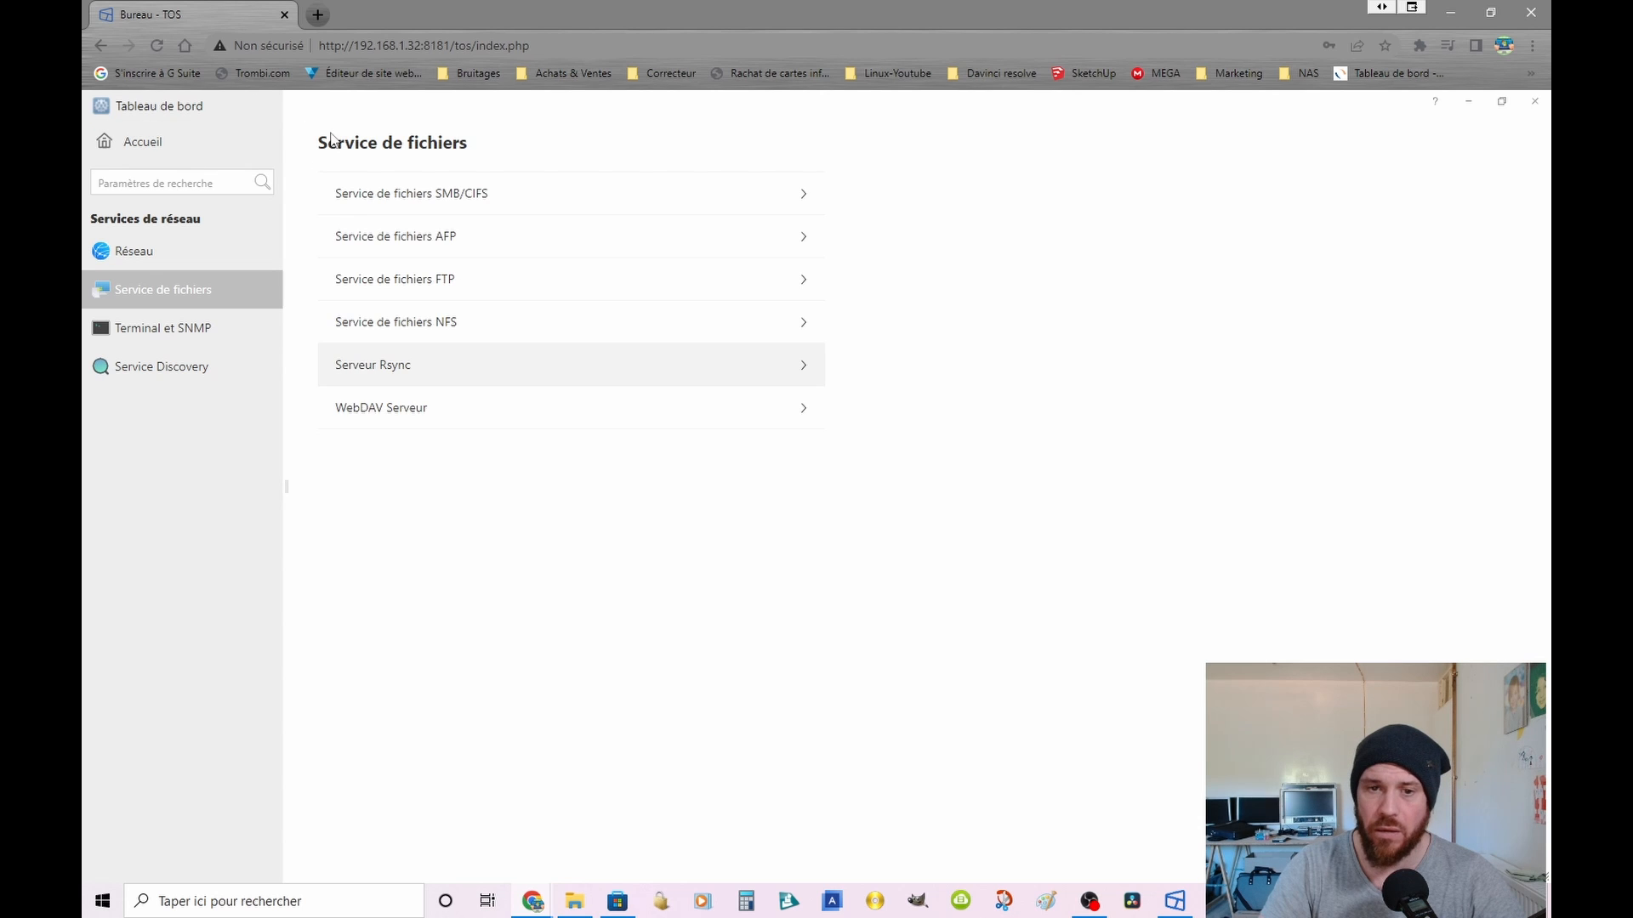
# Step: Try enabling the WebDAV service with HTTP and HTTPS, and leave the page without saving
pyautogui.click(391, 415)
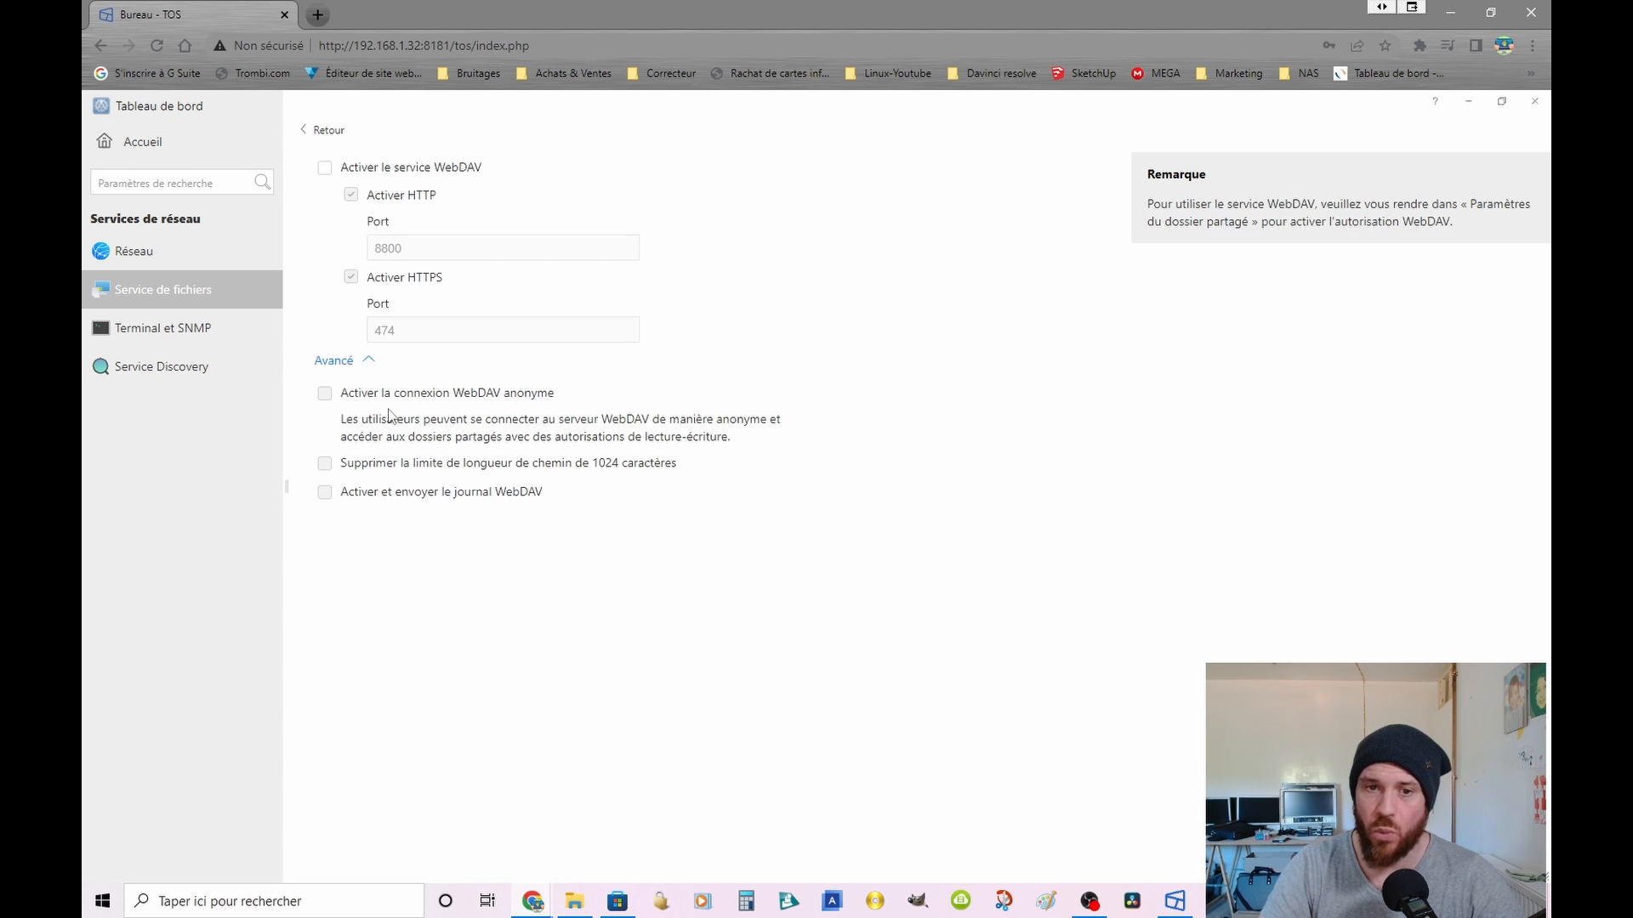
pyautogui.click(325, 167)
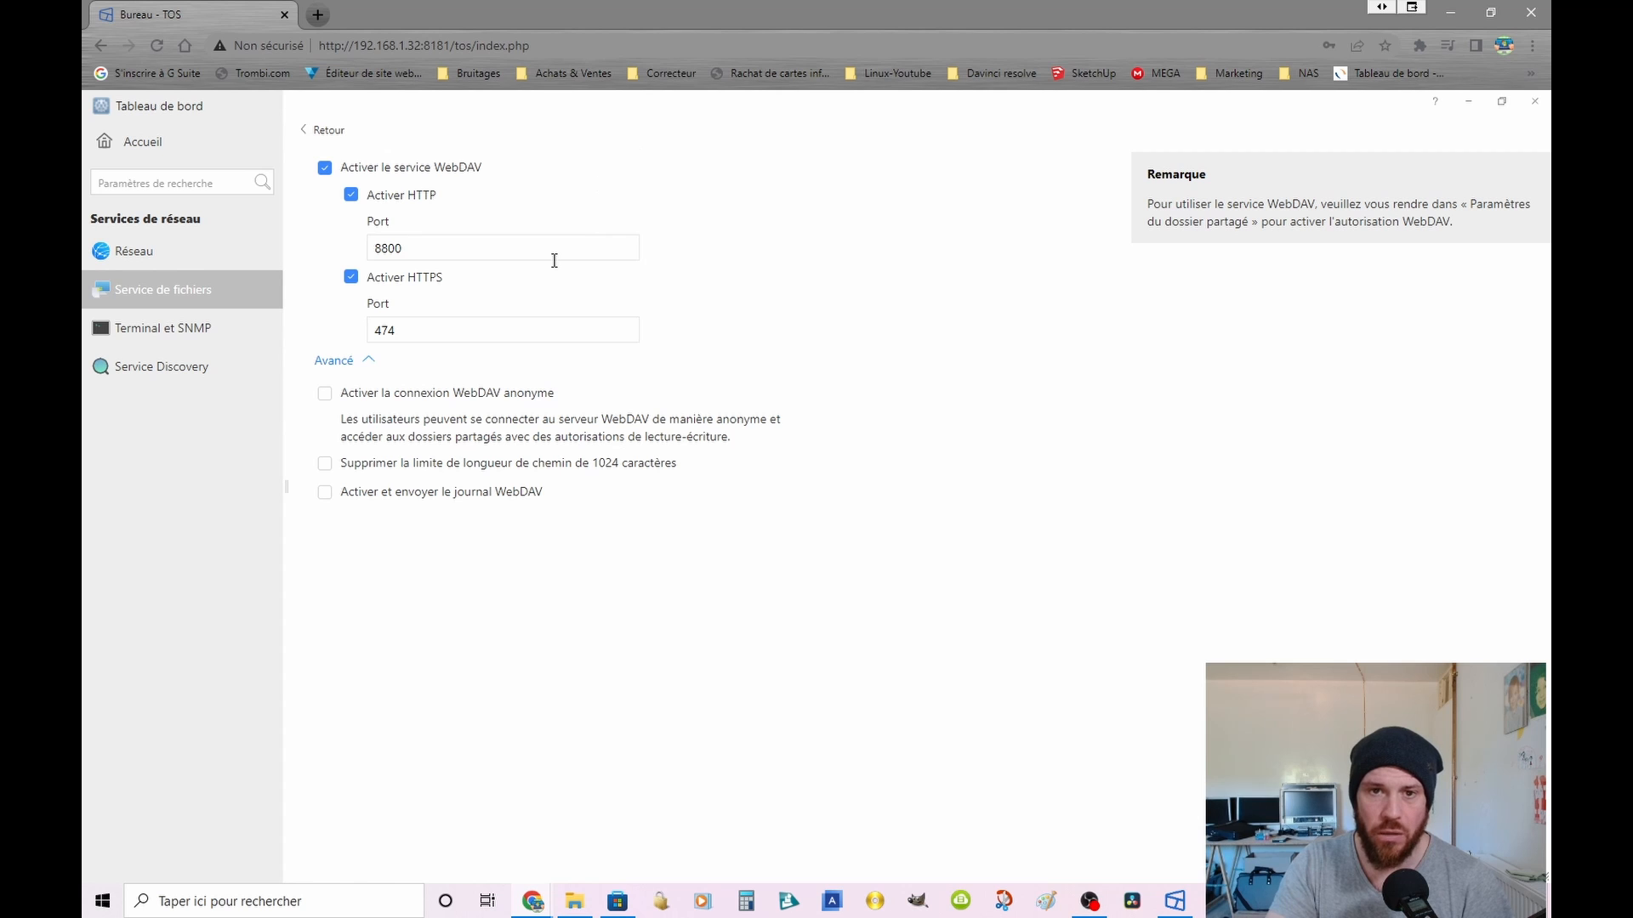
pyautogui.click(116, 301)
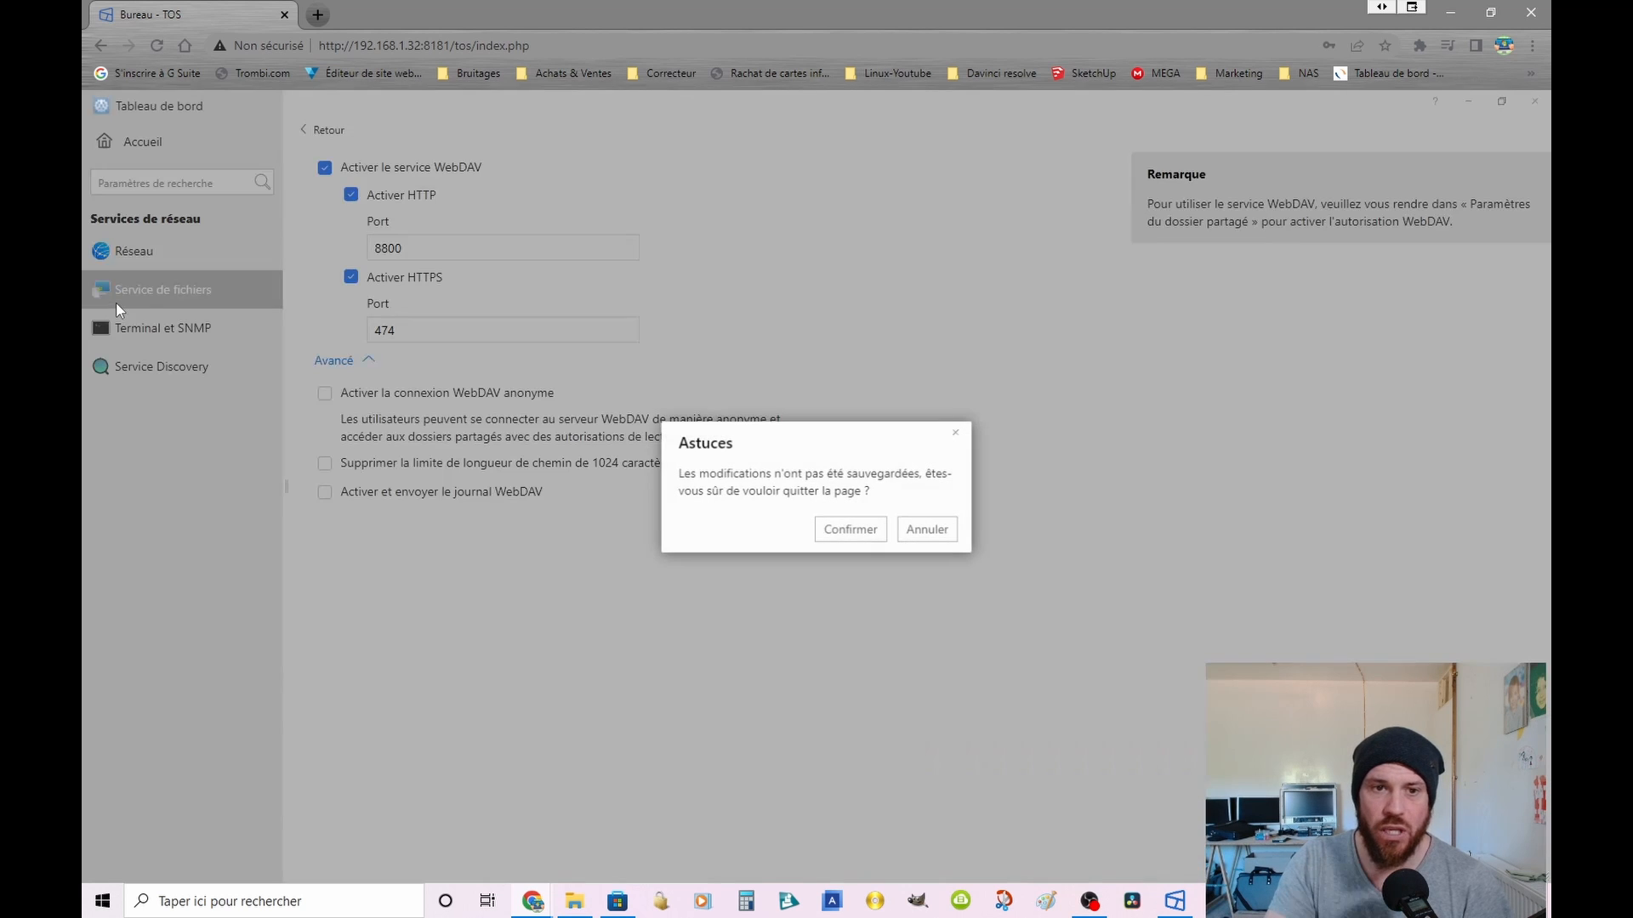
pyautogui.click(850, 530)
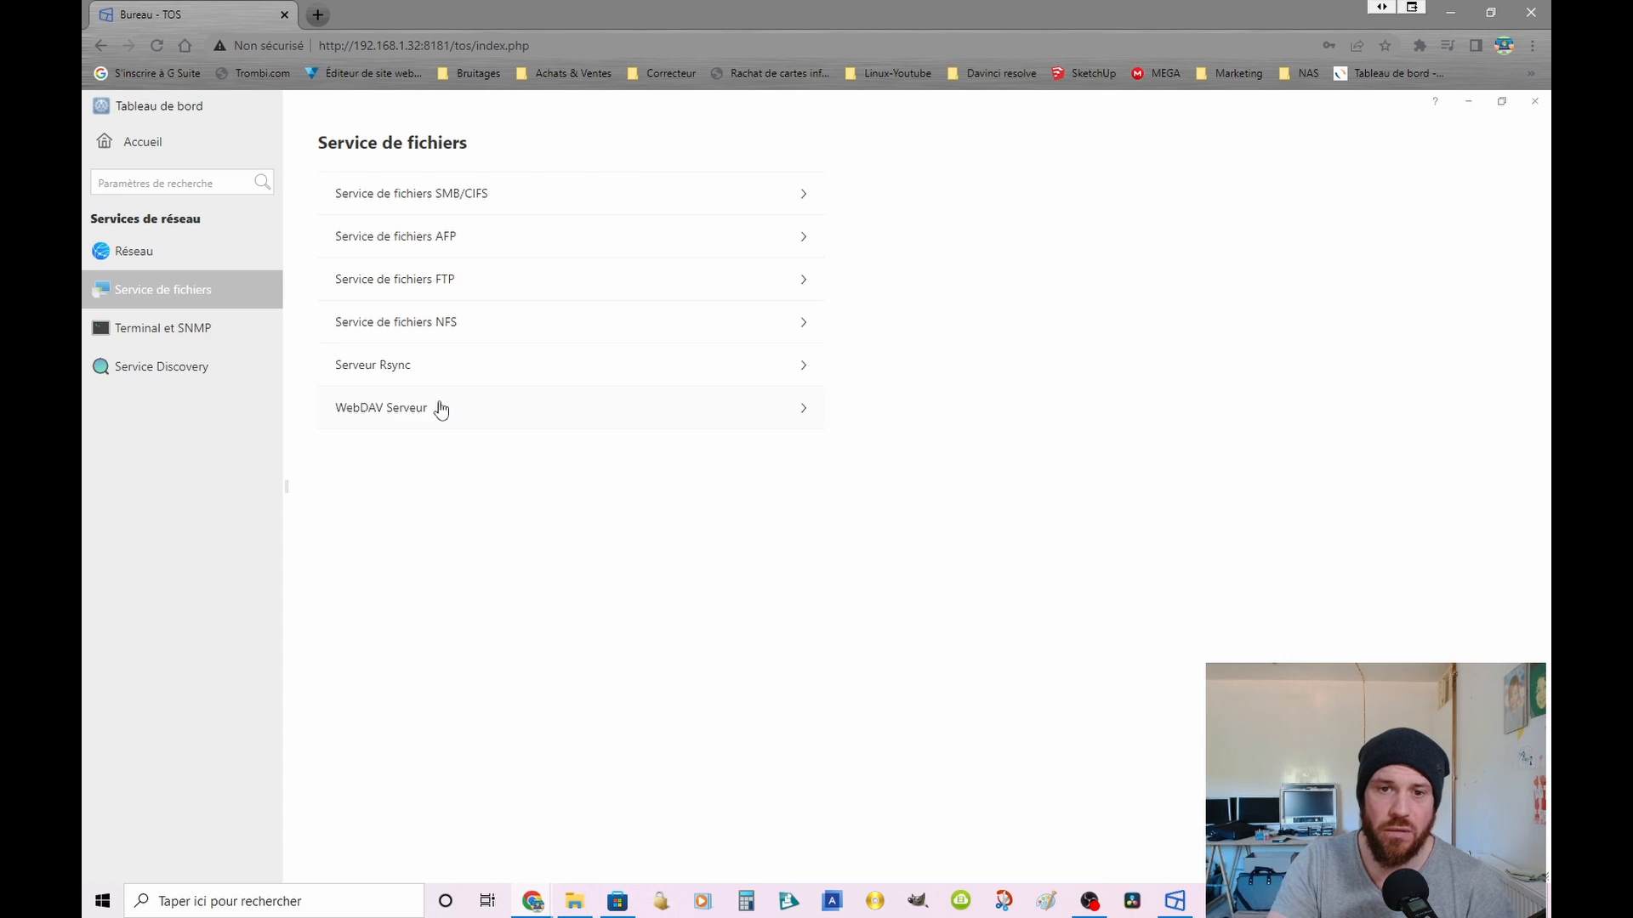
# Step: Check the saved DNS and MTU settings of the LAN 1 network interface and close them unchanged
pyautogui.click(149, 256)
pyautogui.click(361, 241)
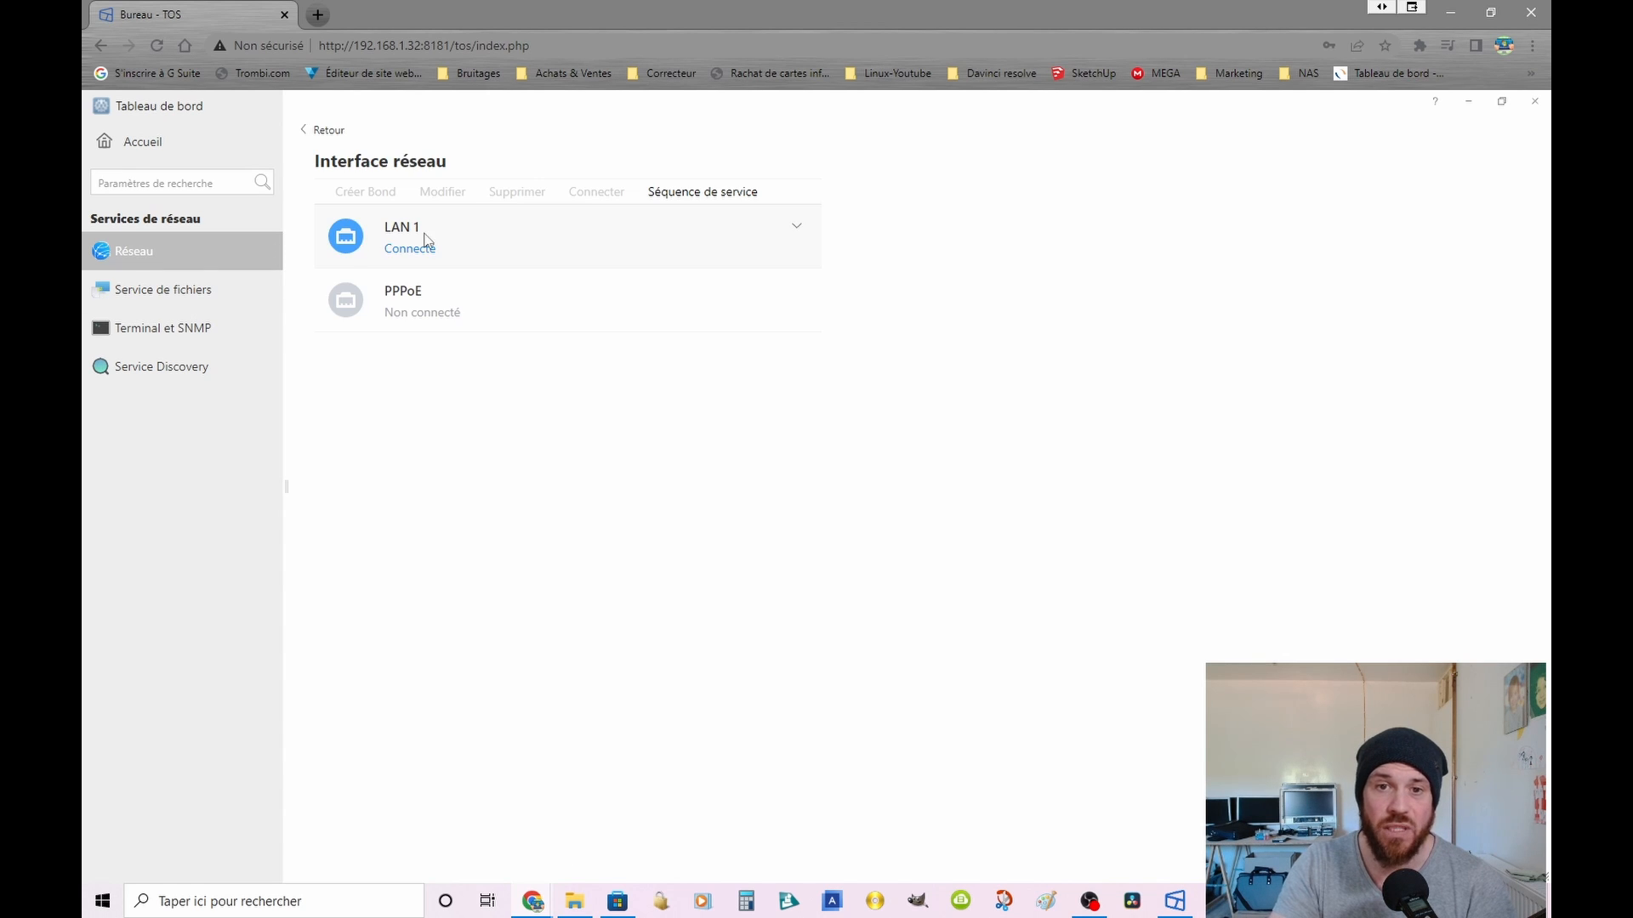
pyautogui.click(450, 193)
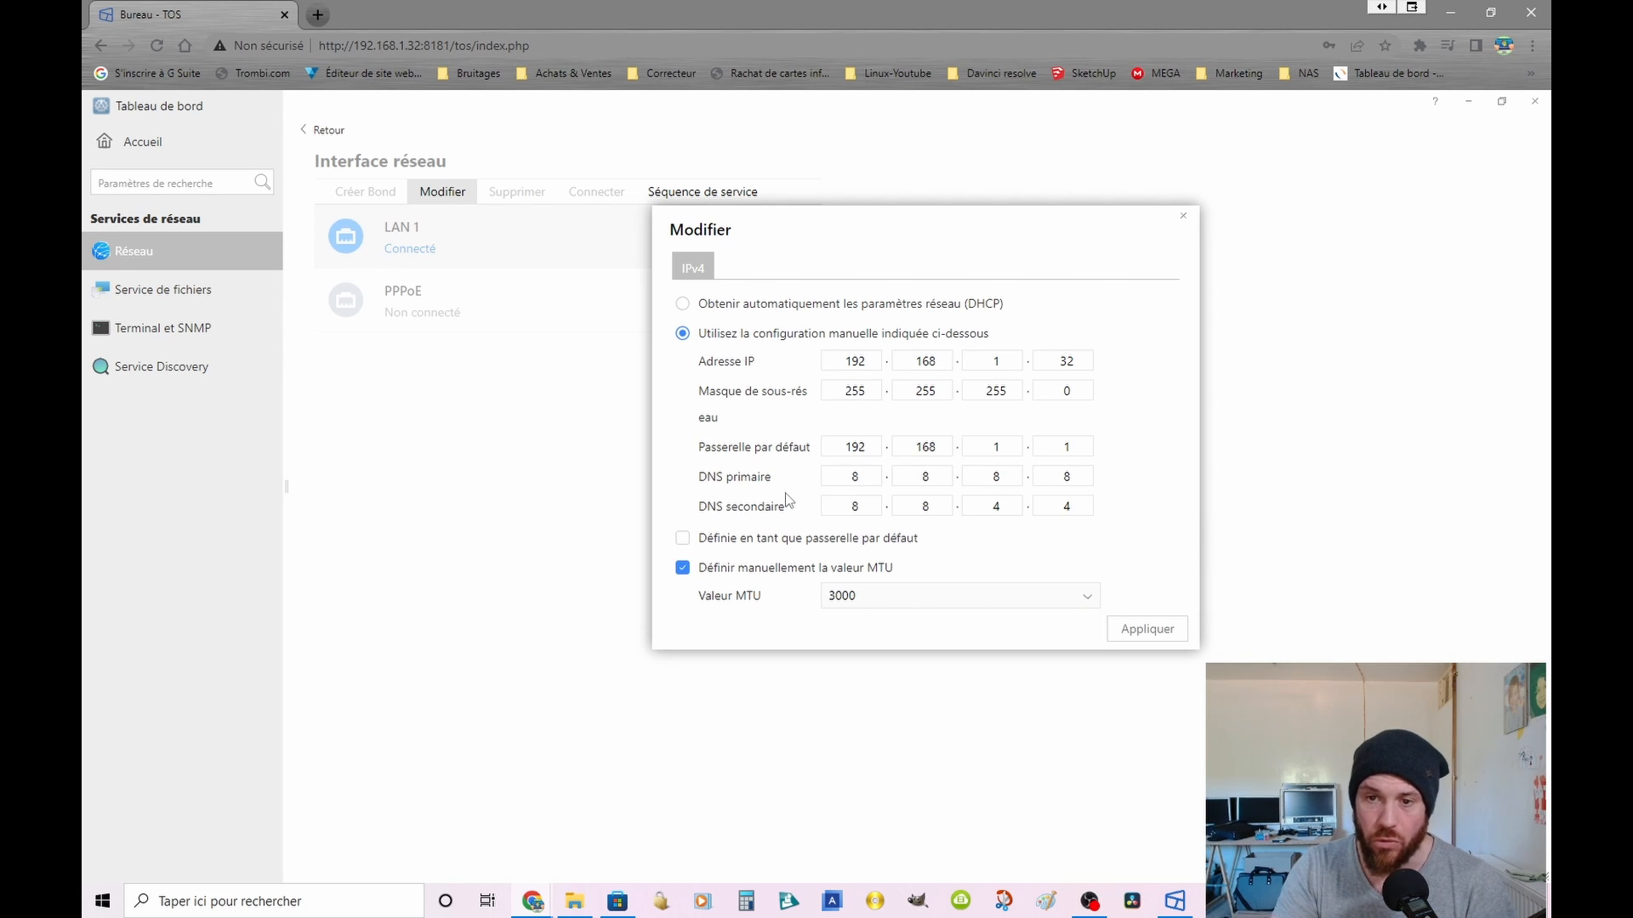
pyautogui.click(1183, 216)
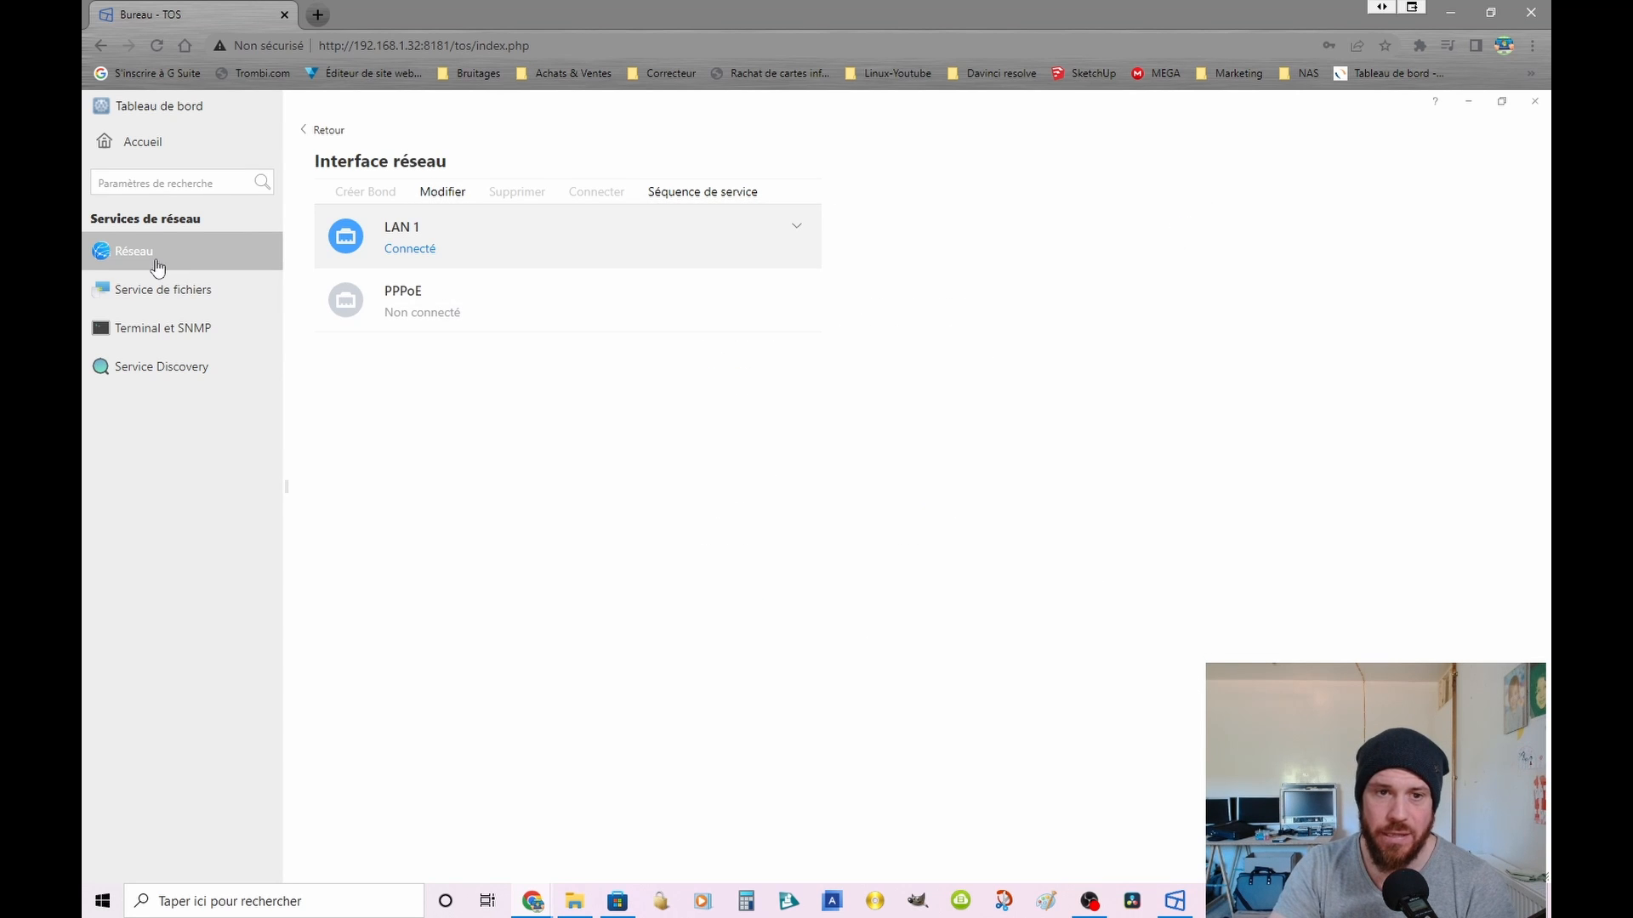
# Step: Look over the Terminal et SNMP and Service Discovery settings, and return to the Tableau de bord overview
pyautogui.click(159, 330)
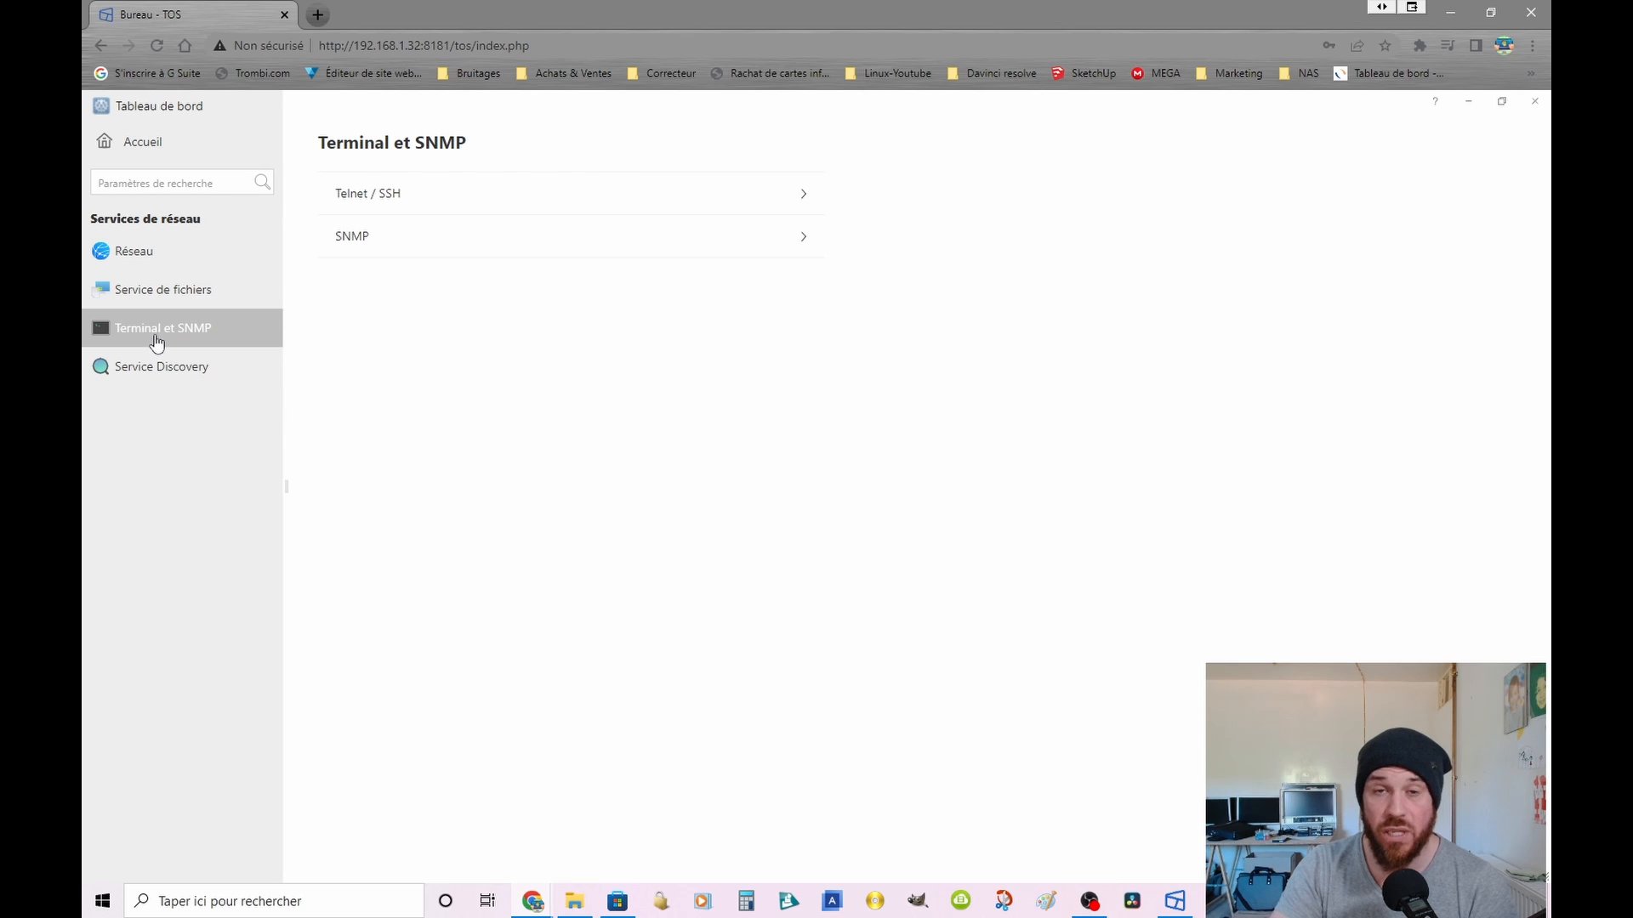
pyautogui.click(164, 387)
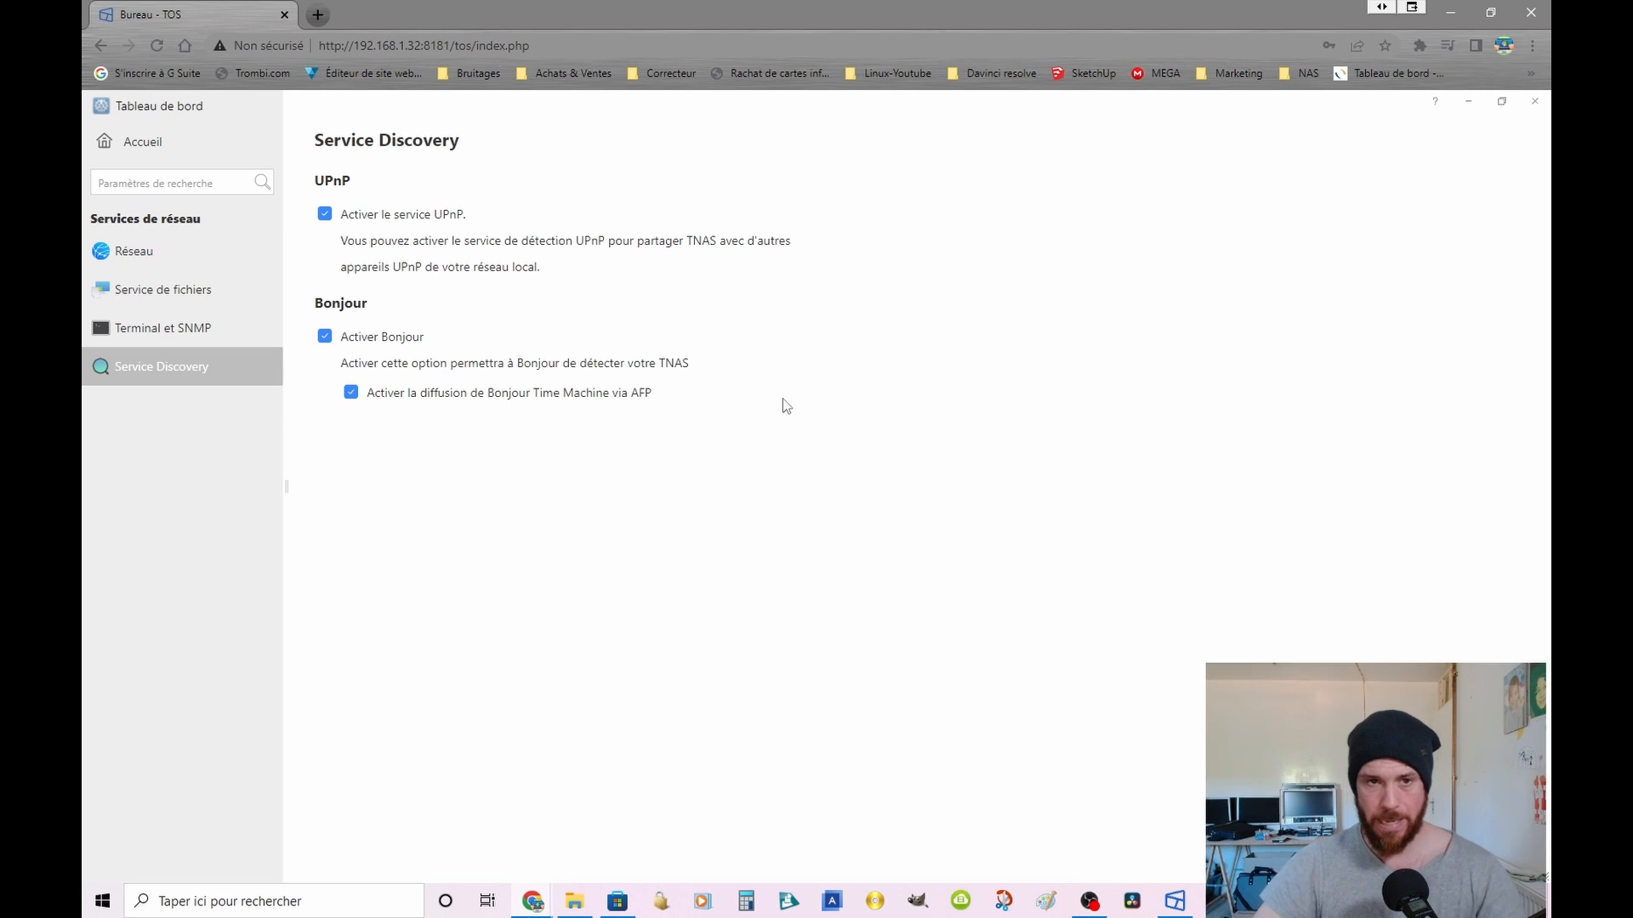
pyautogui.click(119, 142)
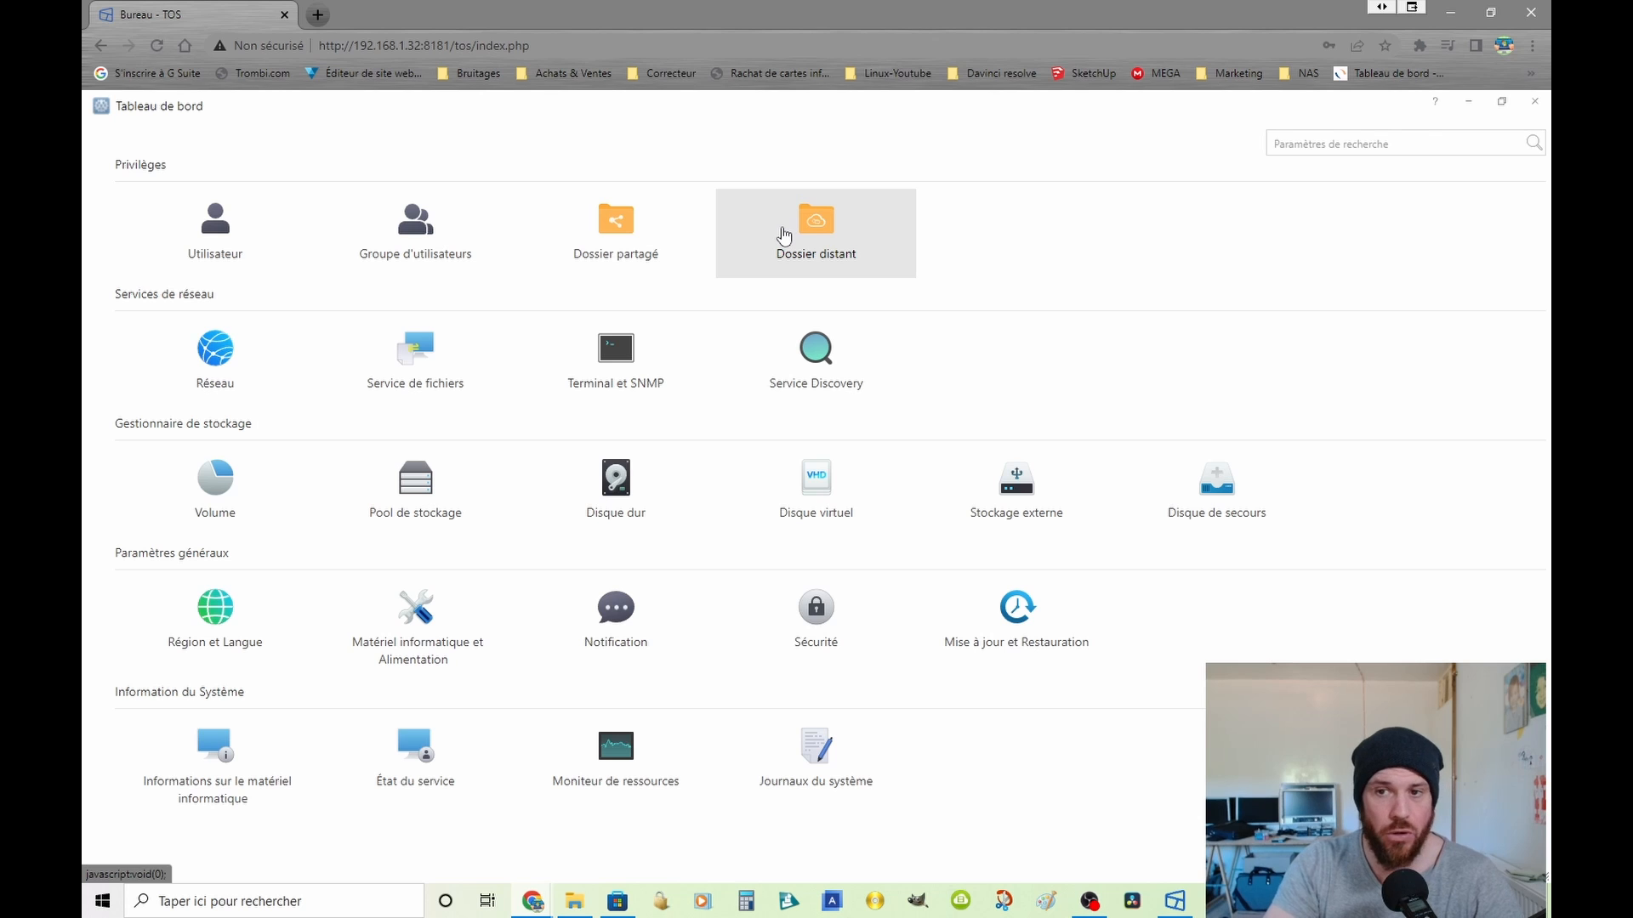
# Step: Look through the Dossier distant, Dossier partagé, Groupe d'utilisateurs and Utilisateur pages under Privilèges
pyautogui.click(806, 259)
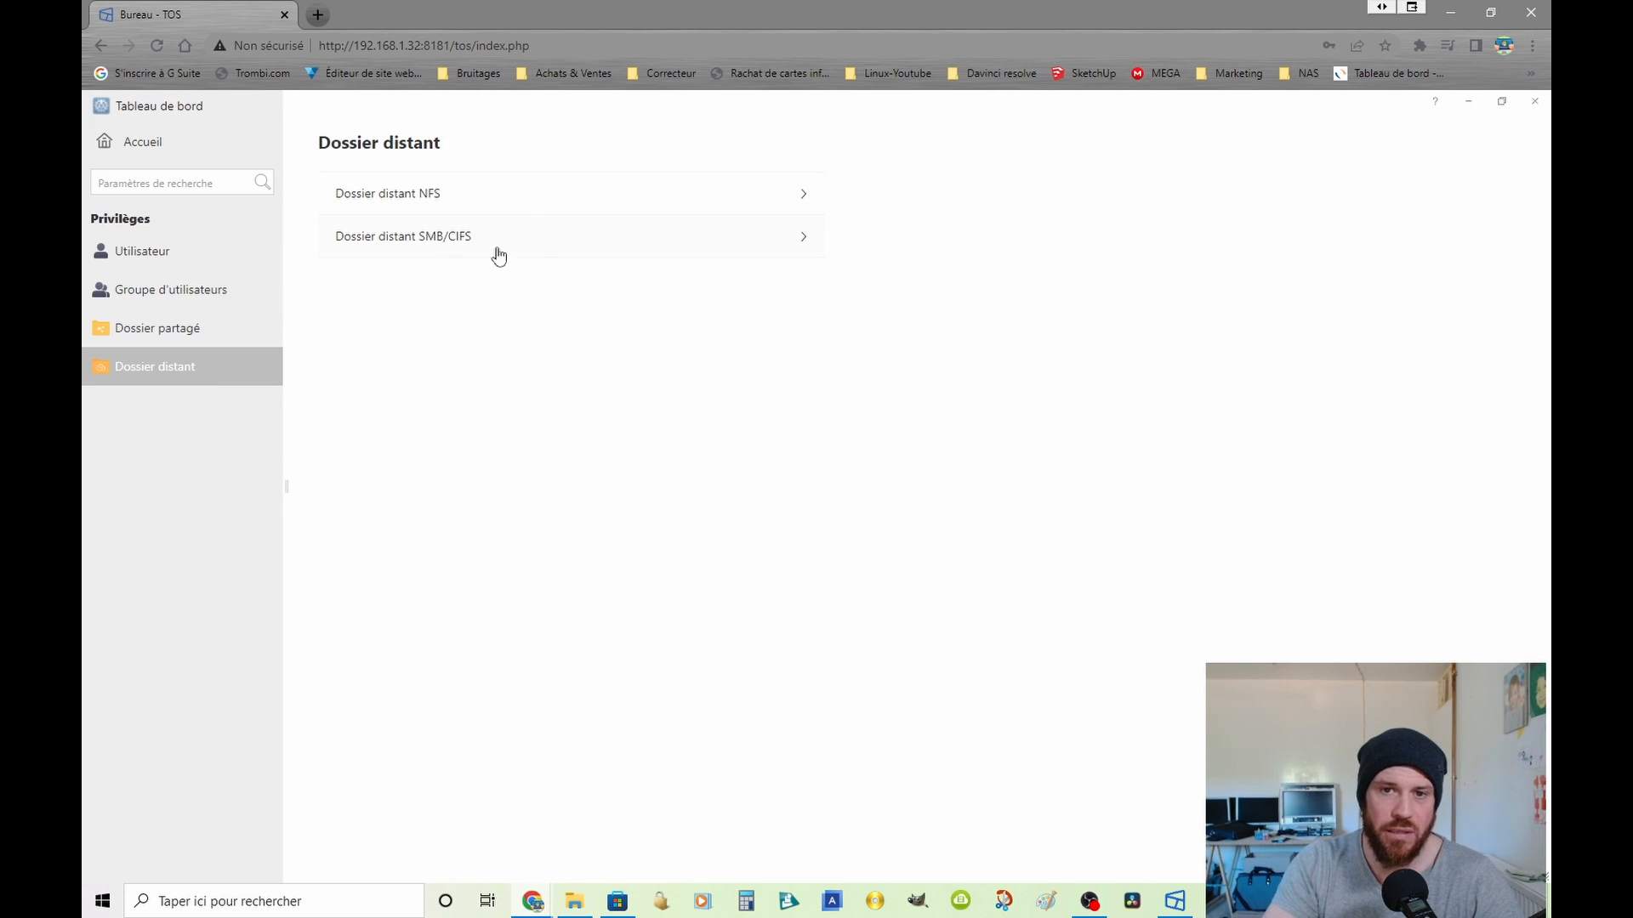
pyautogui.click(164, 325)
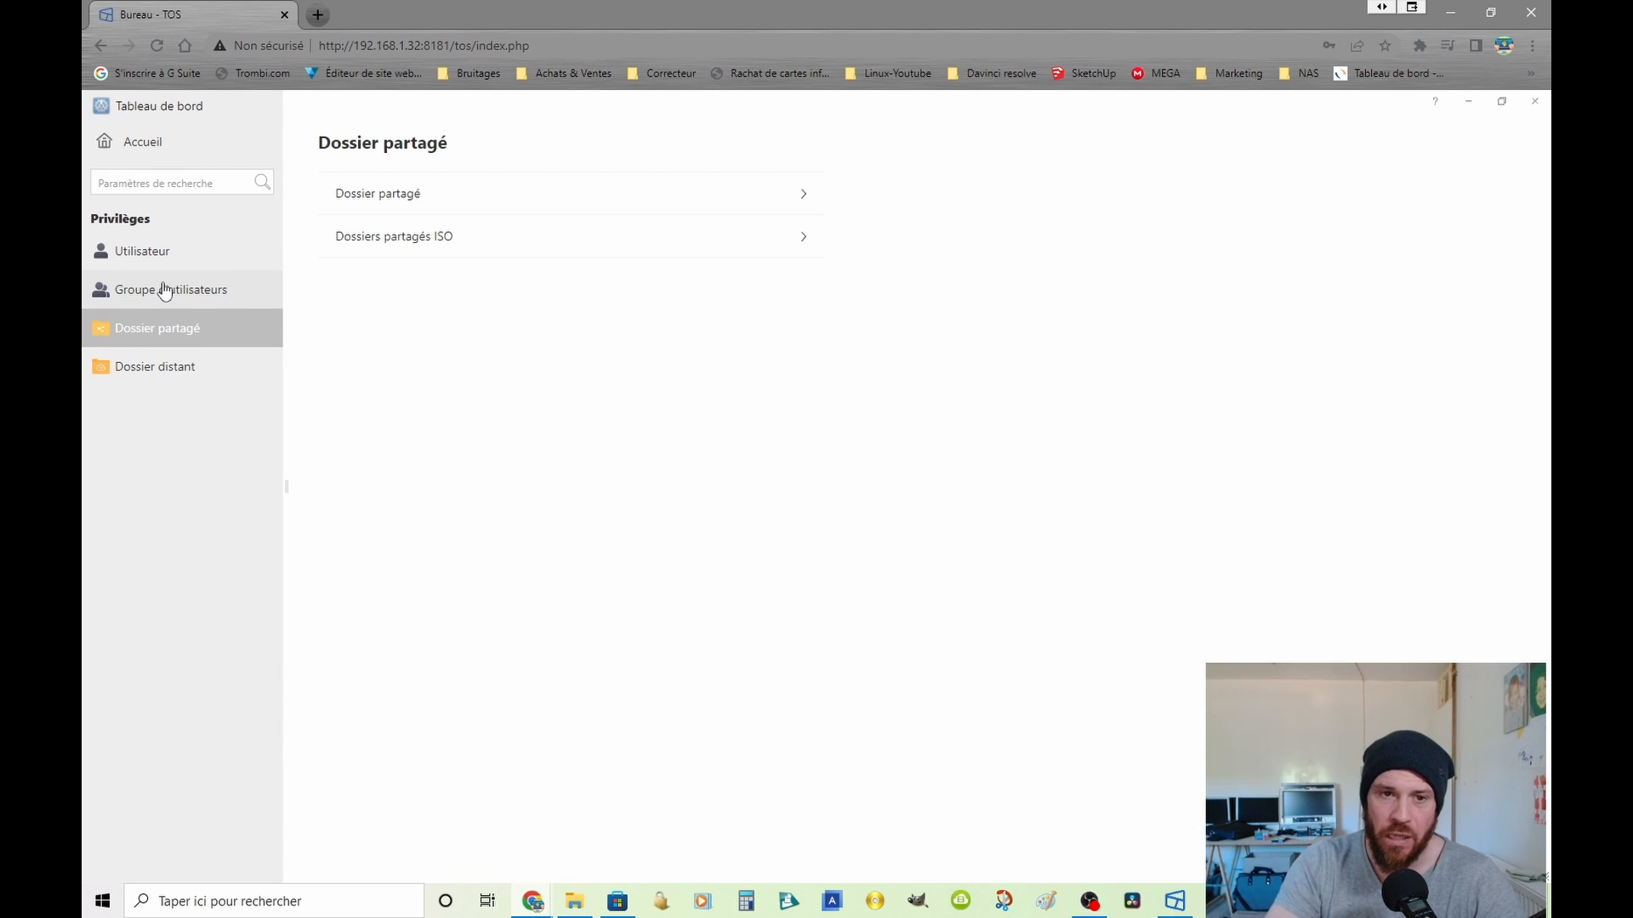
pyautogui.click(164, 289)
pyautogui.click(142, 266)
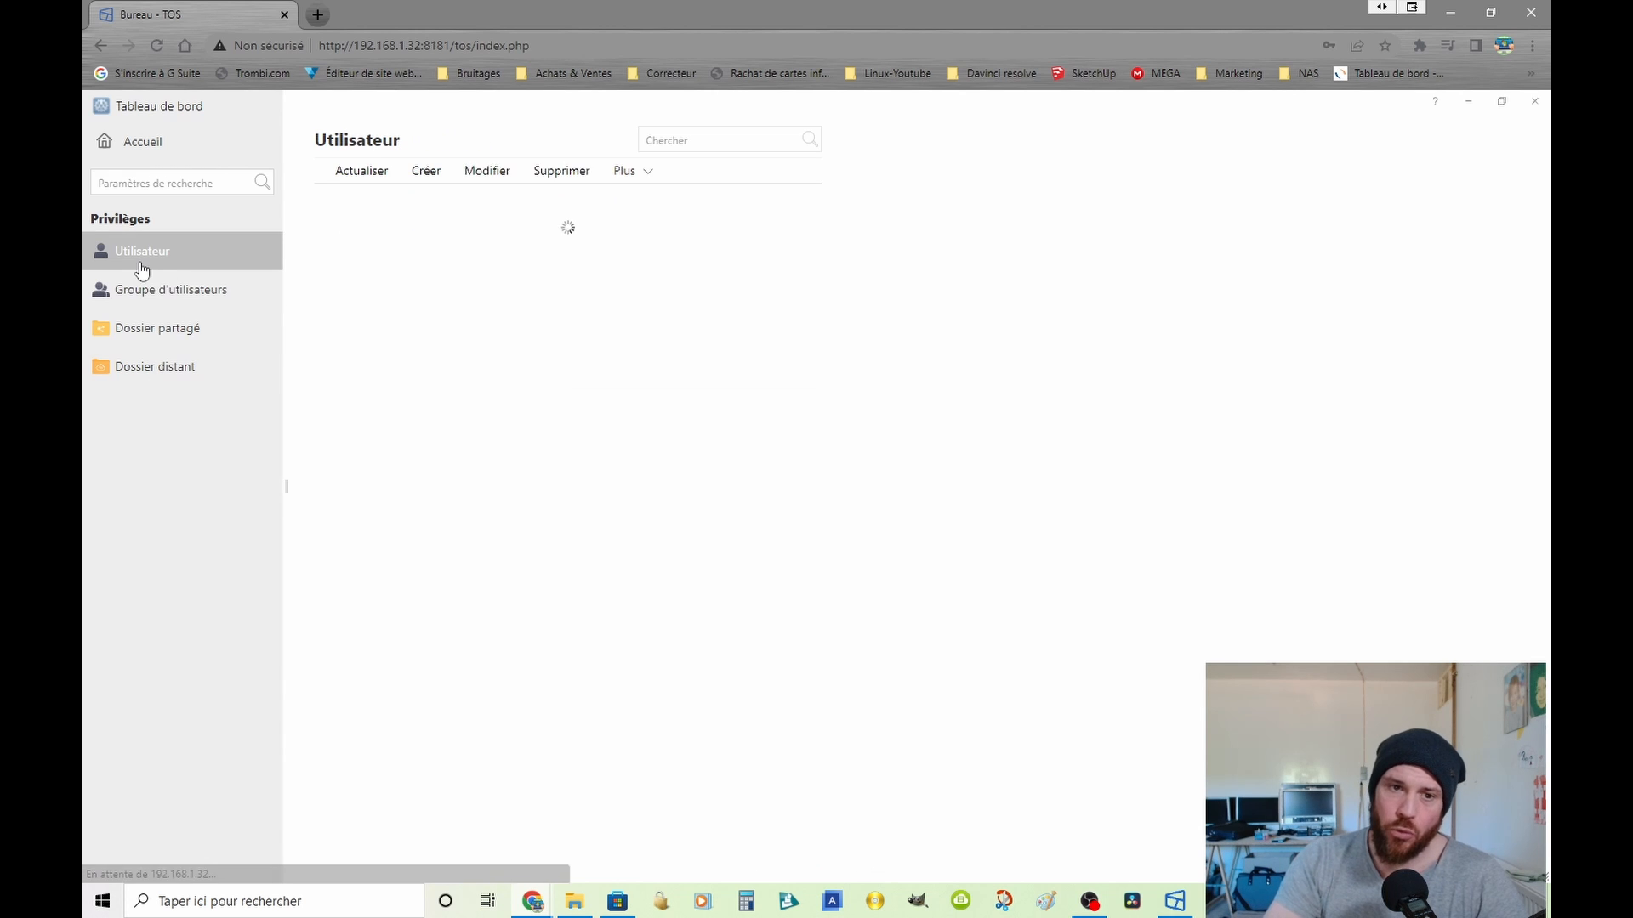
# Step: Start a new shared folder from the Dossier partagé list and enter test as its name
pyautogui.click(168, 326)
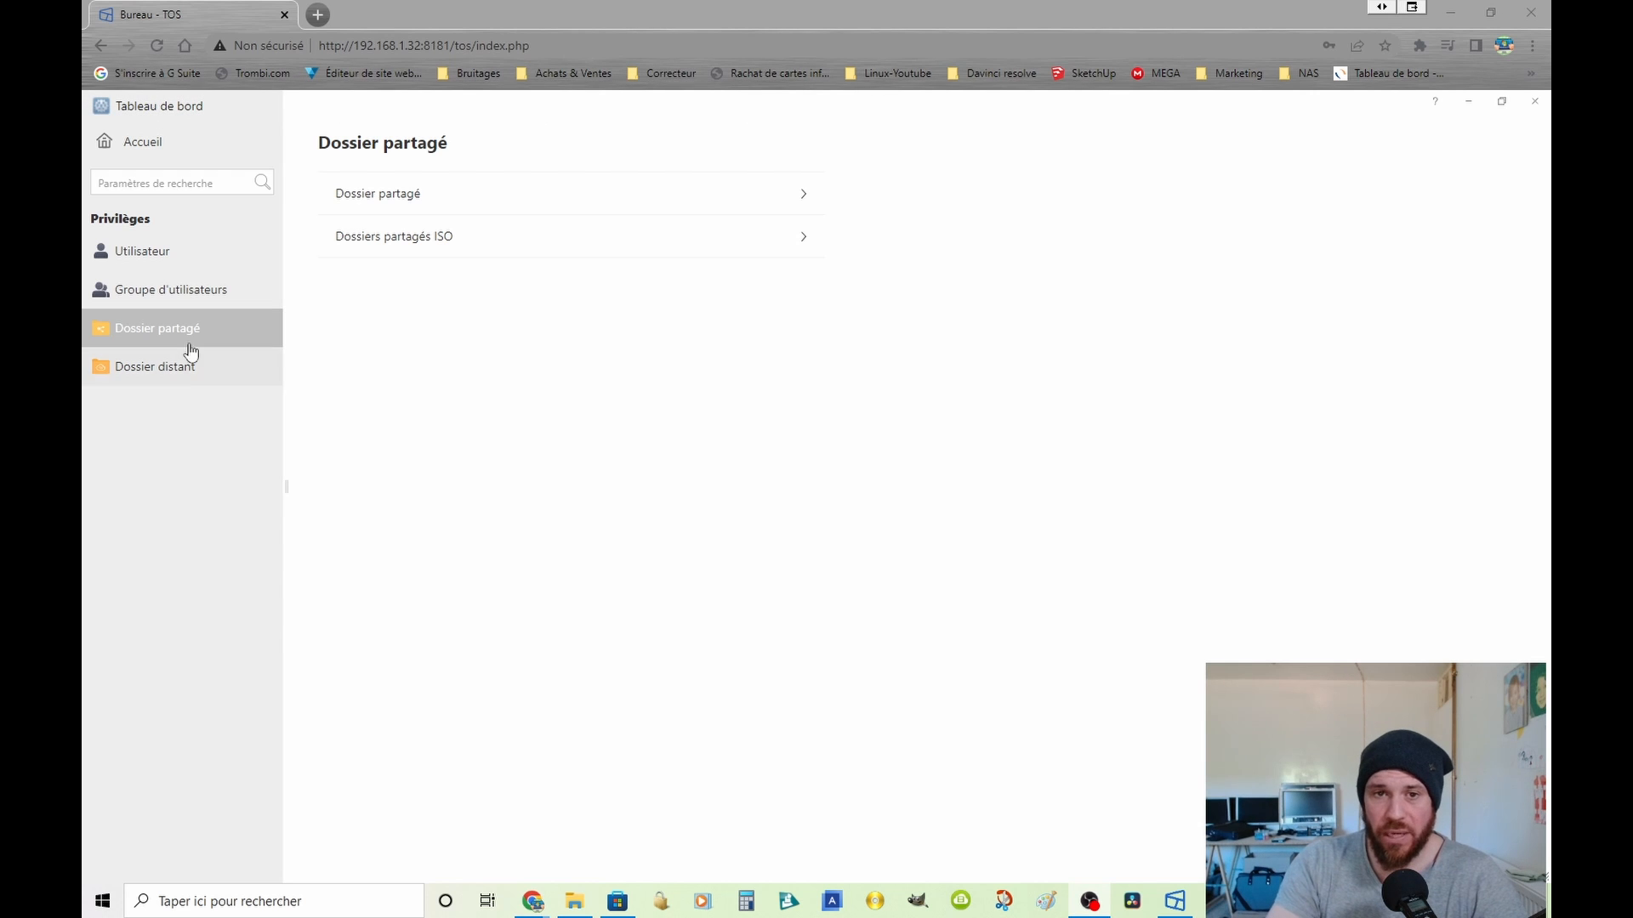
pyautogui.click(362, 210)
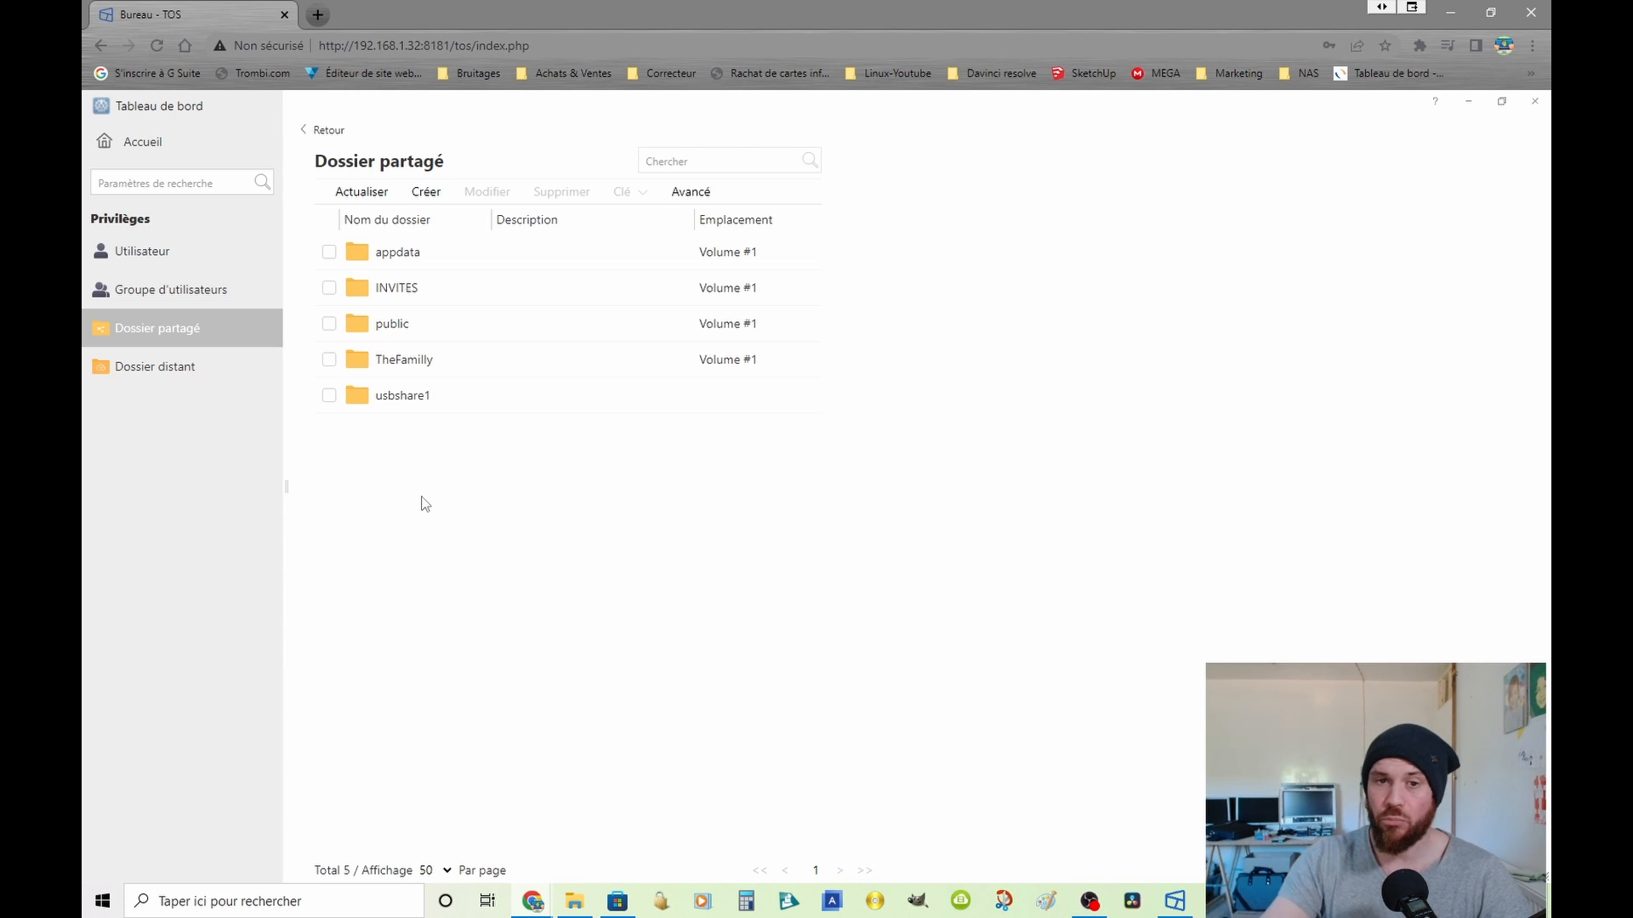
pyautogui.click(426, 191)
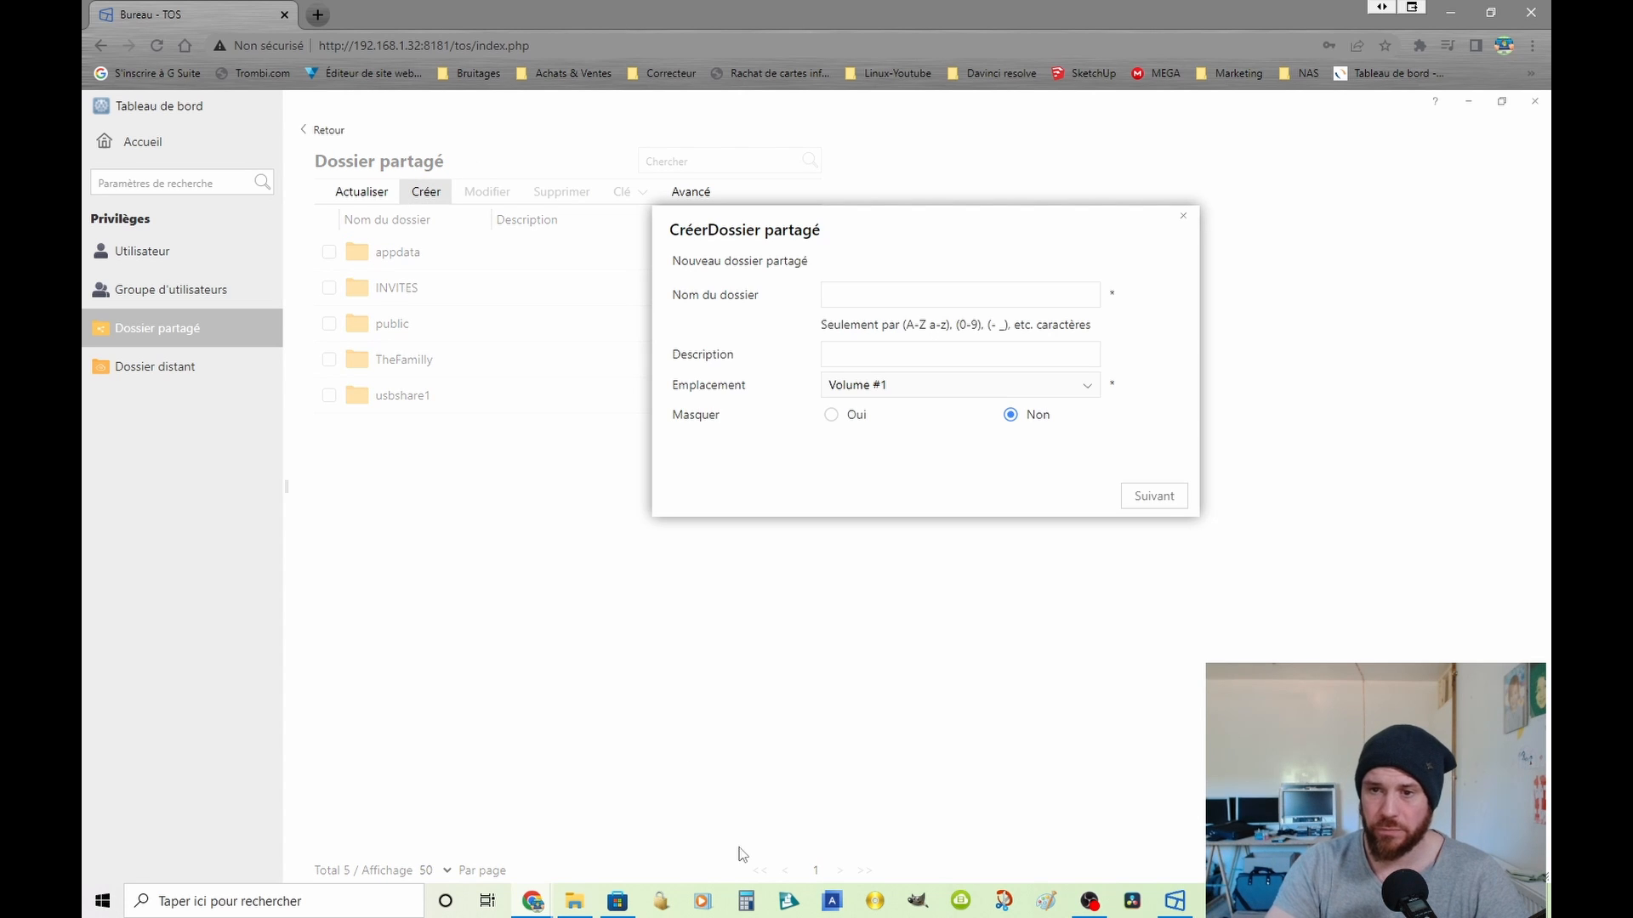
pyautogui.click(837, 298)
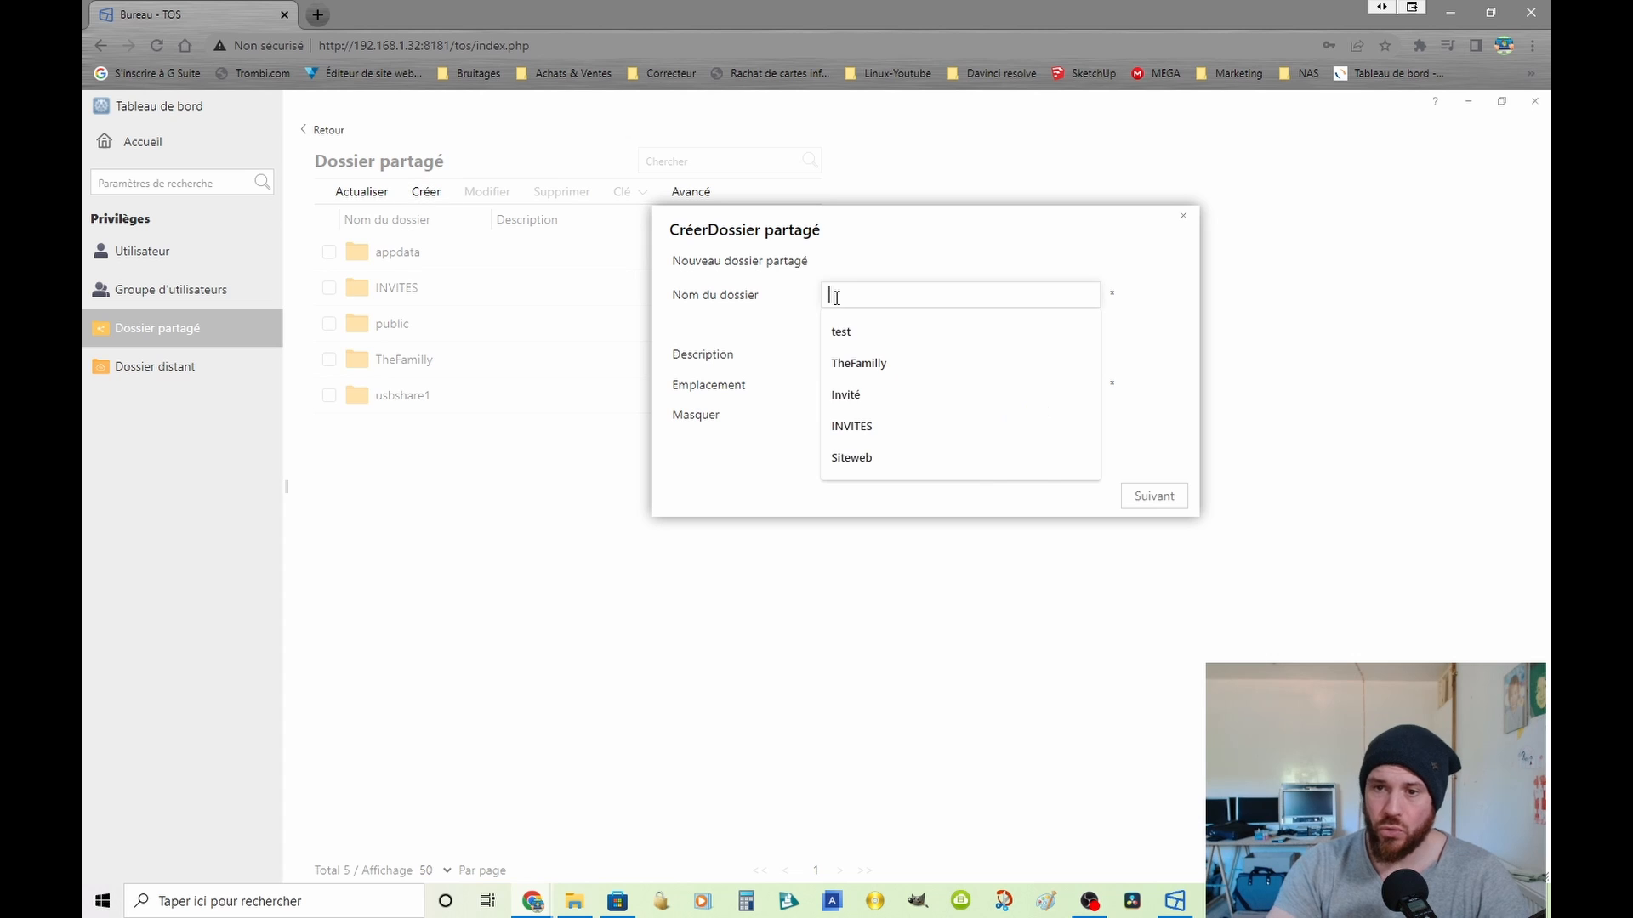
pyautogui.click(842, 330)
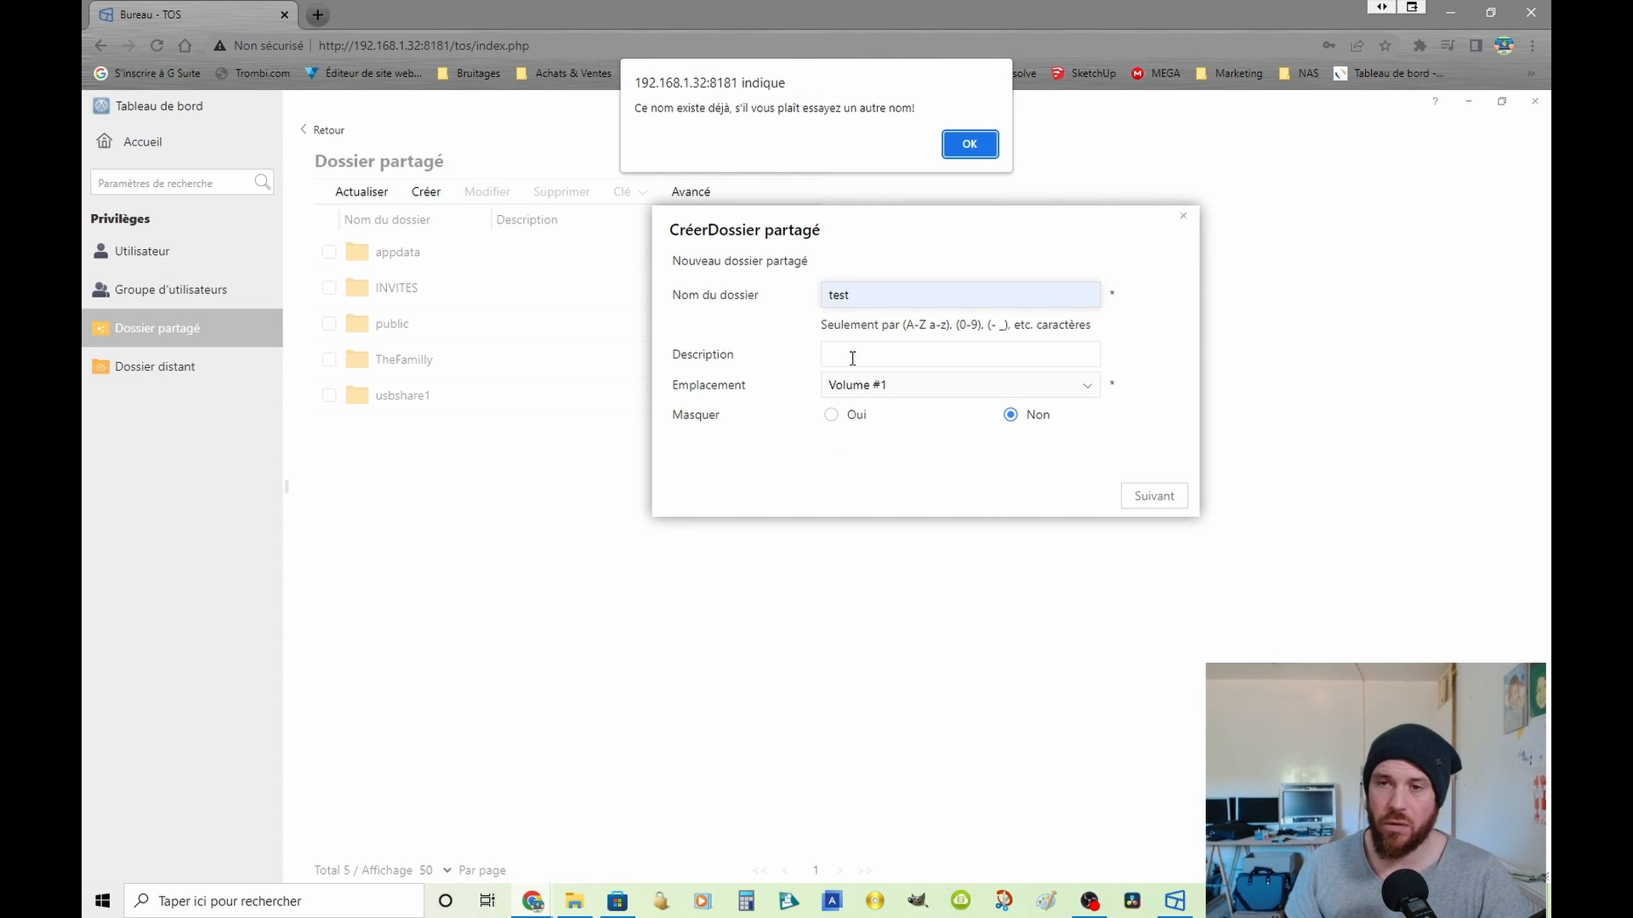
pyautogui.click(969, 144)
# Step: Set the new folder's description to test1 and try to continue with the folder name test
pyautogui.press('Down')
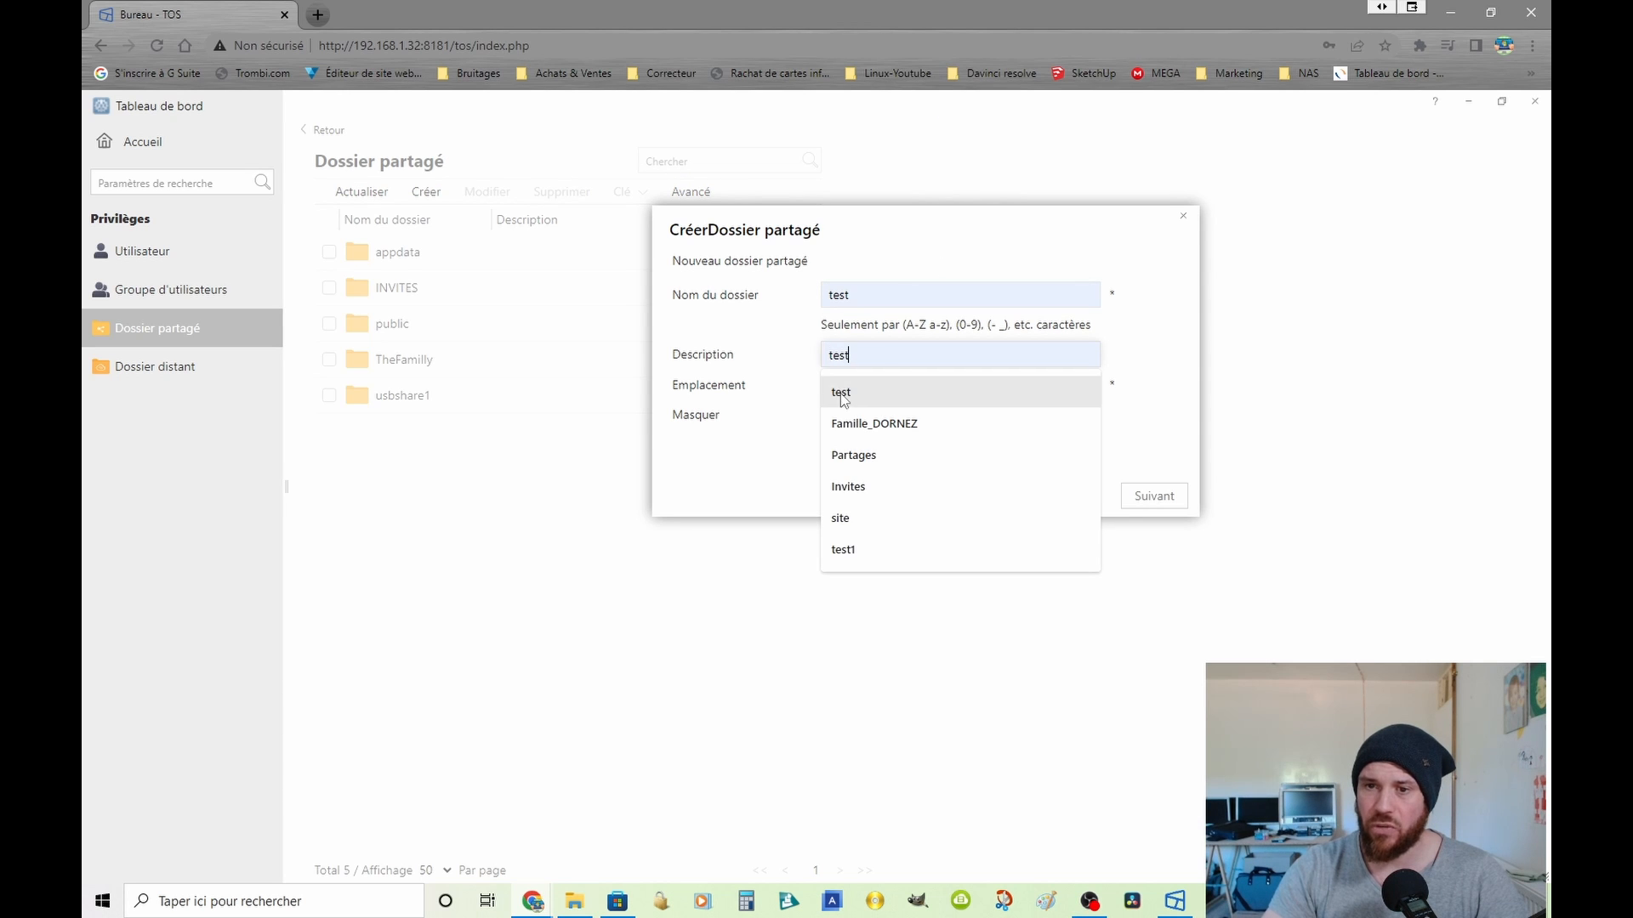
pyautogui.press('Return')
pyautogui.write('1')
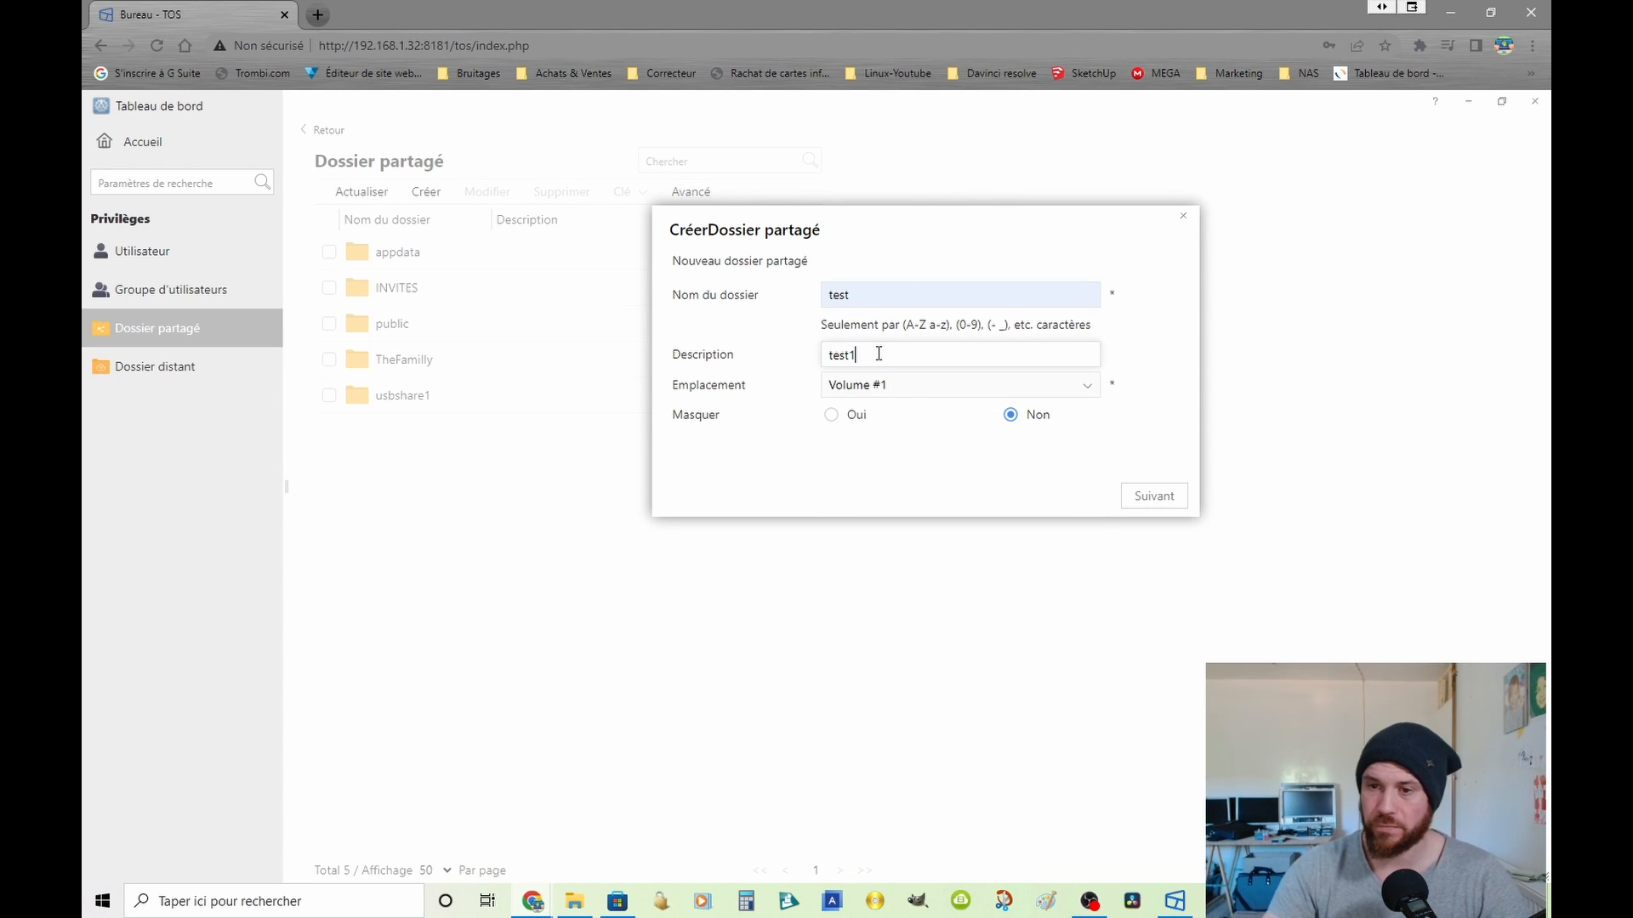
pyautogui.click(1158, 508)
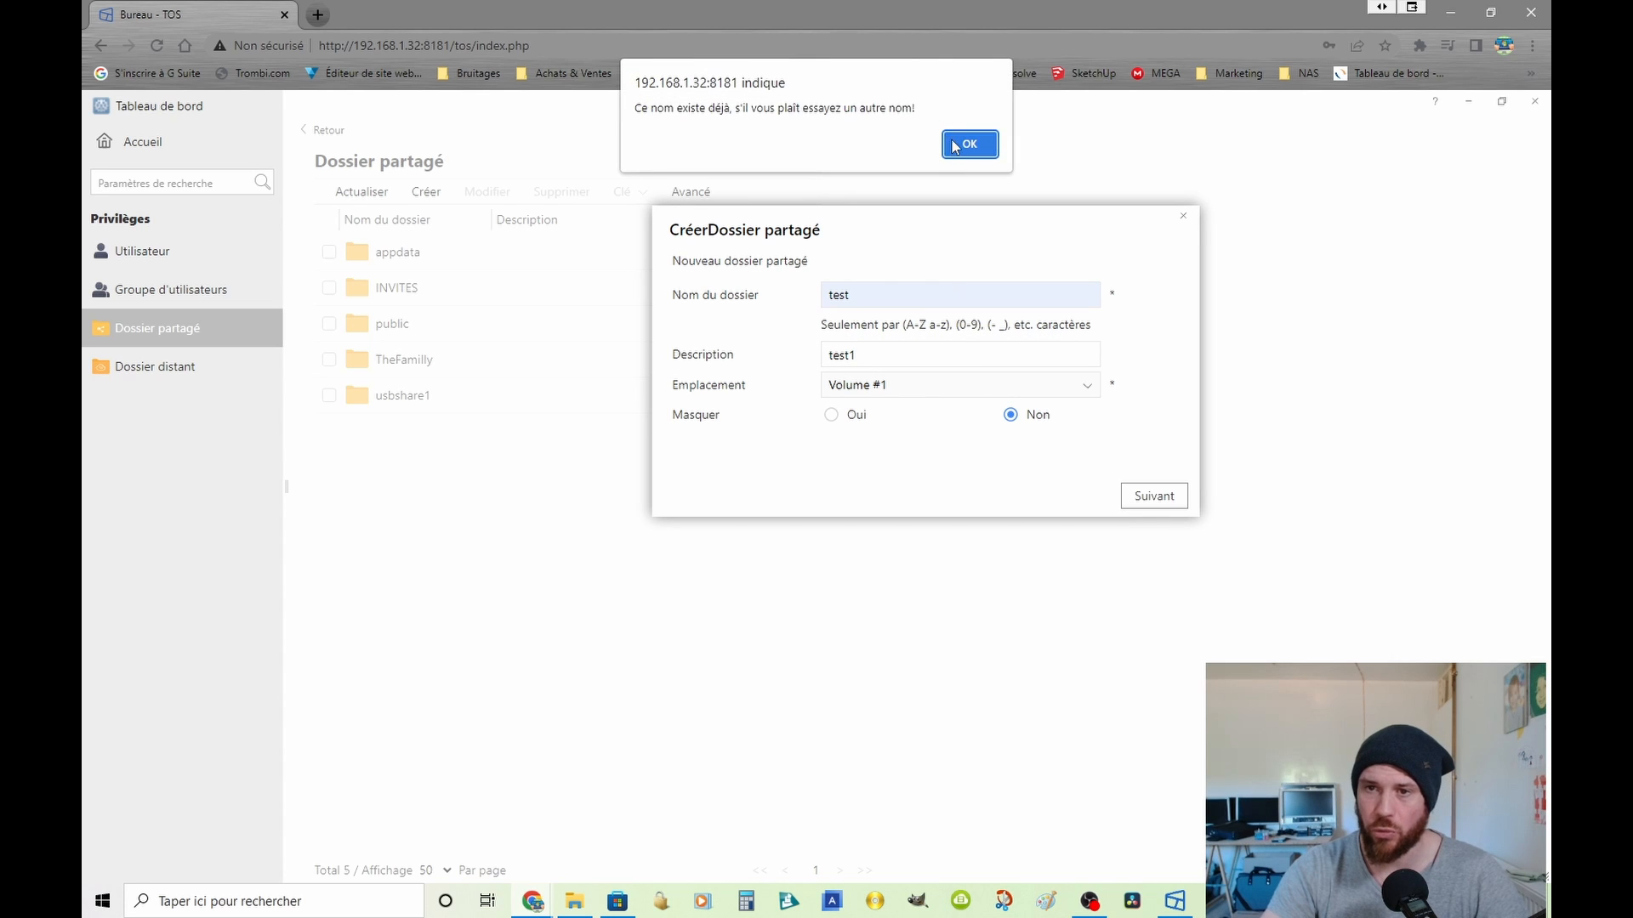
pyautogui.click(954, 147)
pyautogui.click(1159, 498)
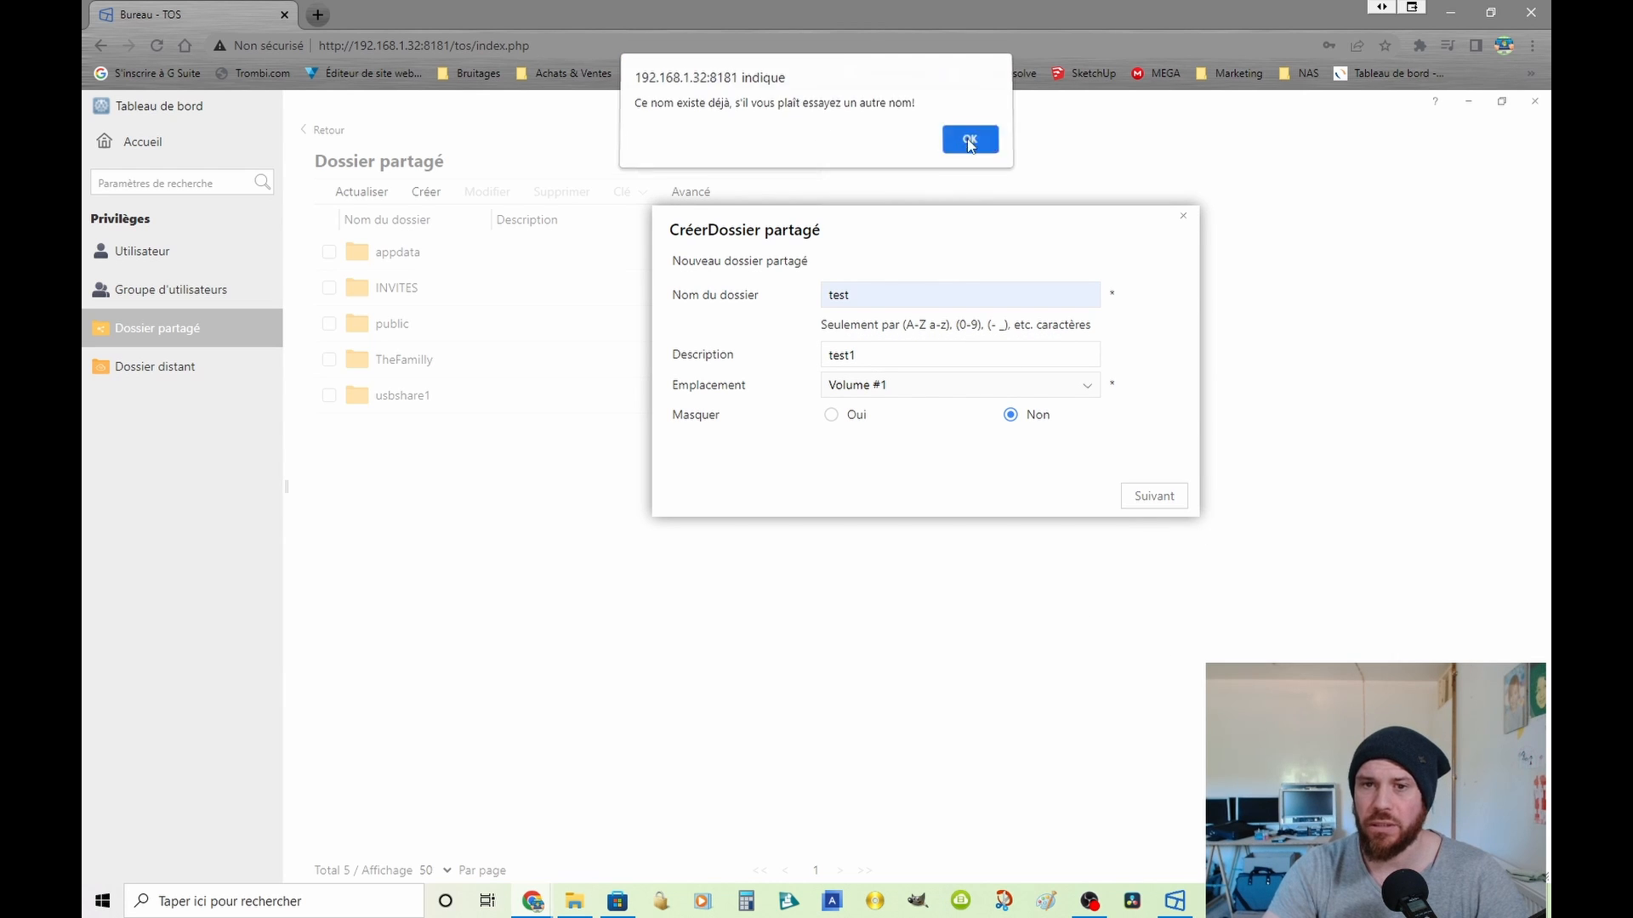
pyautogui.click(970, 140)
# Step: Change the description to test2 and the folder name to test1, and continue to the encryption and recycle bin settings
pyautogui.click(998, 349)
pyautogui.press('BackSpace')
pyautogui.write('2')
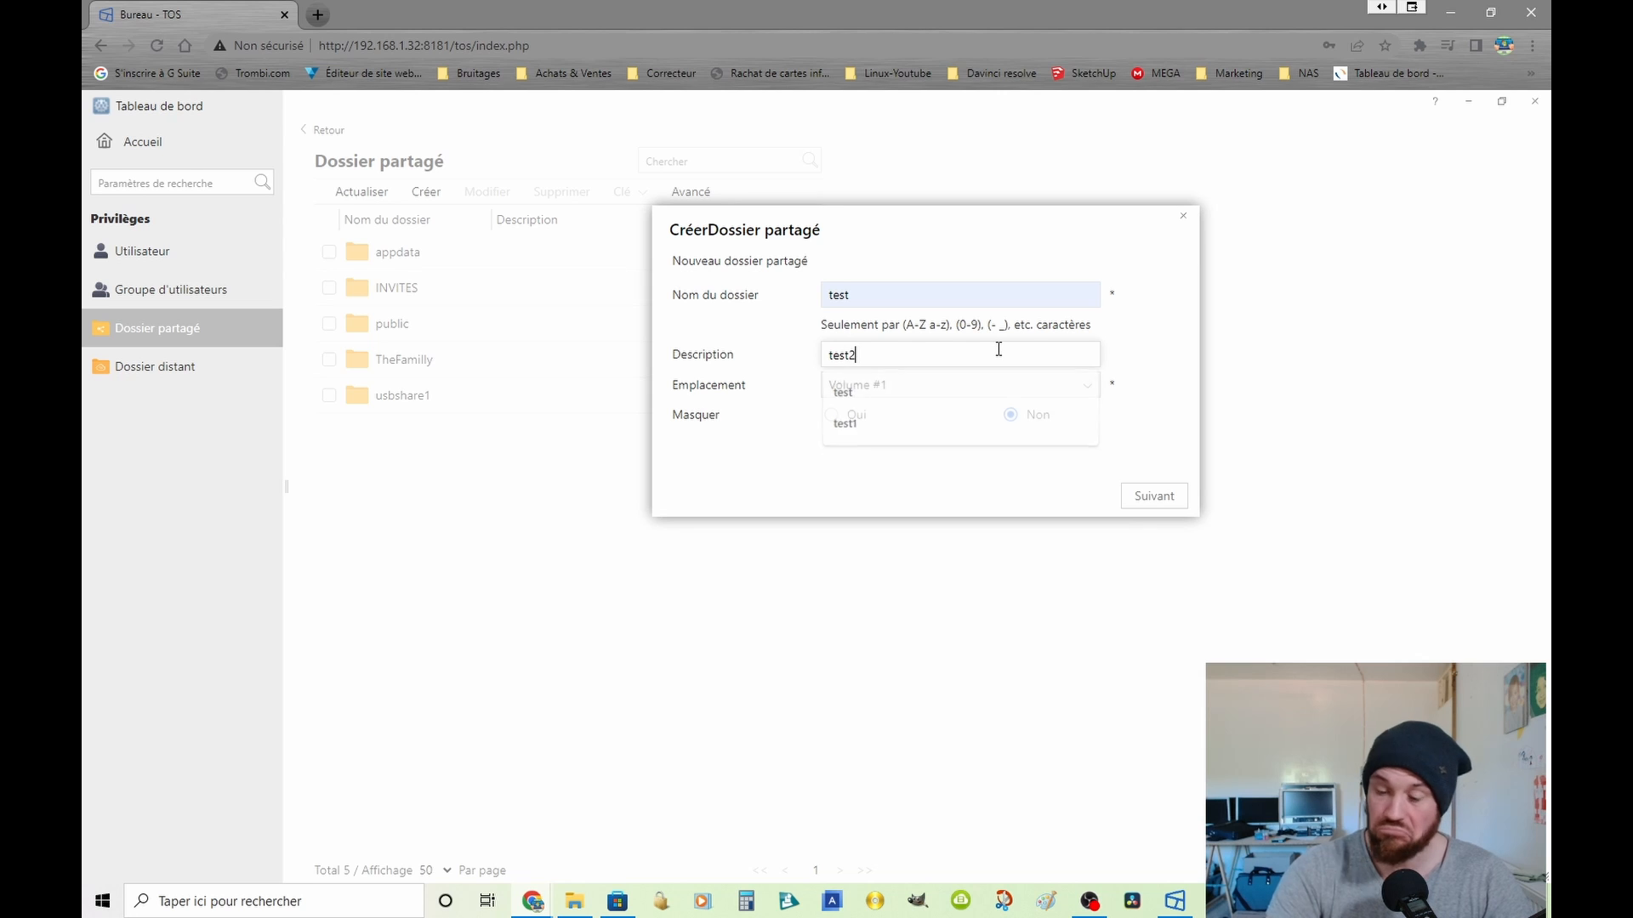
pyautogui.click(1154, 500)
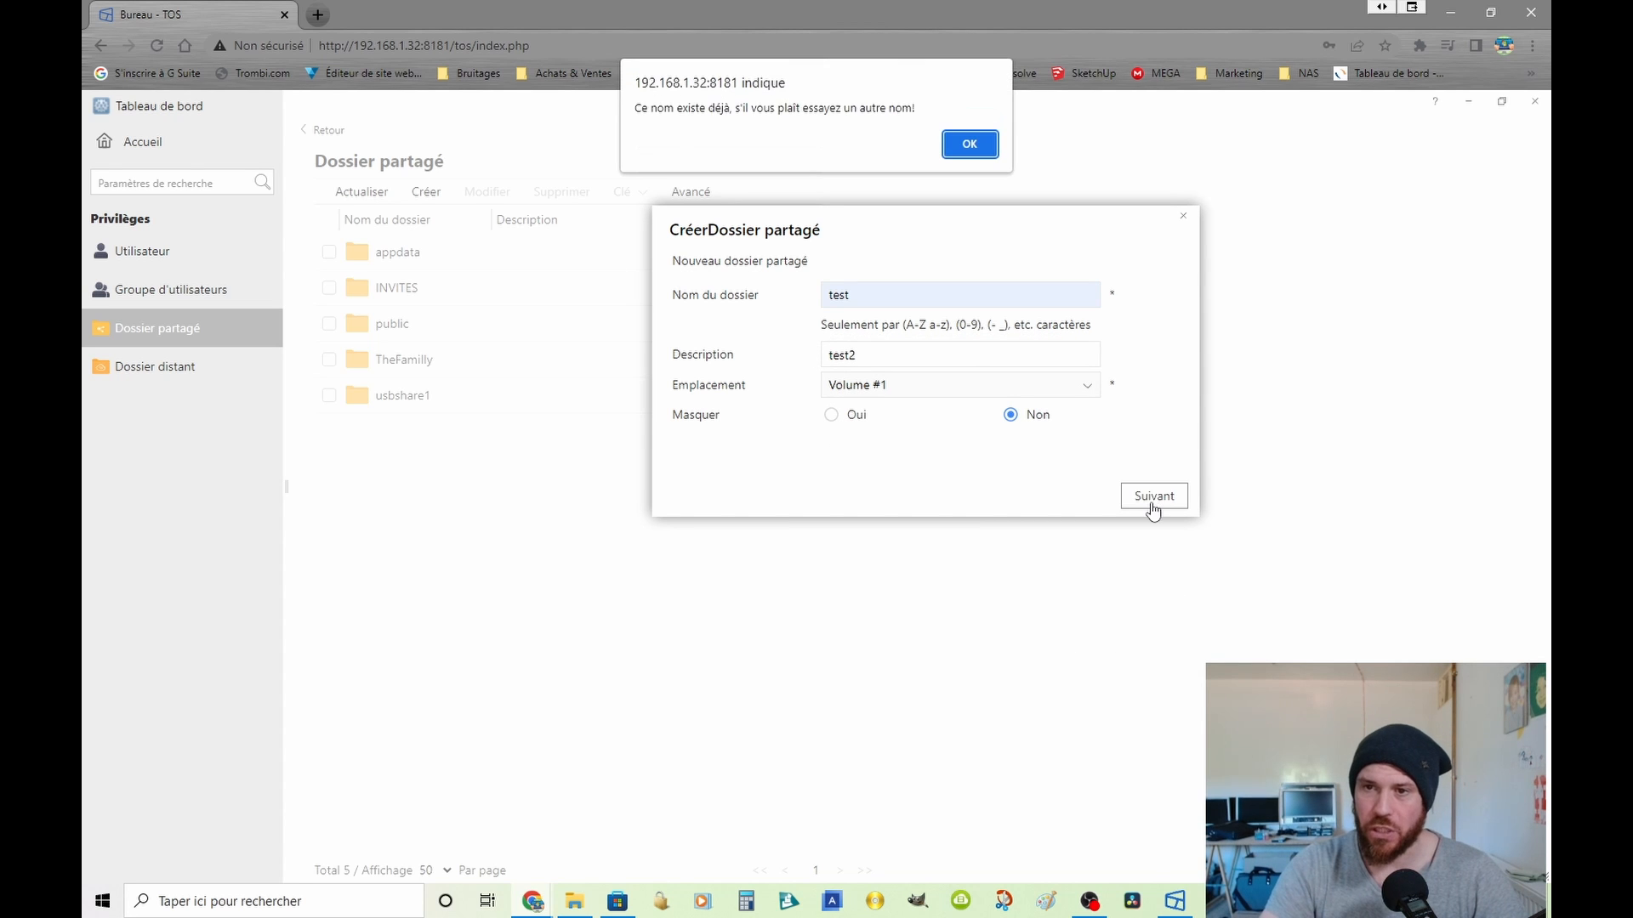
pyautogui.click(970, 150)
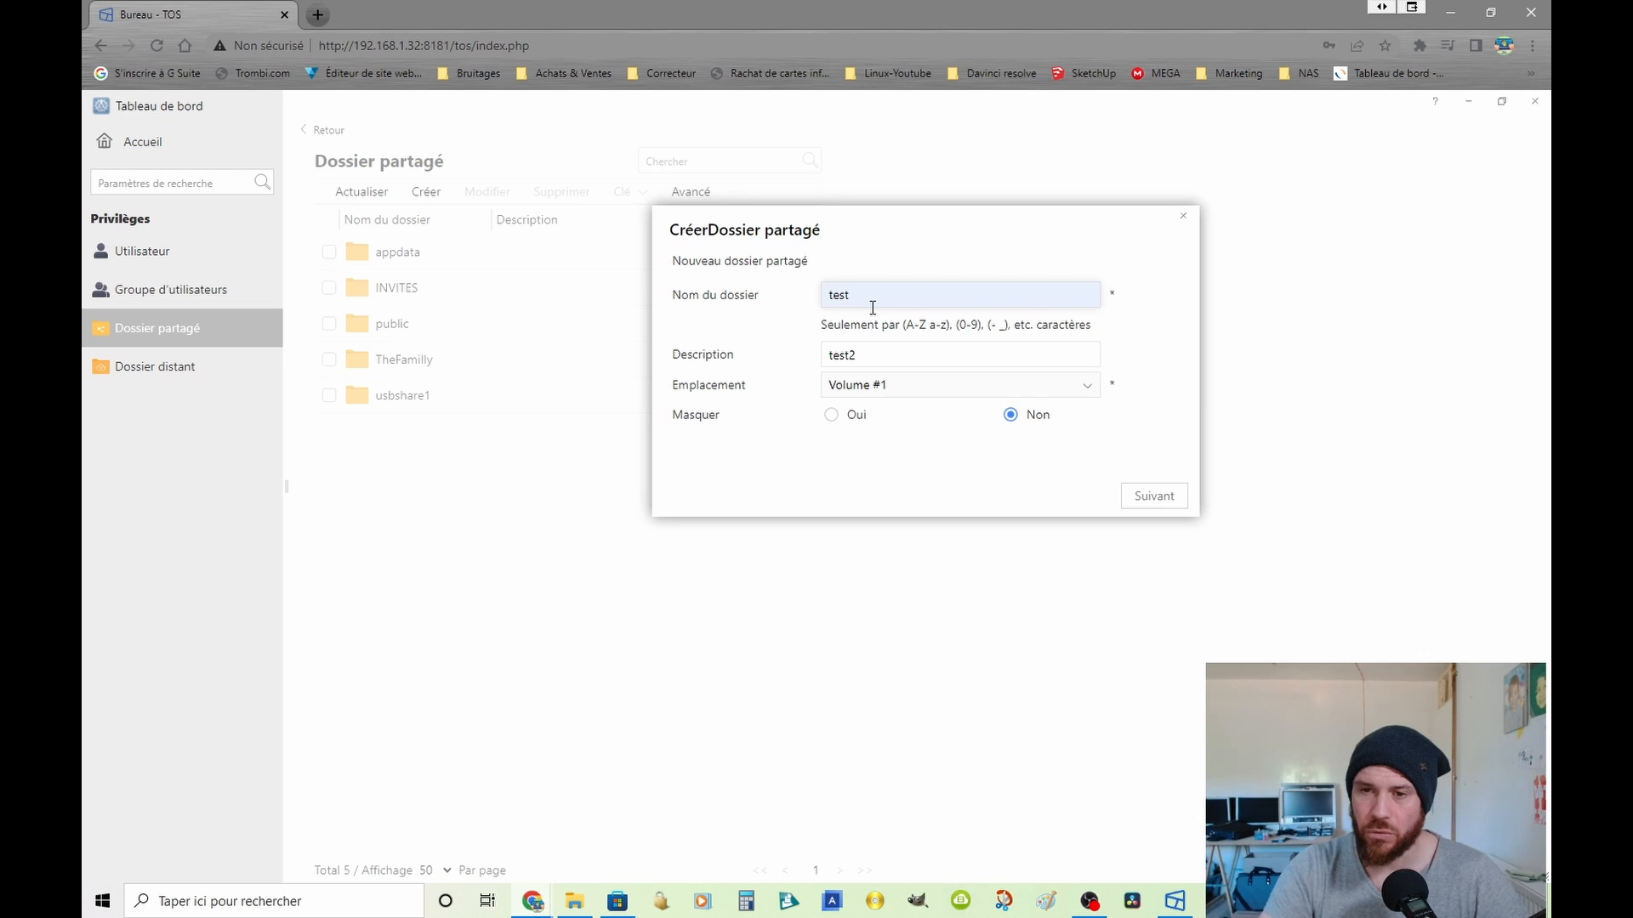
pyautogui.write('1')
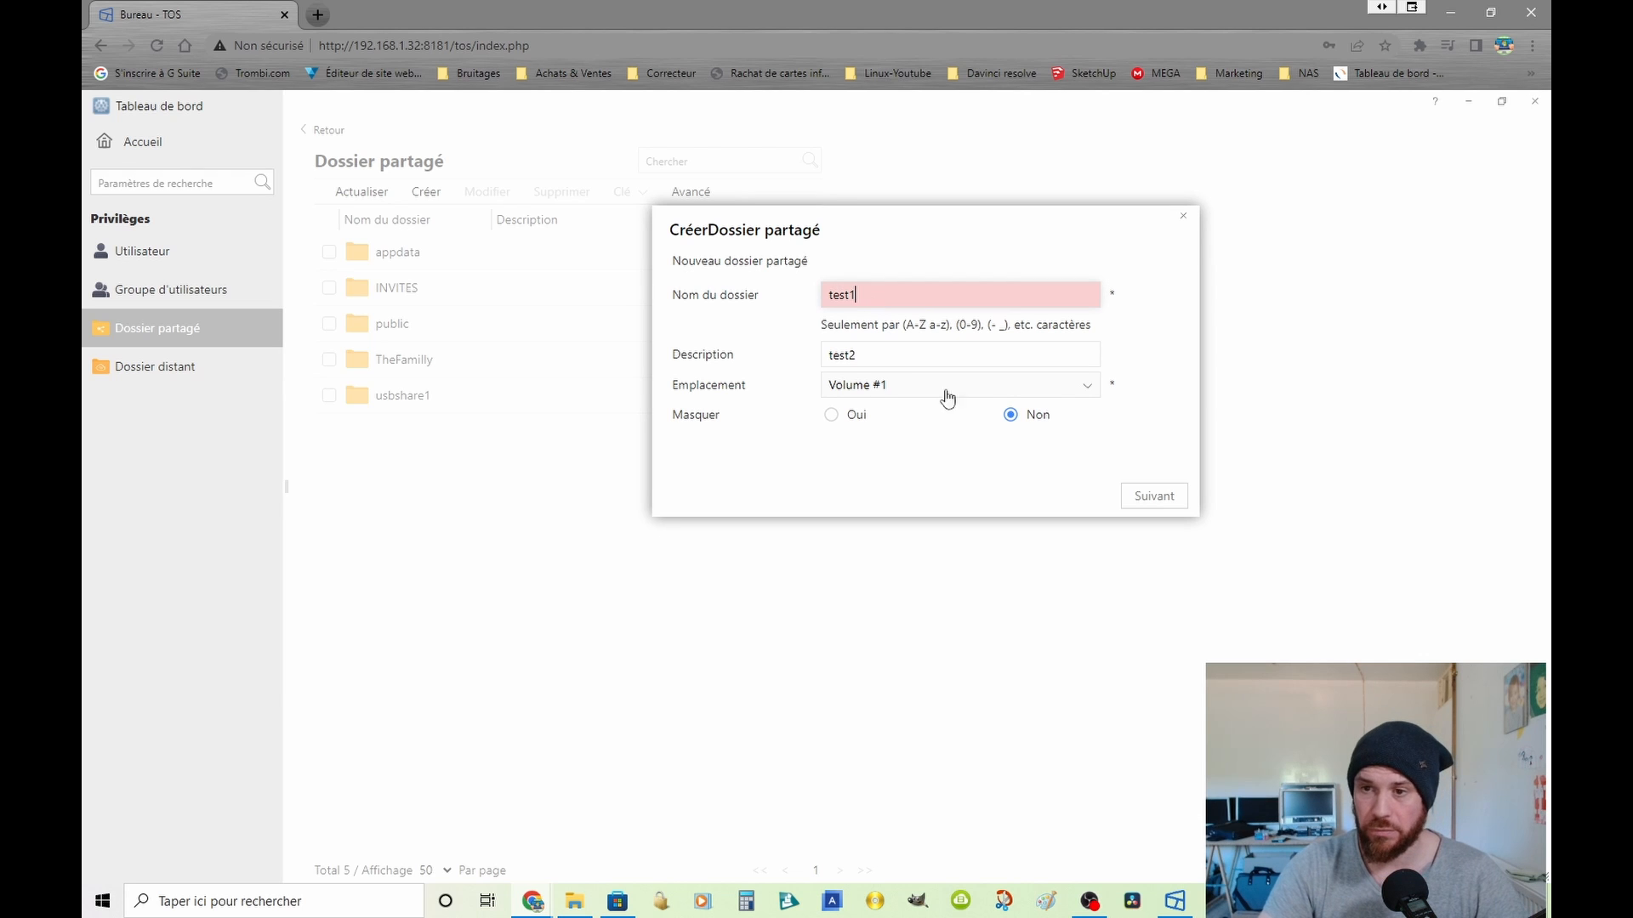
pyautogui.click(1150, 498)
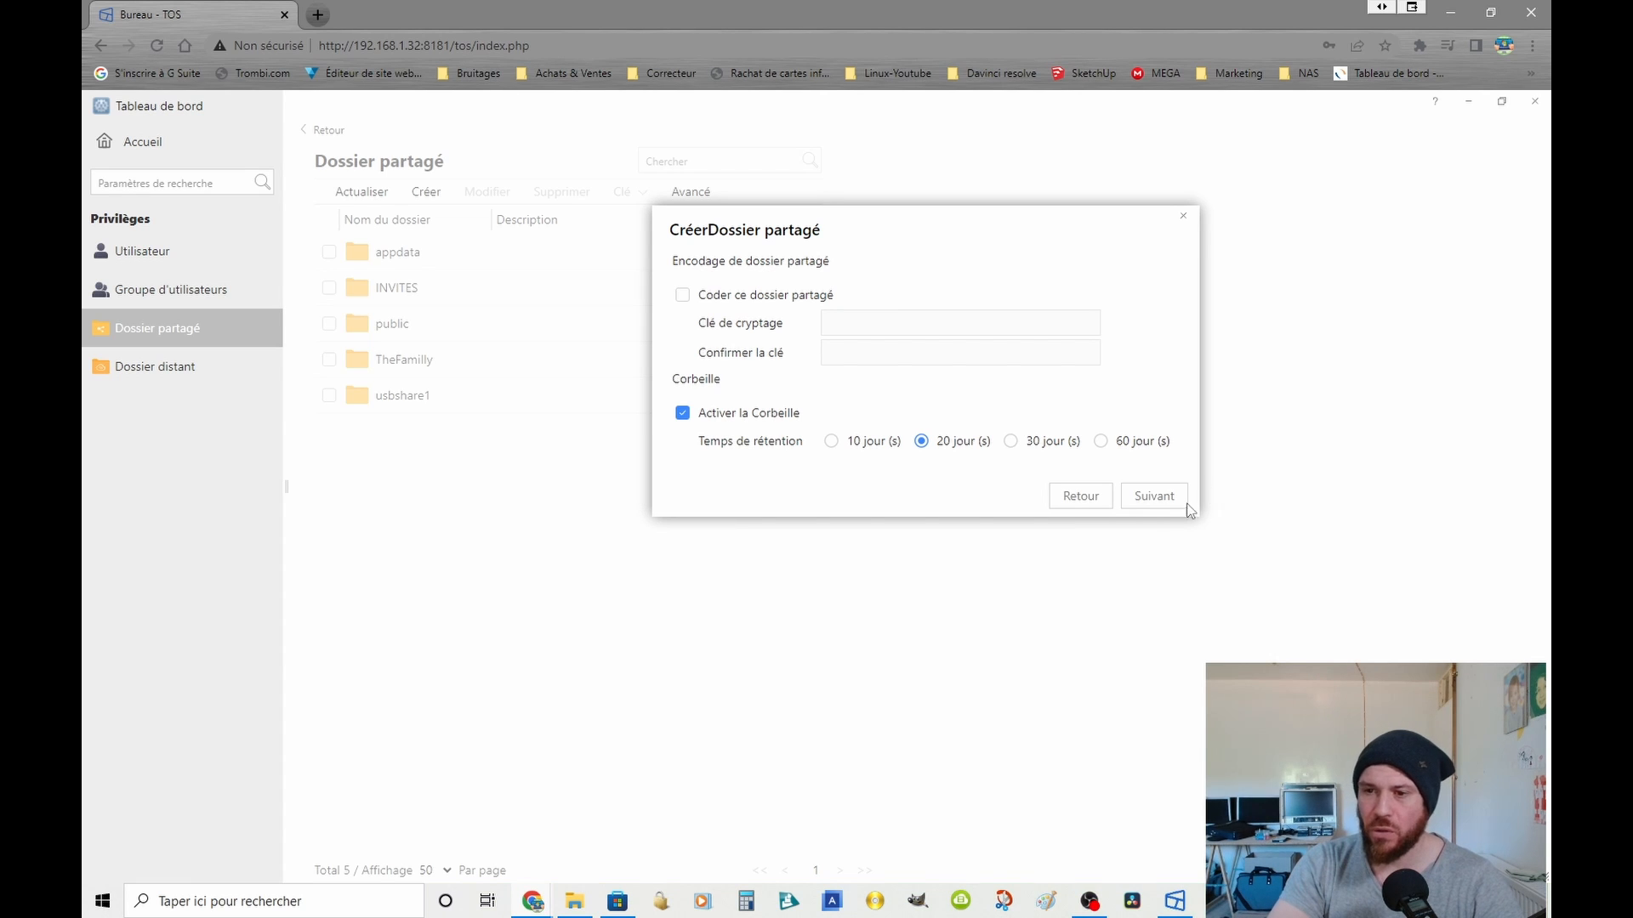
# Step: Create the folder unencrypted, with the Corbeille retention at 20 days, authorization Par utilisateur, no individual permissions and no quota
pyautogui.click(1154, 496)
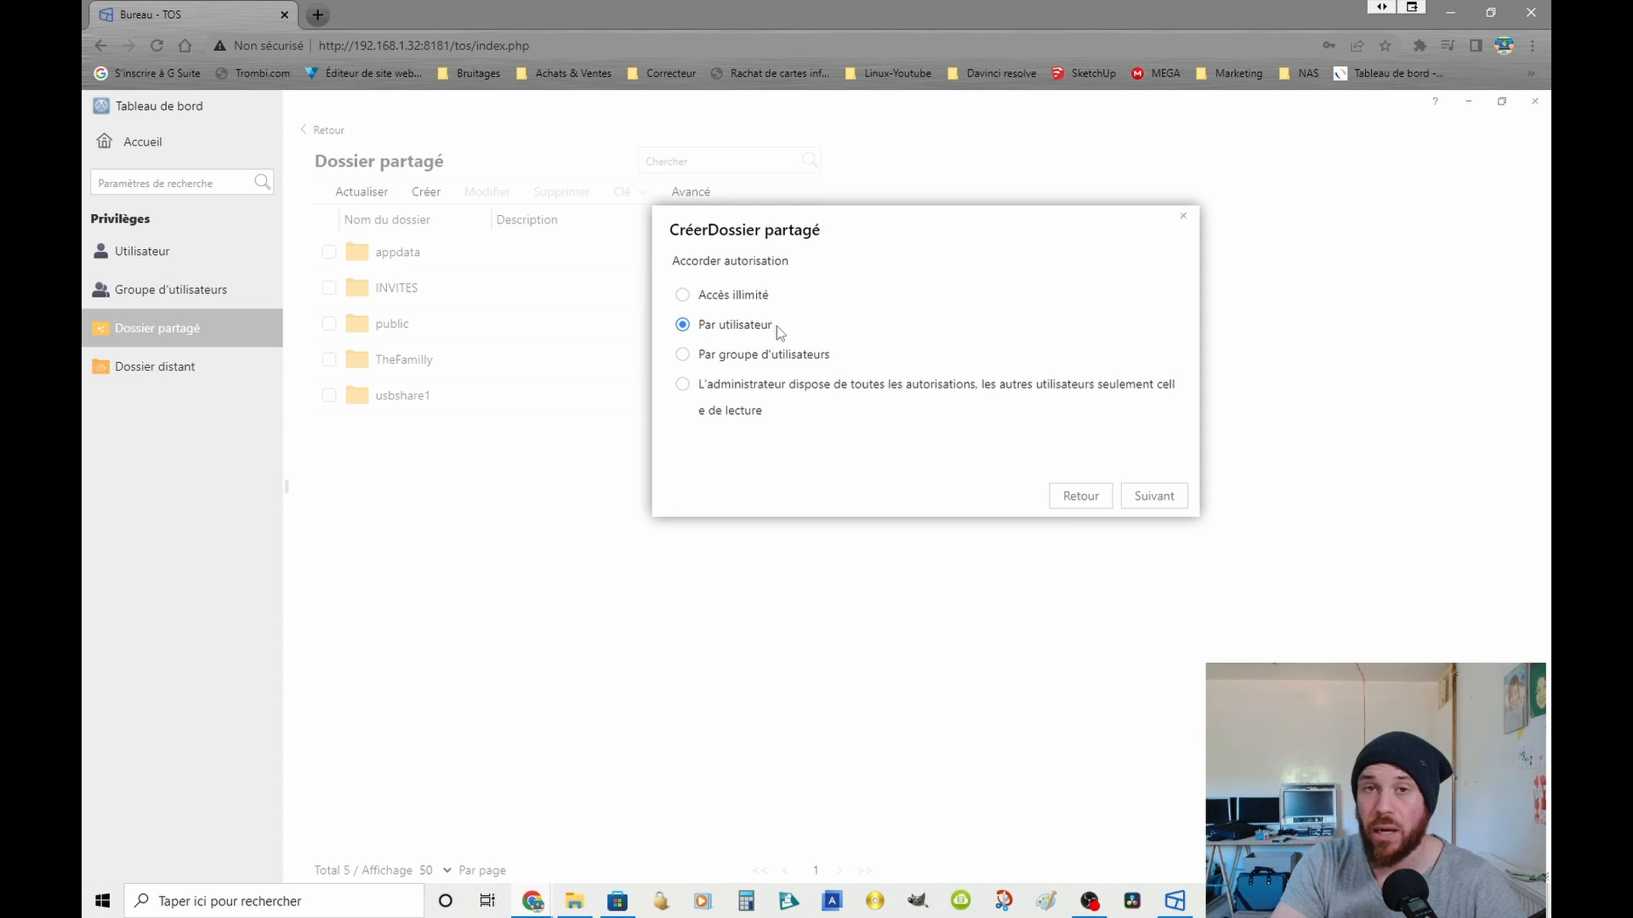
pyautogui.click(1164, 498)
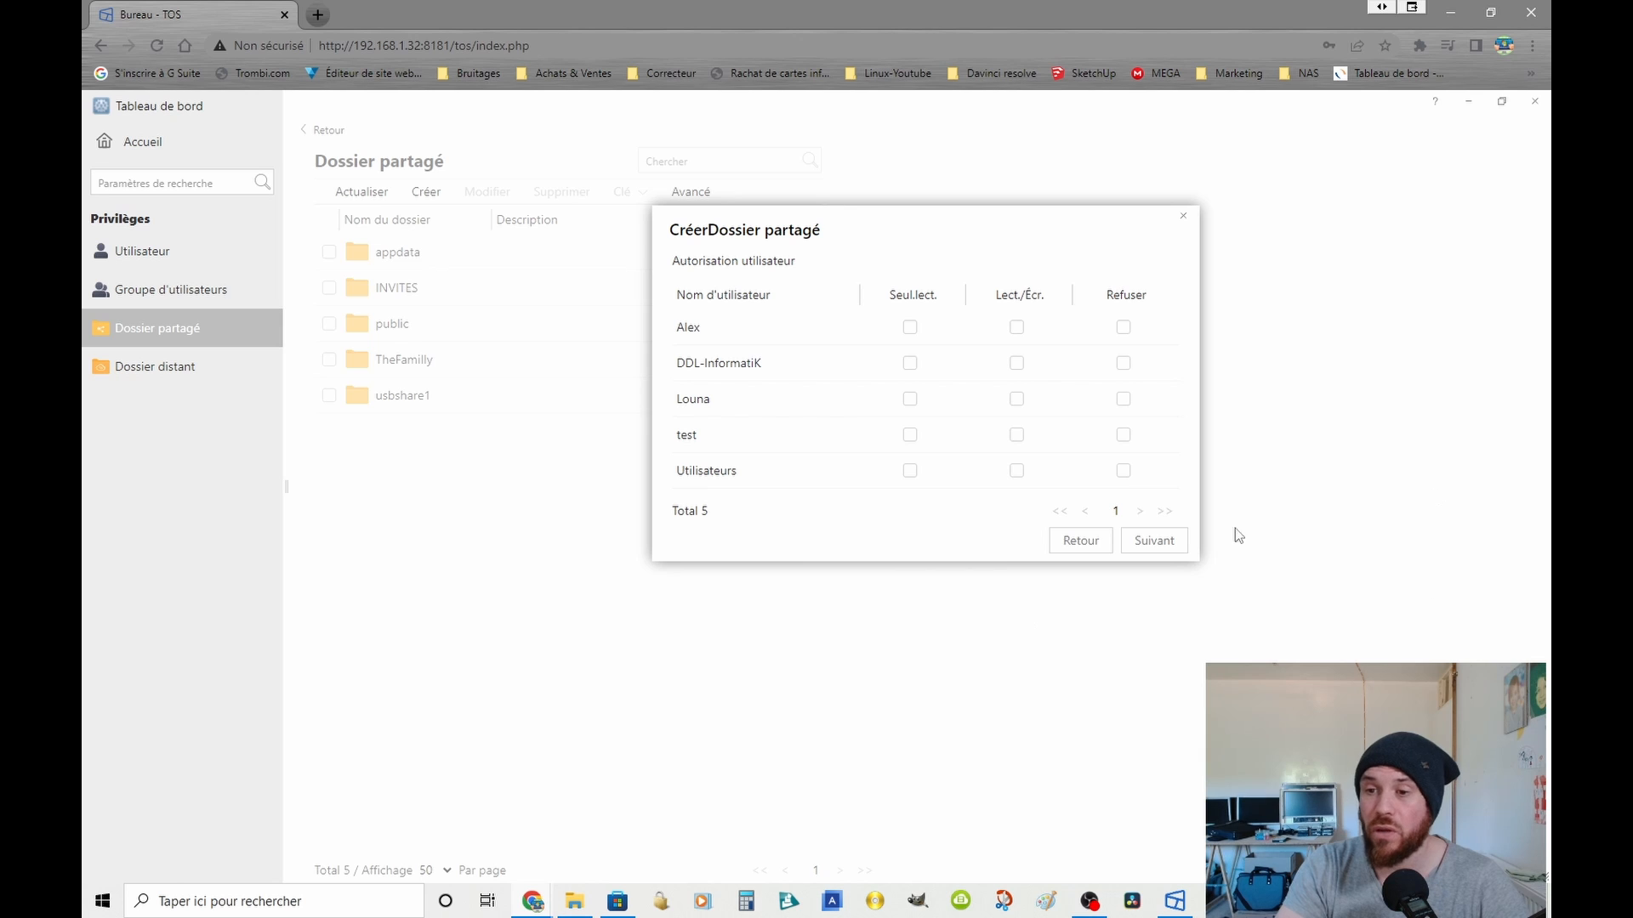
pyautogui.click(1167, 544)
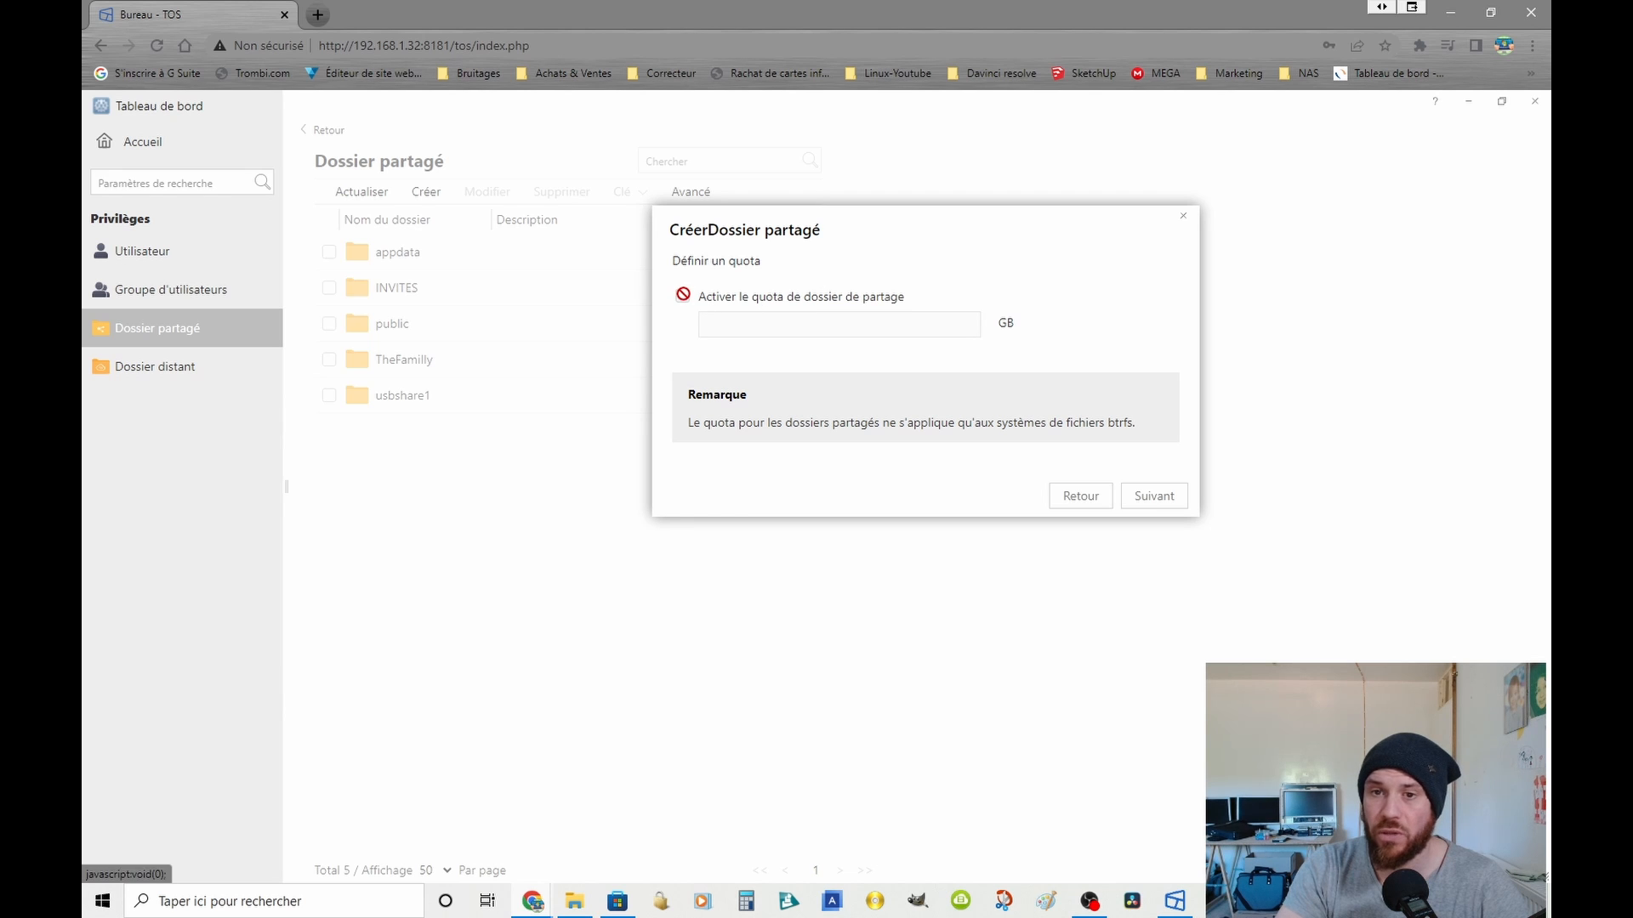
pyautogui.click(748, 333)
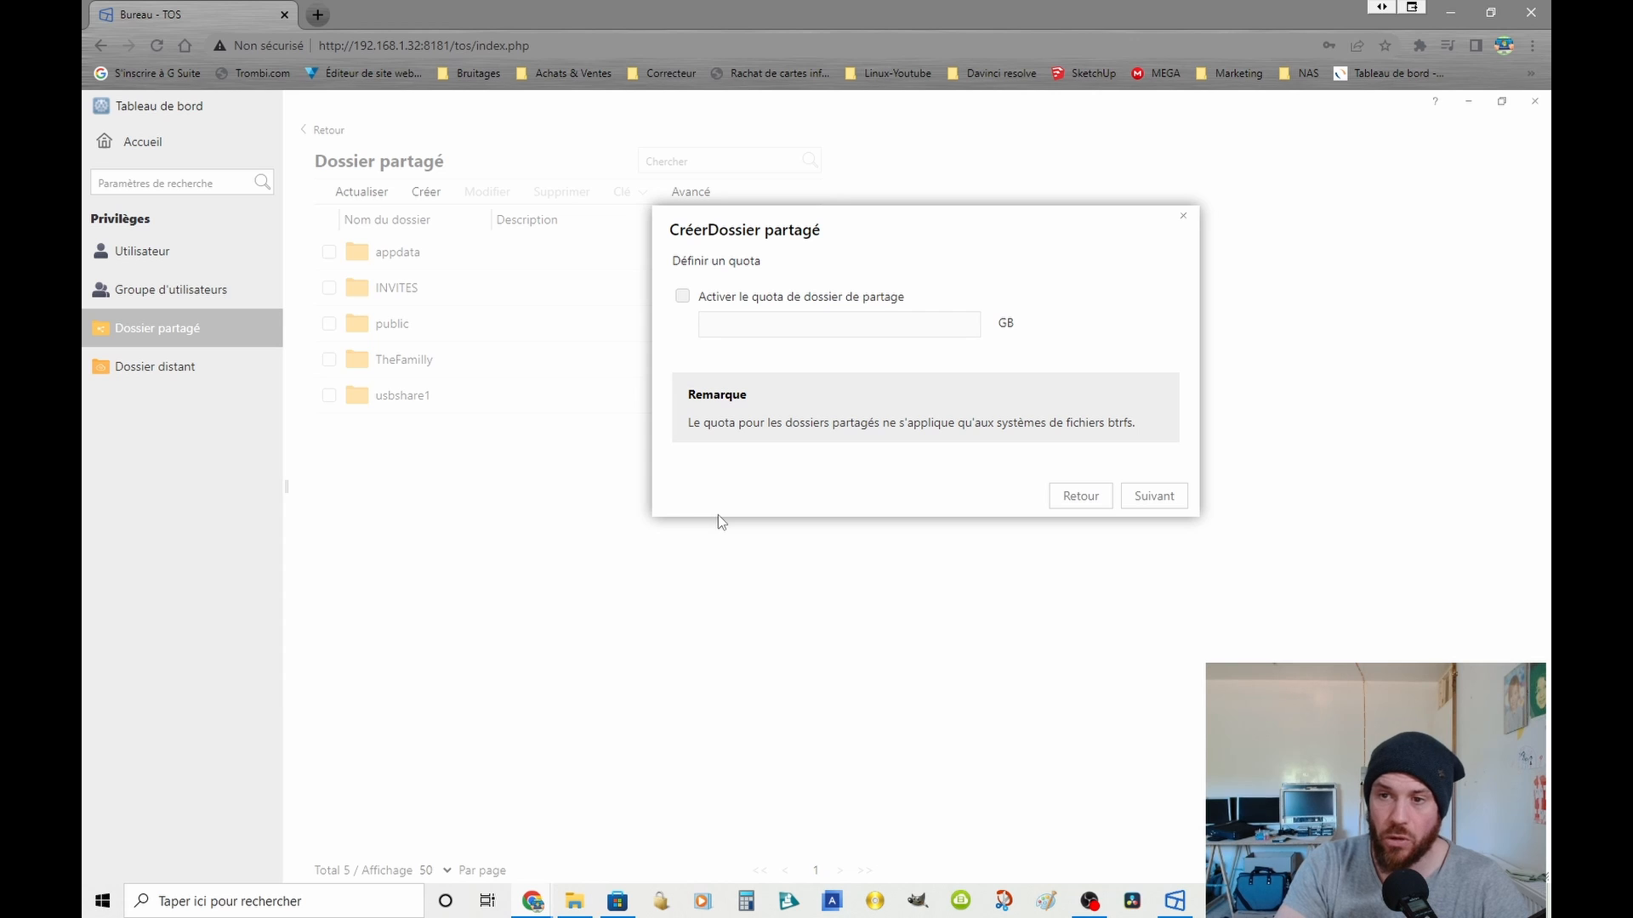
pyautogui.click(1174, 496)
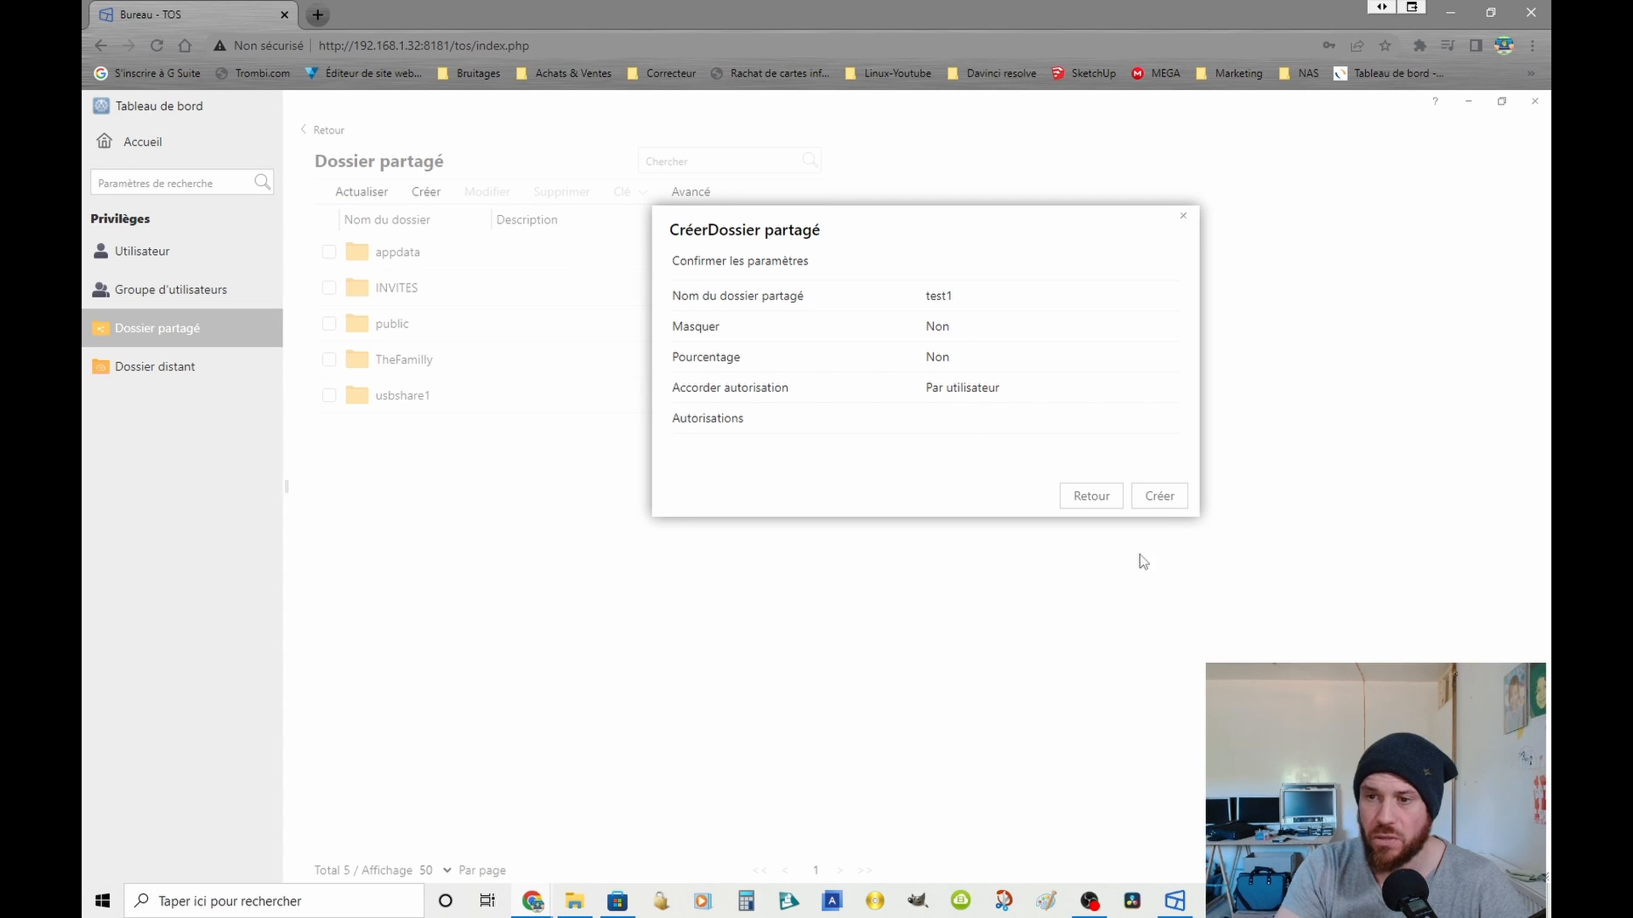
pyautogui.click(1156, 495)
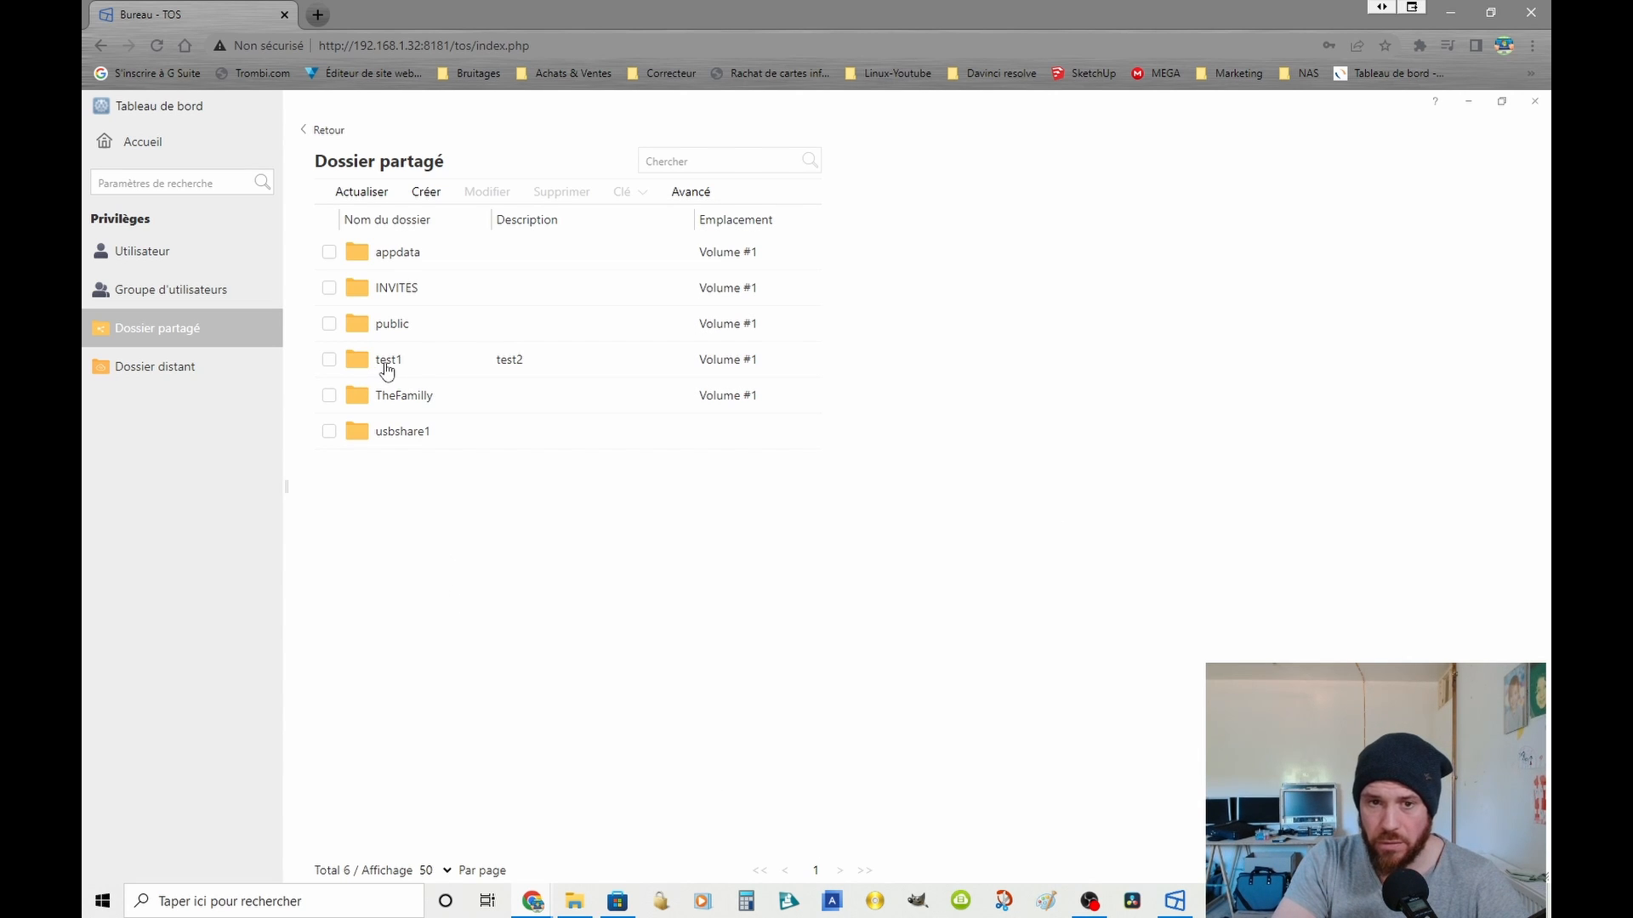
# Step: Open the test1 shared folder for modification and view its user permissions
pyautogui.click(329, 359)
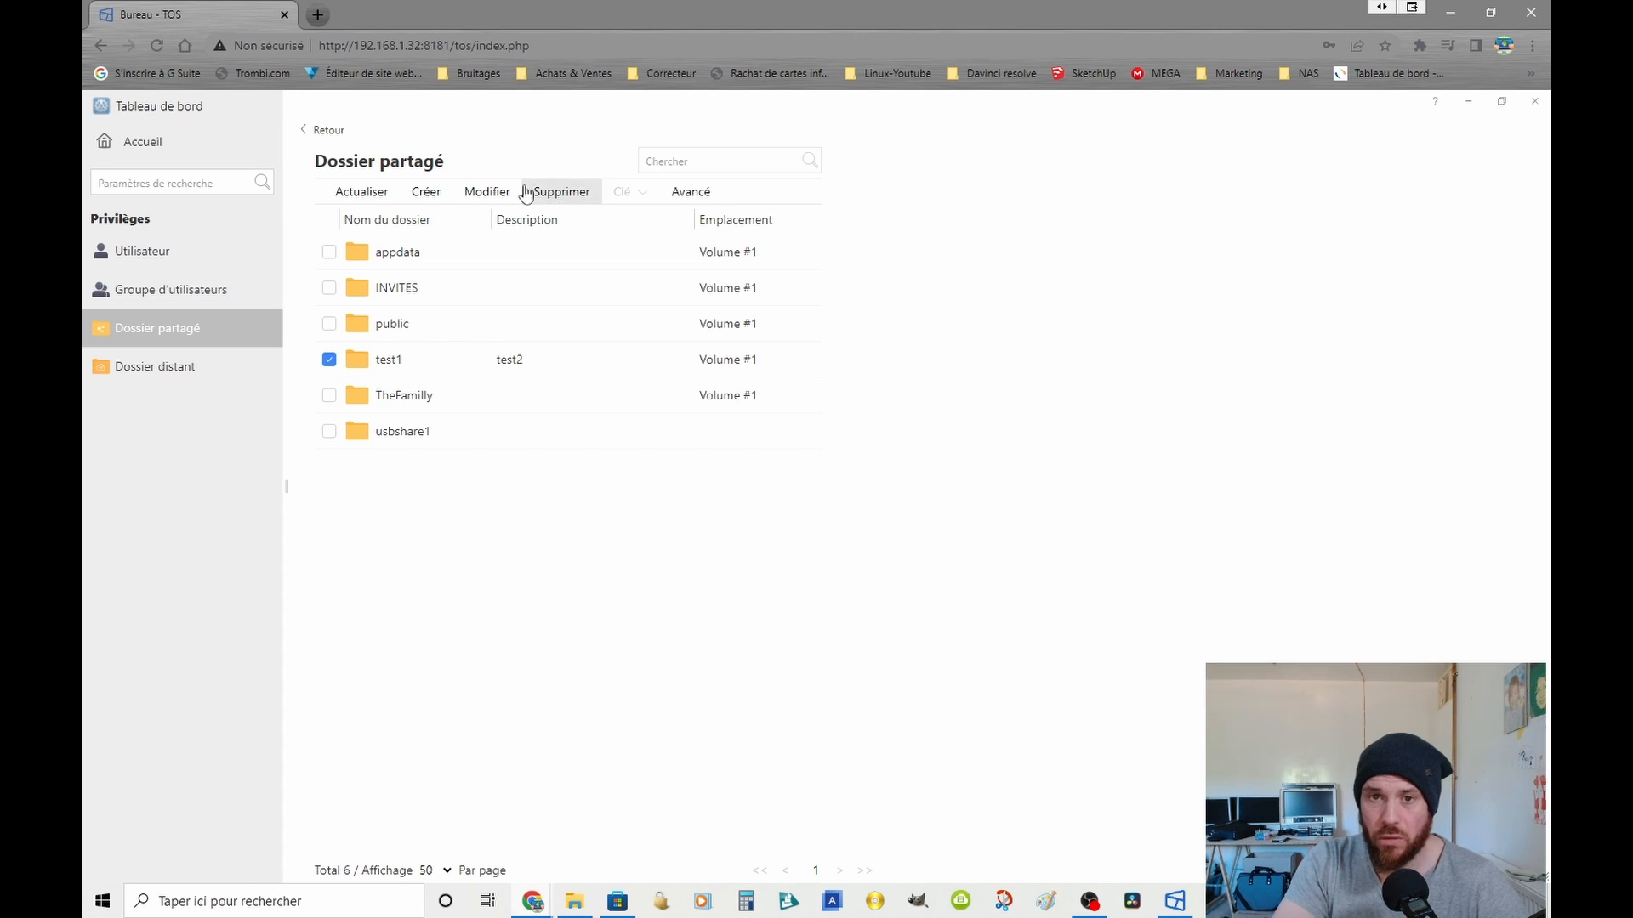
pyautogui.click(488, 192)
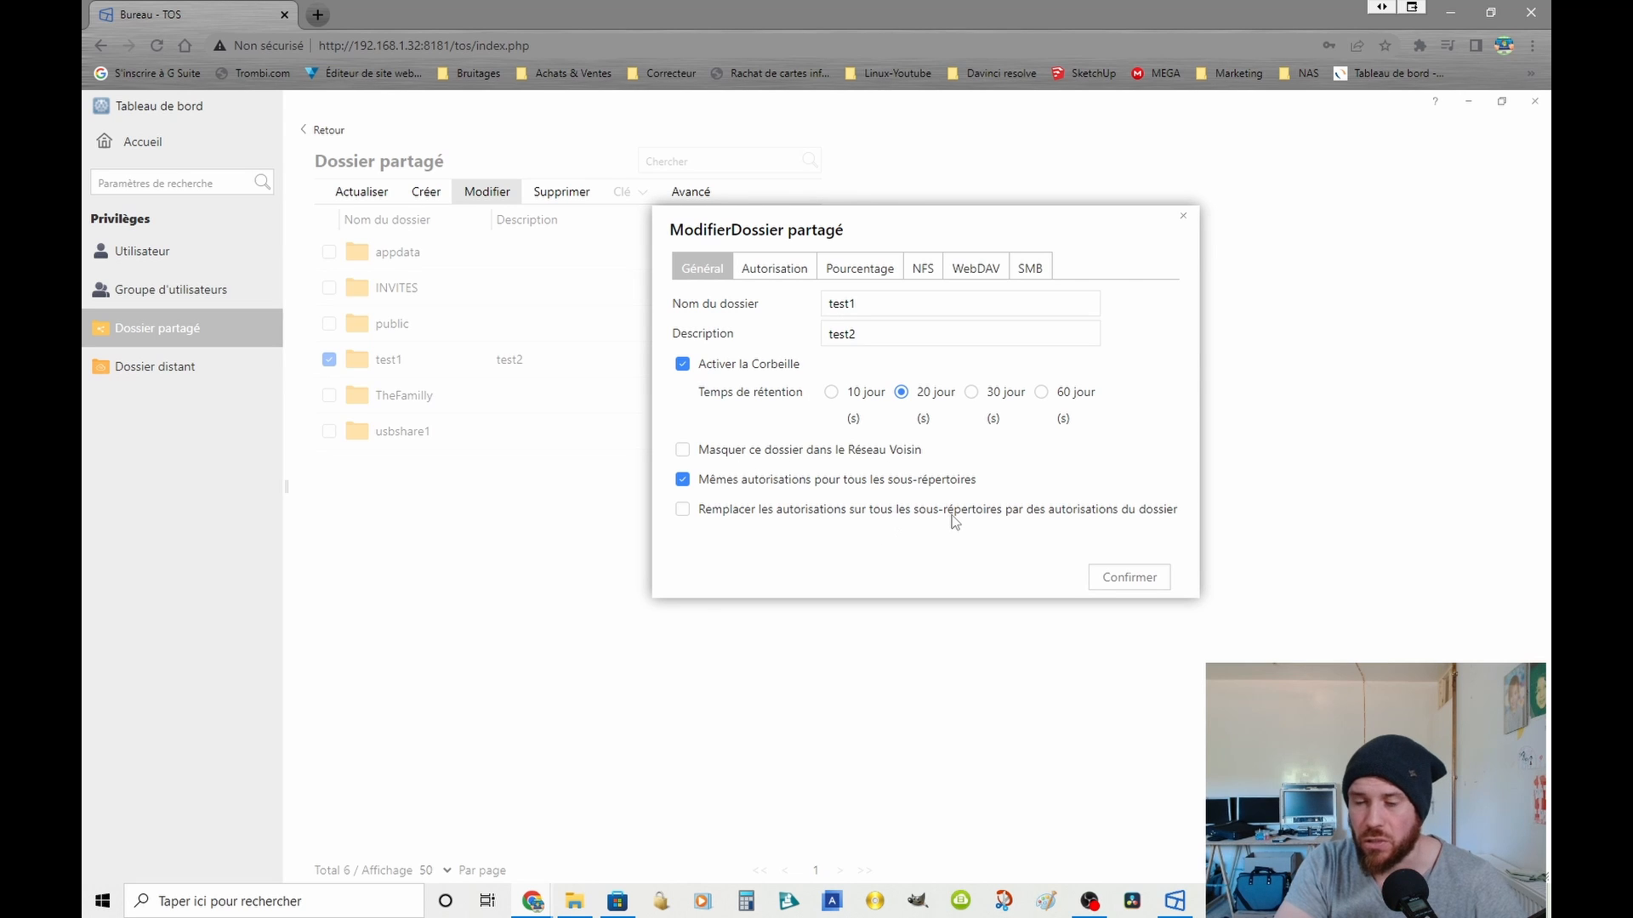
pyautogui.click(773, 268)
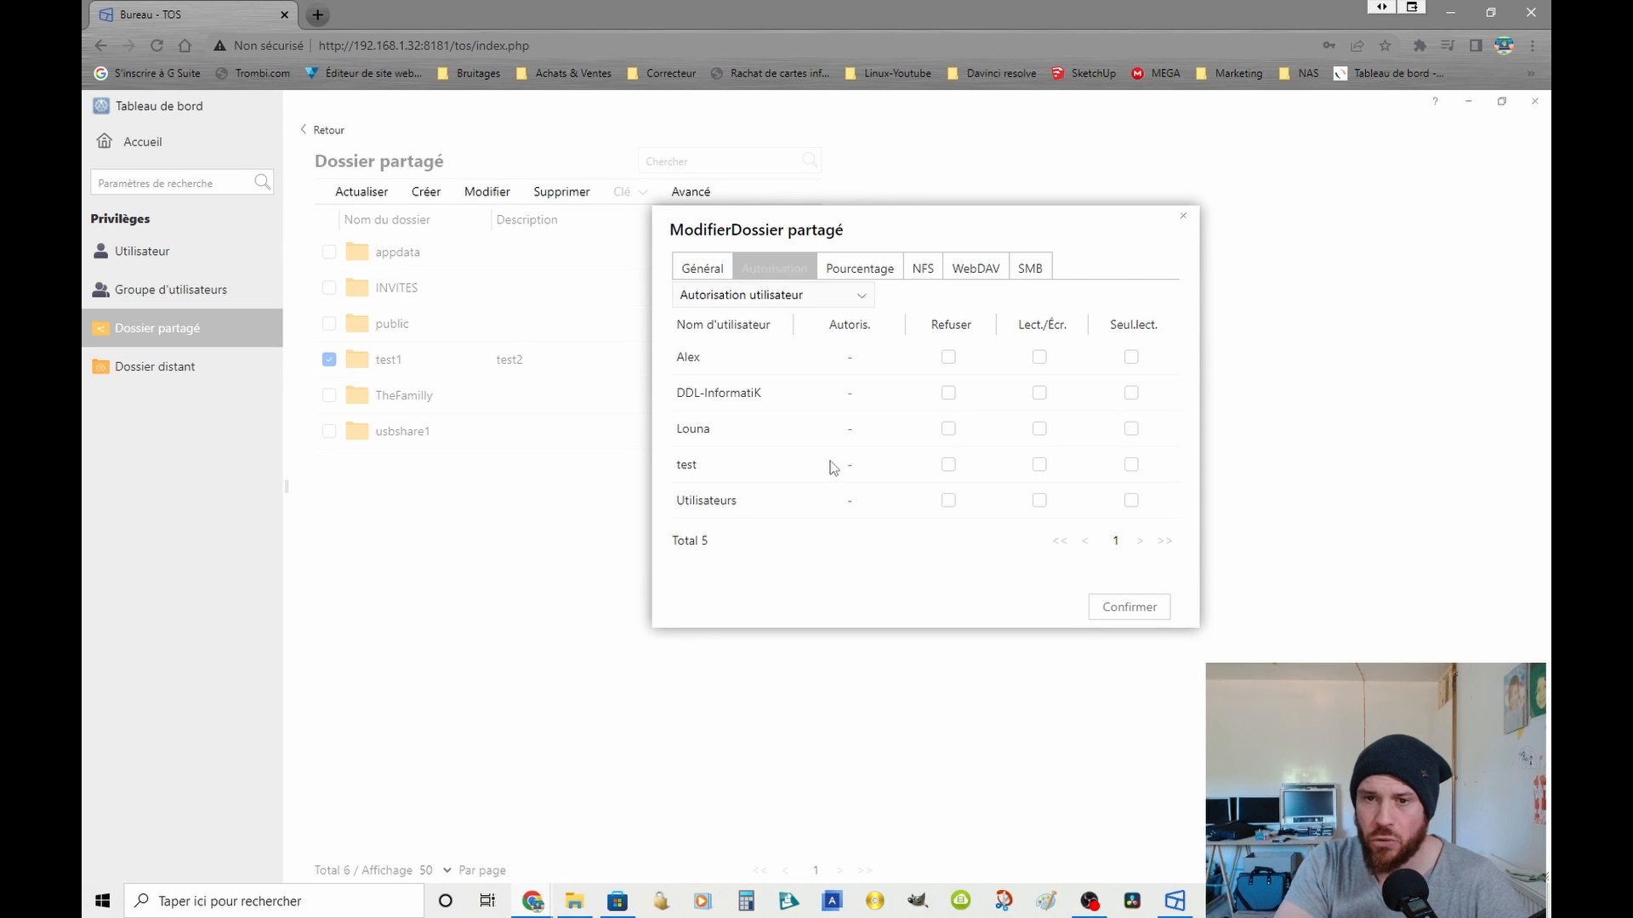
# Step: Try setting Refuser for the first three users on the test1 folder, and clear those denials again
pyautogui.click(948, 358)
pyautogui.click(948, 392)
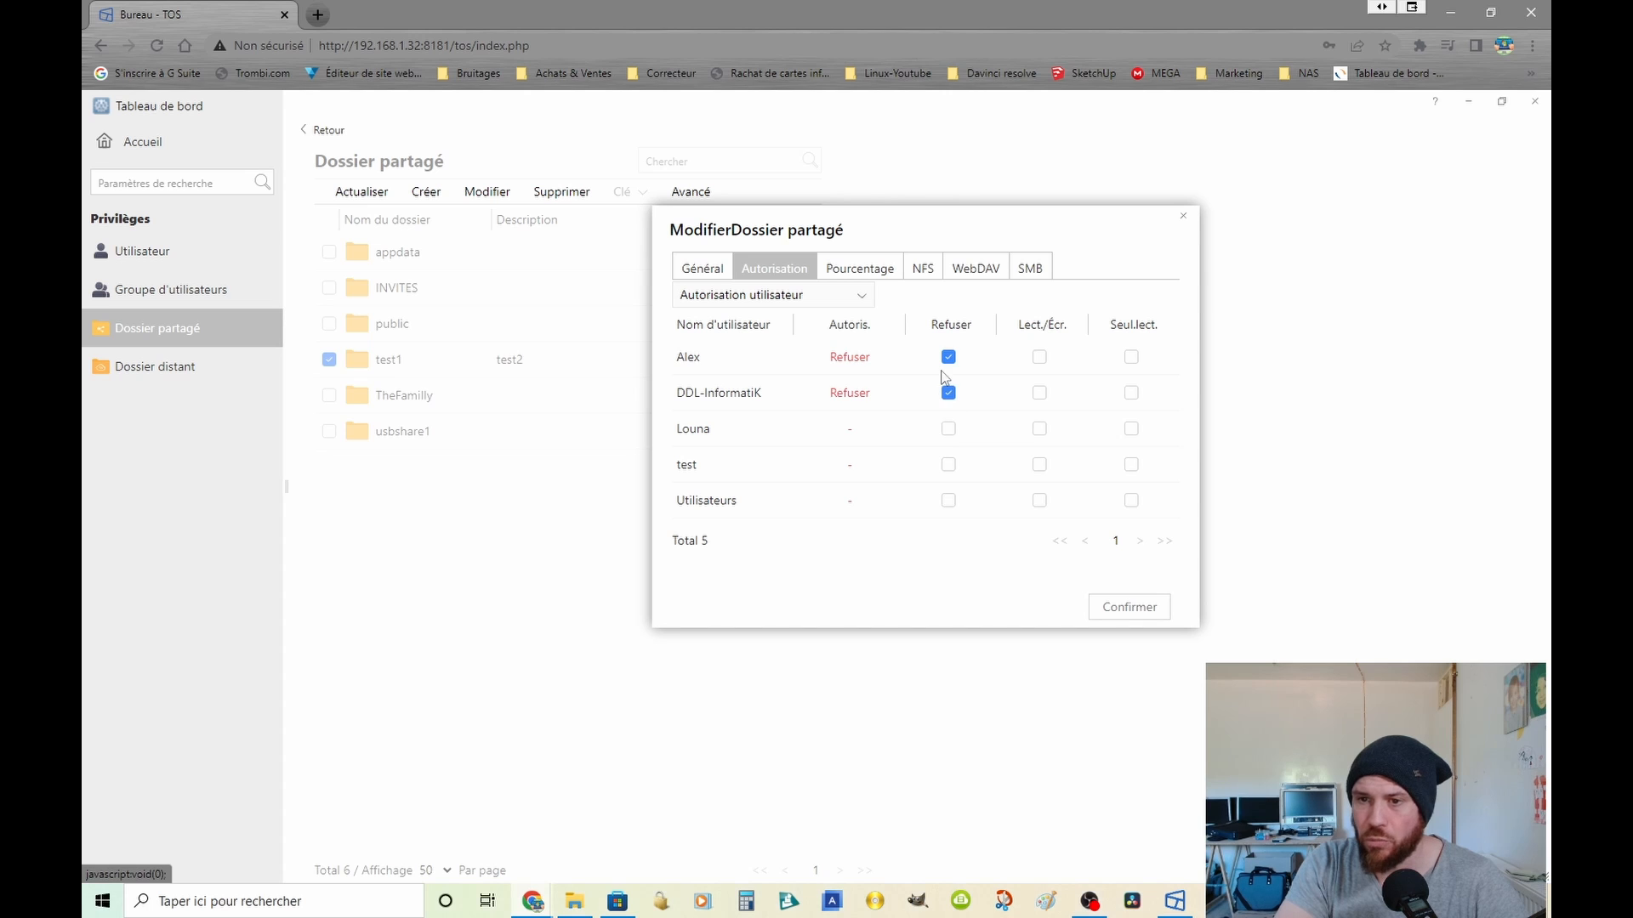
pyautogui.click(948, 357)
pyautogui.click(950, 392)
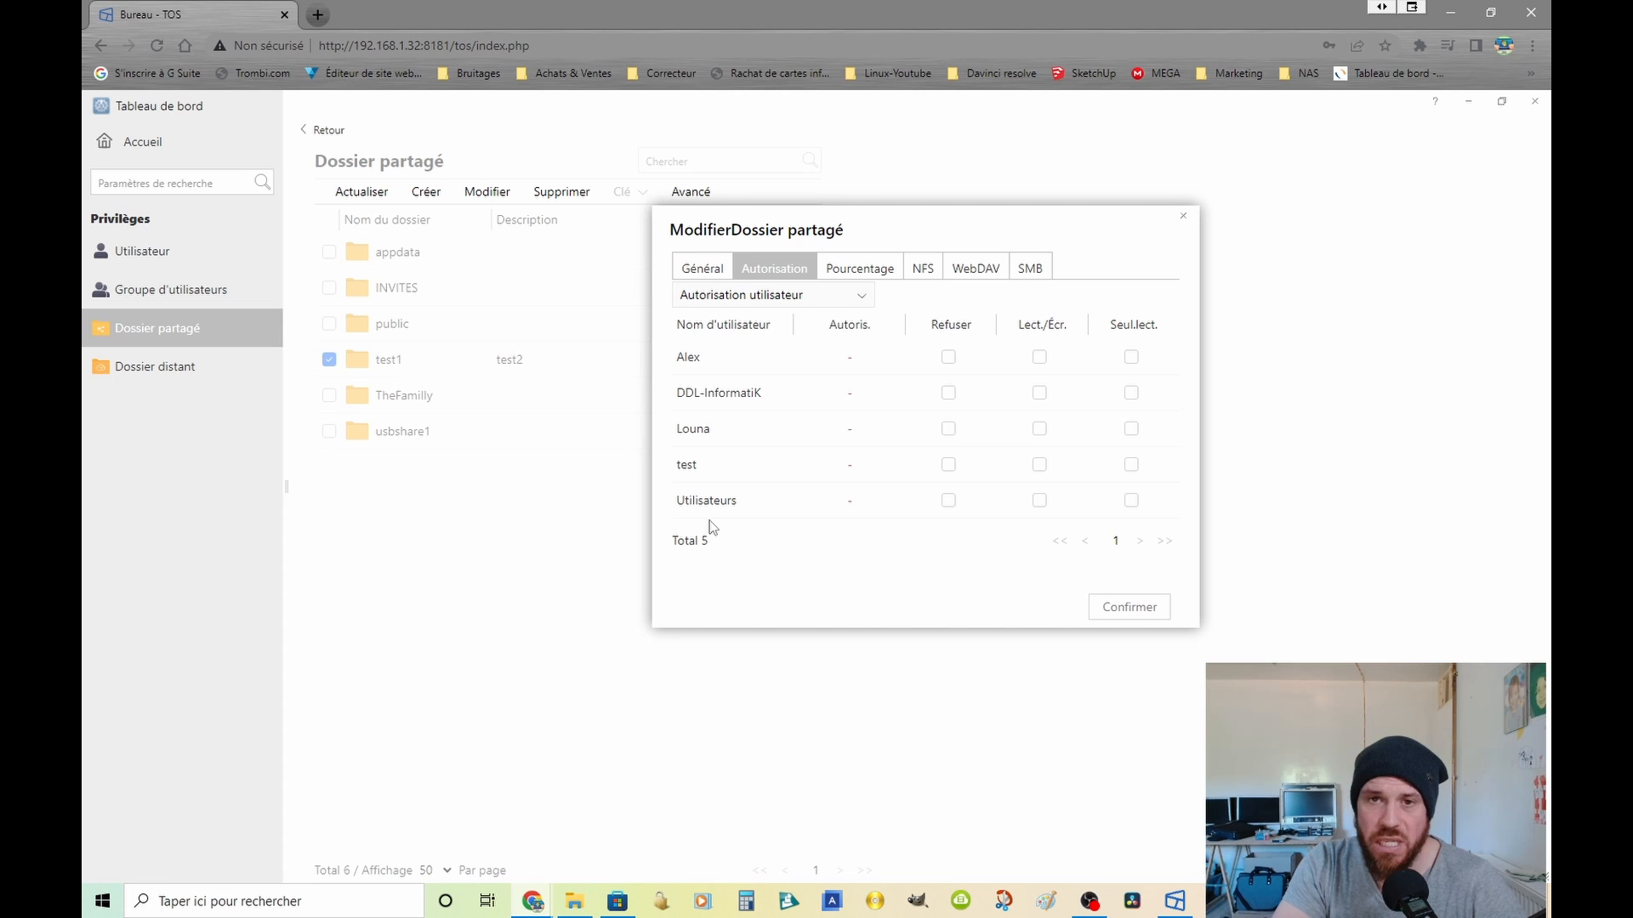
pyautogui.click(948, 358)
pyautogui.click(948, 393)
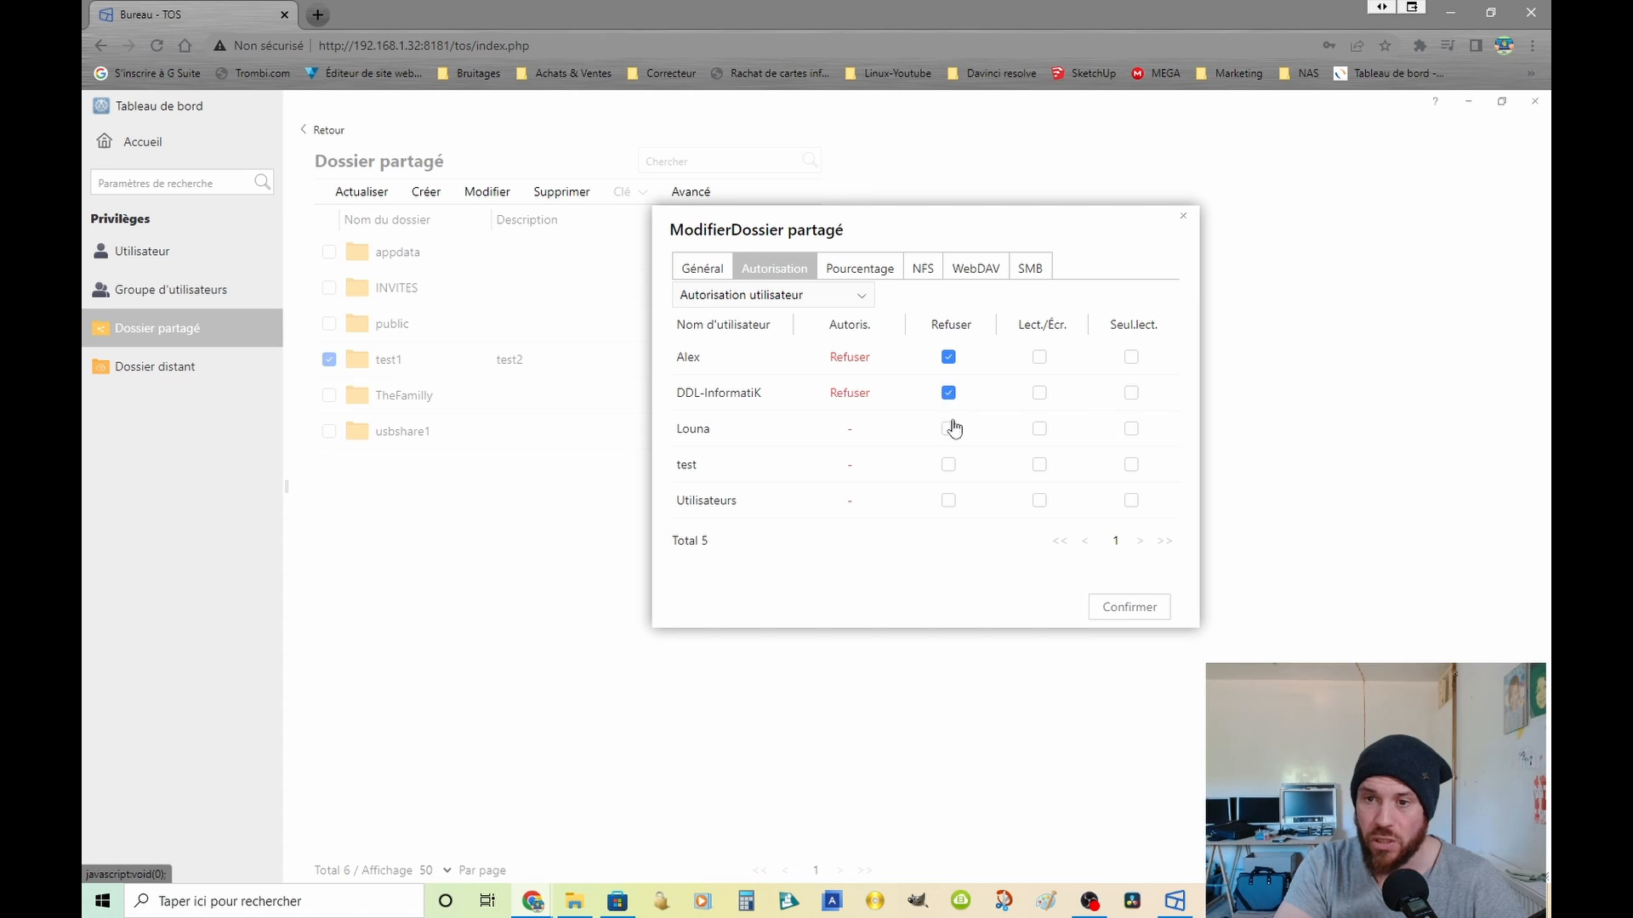
pyautogui.click(949, 428)
pyautogui.click(948, 393)
pyautogui.click(948, 357)
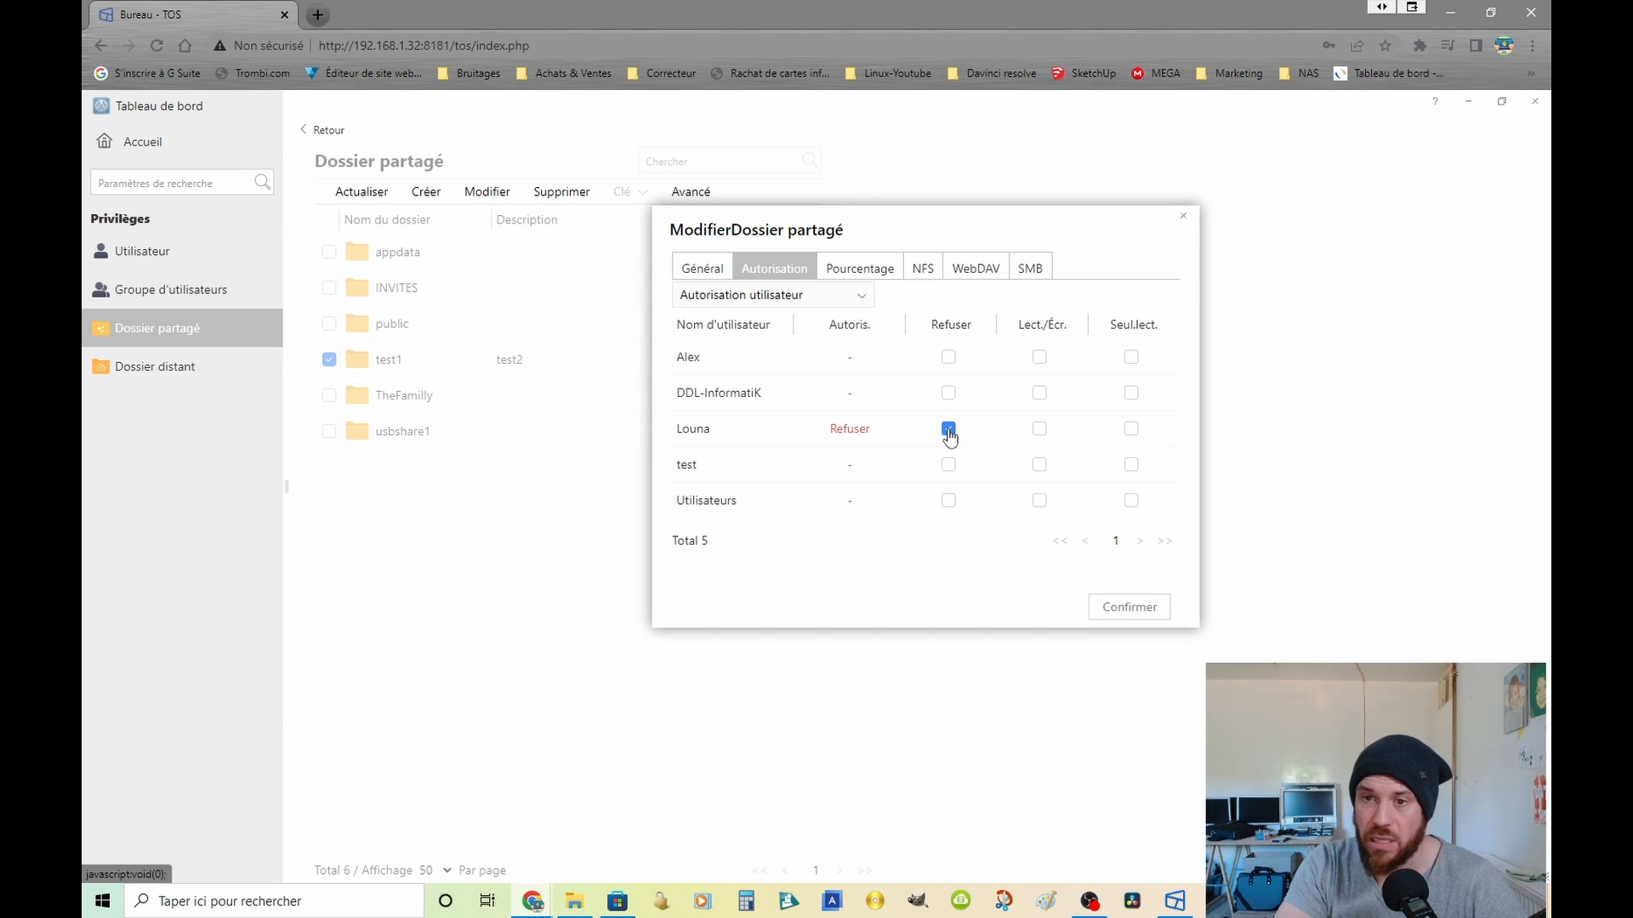
pyautogui.click(948, 429)
# Step: Review the quota, NFS, WebDAV and SMB settings of the test1 folder and confirm the folder's settings
pyautogui.click(874, 269)
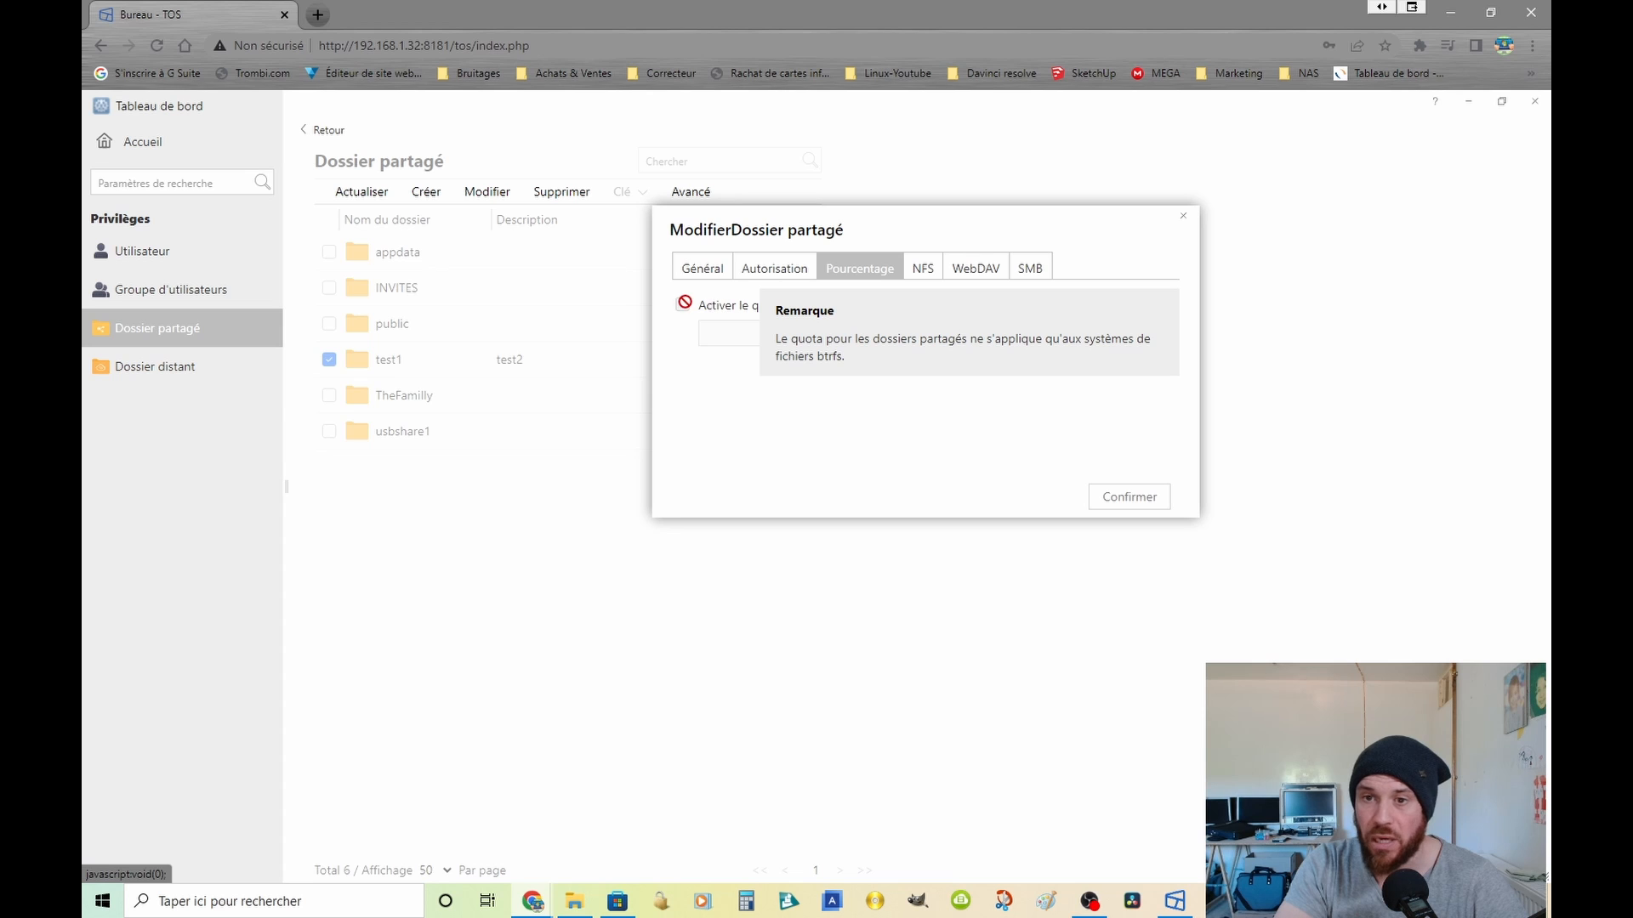
pyautogui.click(923, 269)
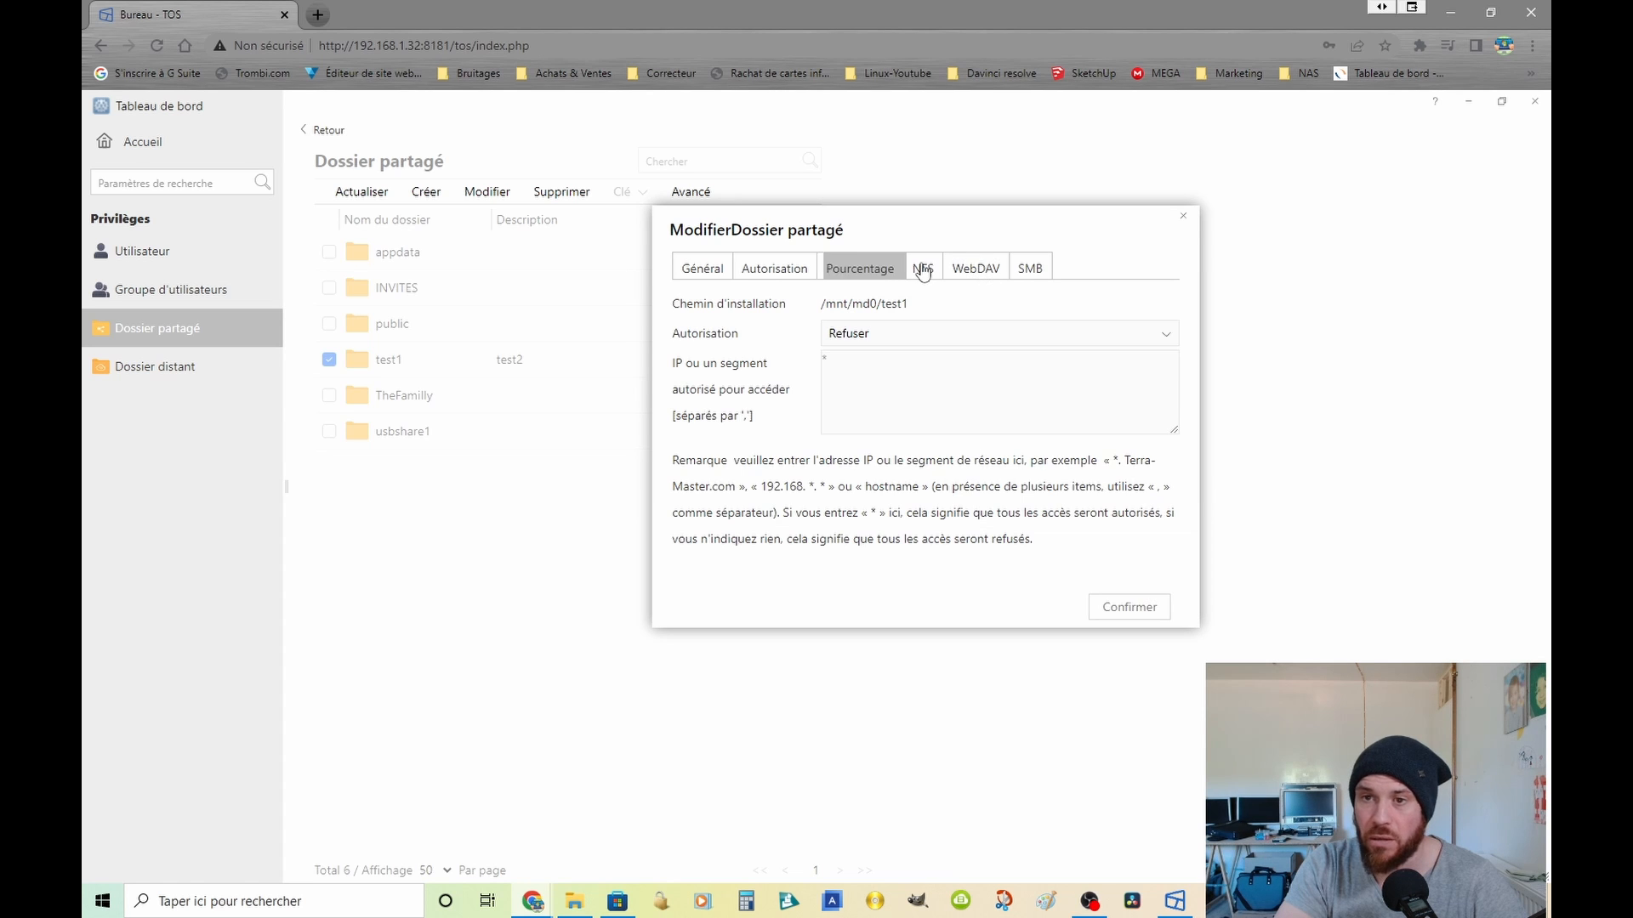
pyautogui.click(883, 334)
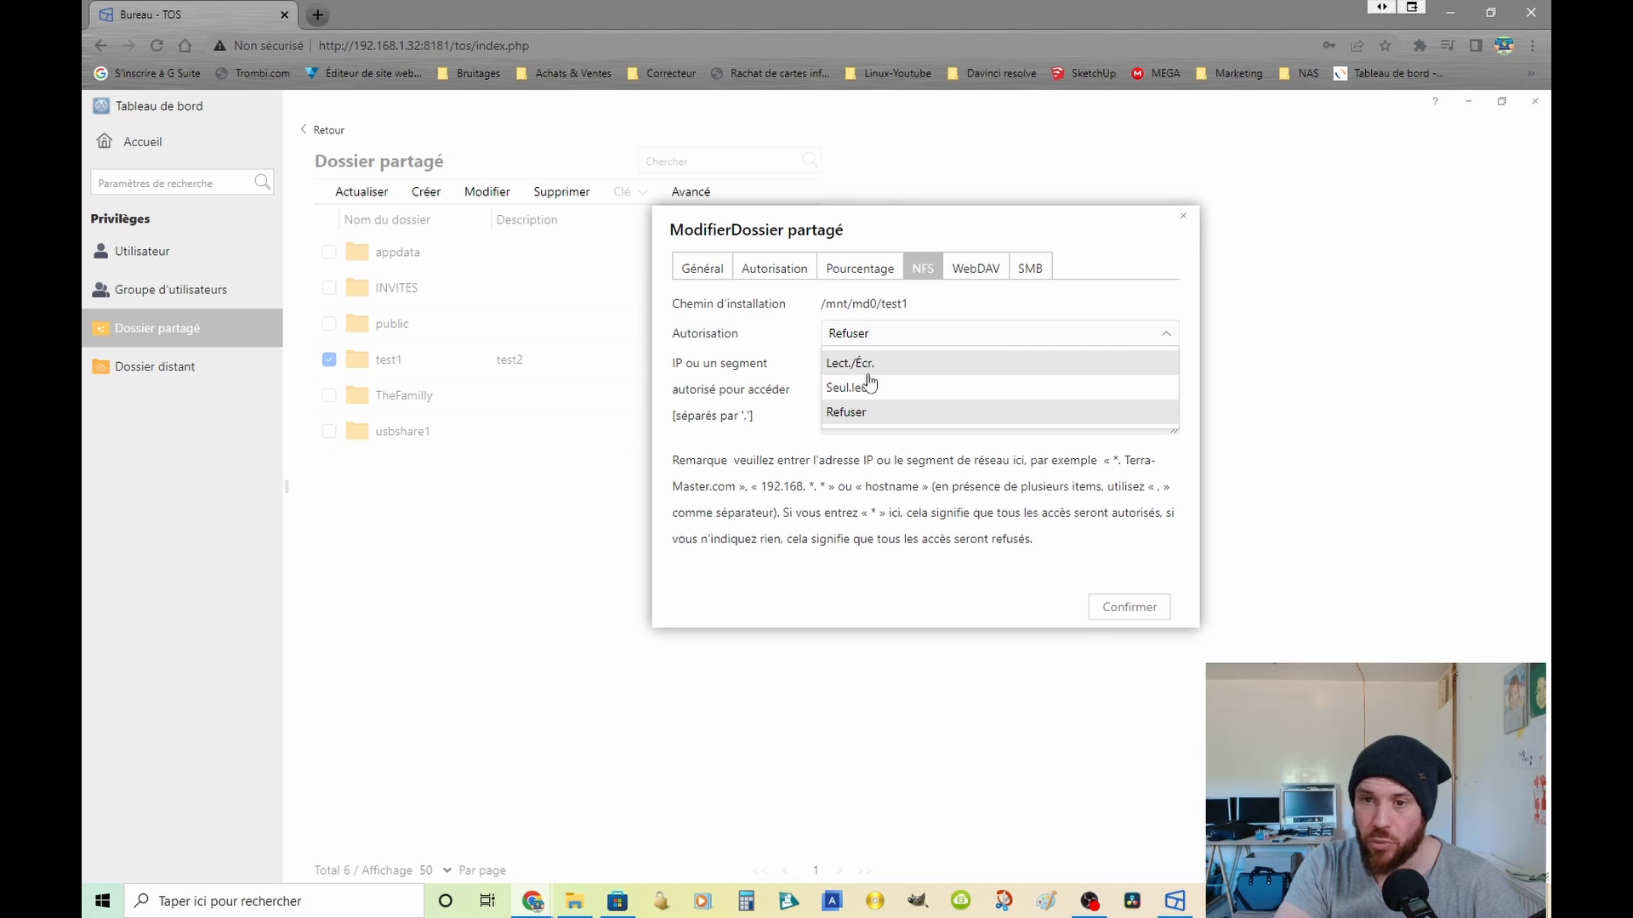
pyautogui.click(975, 269)
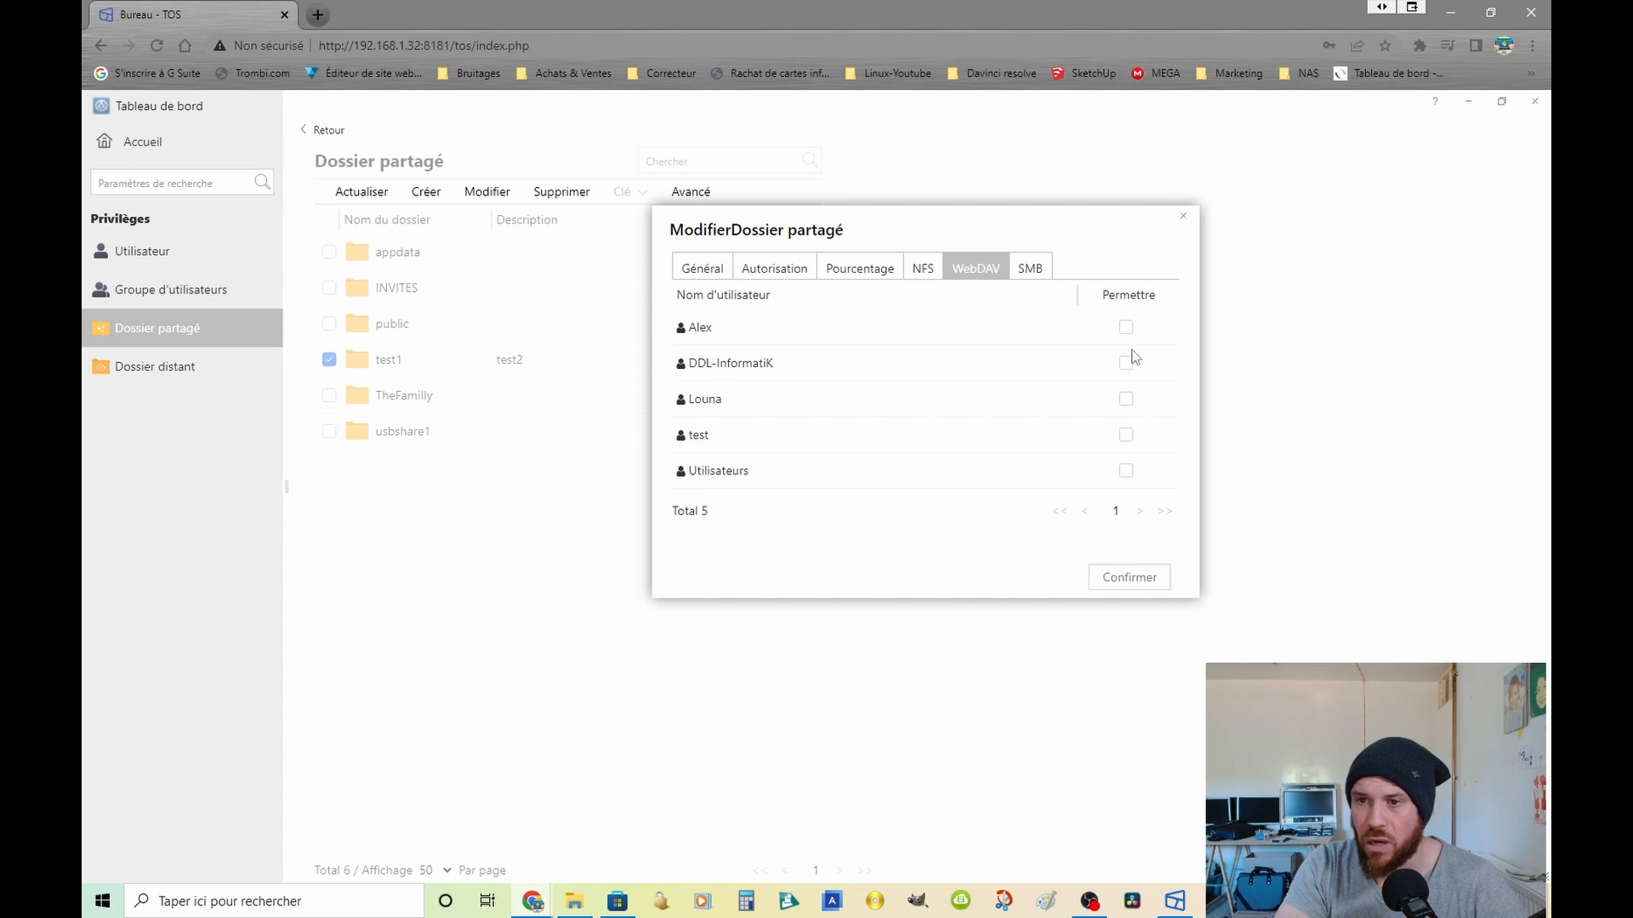
pyautogui.click(1032, 268)
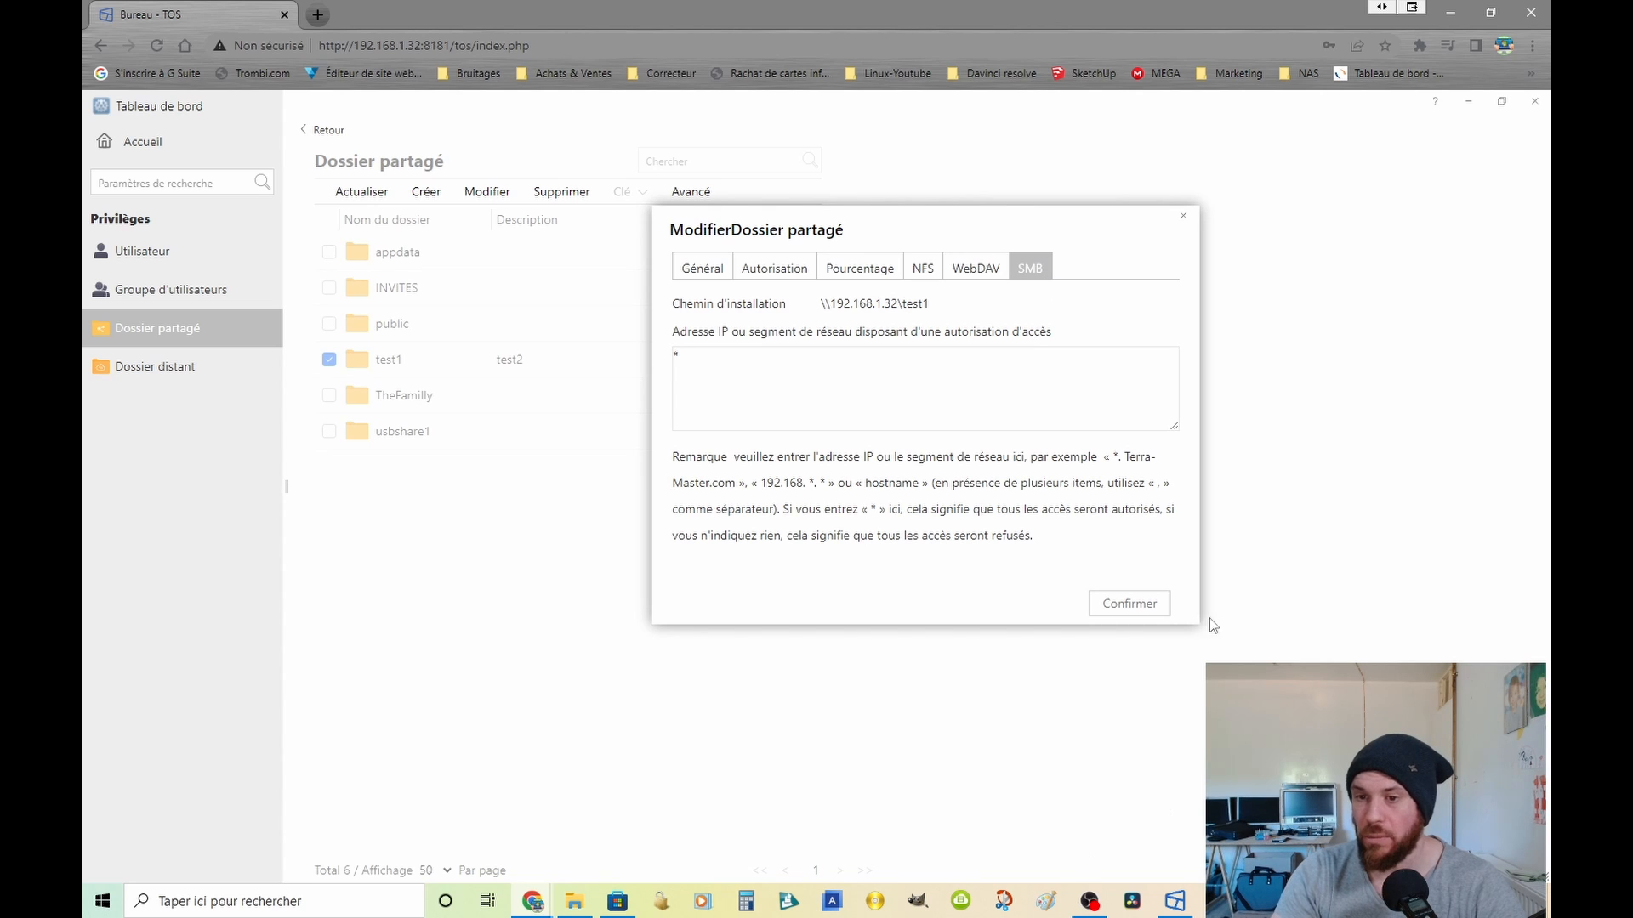
pyautogui.click(1153, 603)
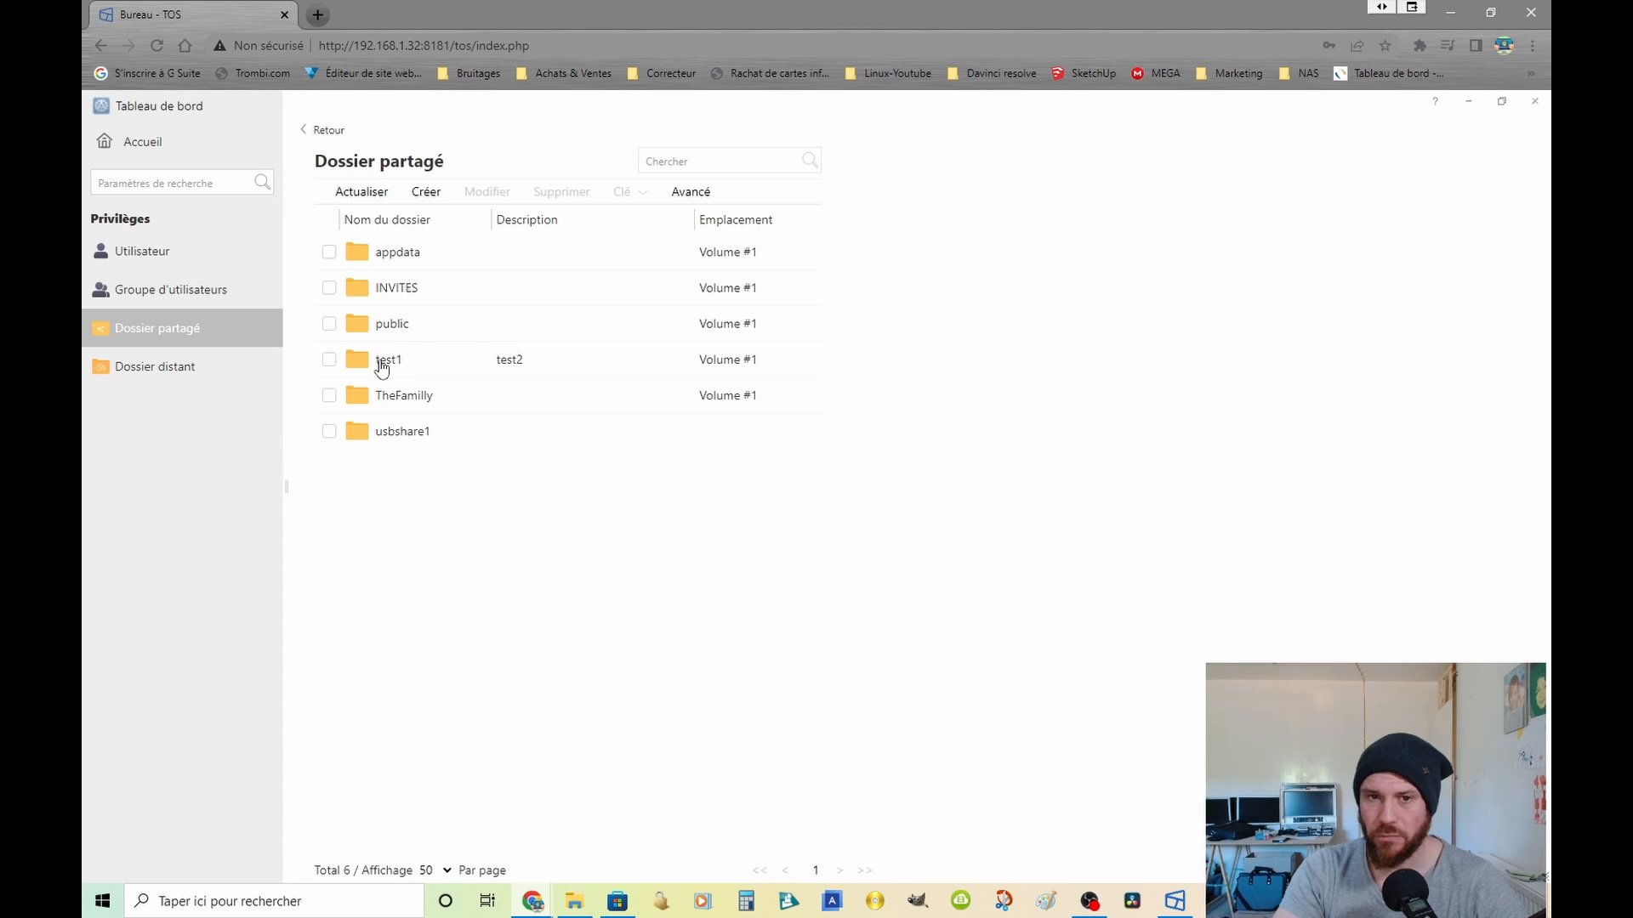
# Step: Review the admin user group's general details, member users and shared-folder permissions, and close its settings
pyautogui.click(213, 306)
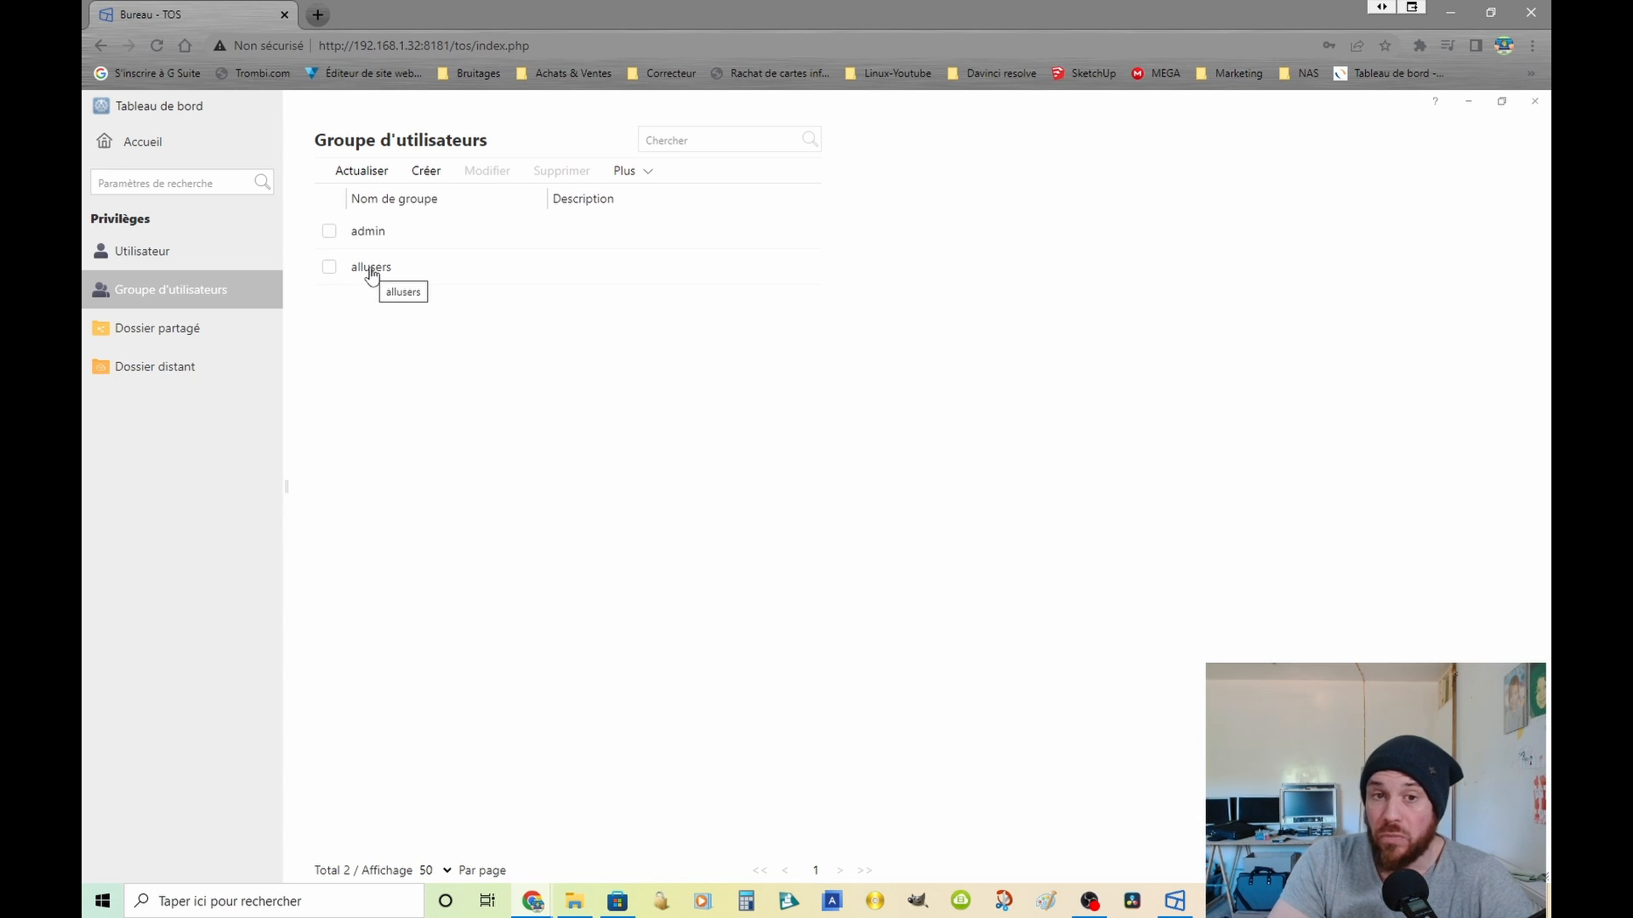
pyautogui.click(328, 235)
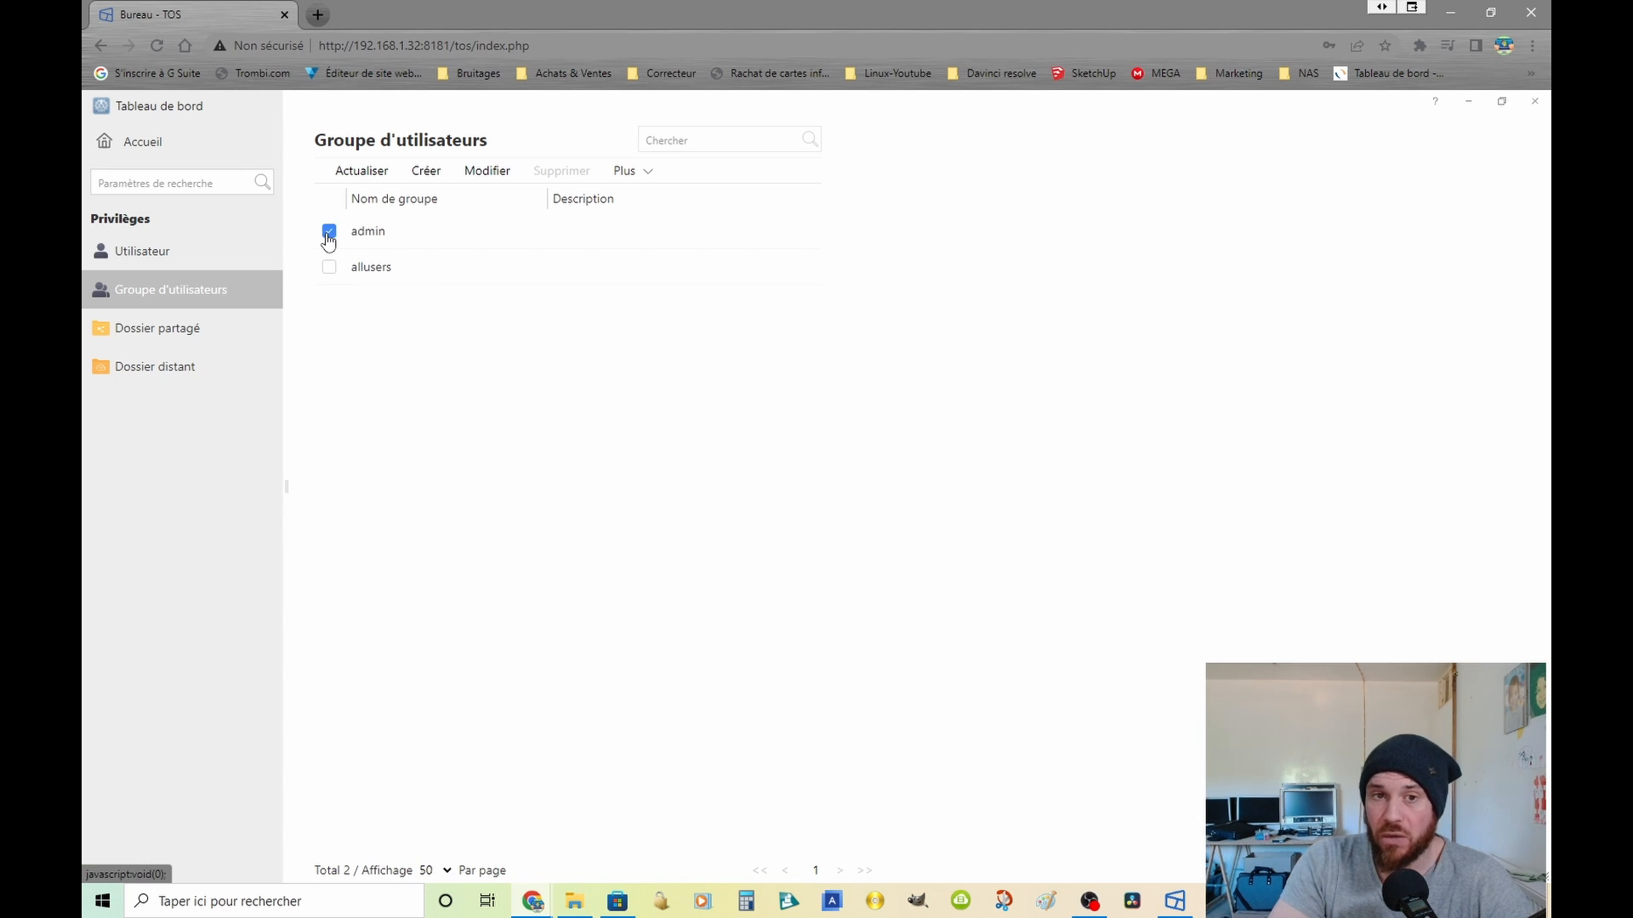
pyautogui.click(478, 170)
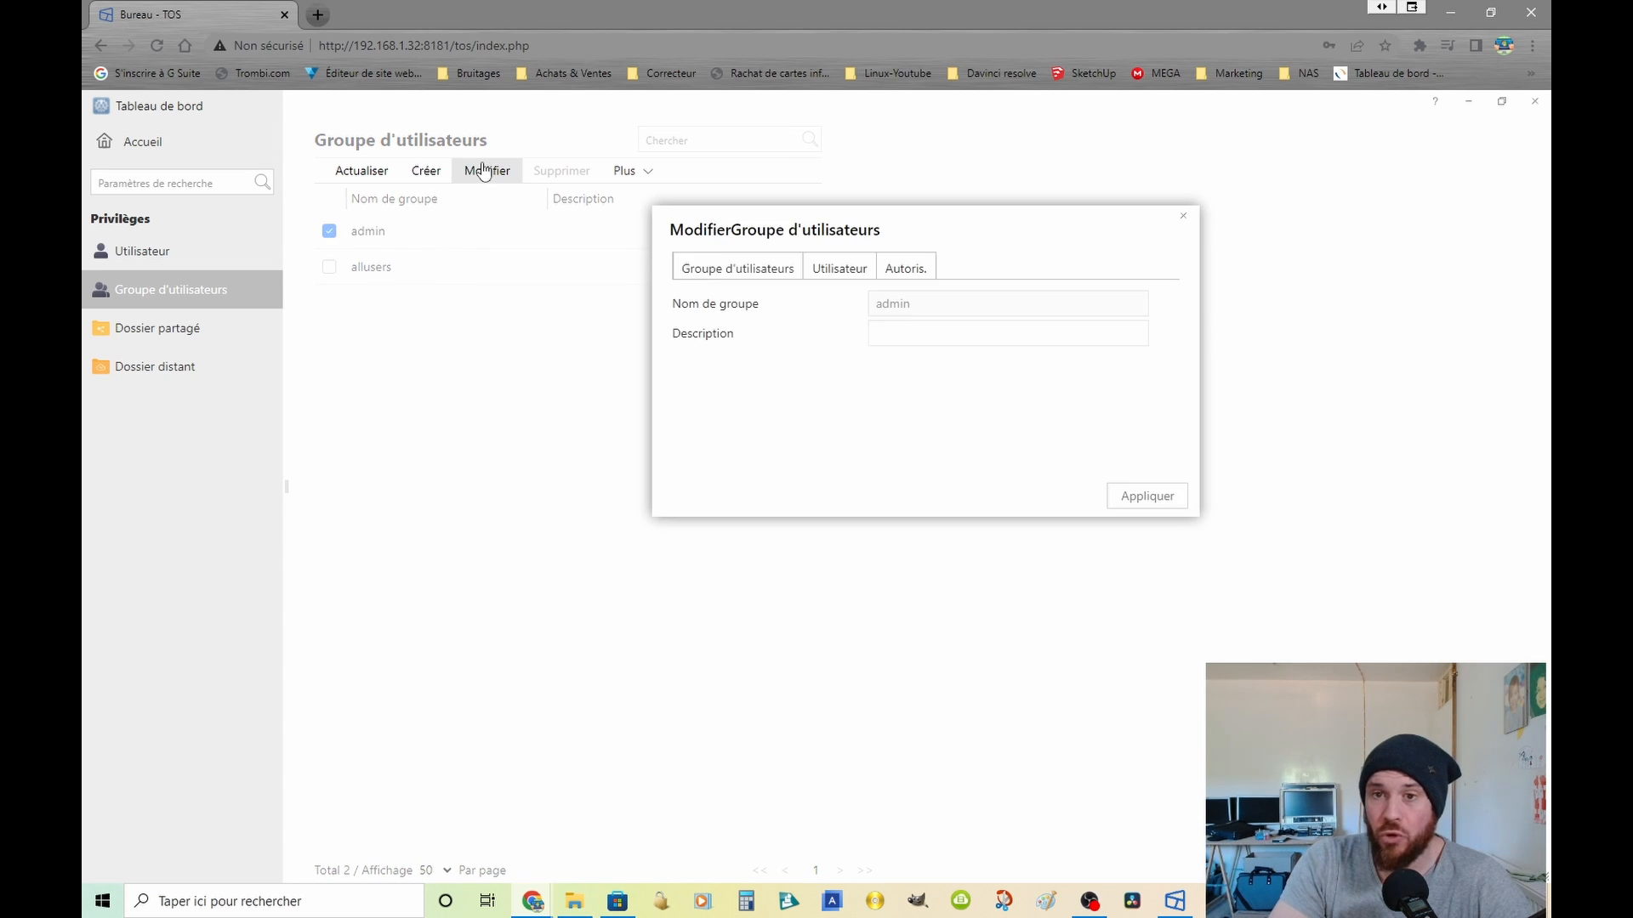
pyautogui.click(843, 267)
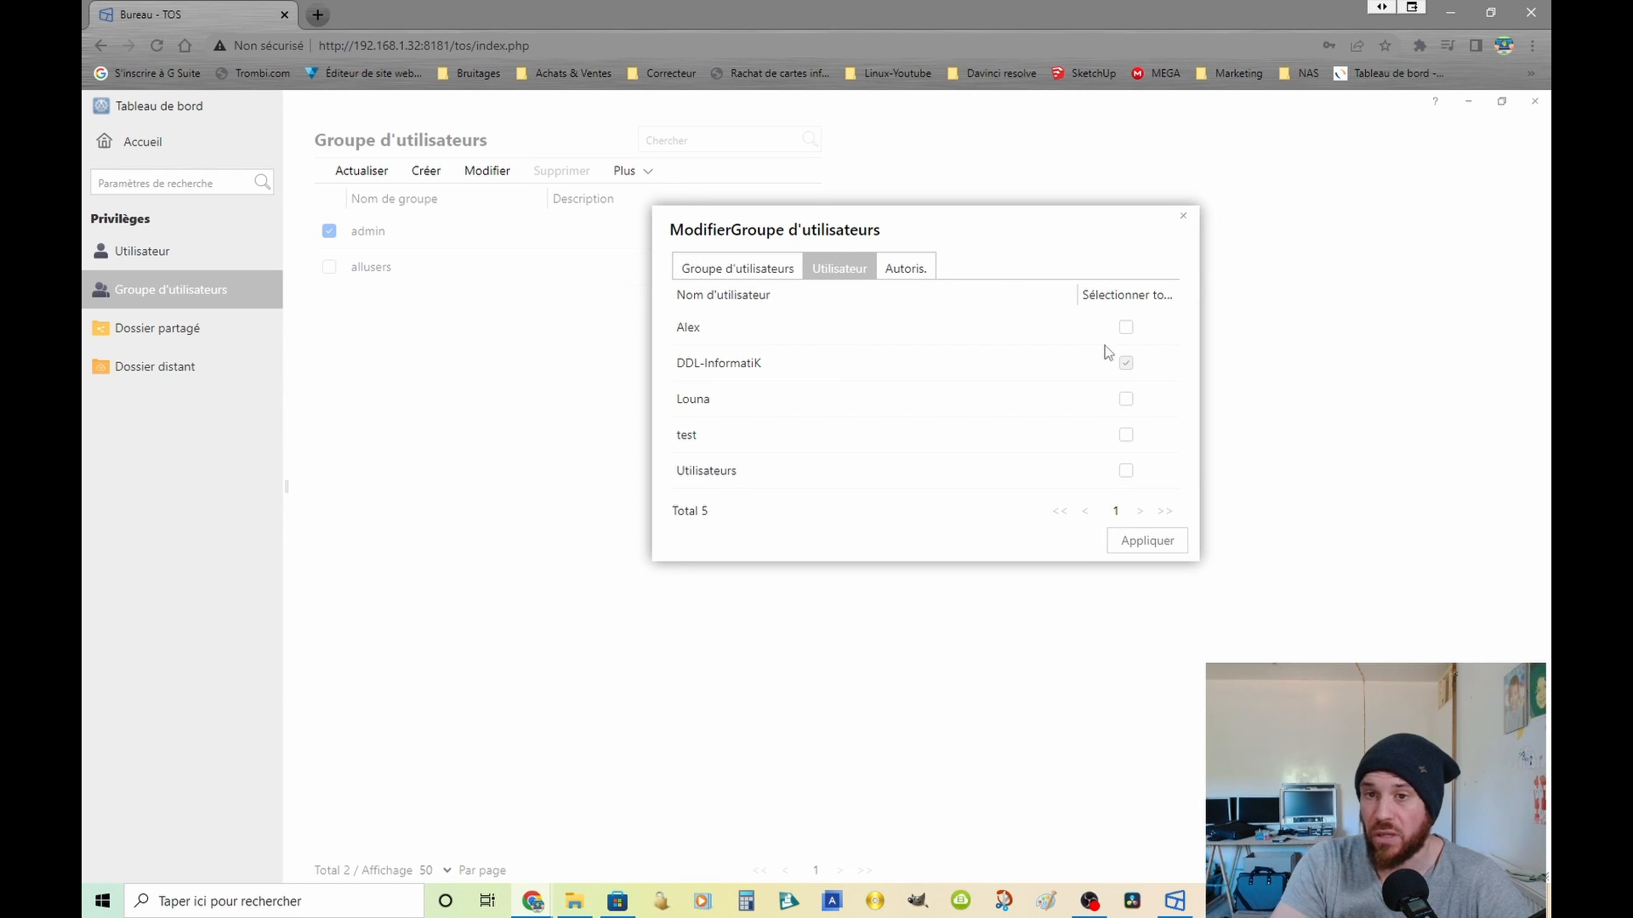
pyautogui.click(889, 269)
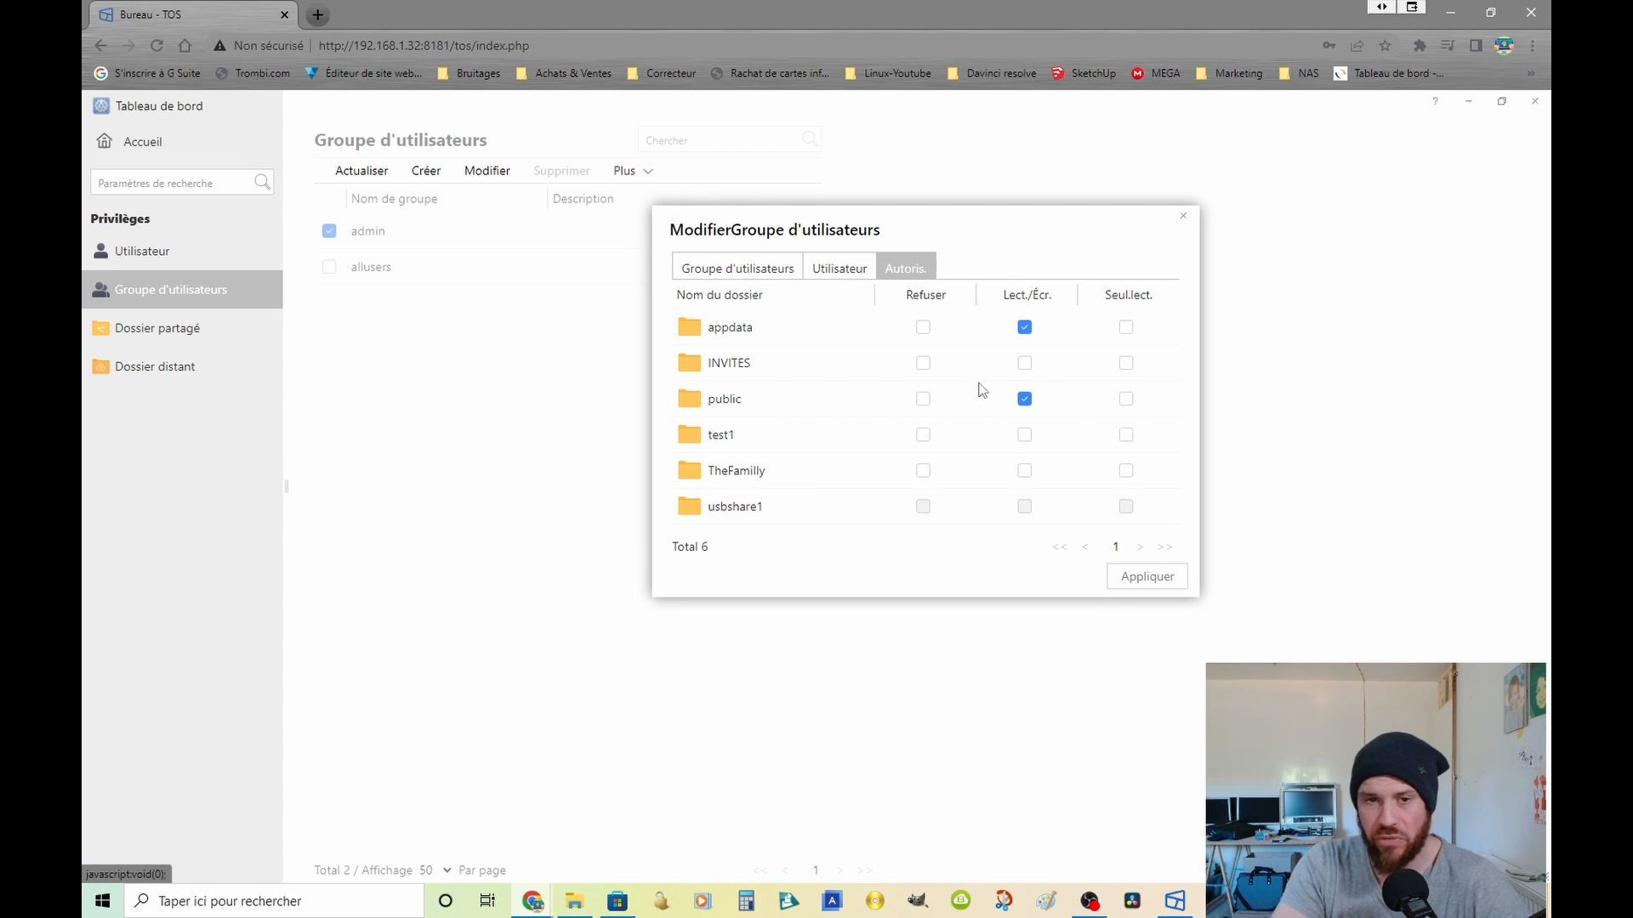
pyautogui.click(1178, 576)
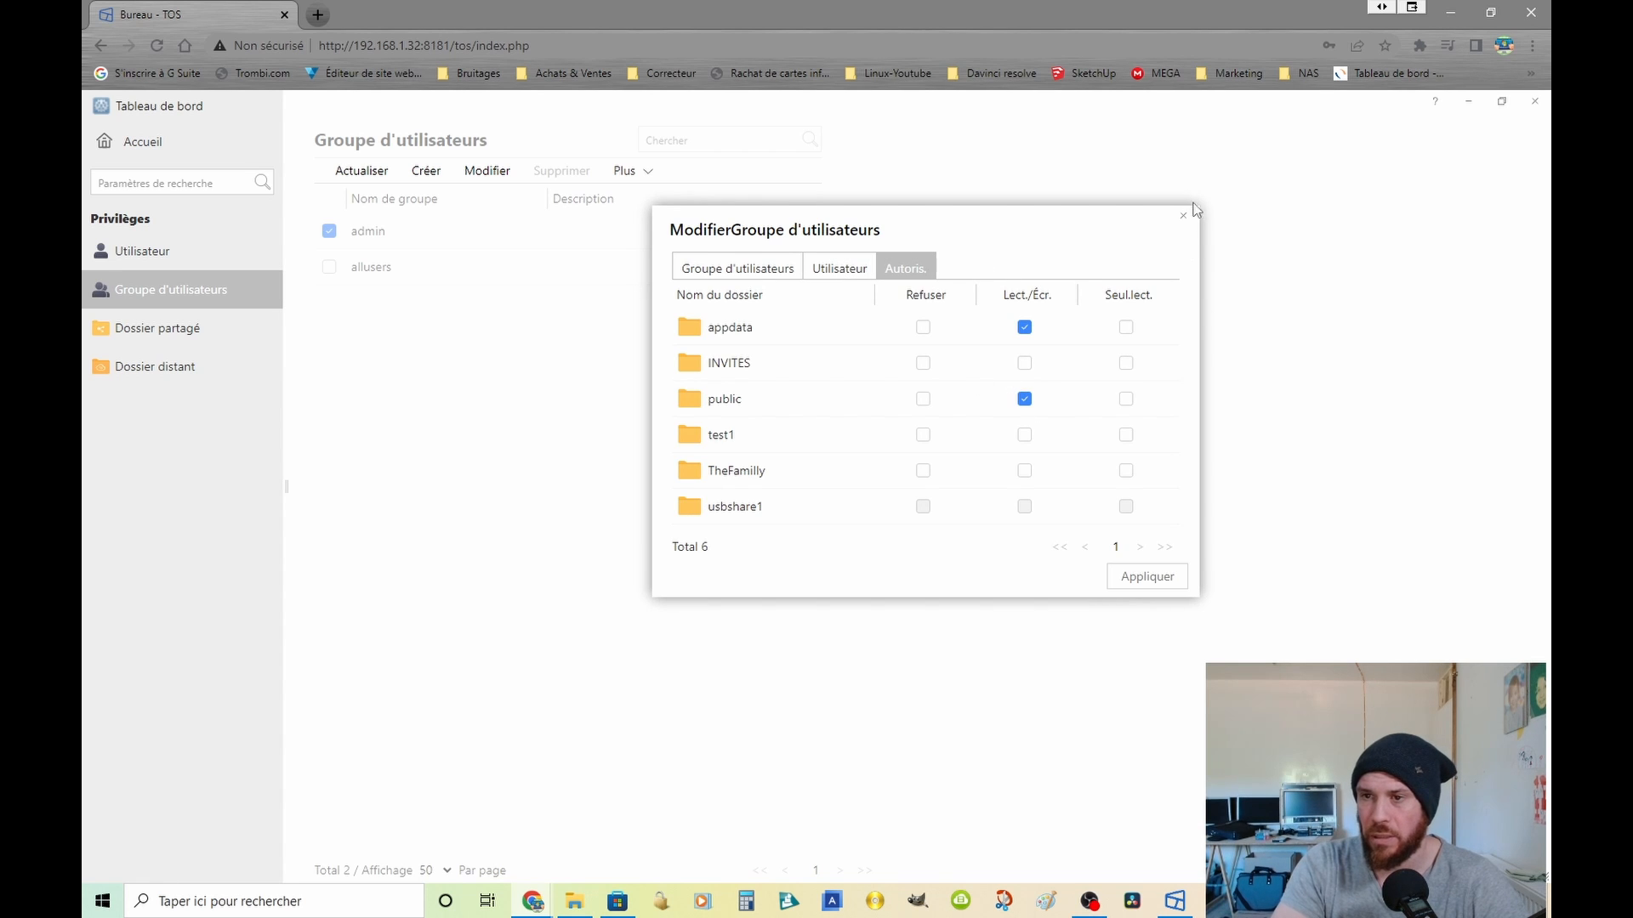
pyautogui.click(1182, 217)
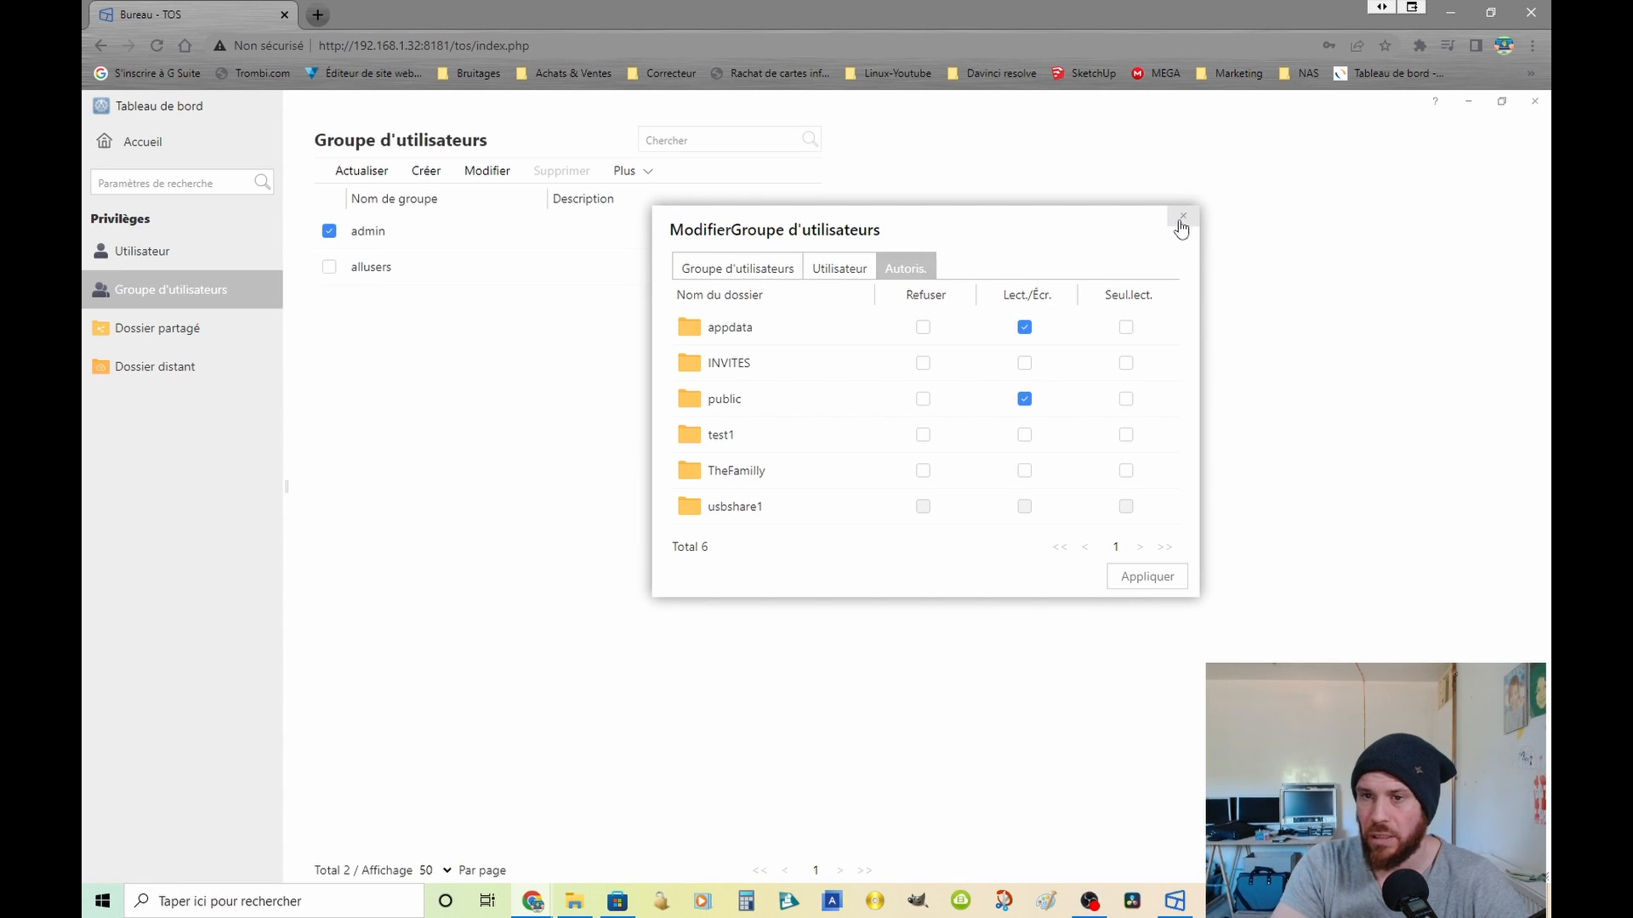
pyautogui.click(329, 269)
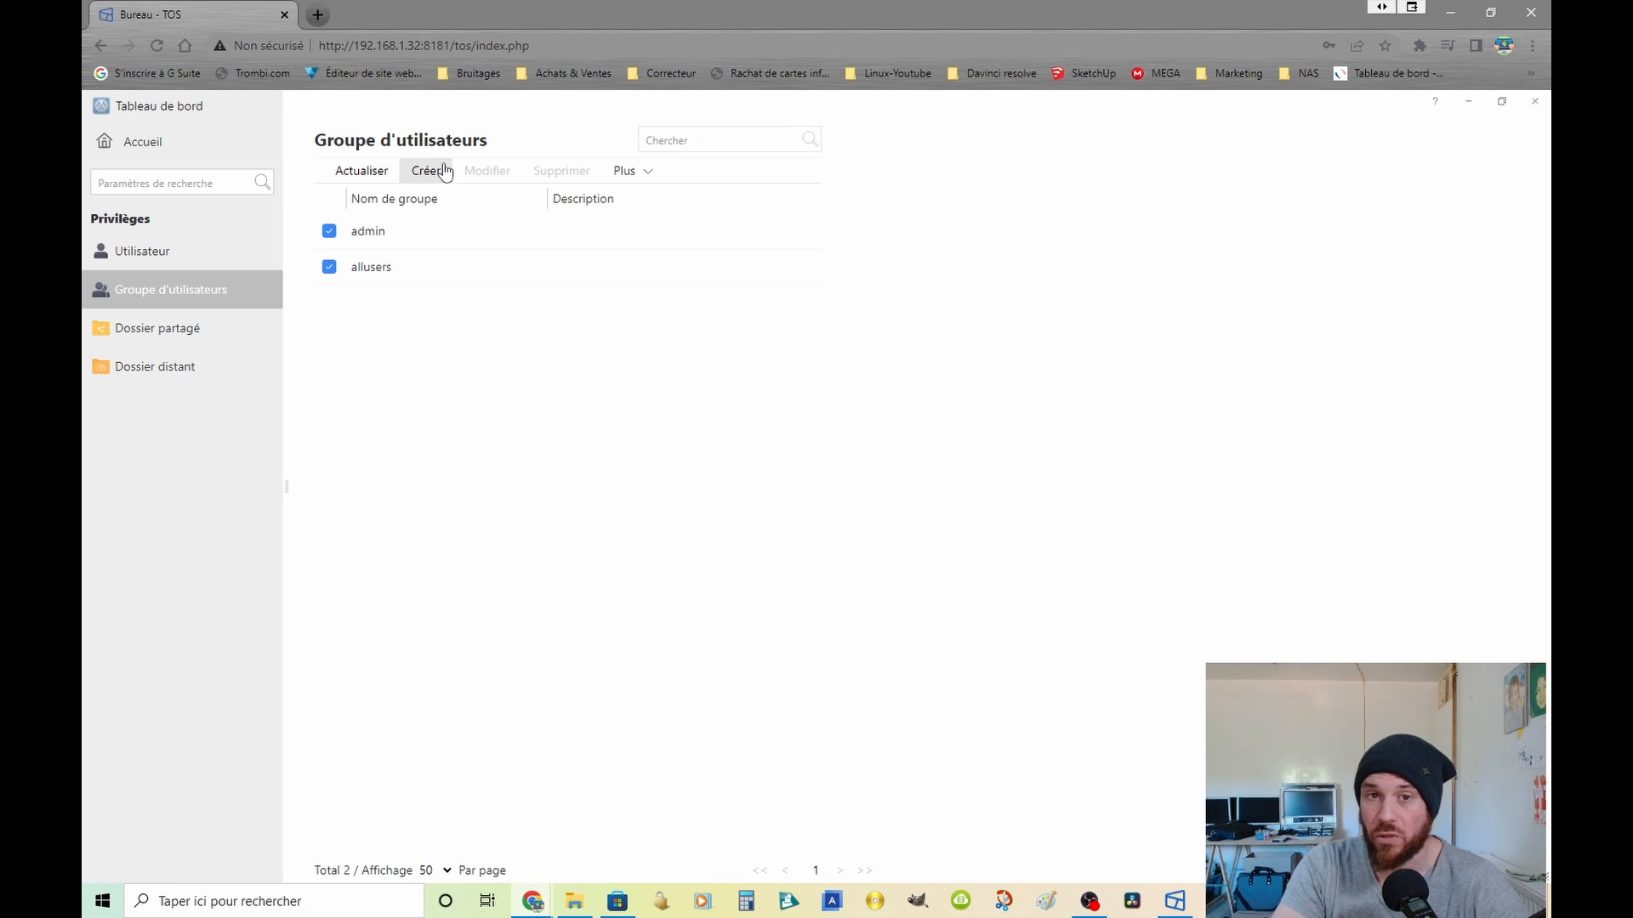
pyautogui.click(329, 231)
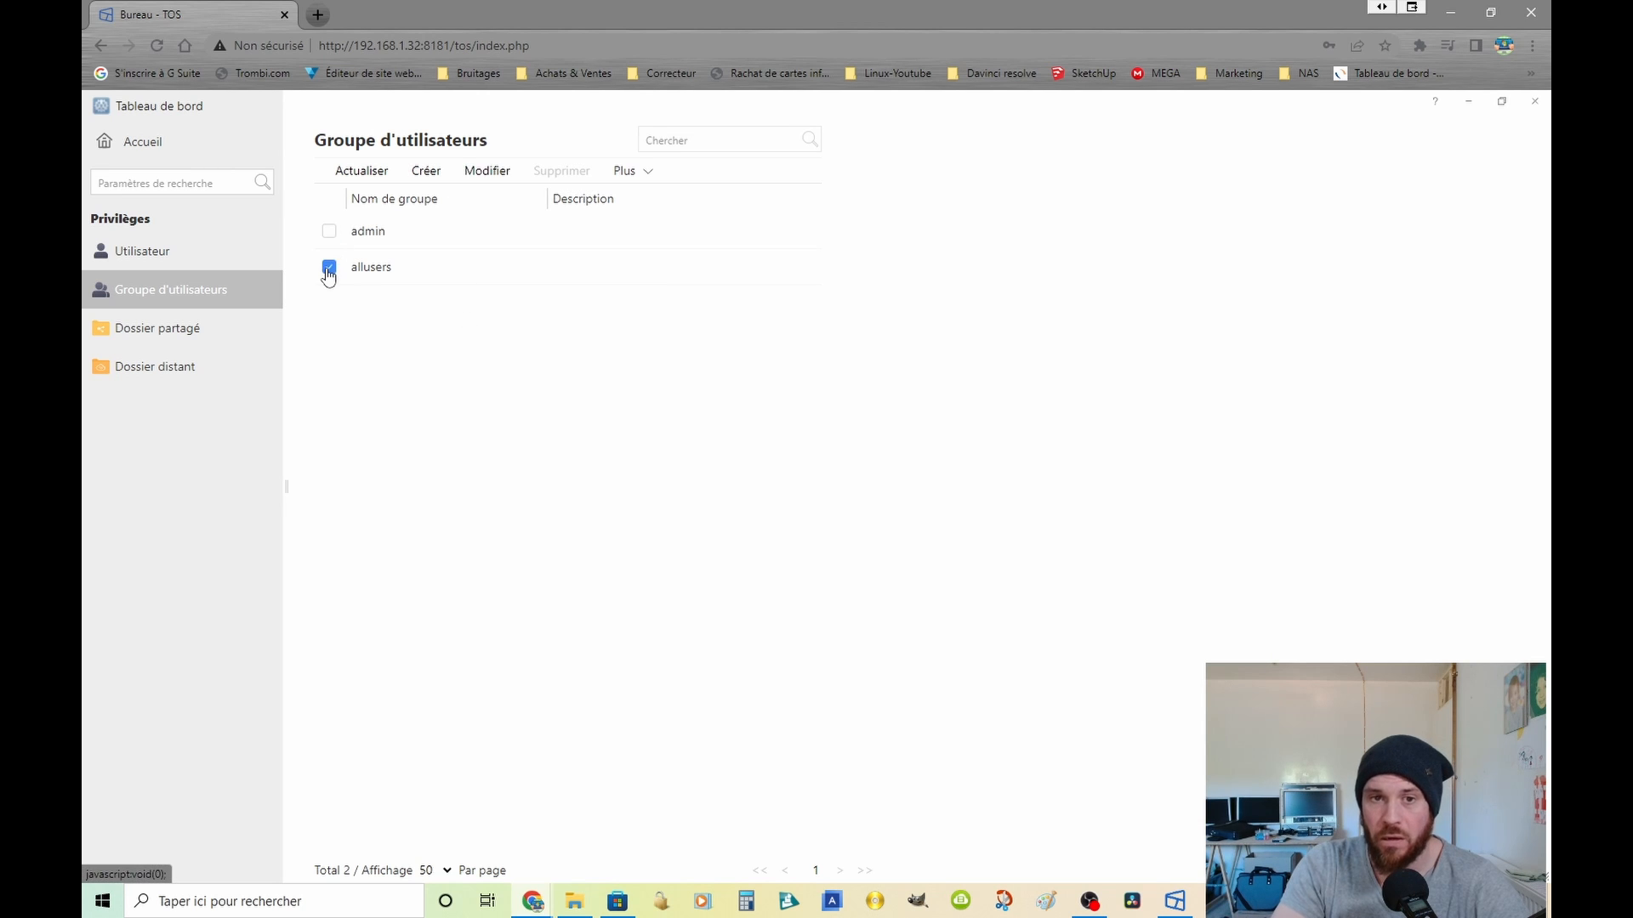
pyautogui.click(329, 268)
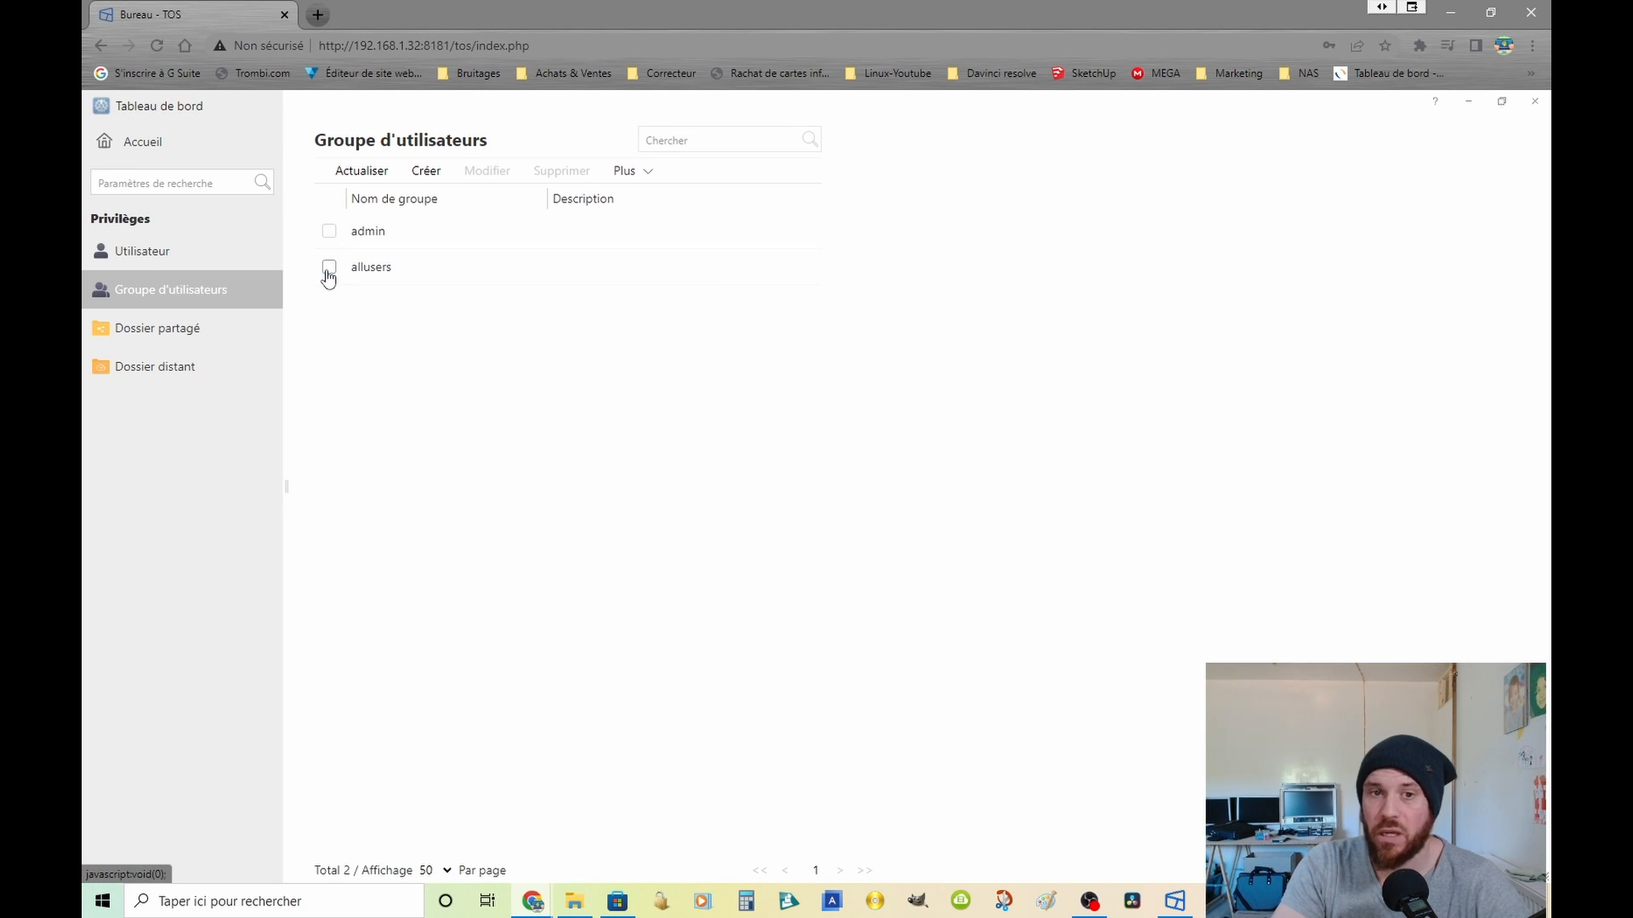
# Step: Delete the user account test from the NAS users
pyautogui.click(132, 258)
pyautogui.click(848, 531)
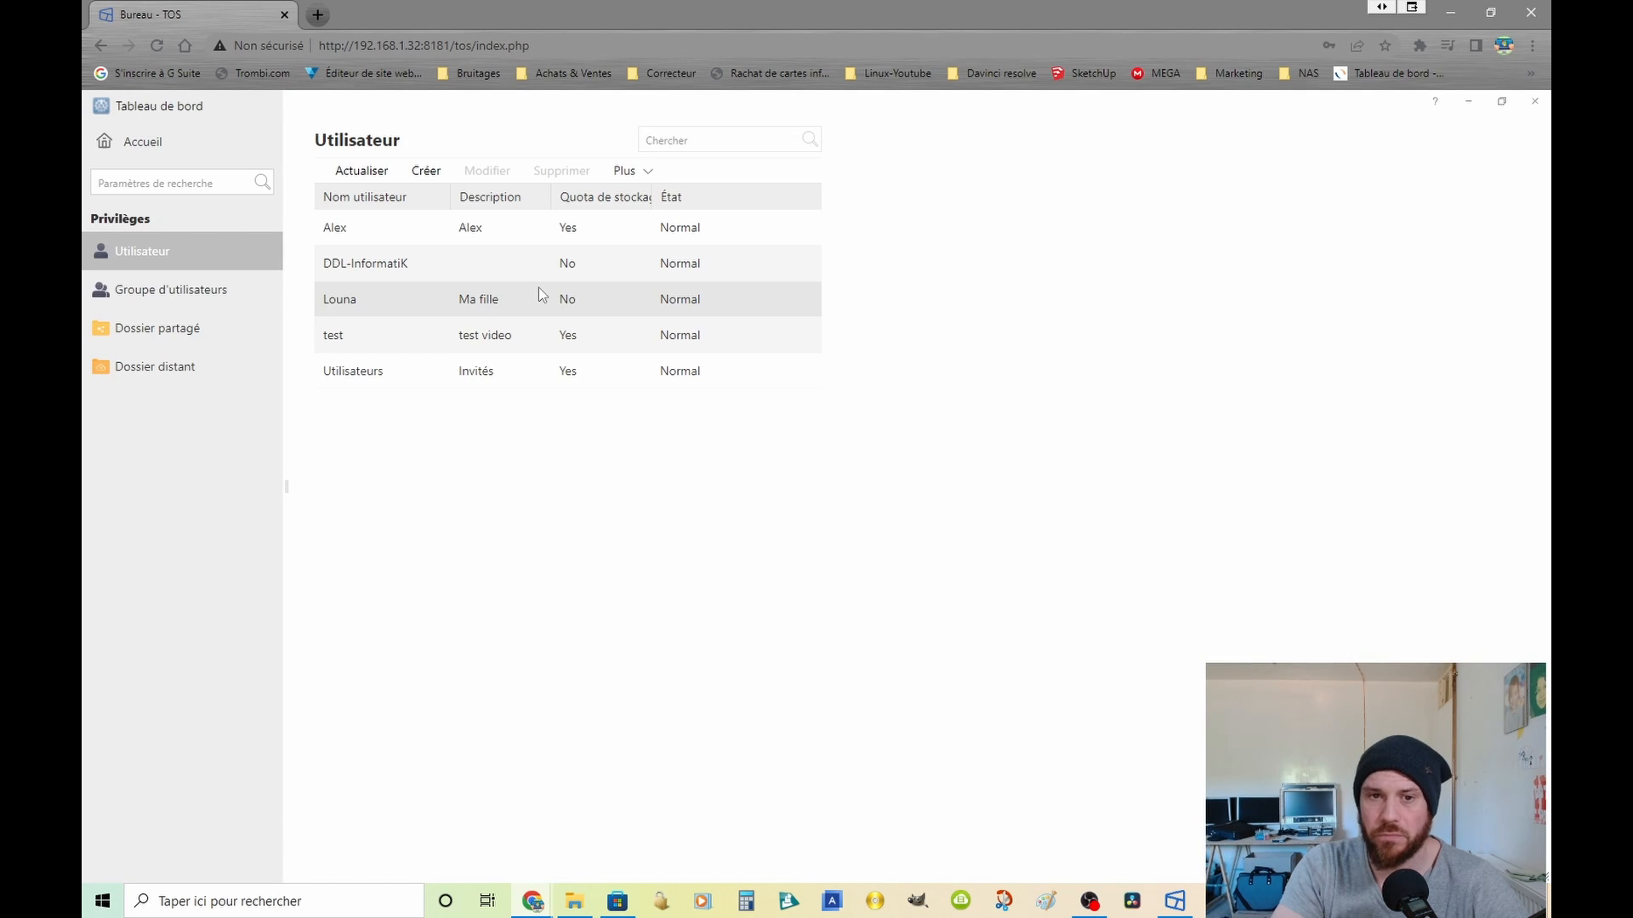
pyautogui.click(378, 340)
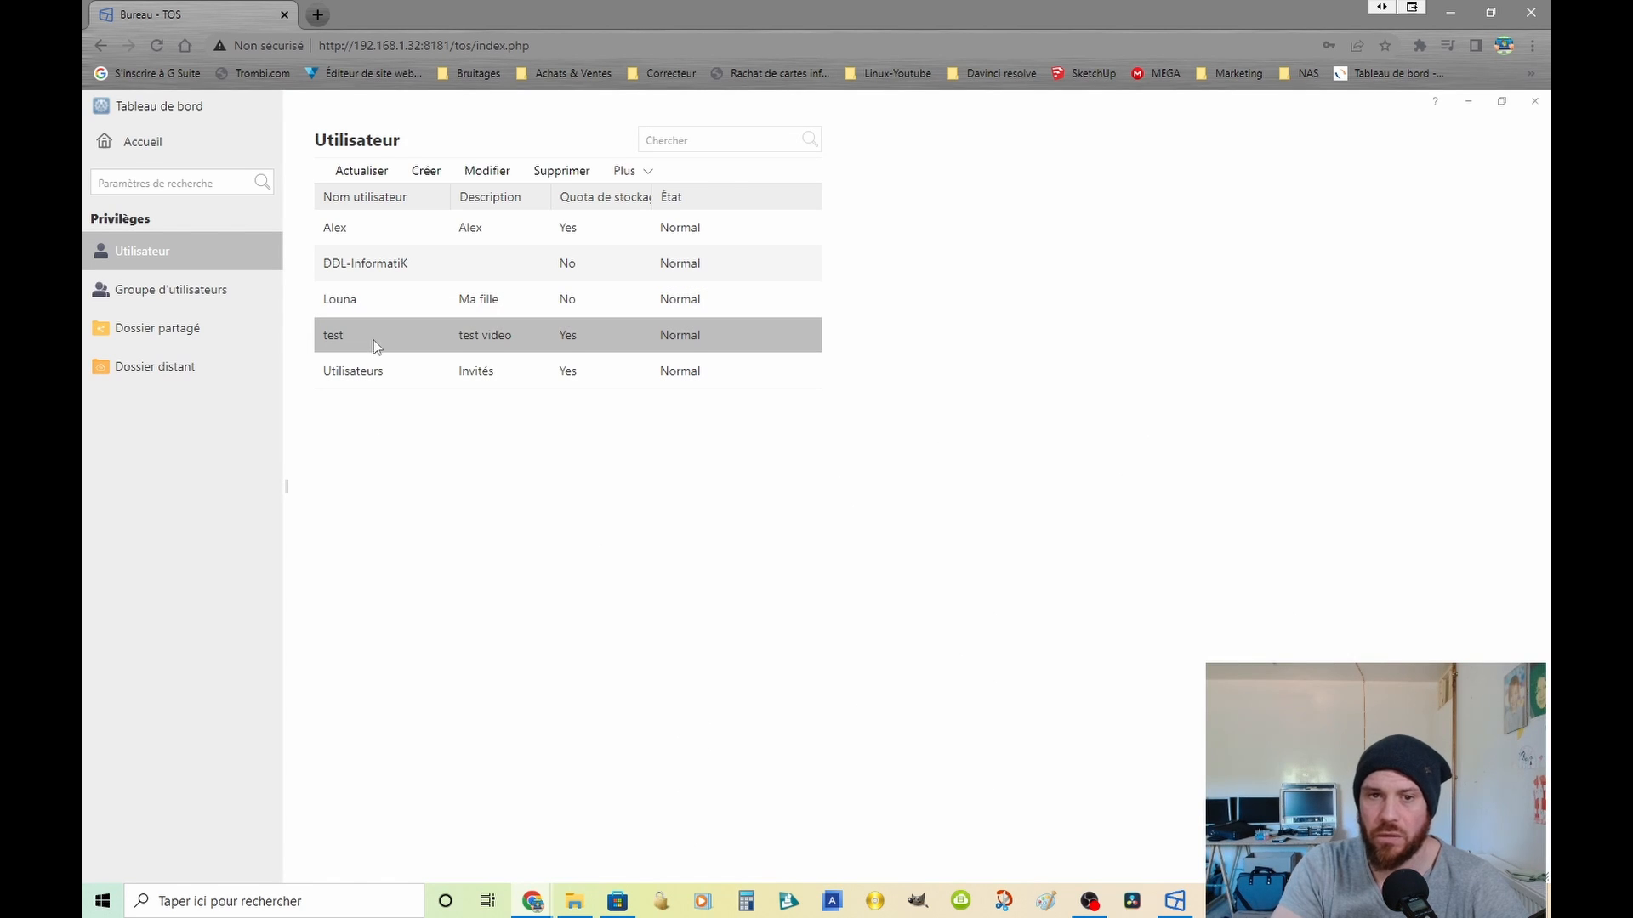
pyautogui.click(559, 170)
pyautogui.click(888, 161)
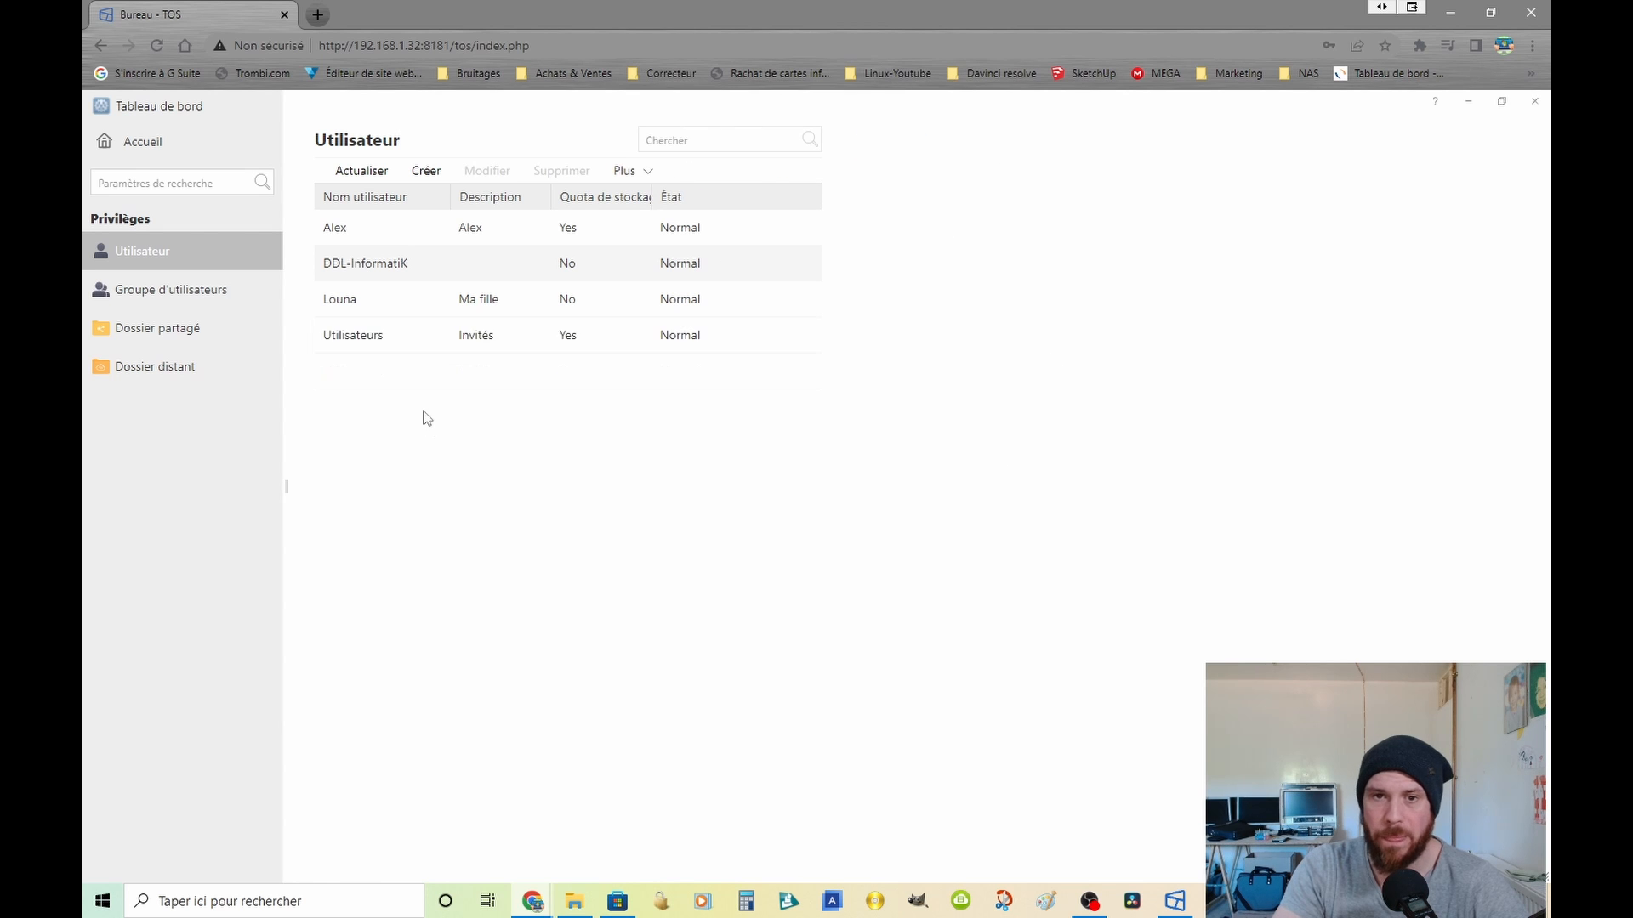
# Step: Begin creating a new user named youtube with the description test
pyautogui.click(426, 170)
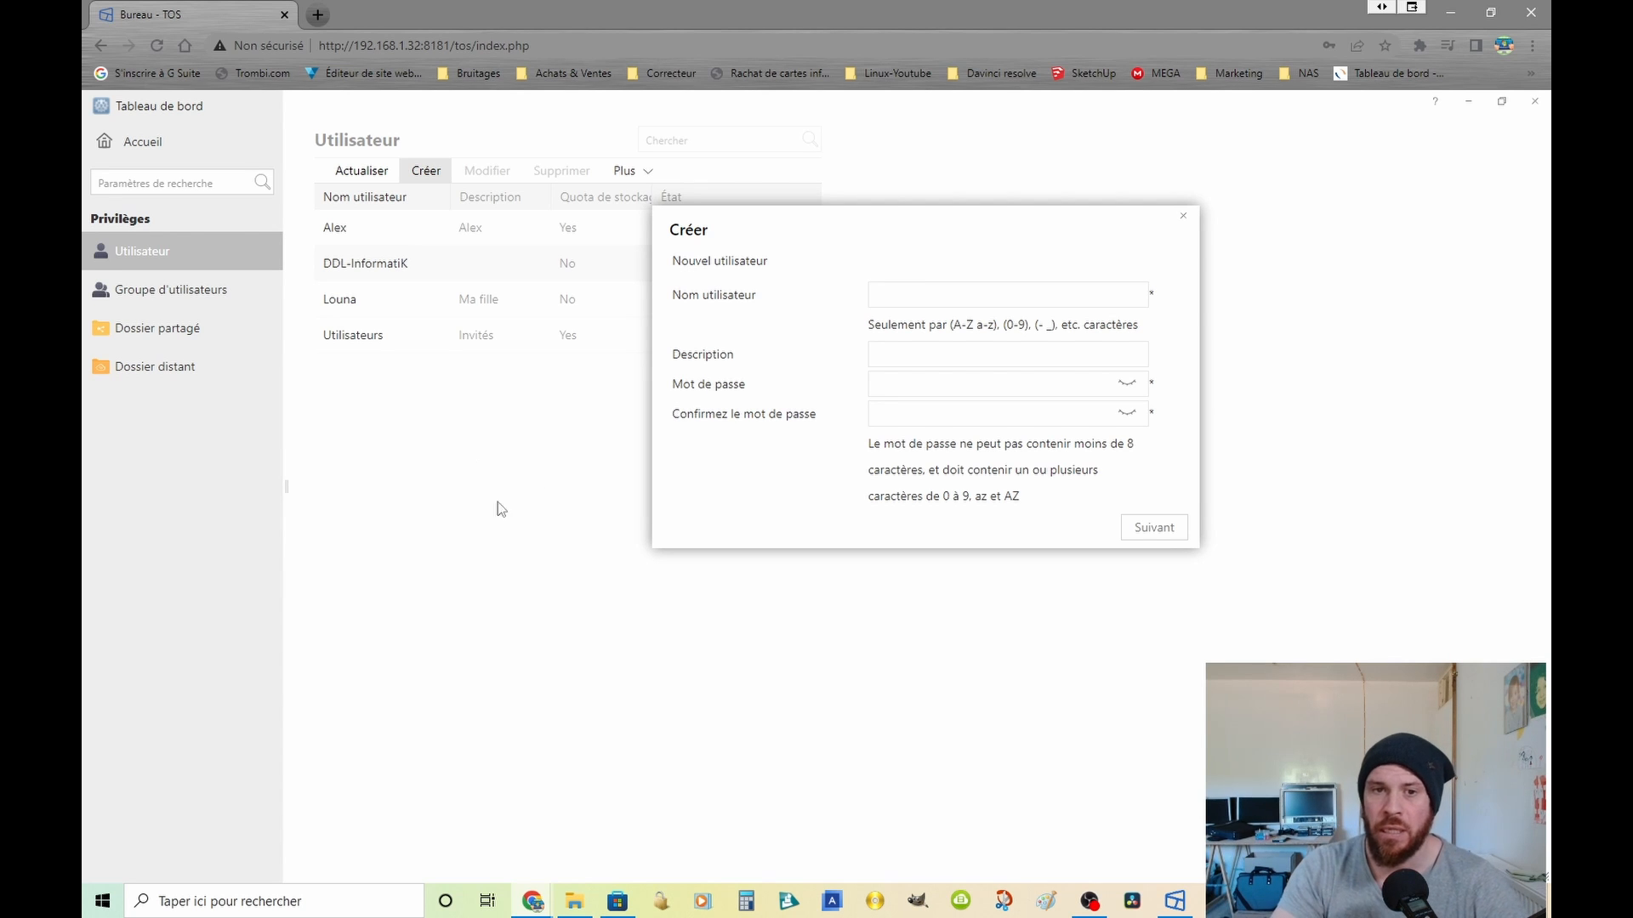
pyautogui.click(932, 298)
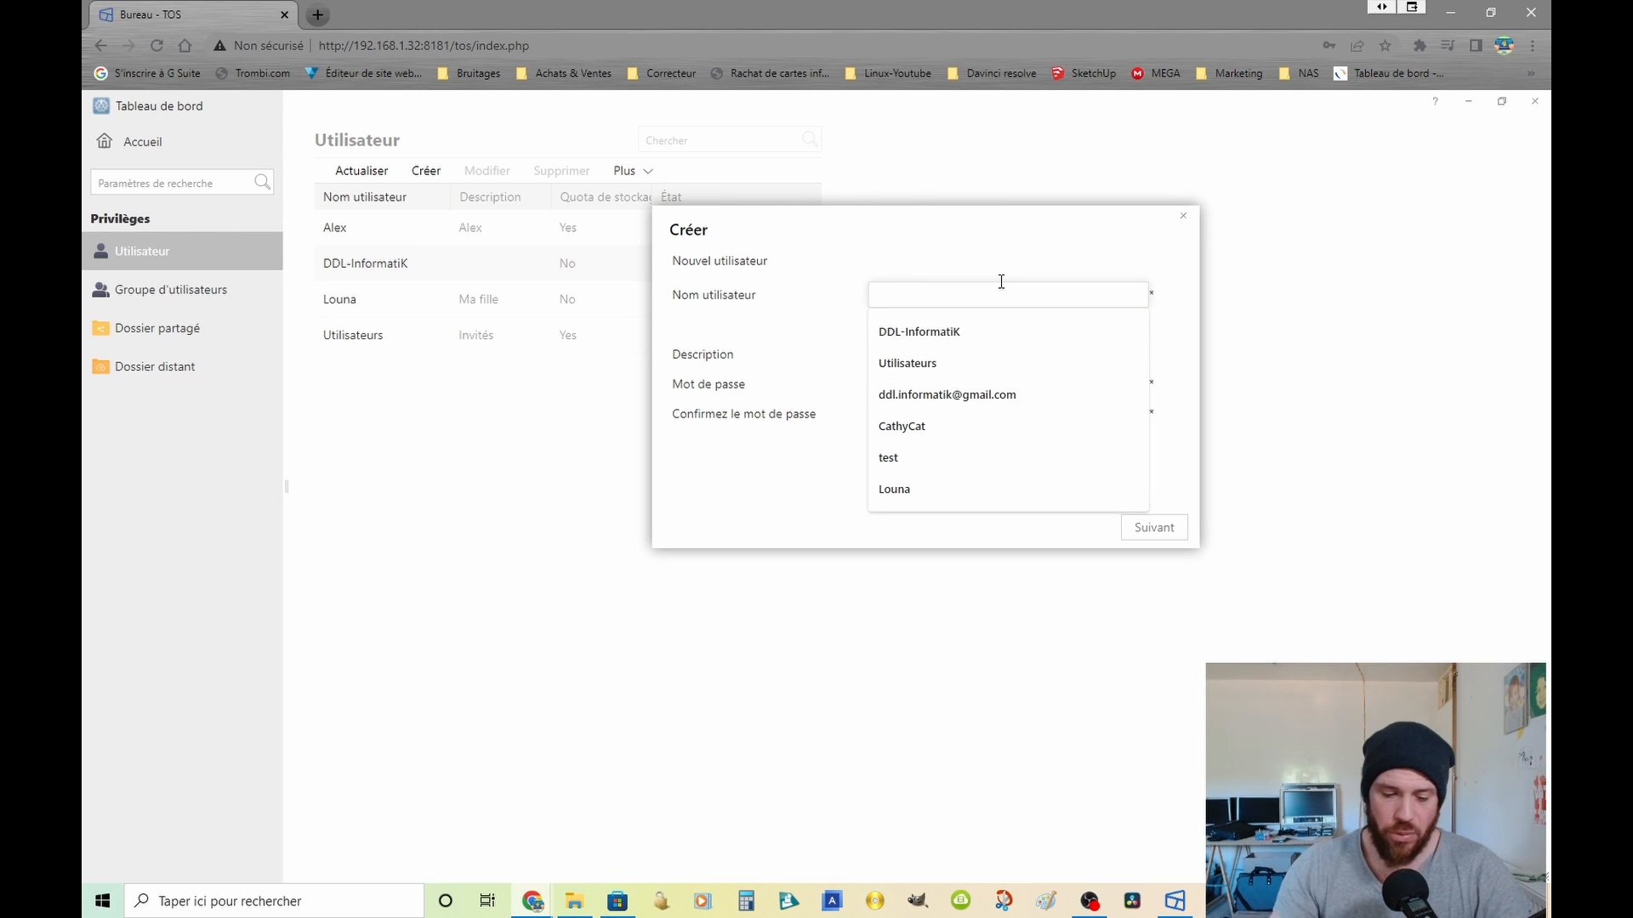
pyautogui.write('youtube')
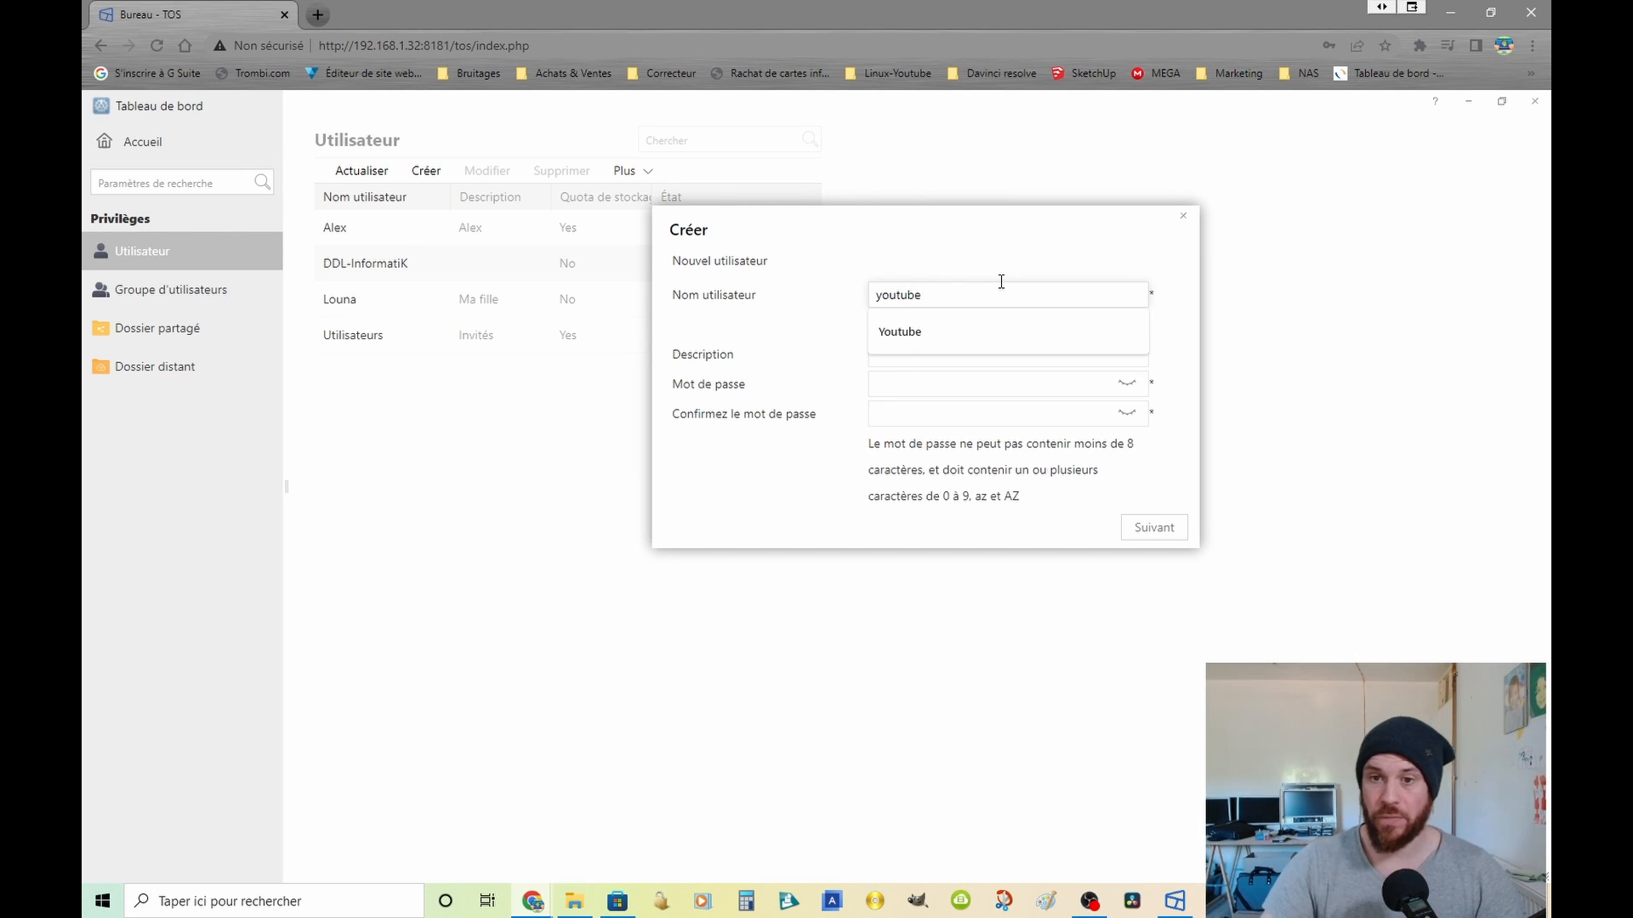
pyautogui.click(939, 357)
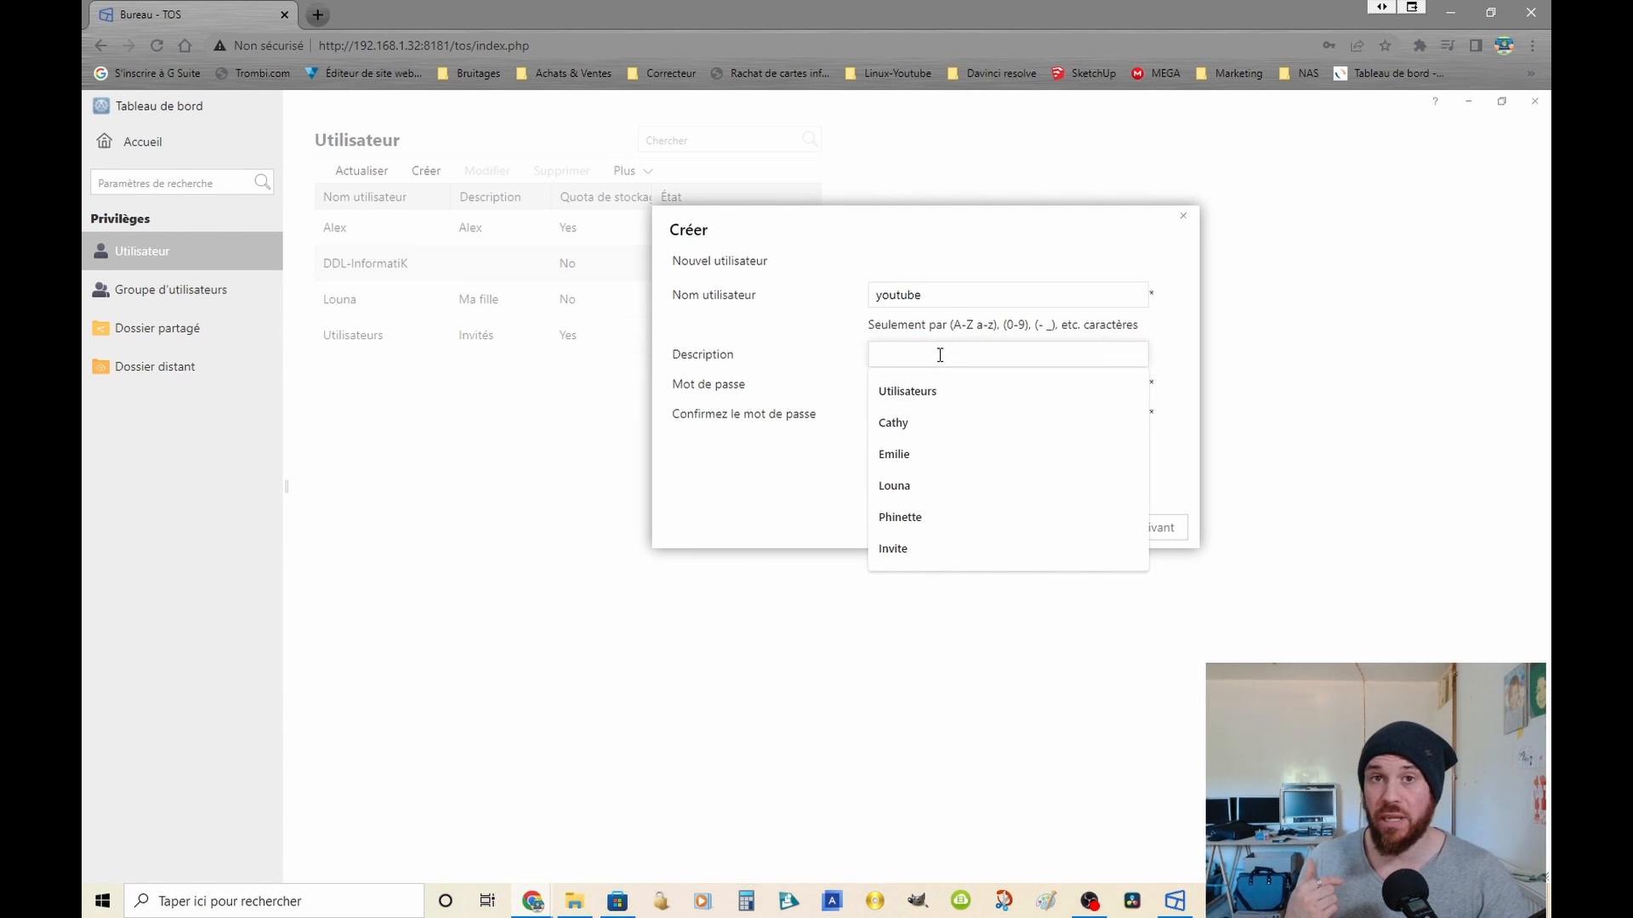
pyautogui.write('test')
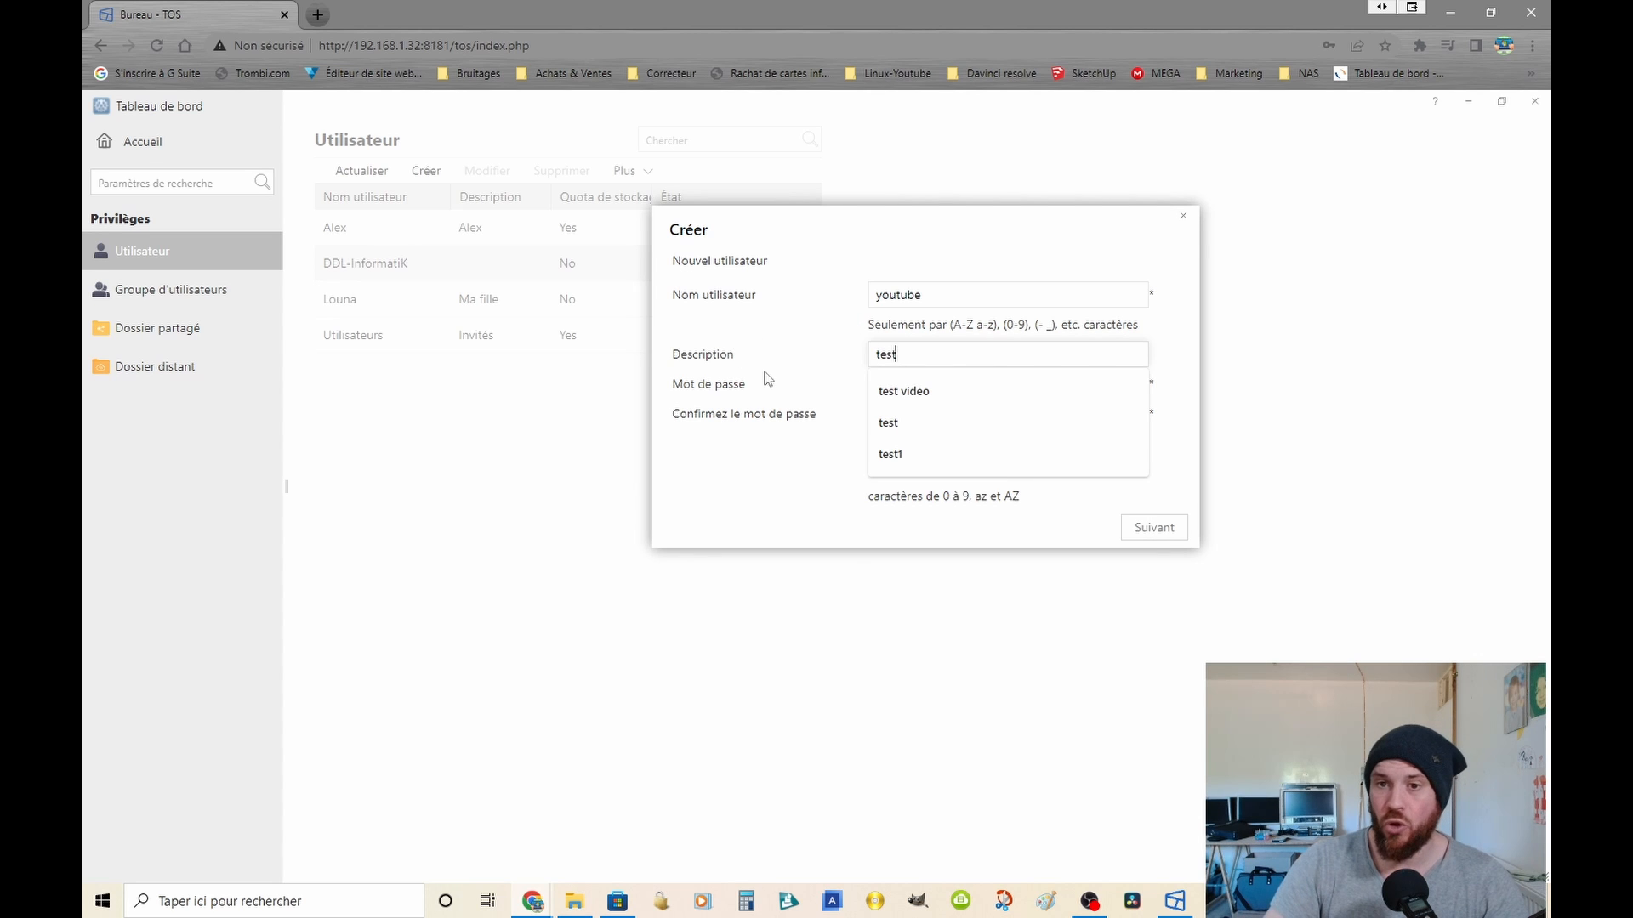
pyautogui.press('Tab')
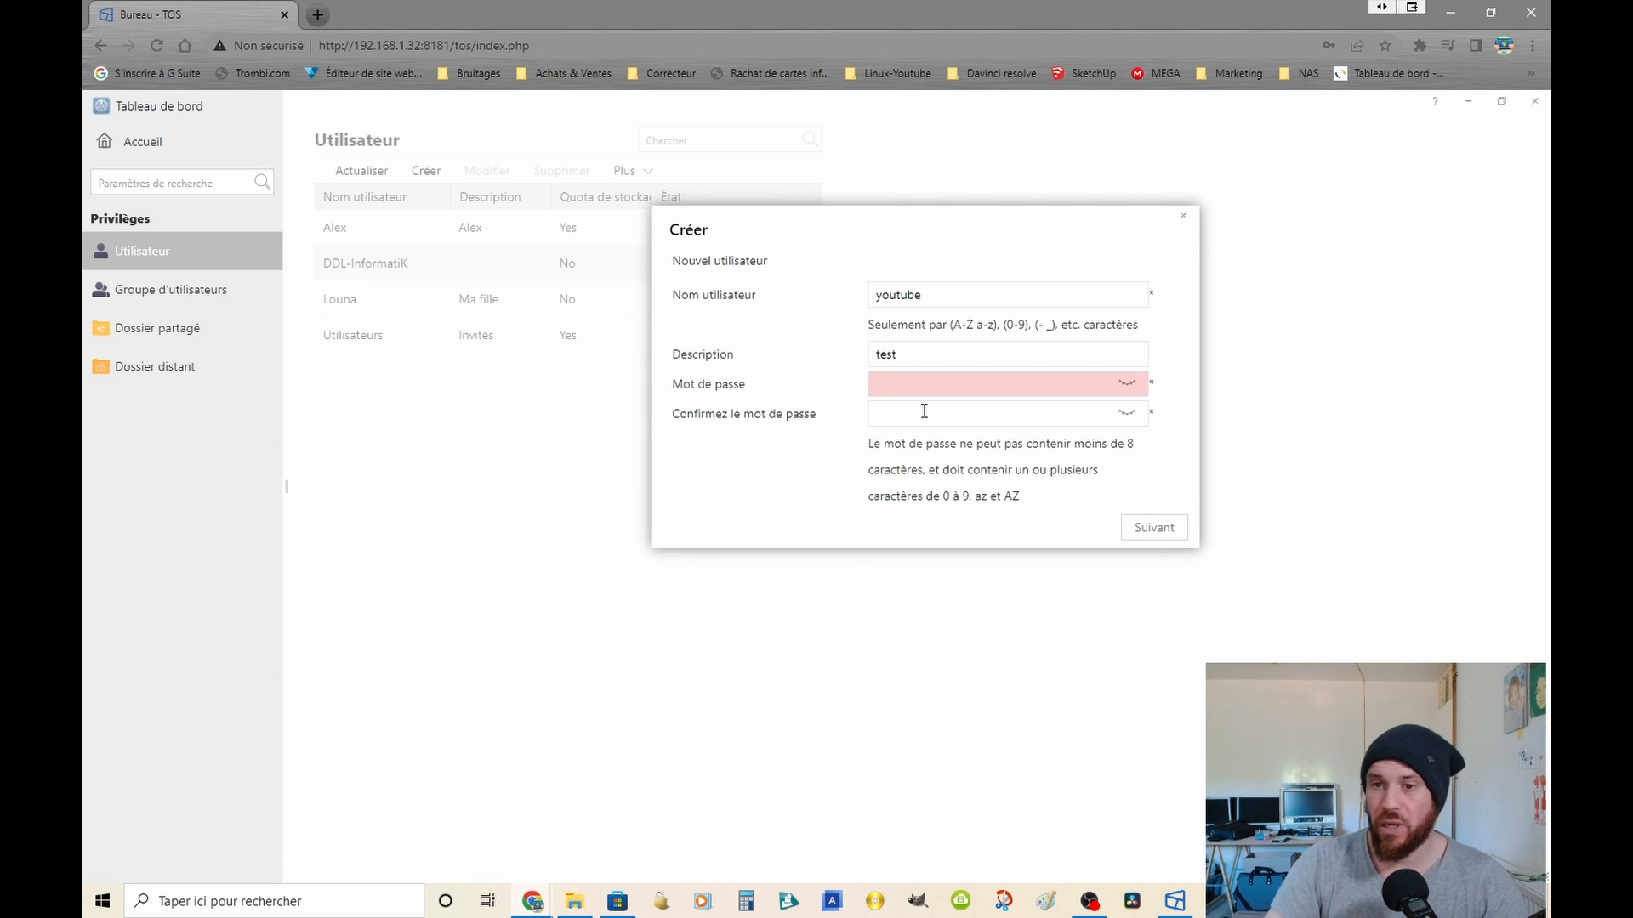
# Step: Enter and confirm the new user's password, reveal both entries for checking, and submit them without saving the password in the browser
pyautogui.click(916, 391)
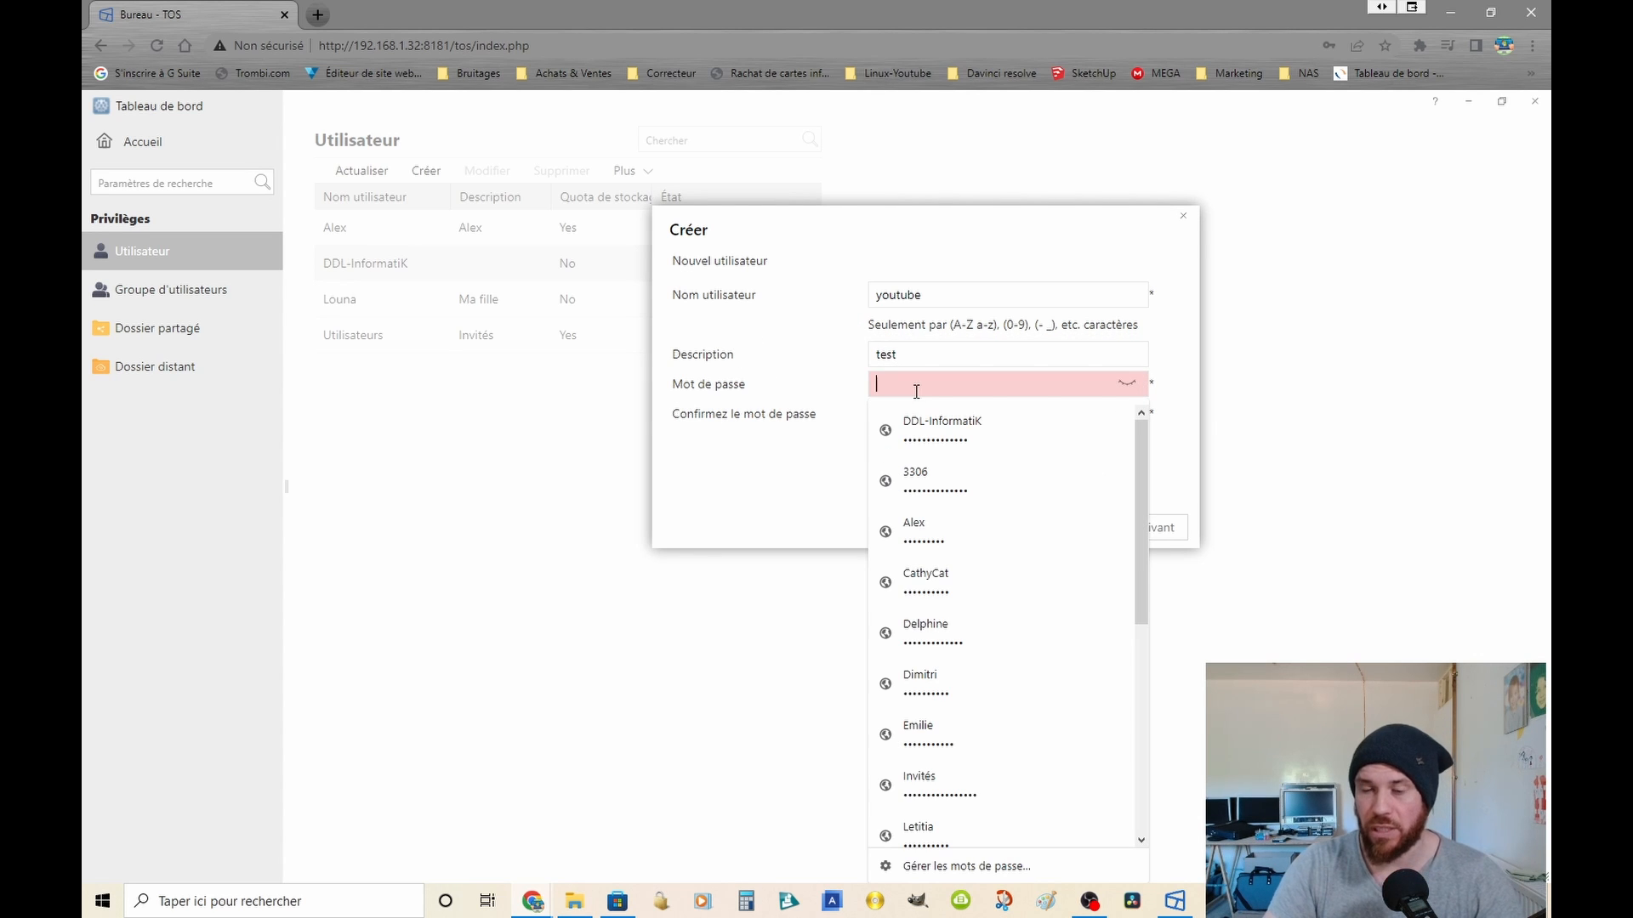
pyautogui.write('•')
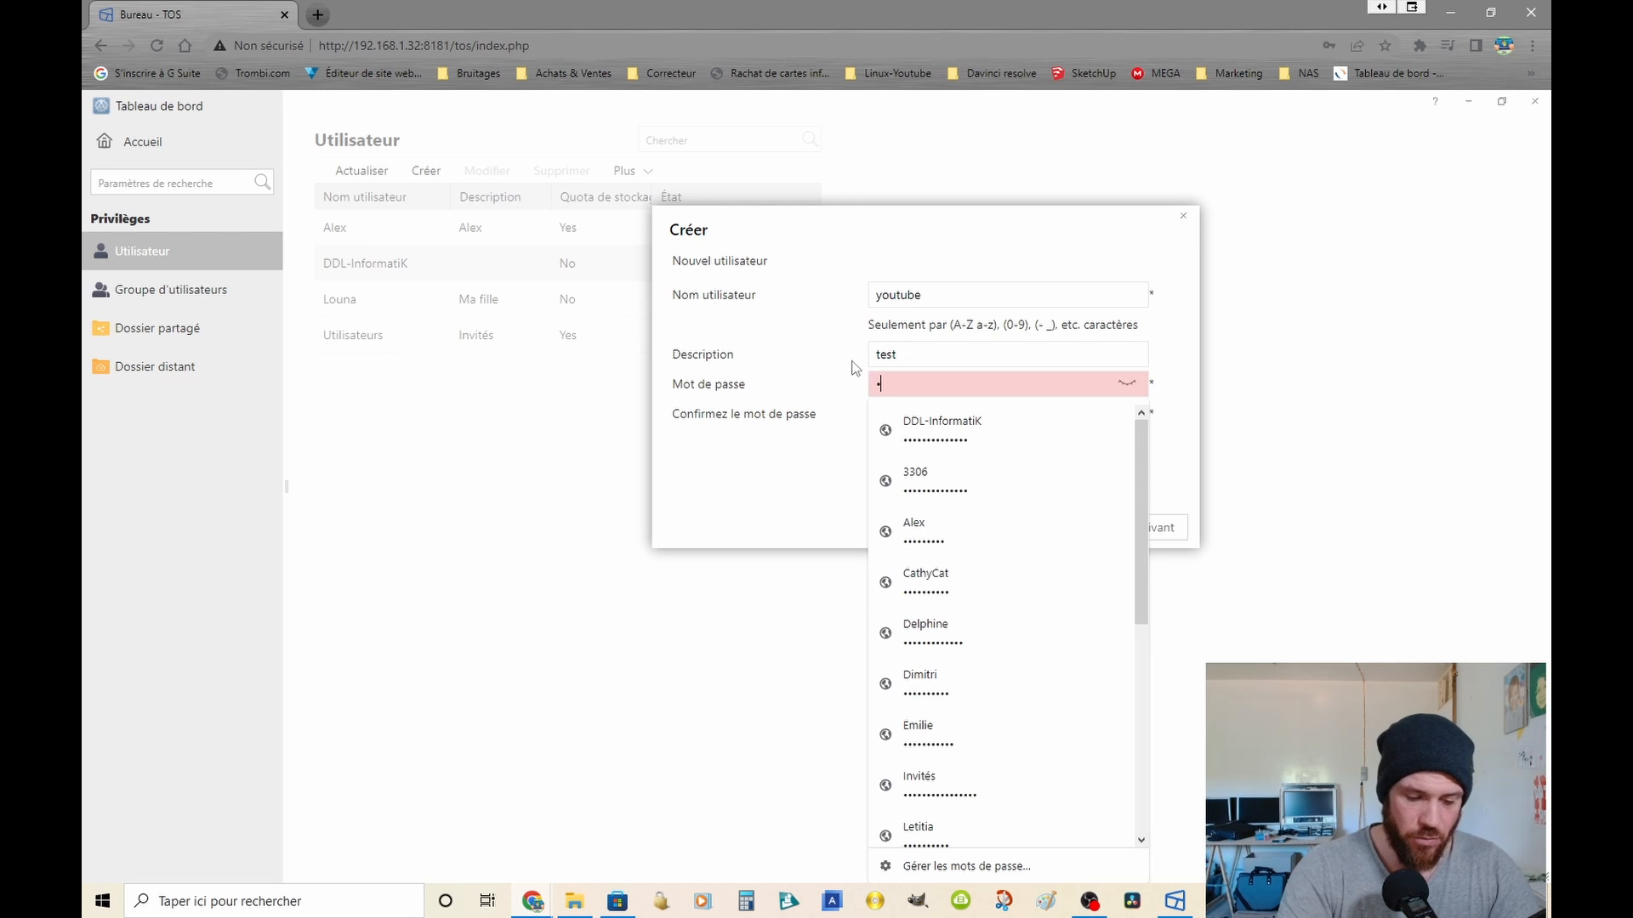
pyautogui.write('•••••••')
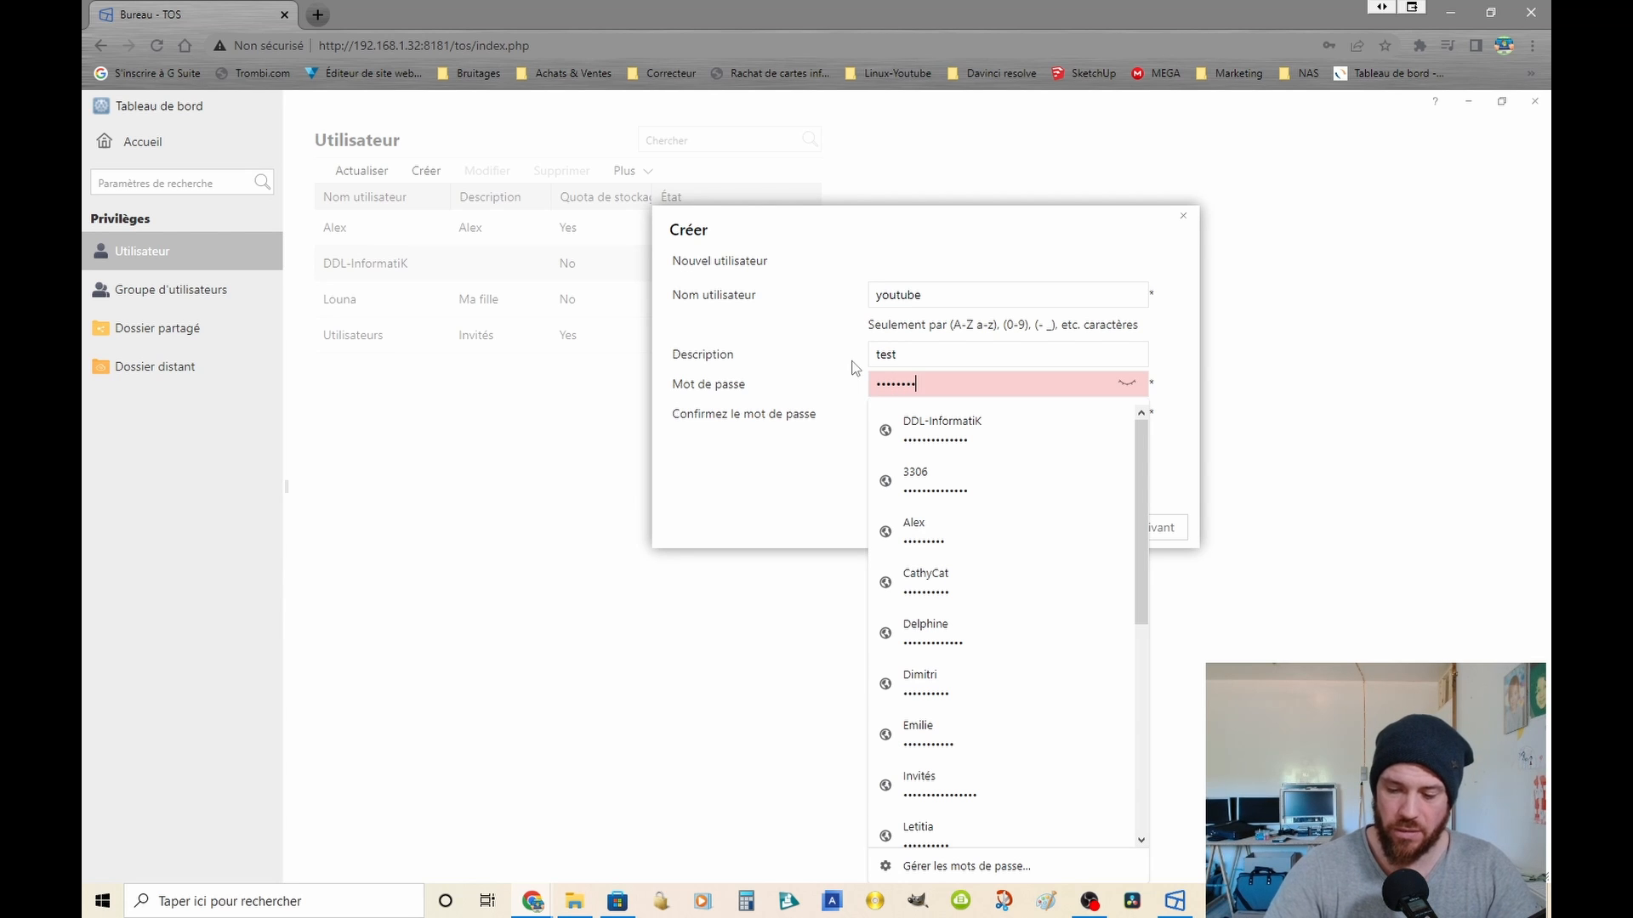
pyautogui.write('•')
pyautogui.click(711, 440)
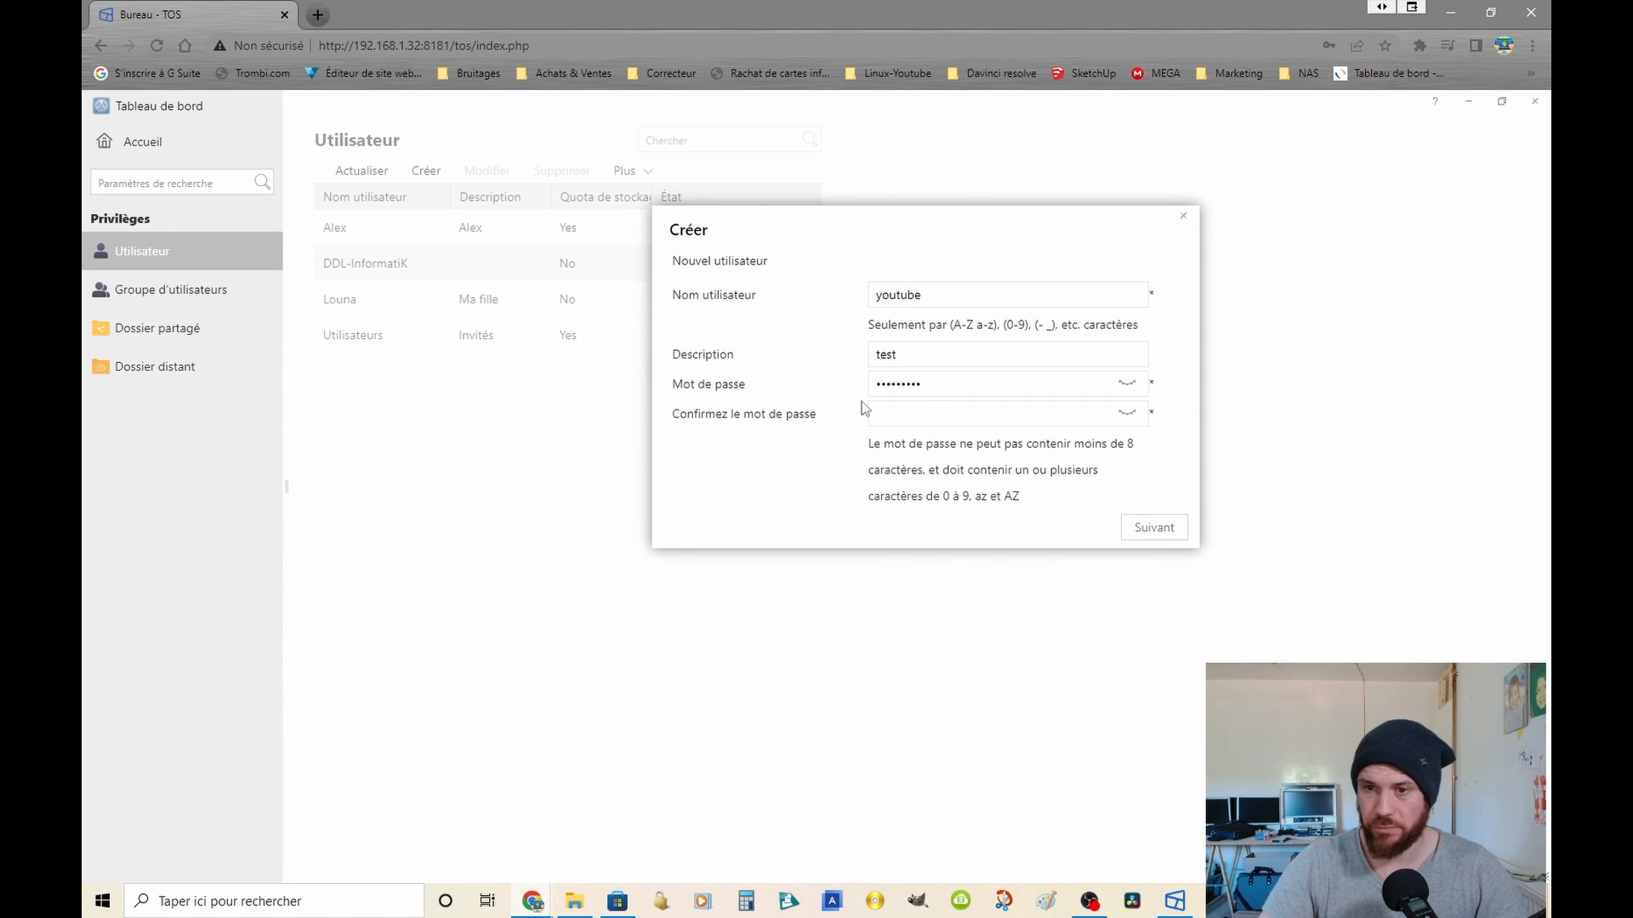
pyautogui.click(922, 411)
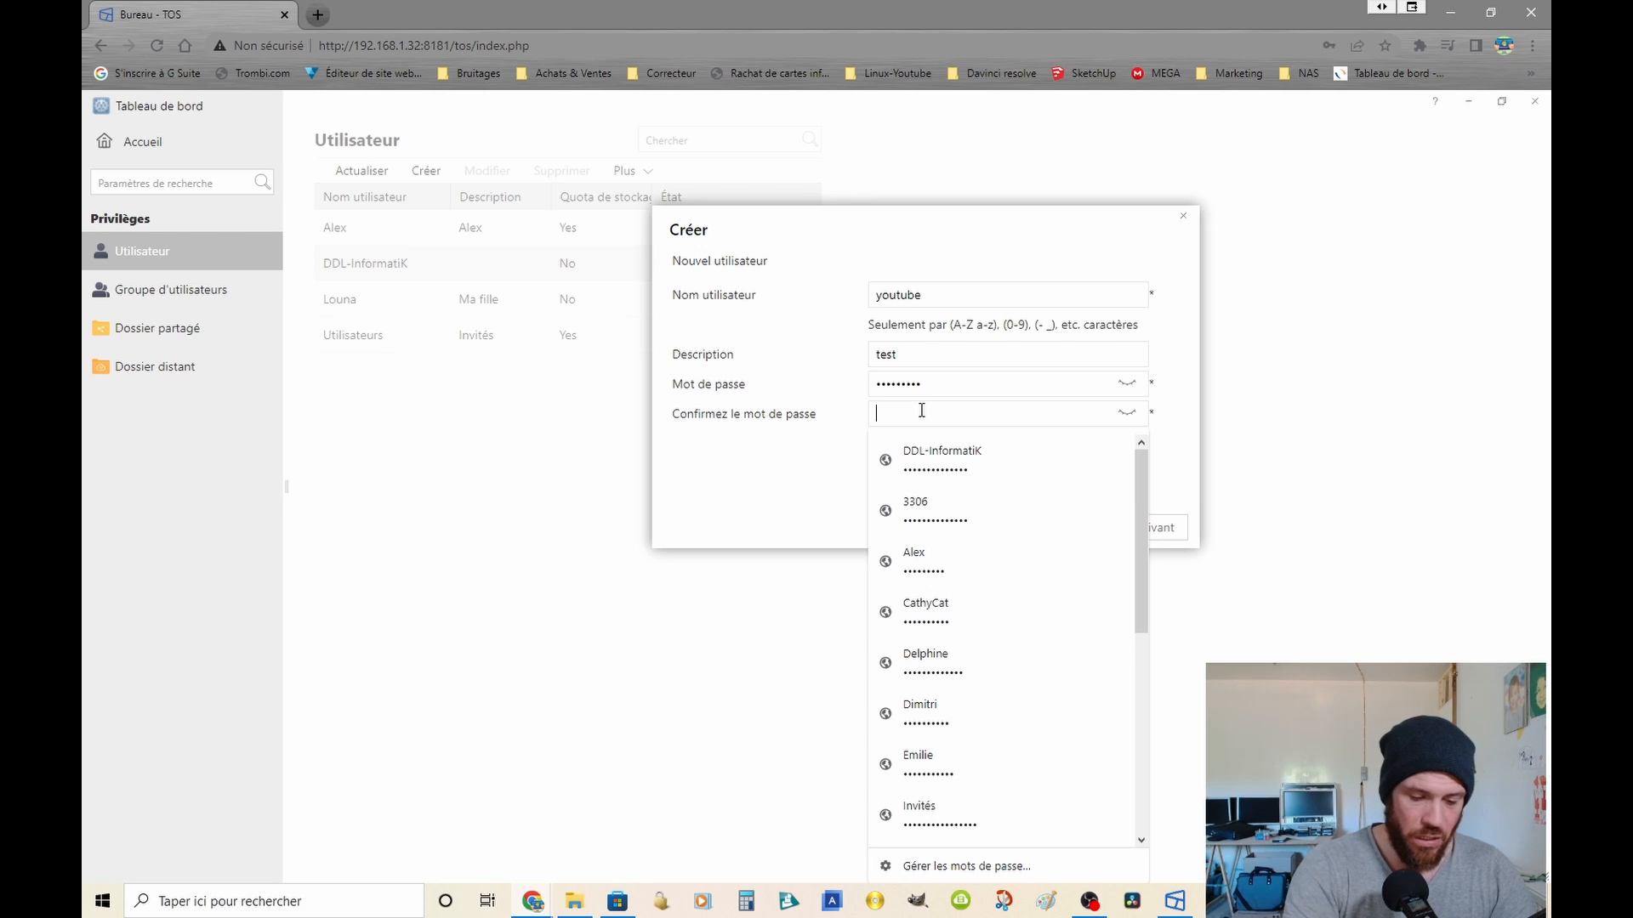
pyautogui.write('•••••••••')
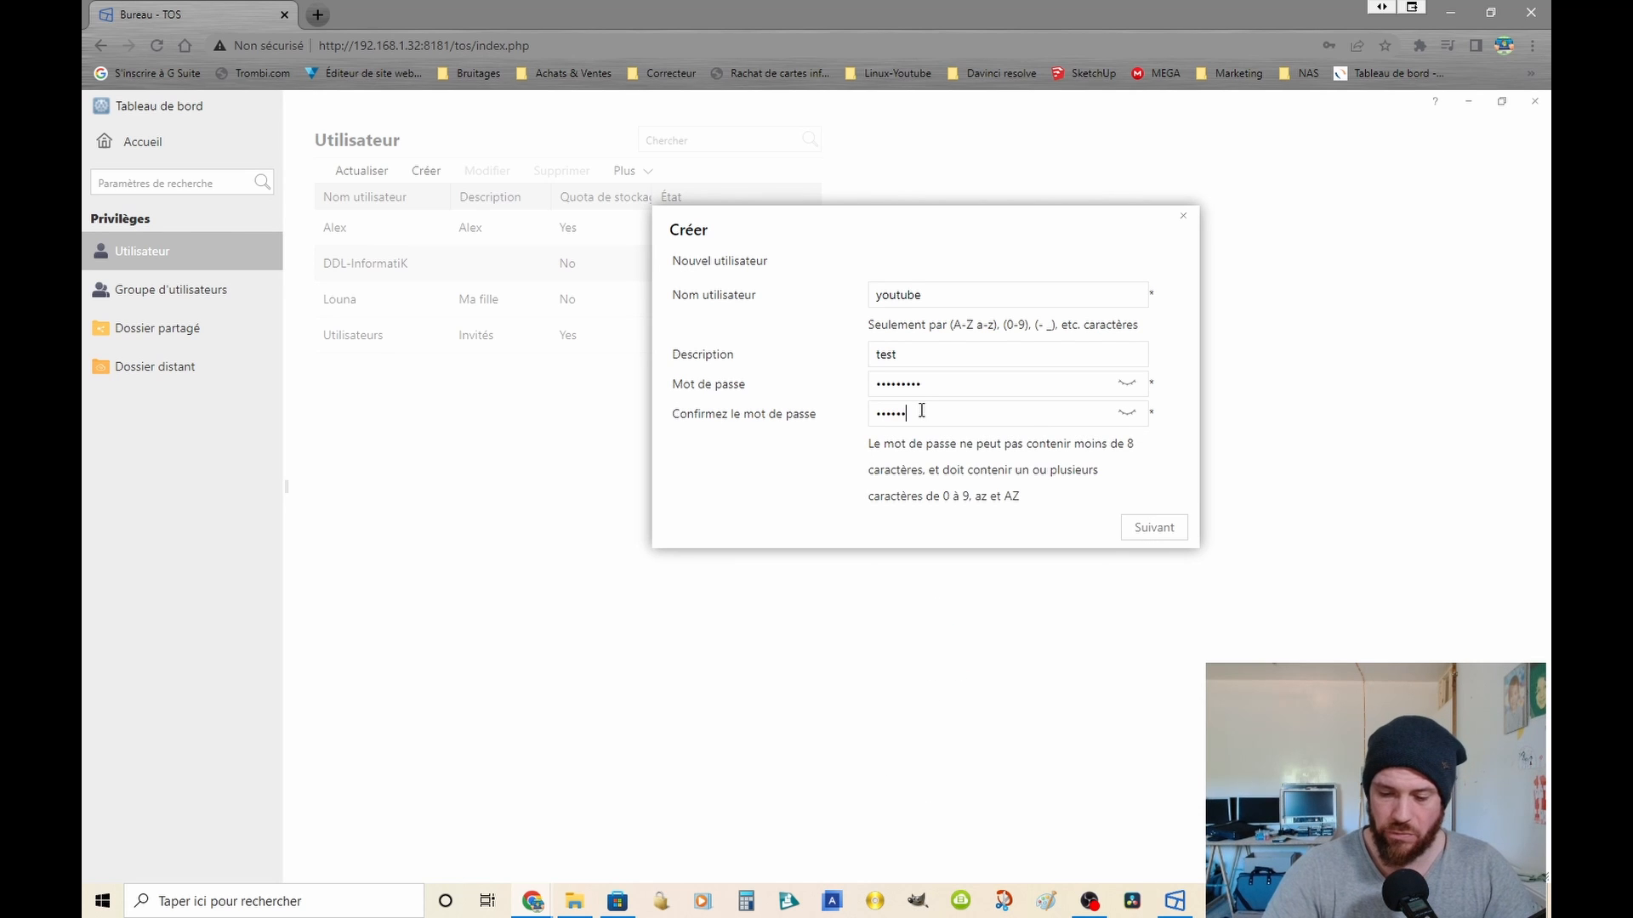
pyautogui.click(1128, 385)
pyautogui.click(1131, 414)
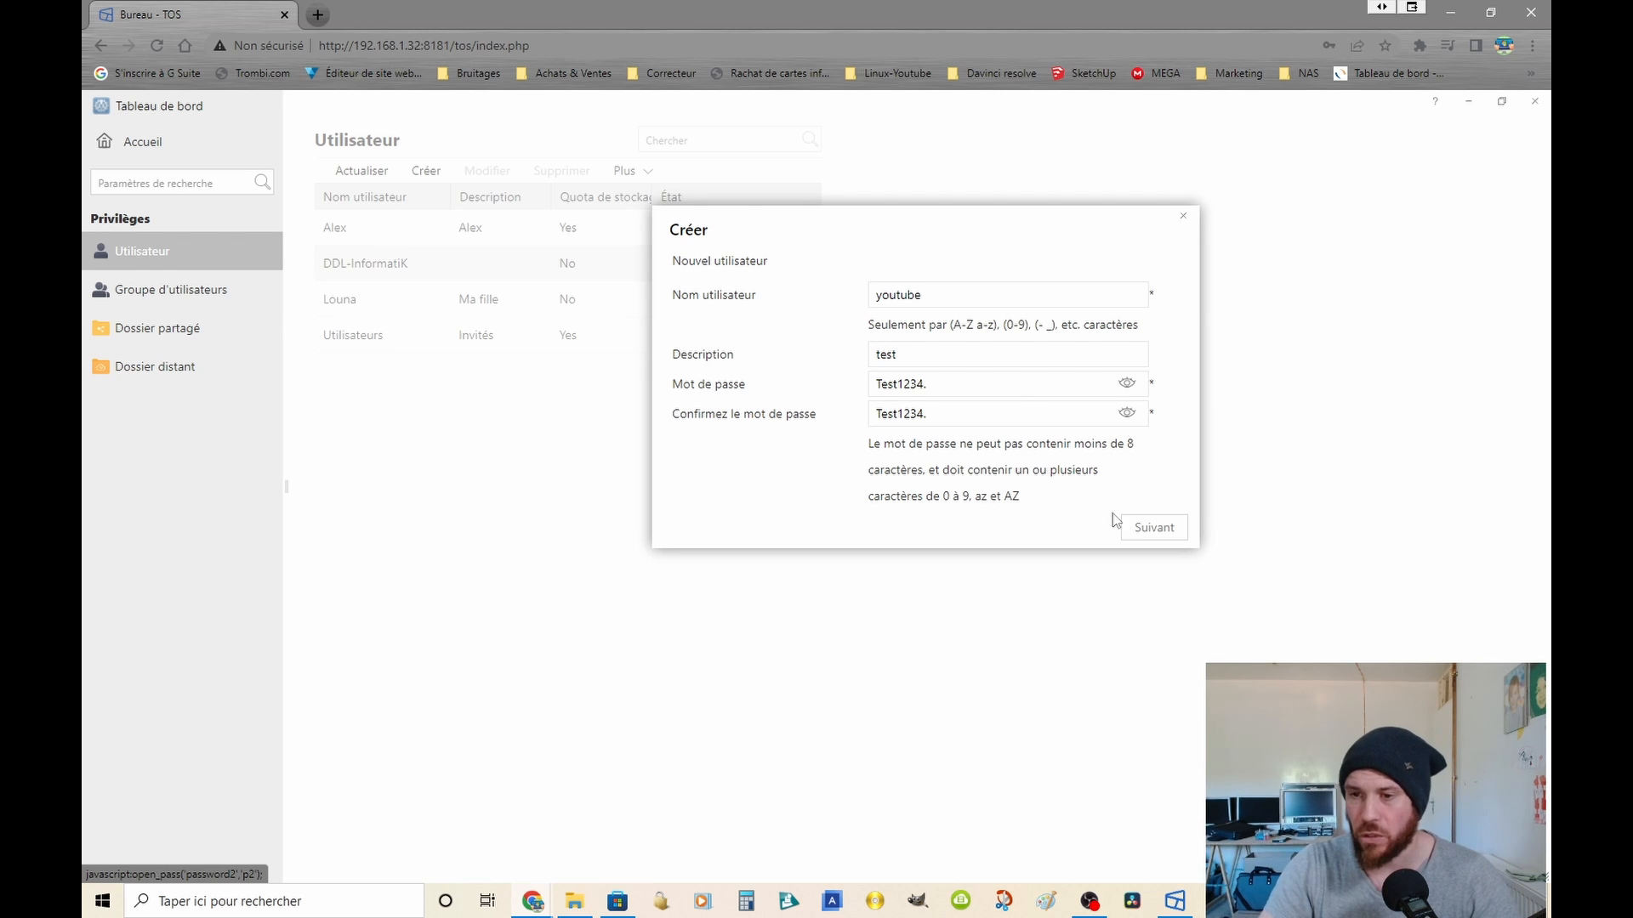
pyautogui.click(1166, 528)
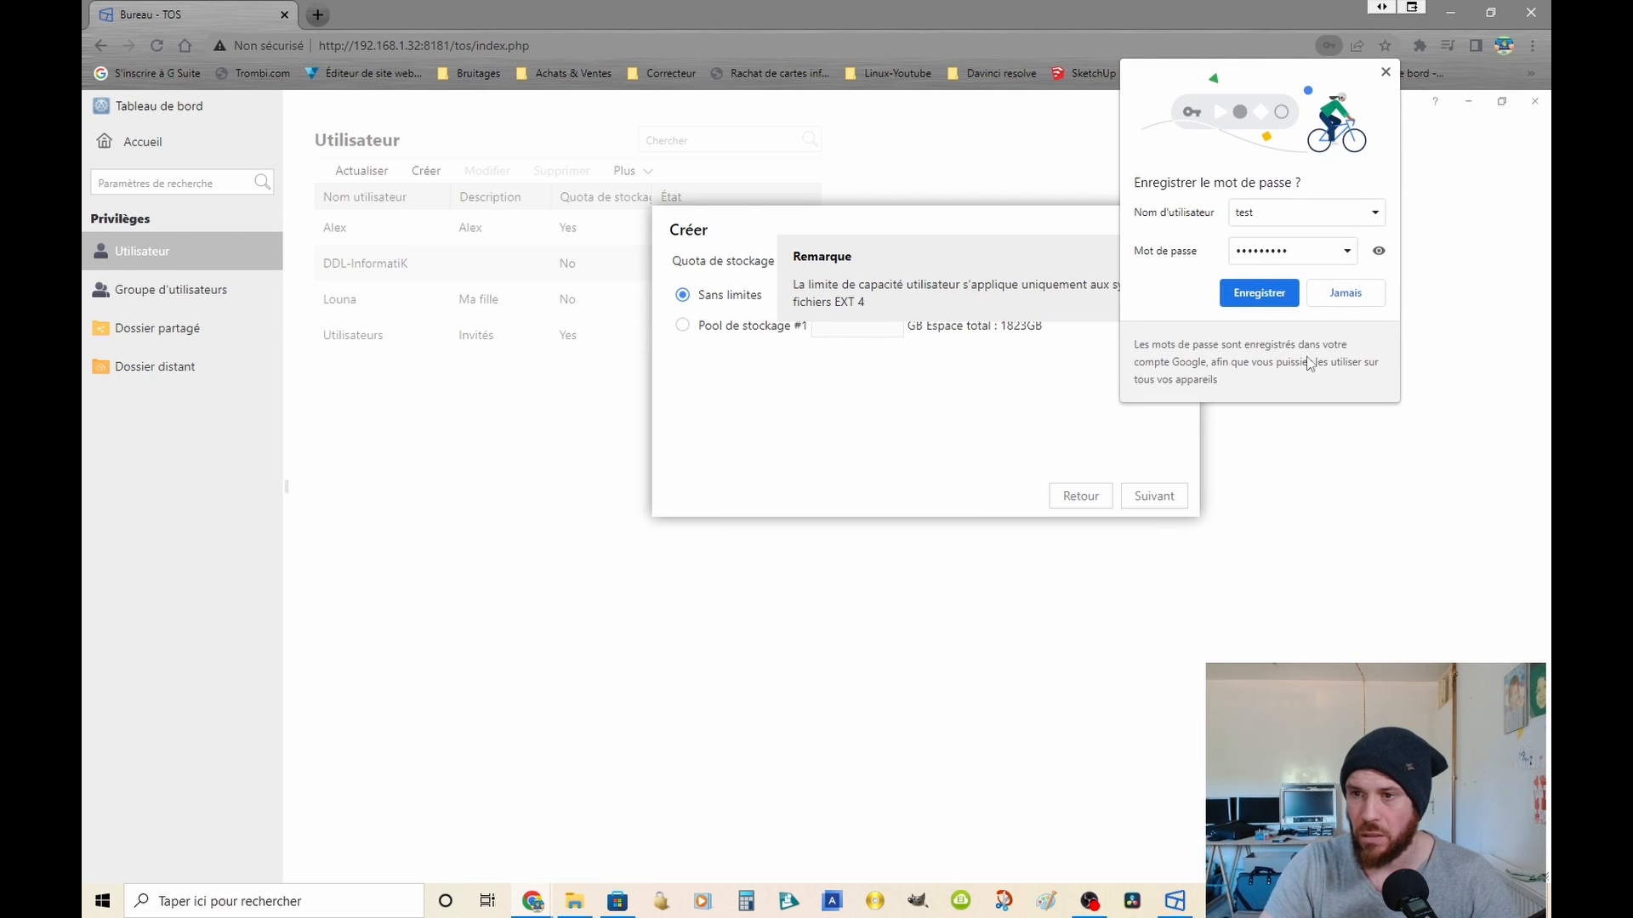
pyautogui.click(1352, 291)
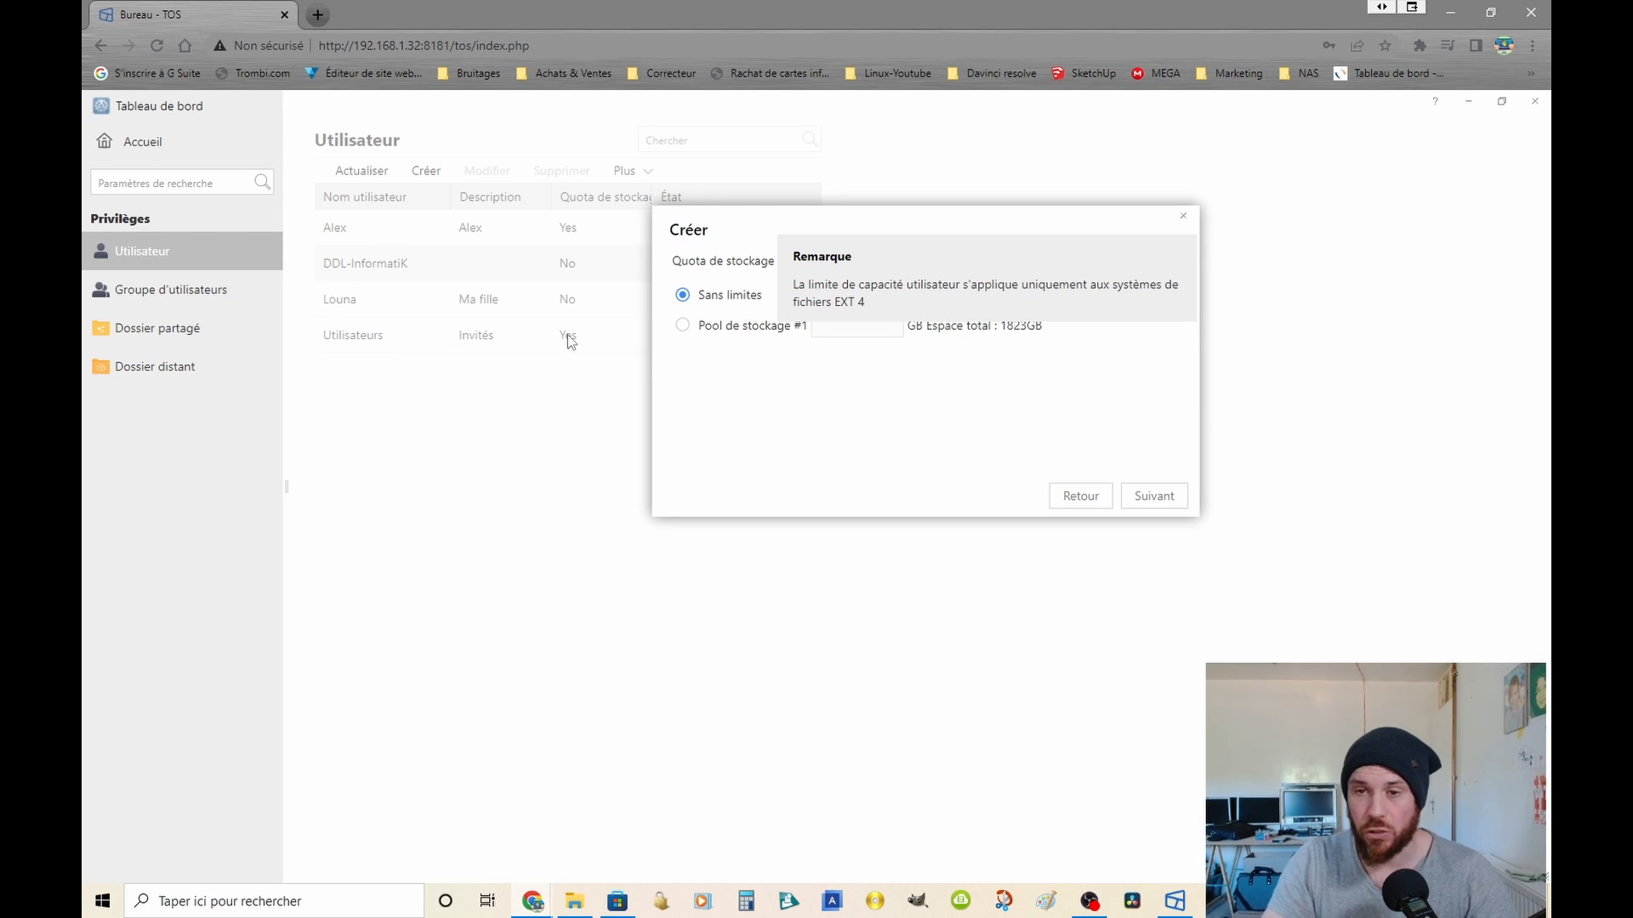
# Step: Limit the new user's storage quota on Pool de stockage #1 to 20 GB
pyautogui.click(682, 325)
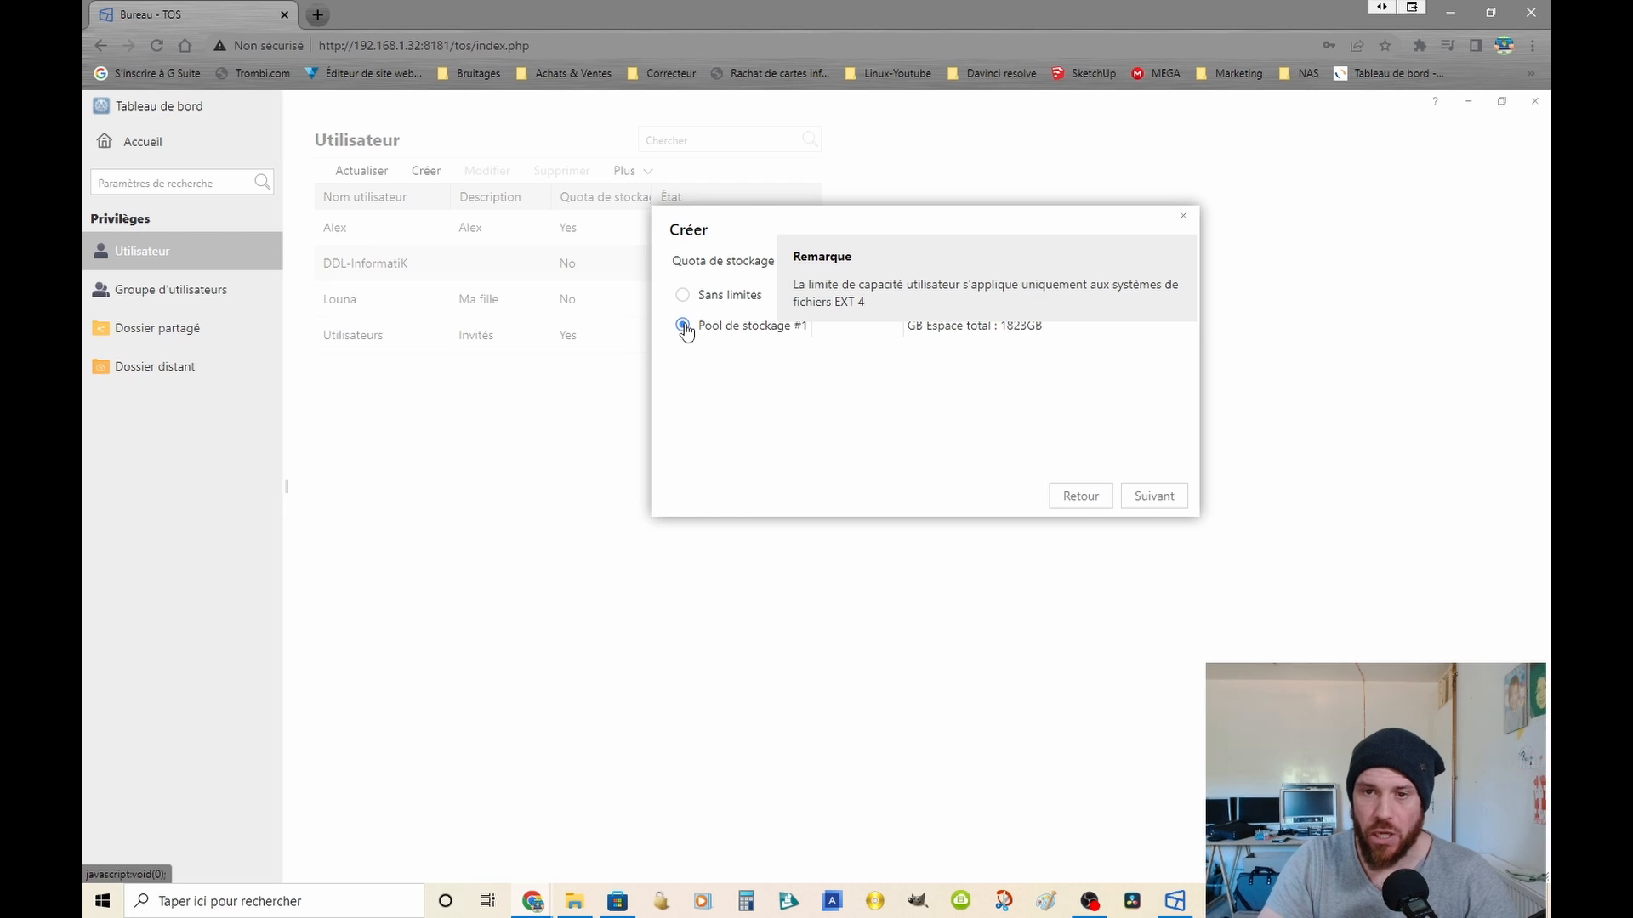
pyautogui.click(863, 327)
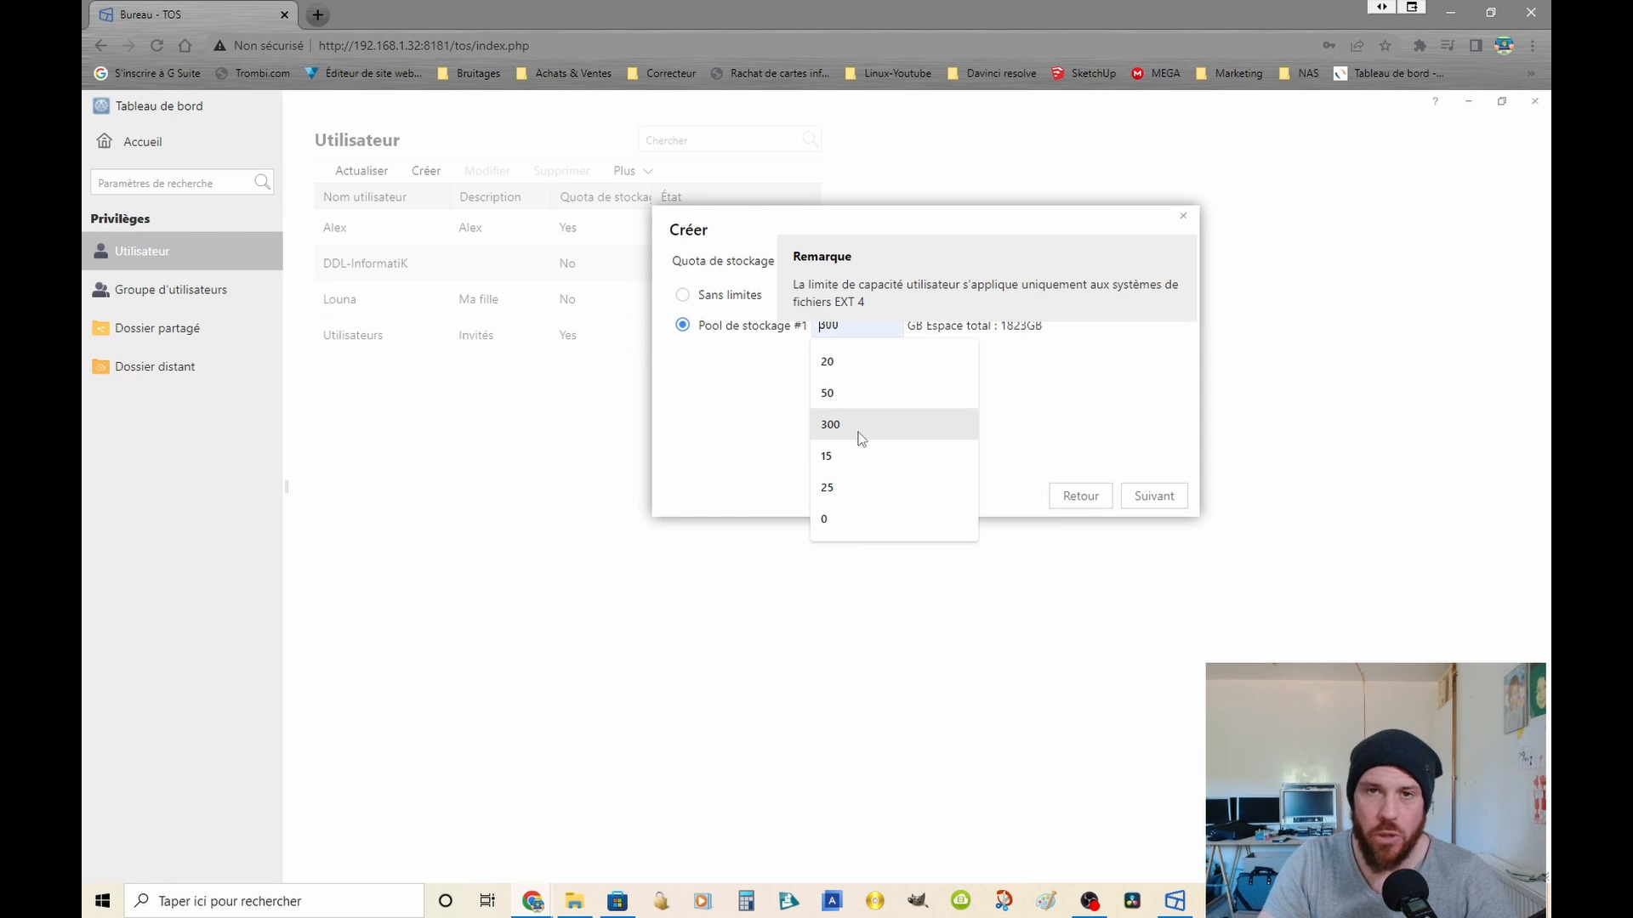
pyautogui.click(828, 368)
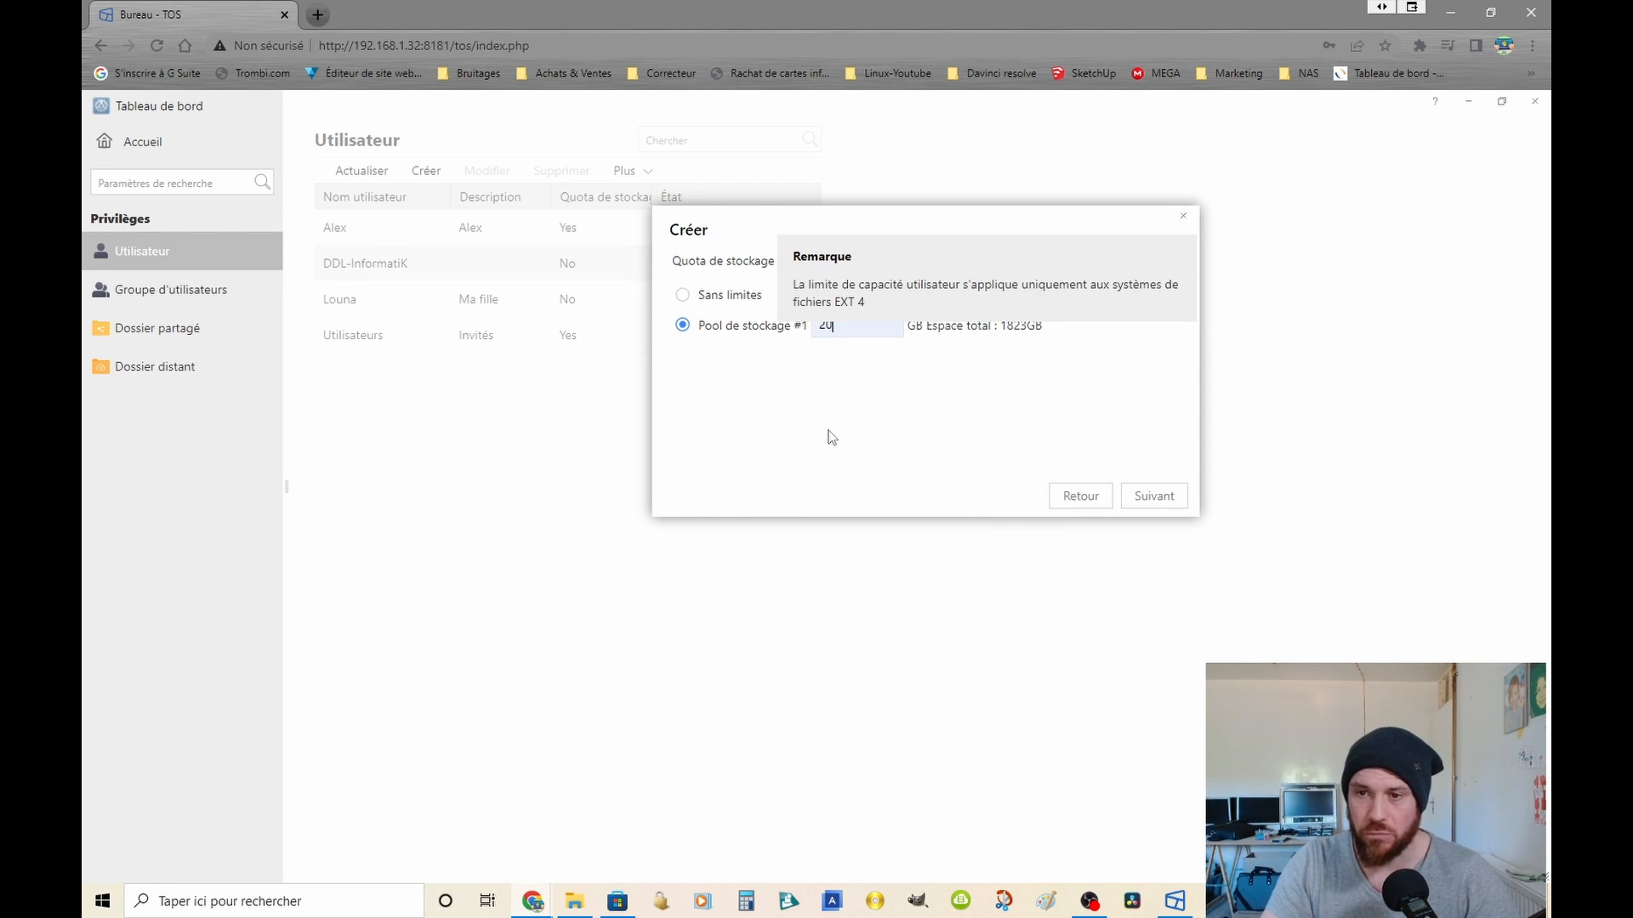
pyautogui.click(1154, 502)
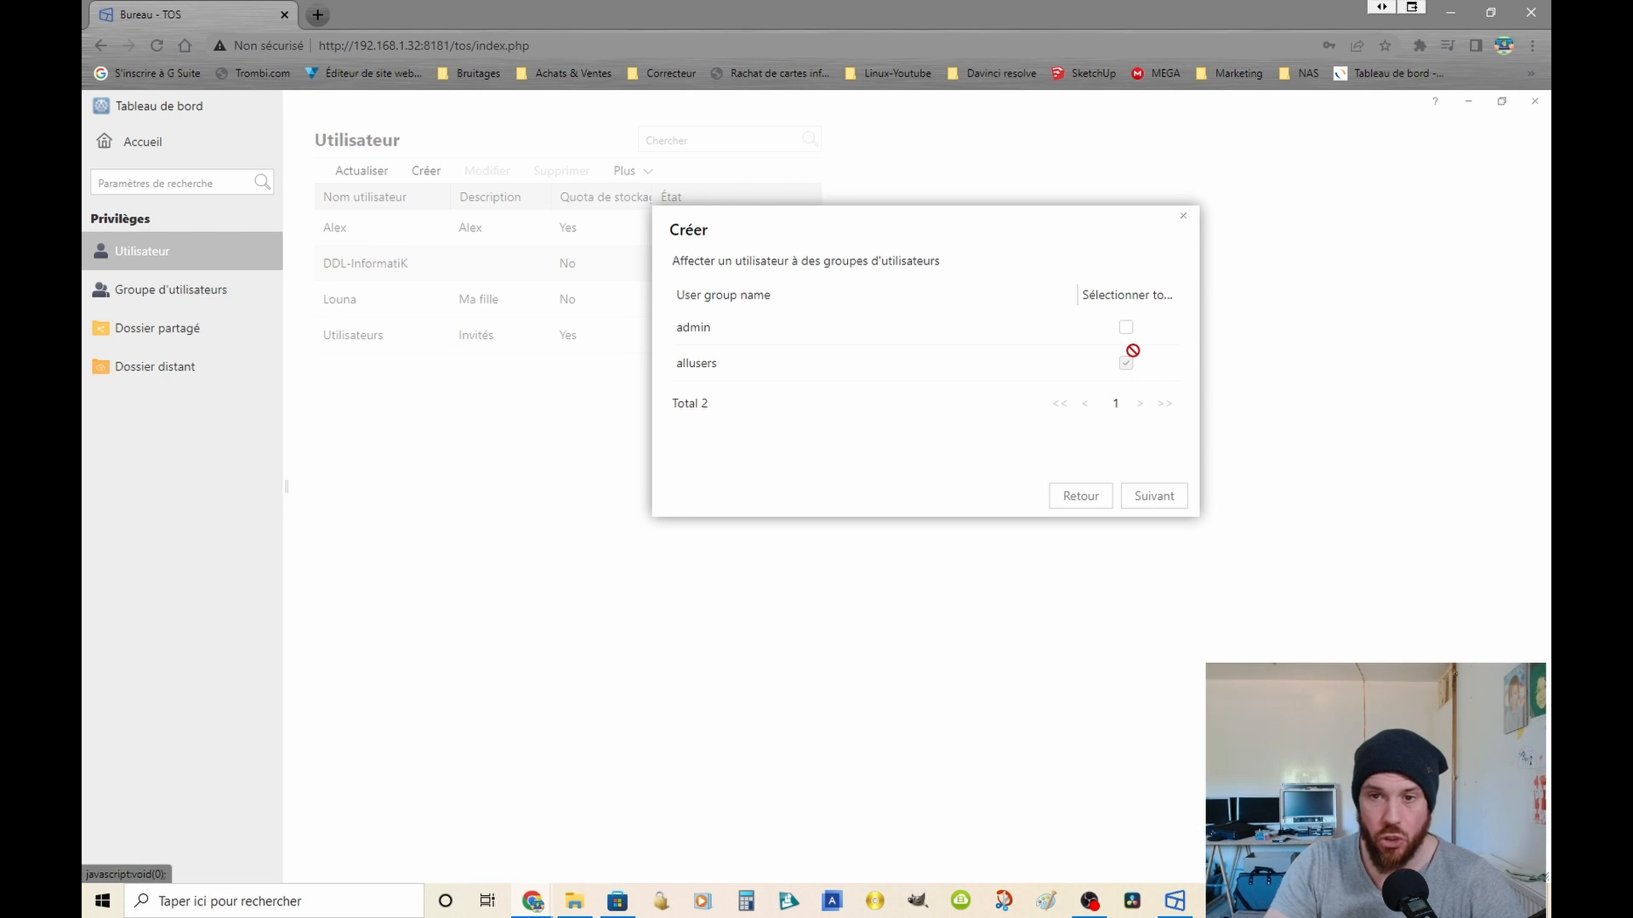
# Step: Grant the new user read-only permission on the shared folder test1, review the settings and create the account
pyautogui.click(1156, 494)
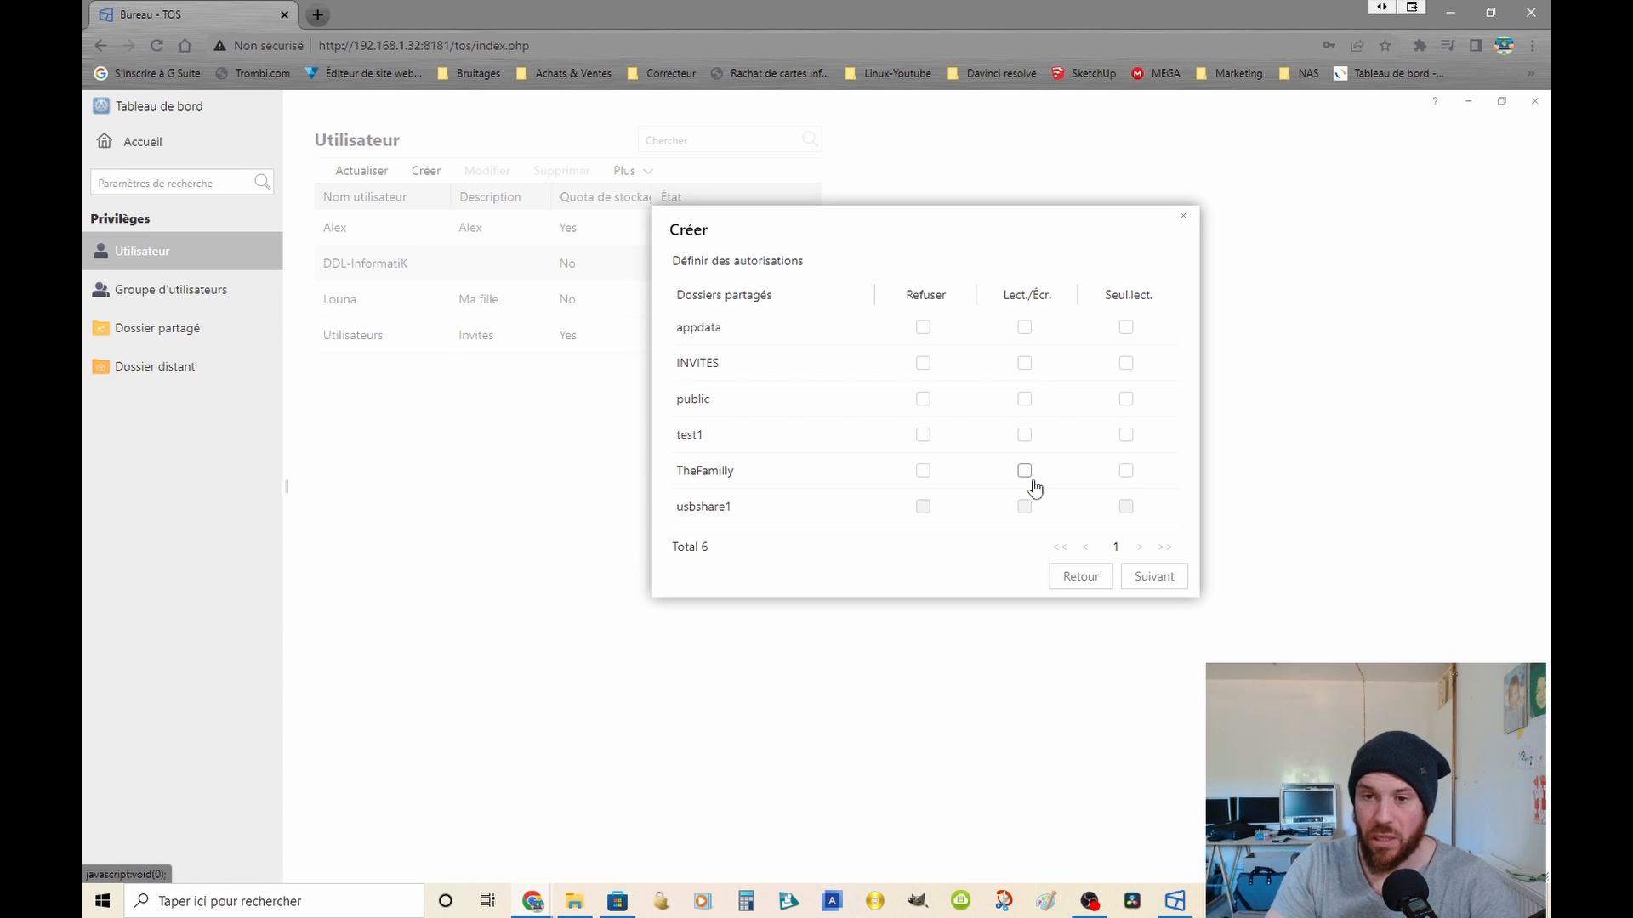
pyautogui.click(923, 435)
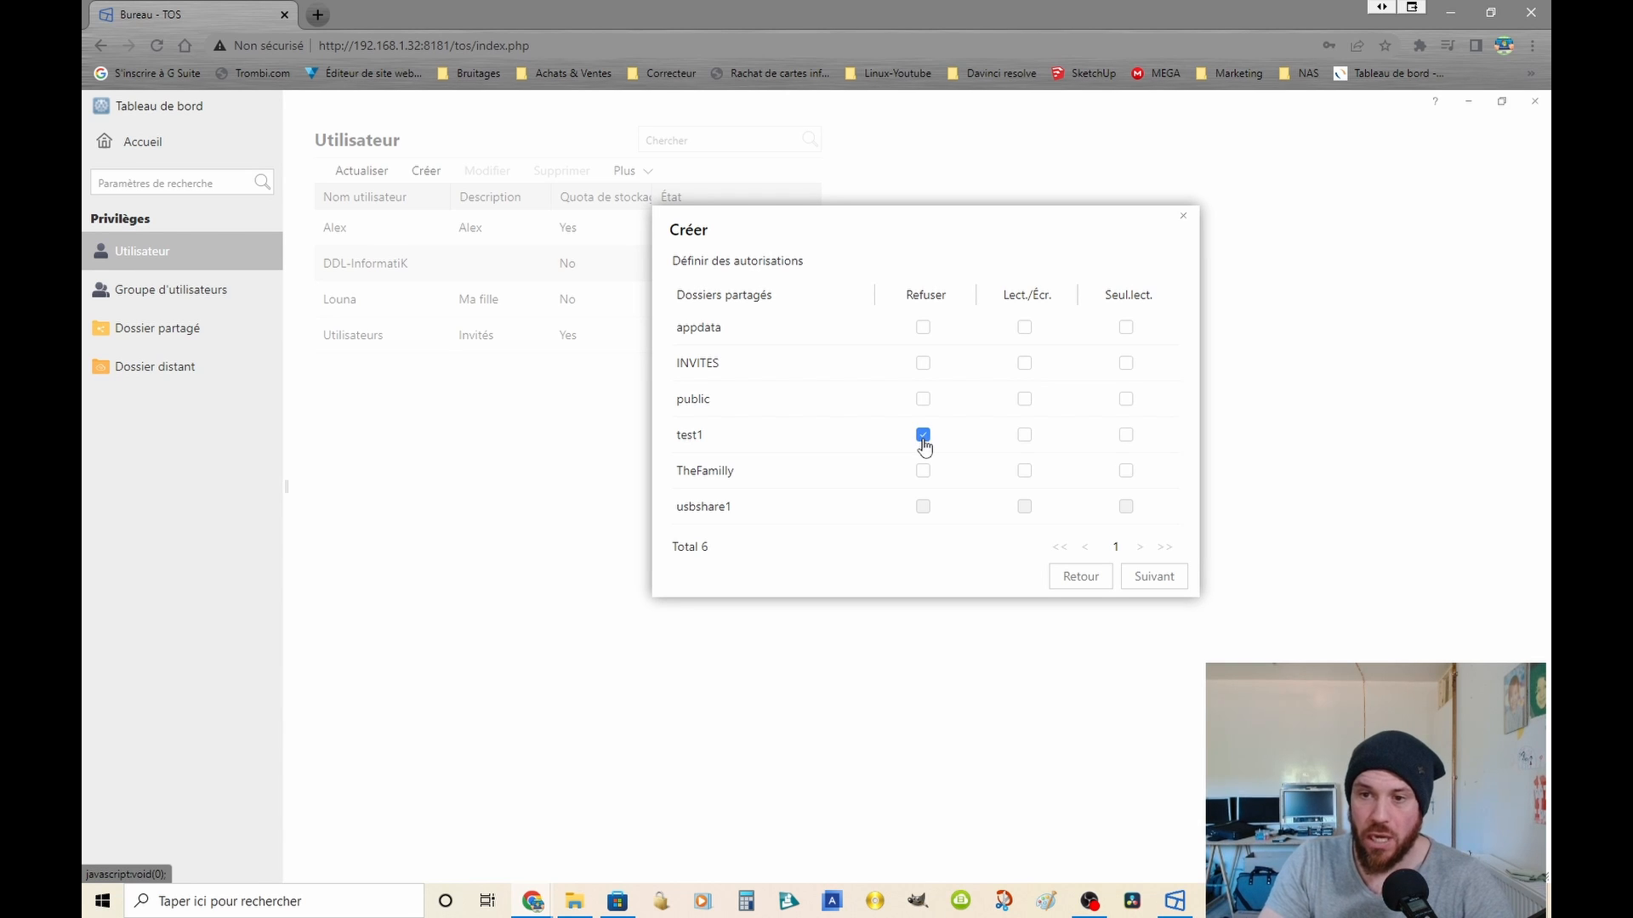
pyautogui.click(1027, 438)
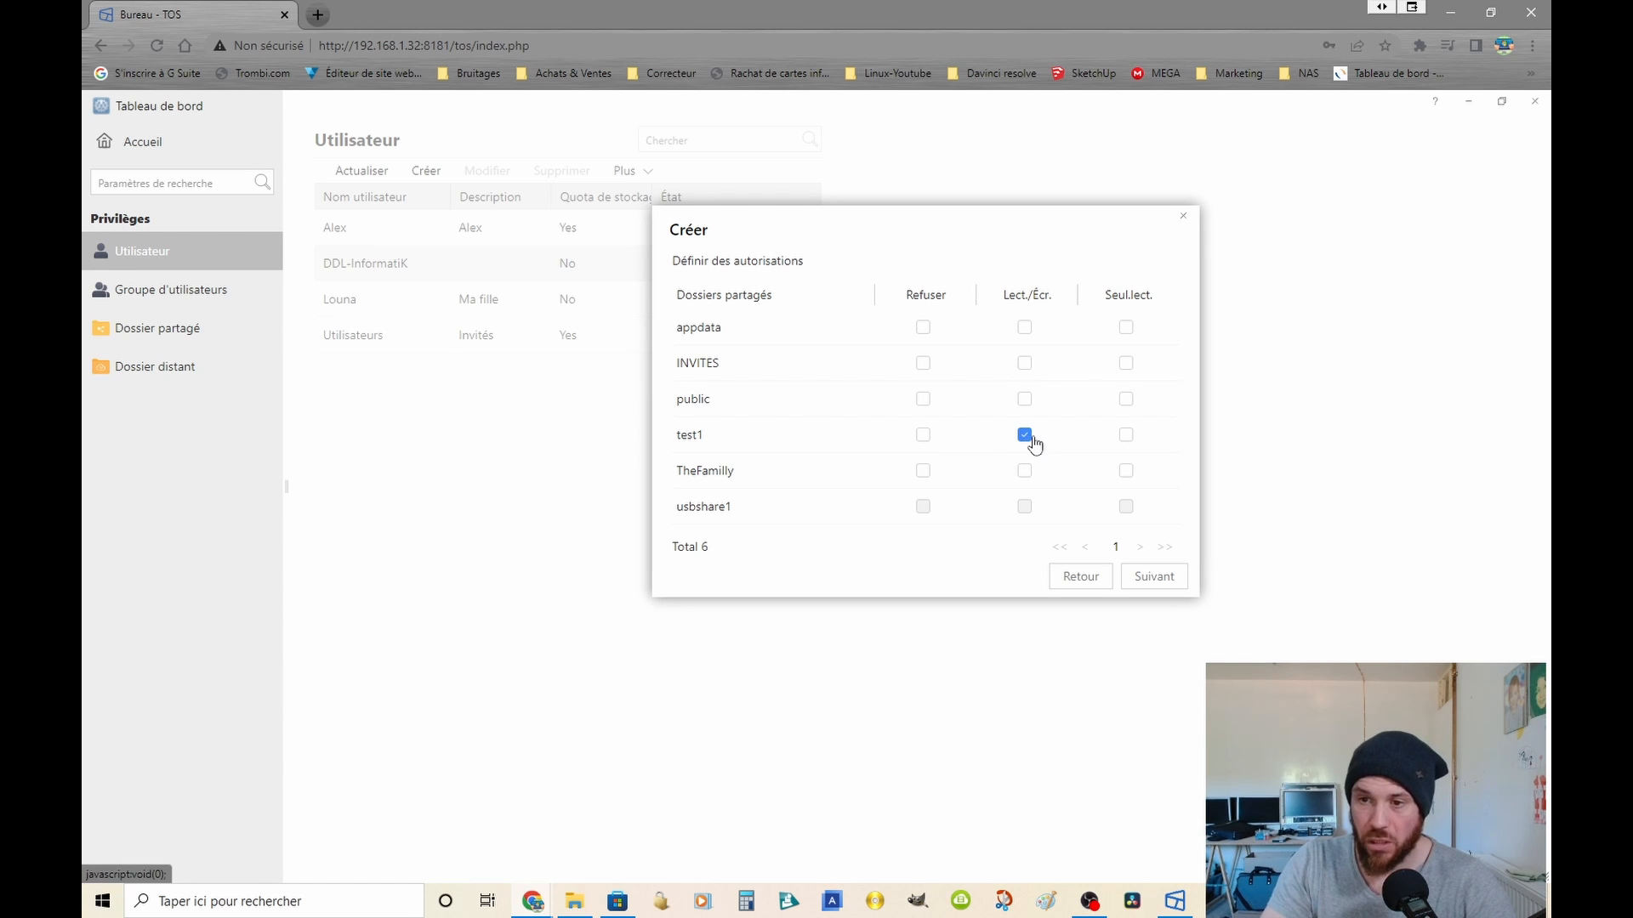
pyautogui.click(1128, 436)
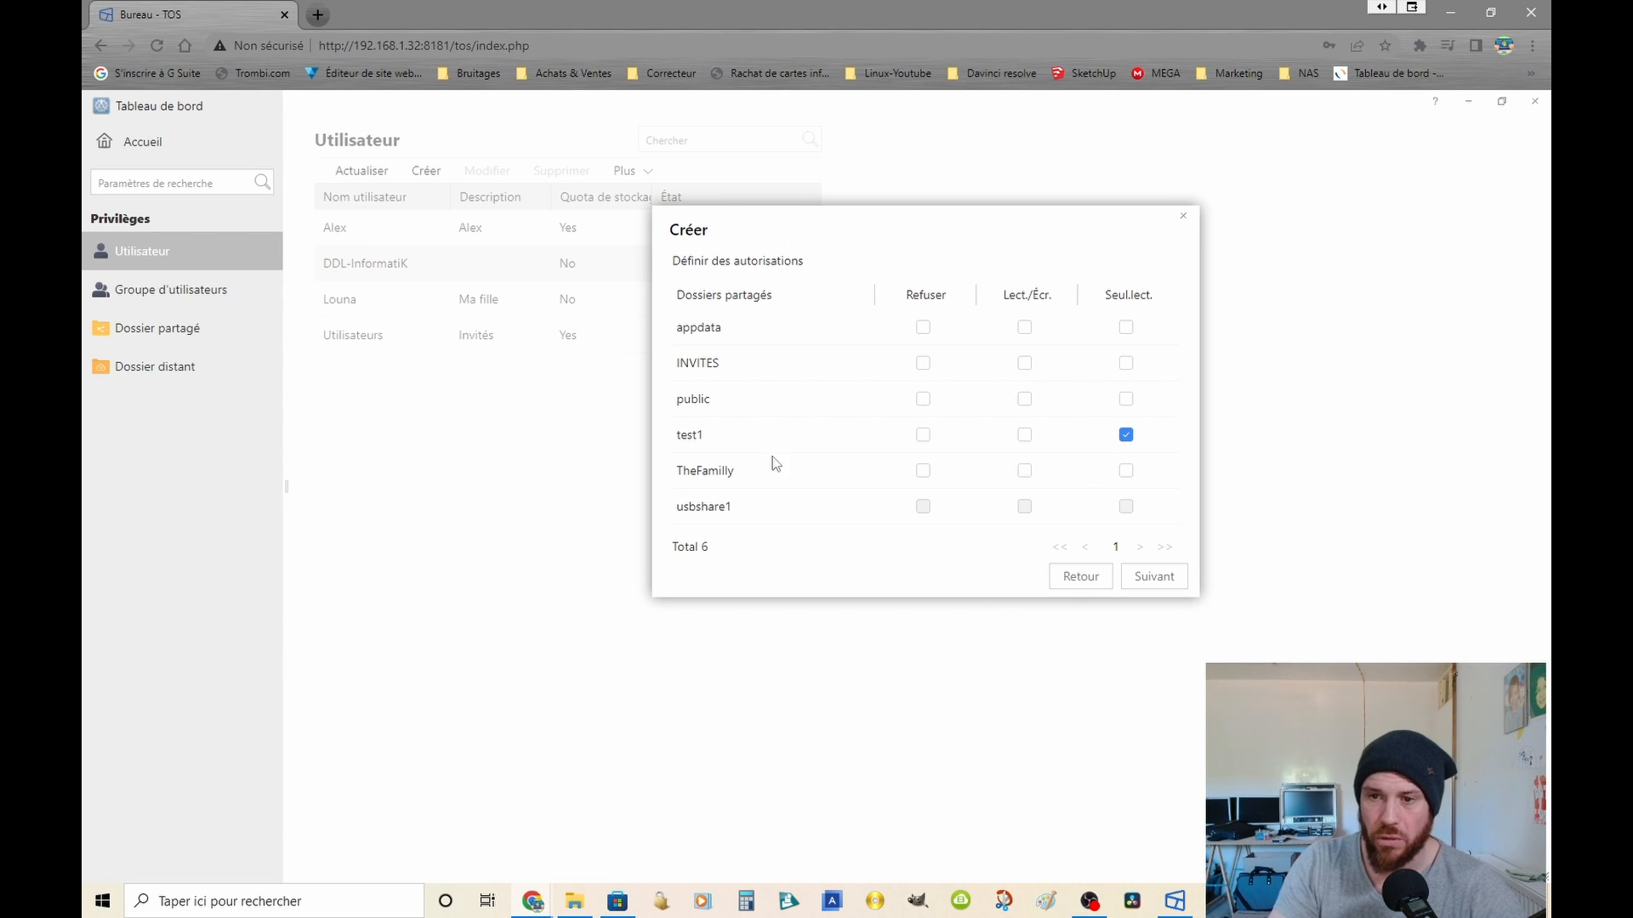
pyautogui.click(1169, 578)
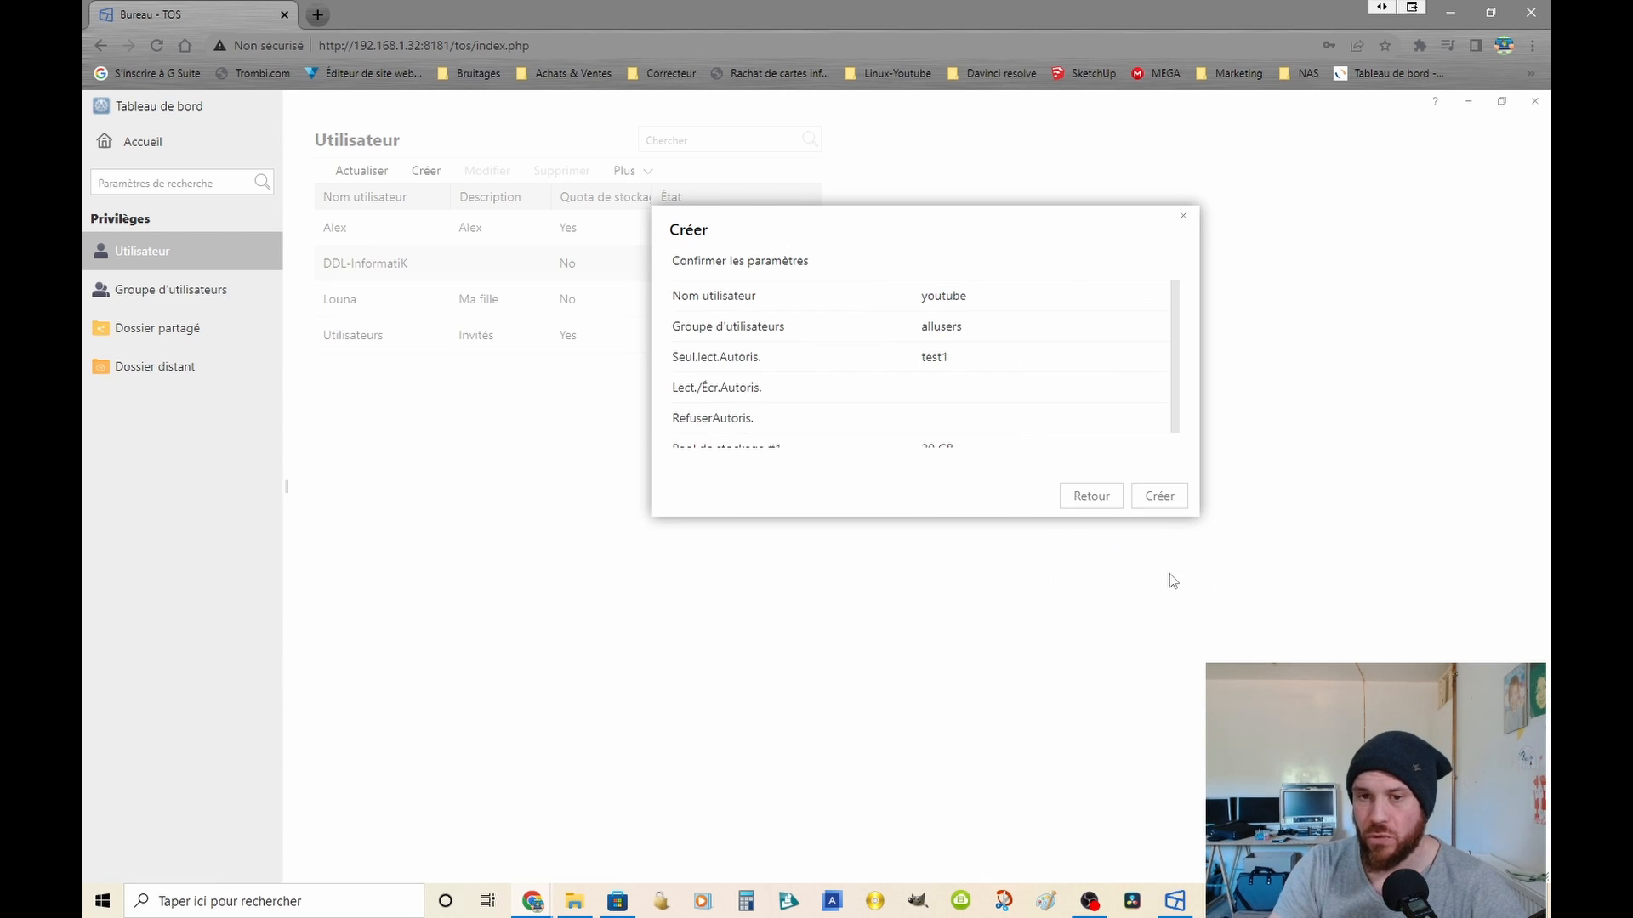
pyautogui.scroll(-1, 1016, 423)
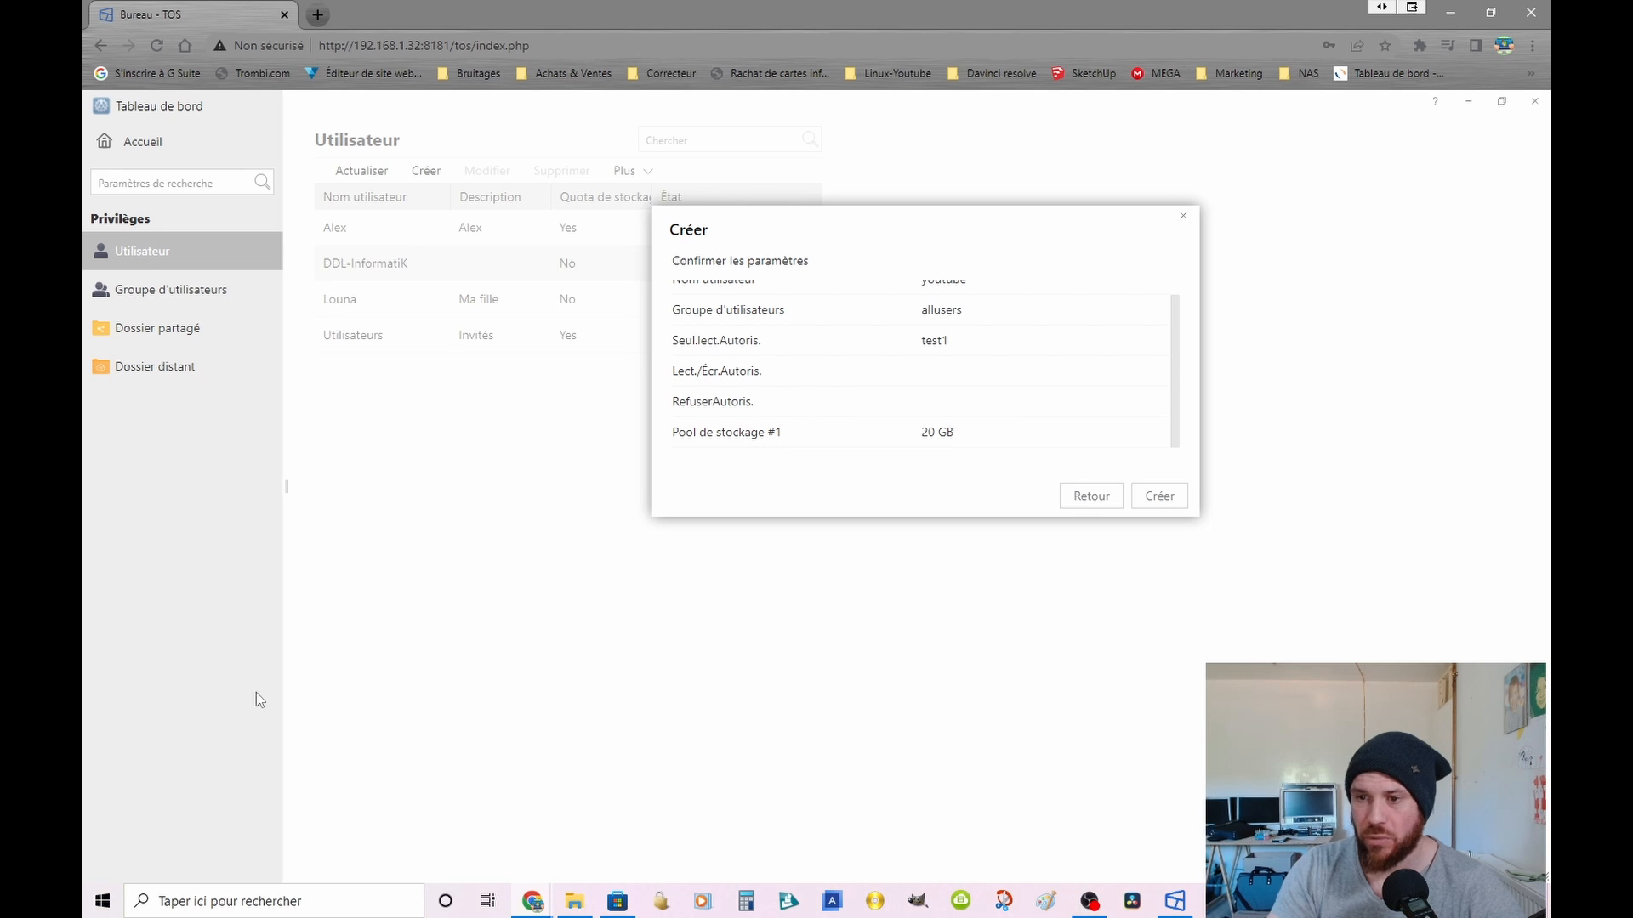
pyautogui.click(1138, 500)
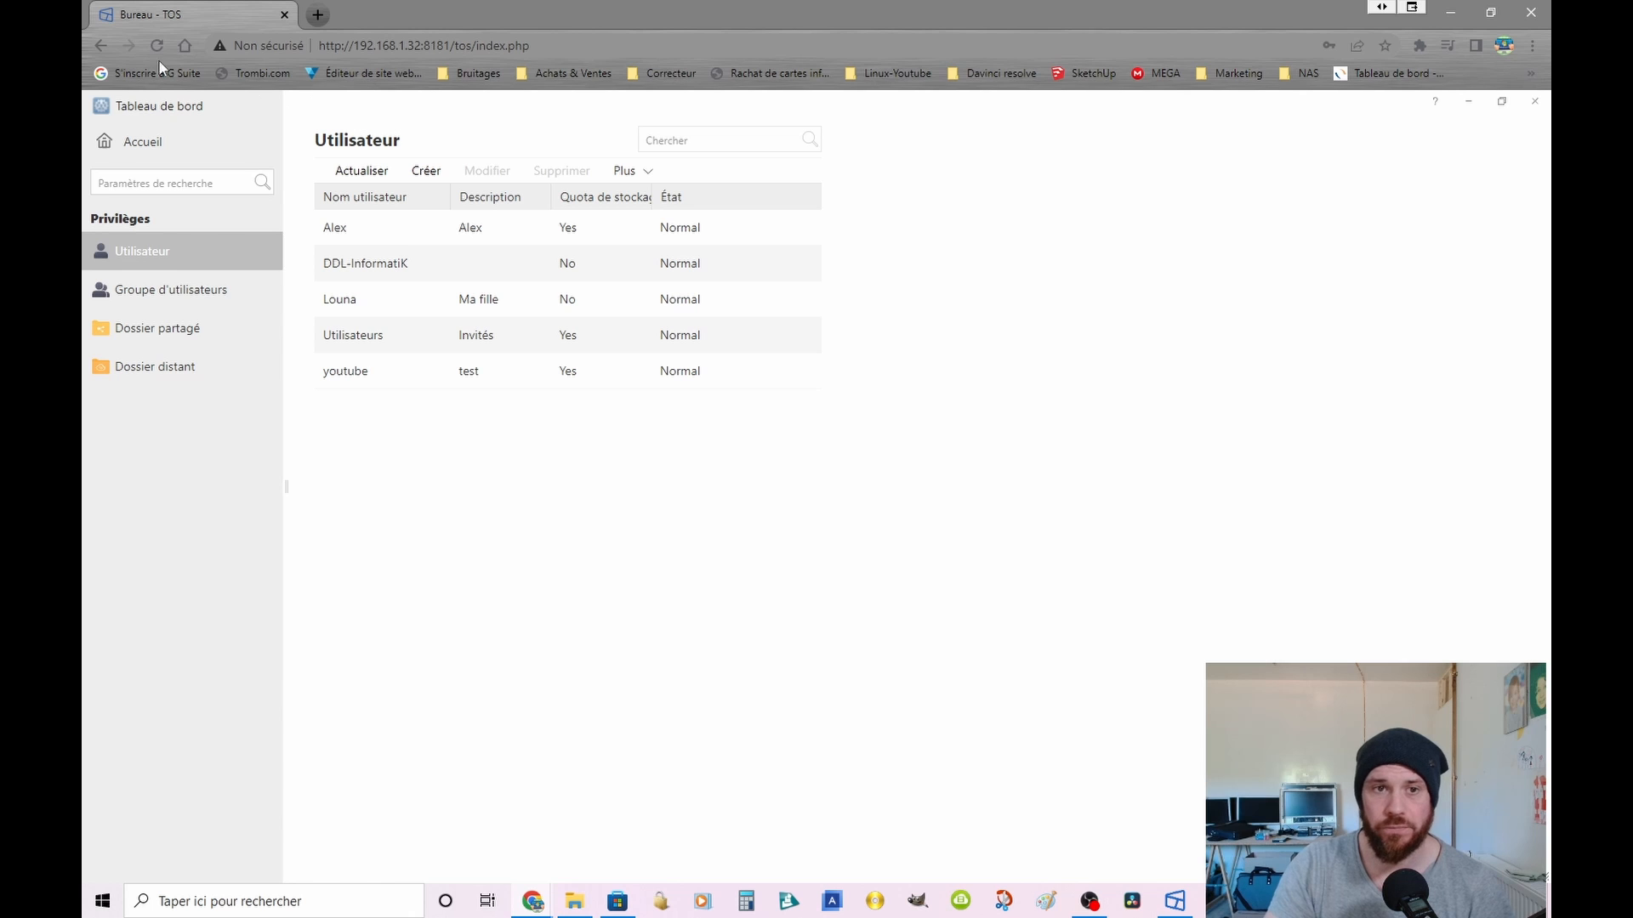
# Step: Leave the user settings, return to the NAS desktop and log out of the administrator session
pyautogui.click(129, 144)
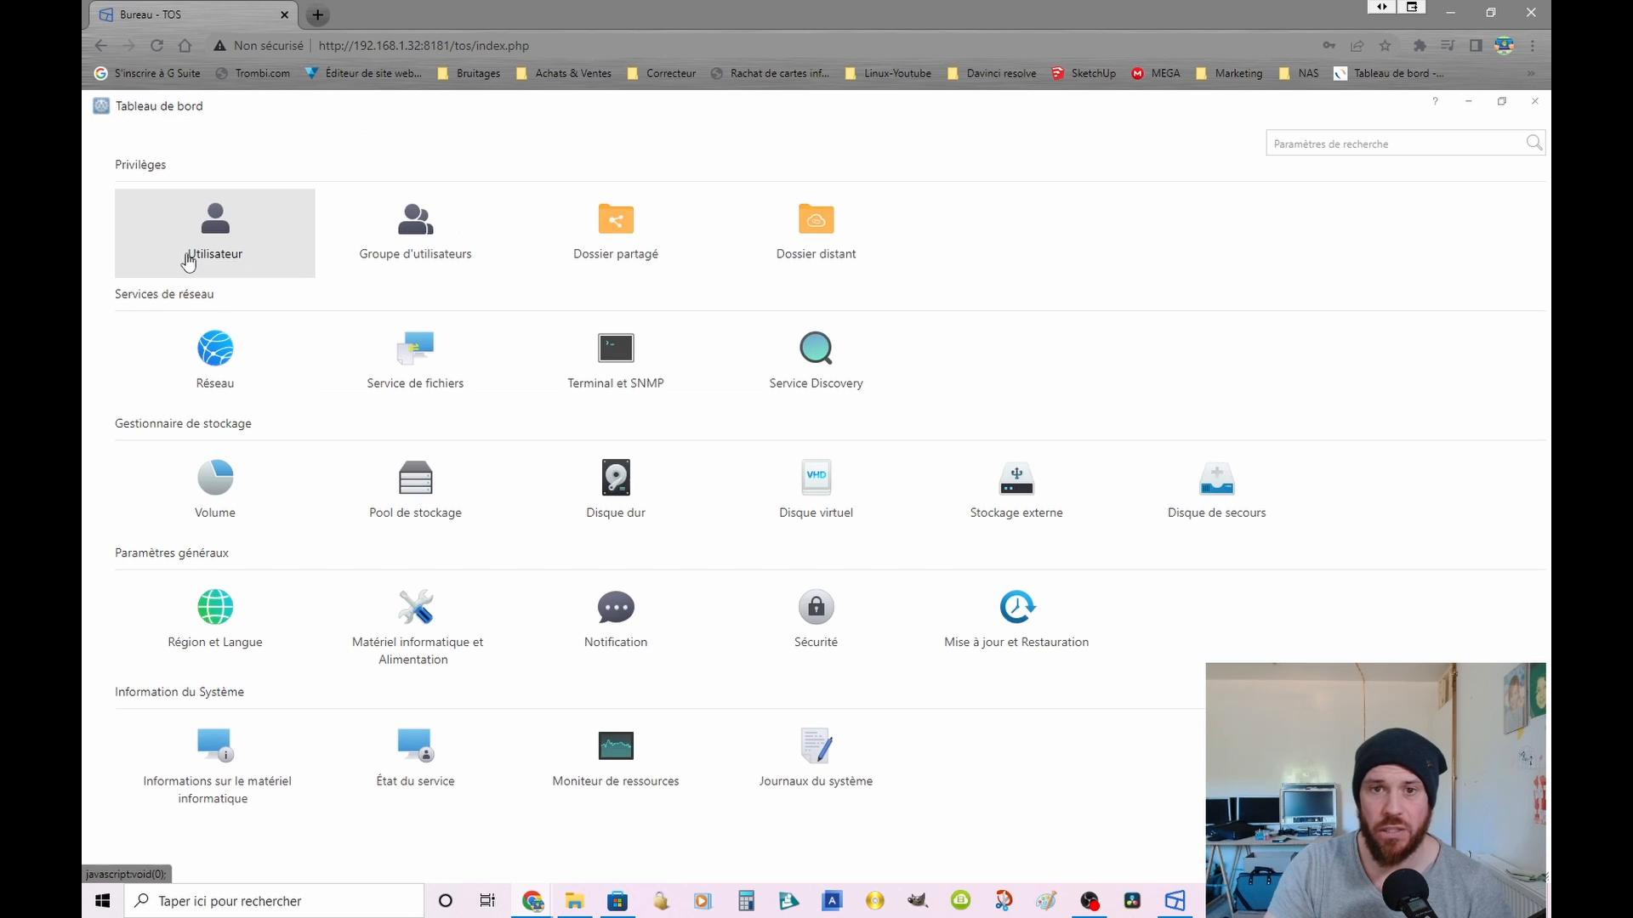
pyautogui.click(1469, 101)
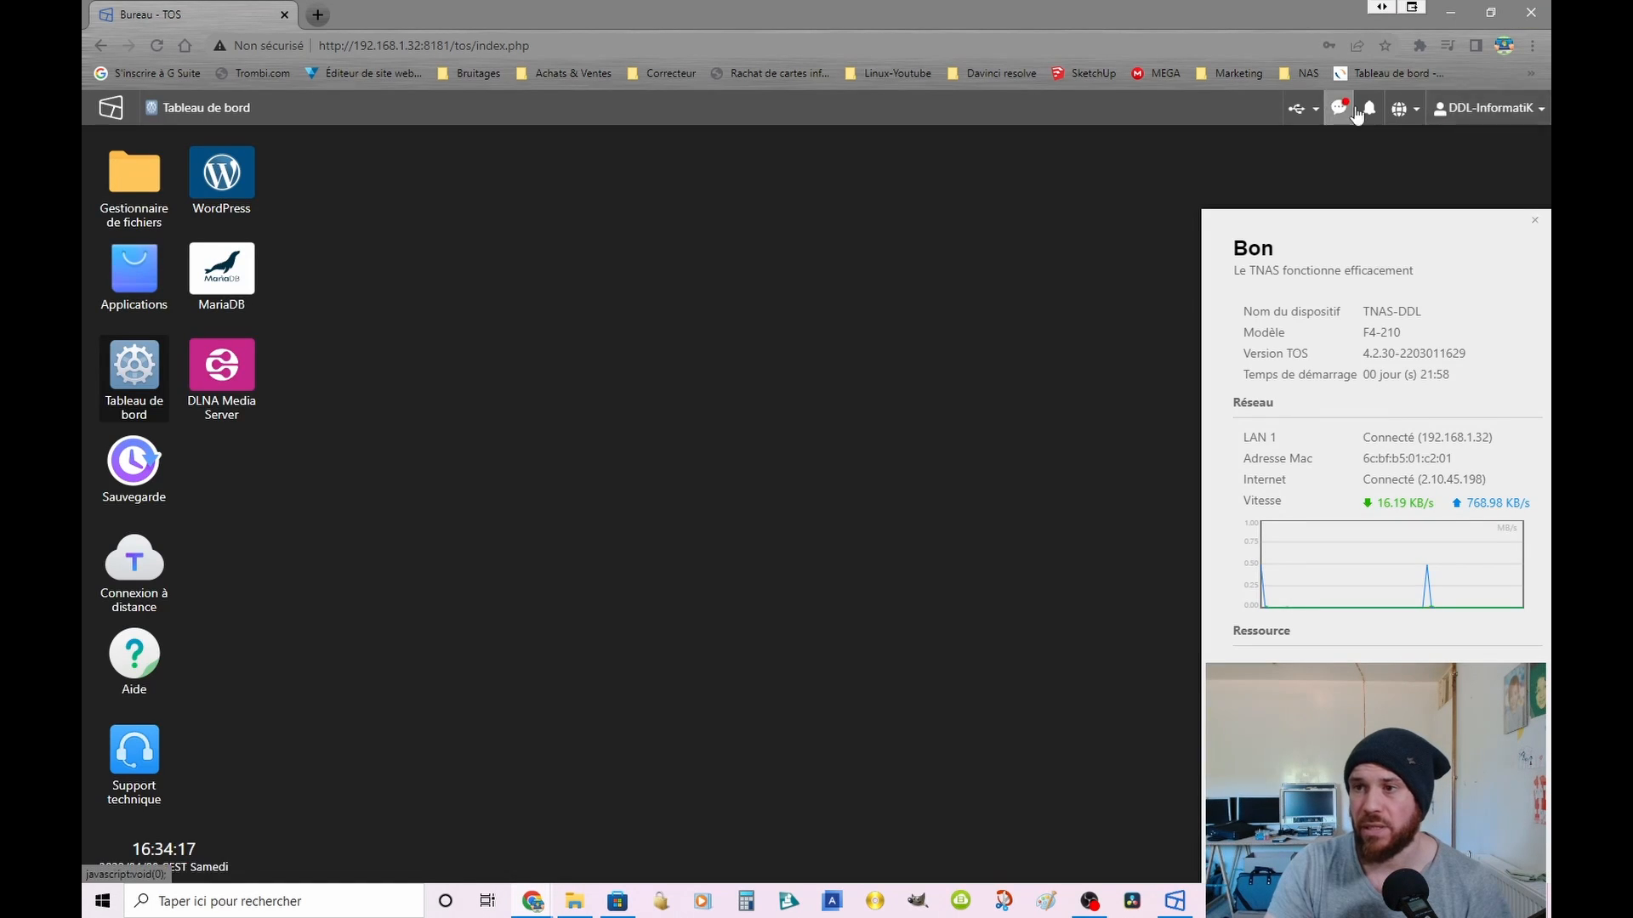
pyautogui.click(1488, 108)
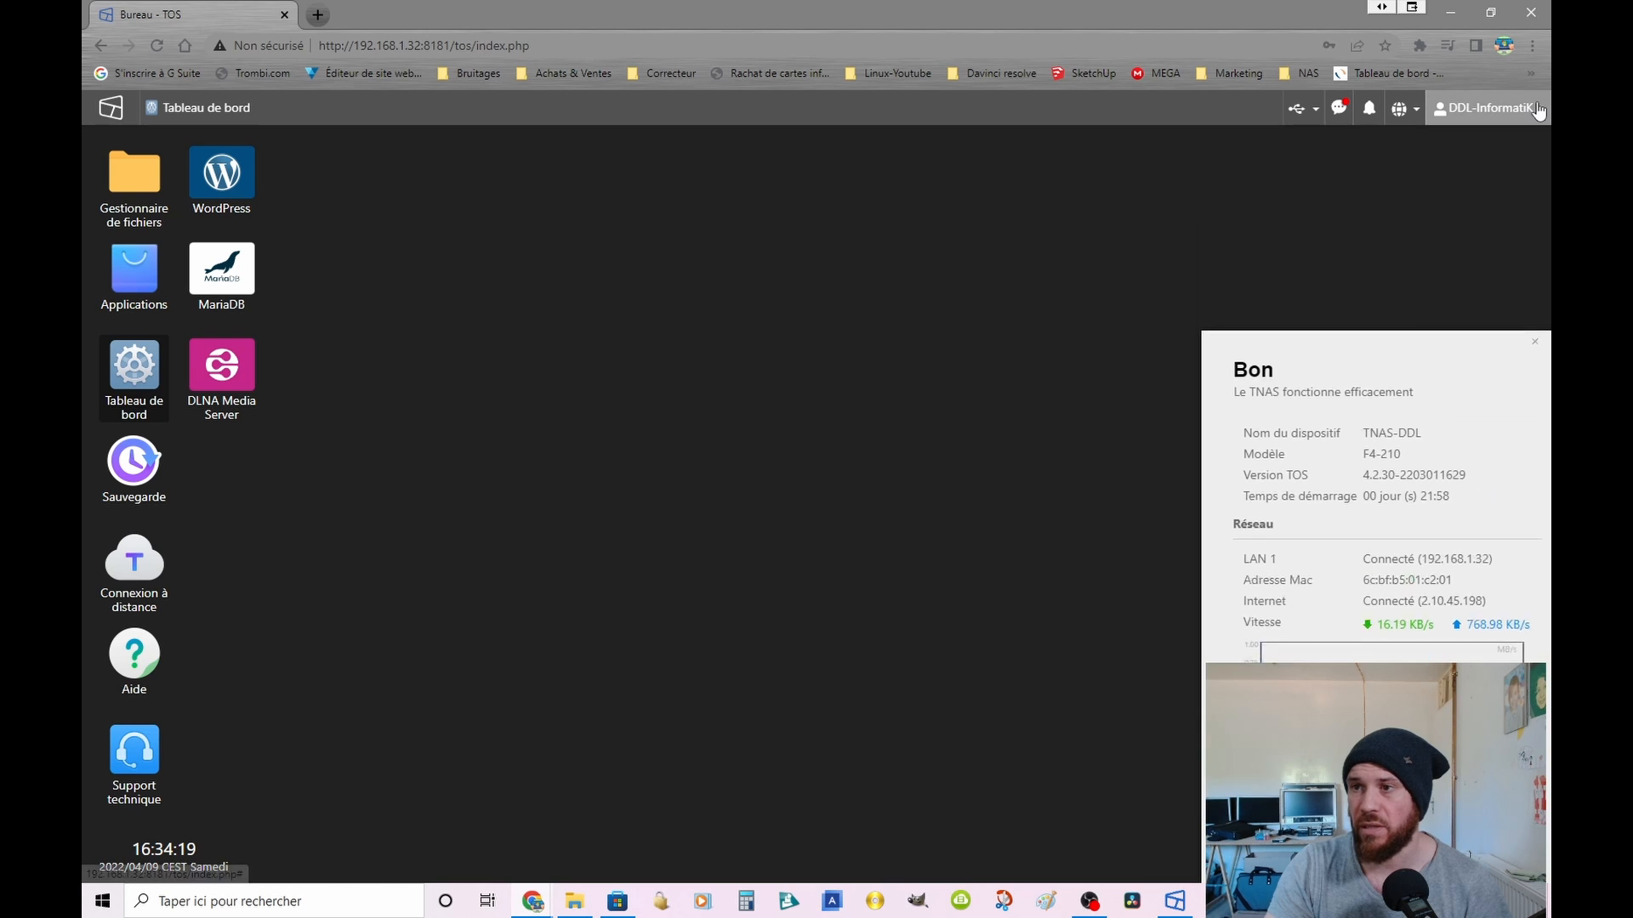
pyautogui.click(1475, 321)
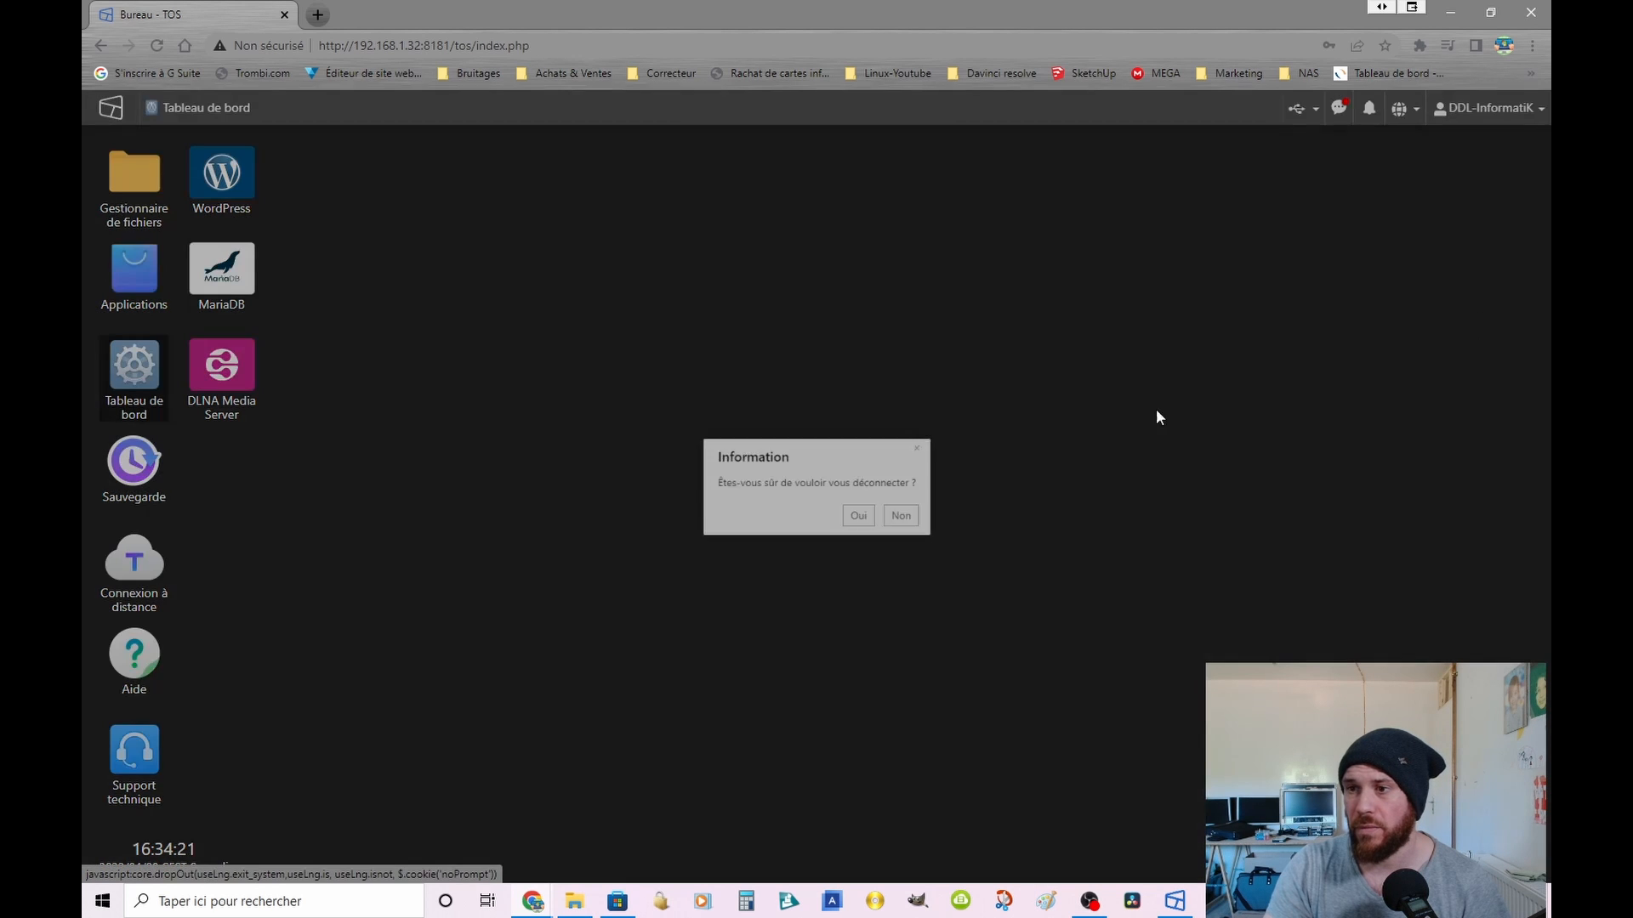
pyautogui.click(872, 524)
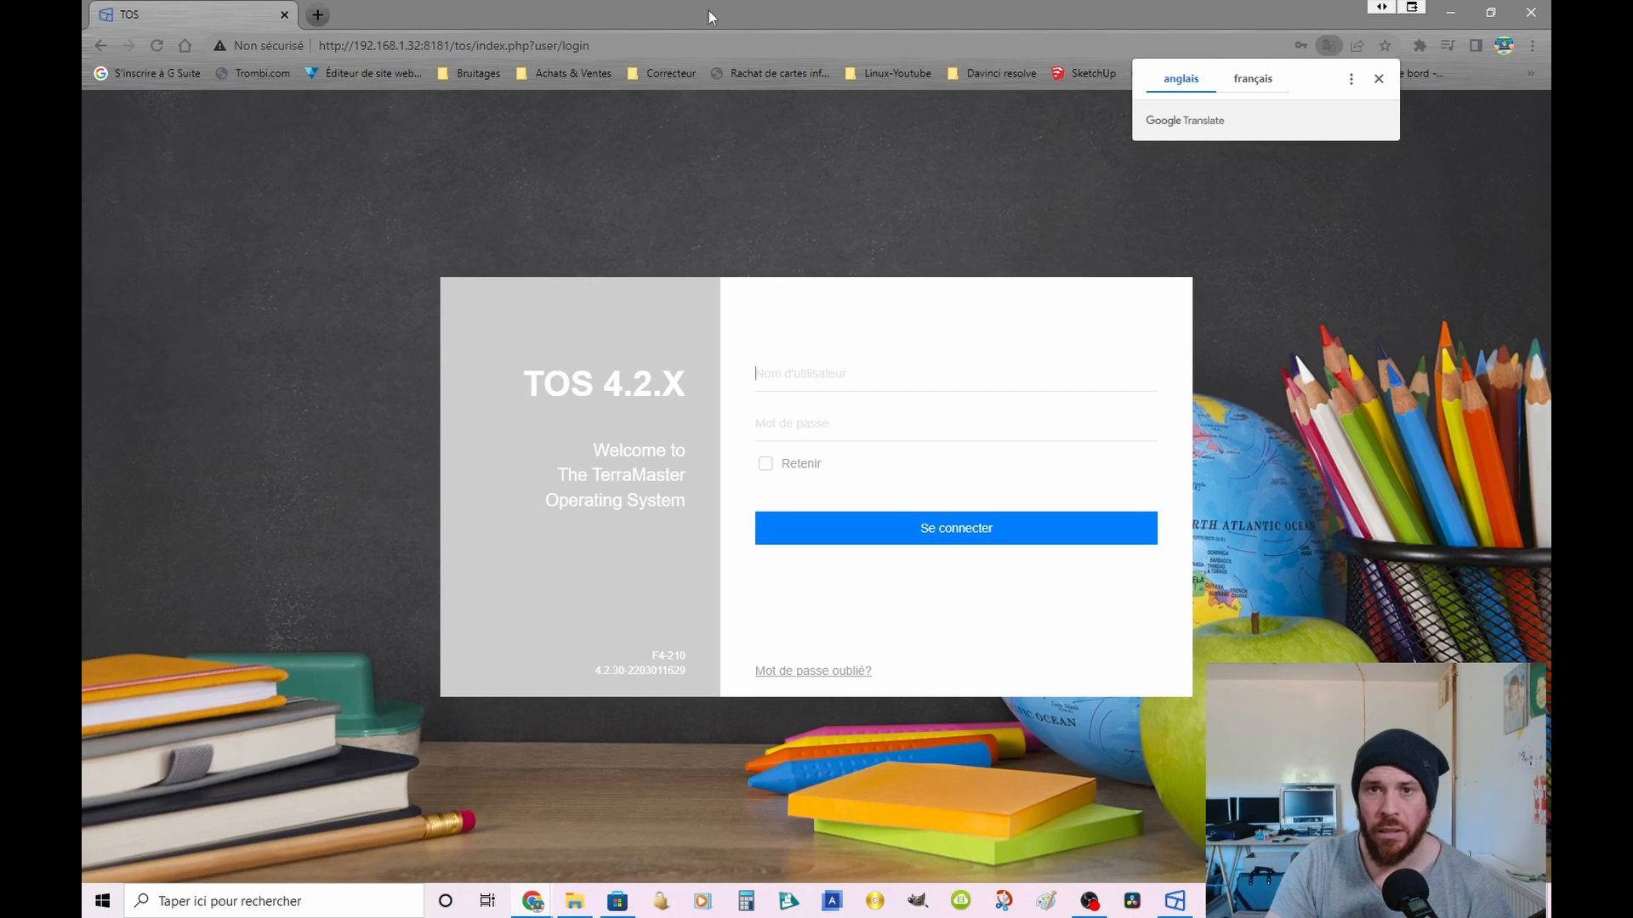
# Step: Load the NAS sign-in page at the address 192.168.1.32:8181
pyautogui.click(684, 46)
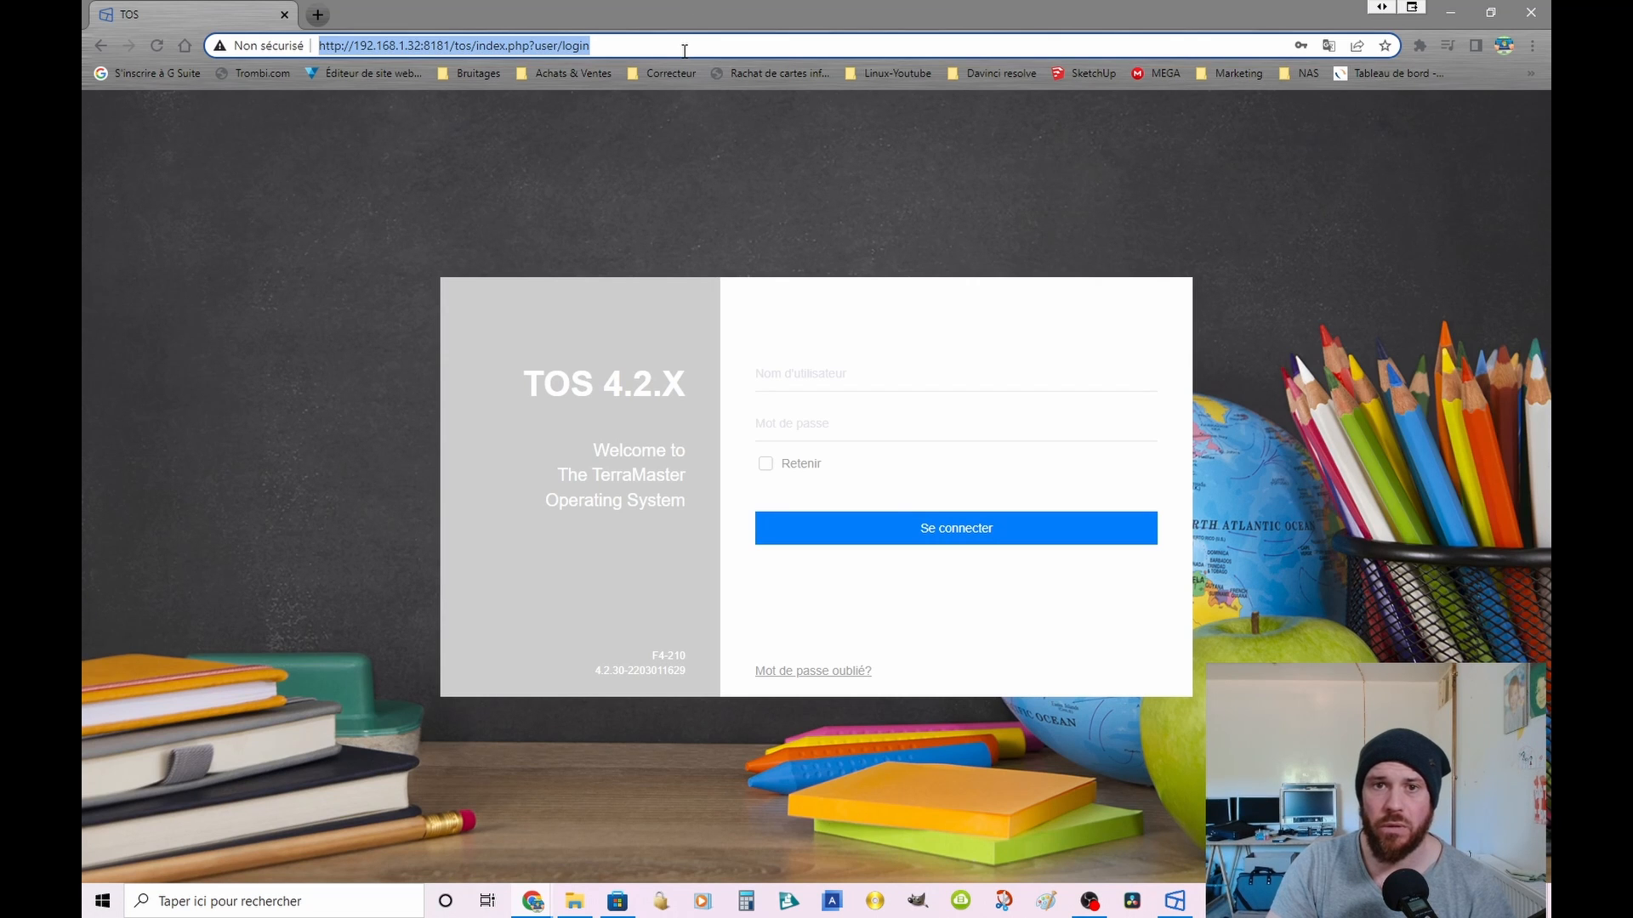
pyautogui.click(684, 47)
pyautogui.hotkey('ctrl', 'a')
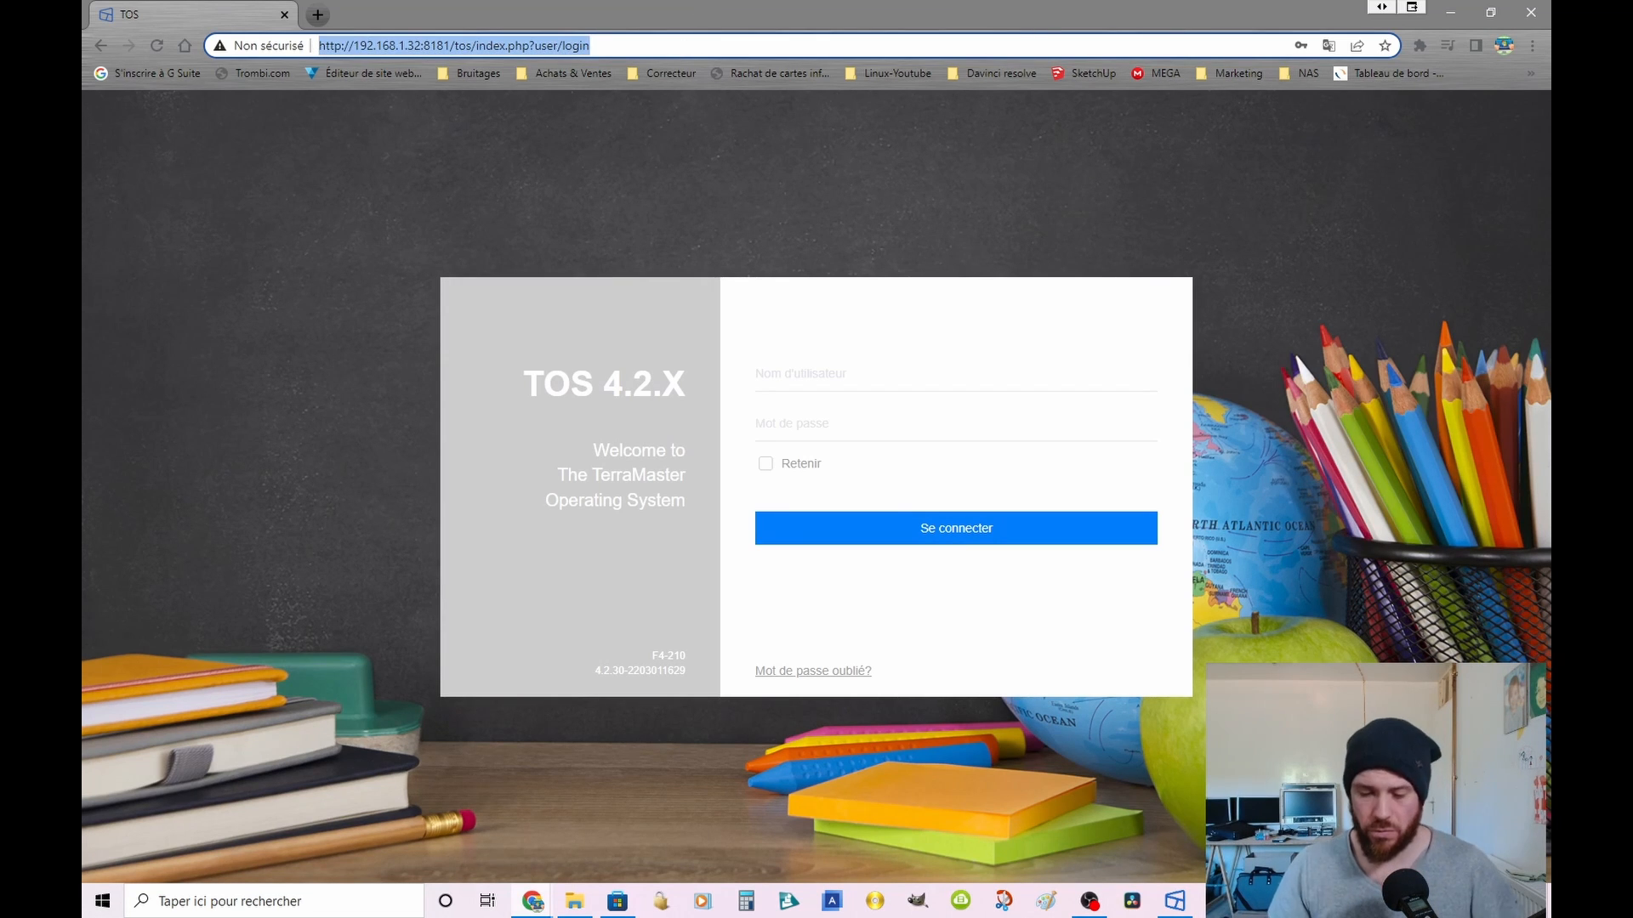
pyautogui.press('BackSpace')
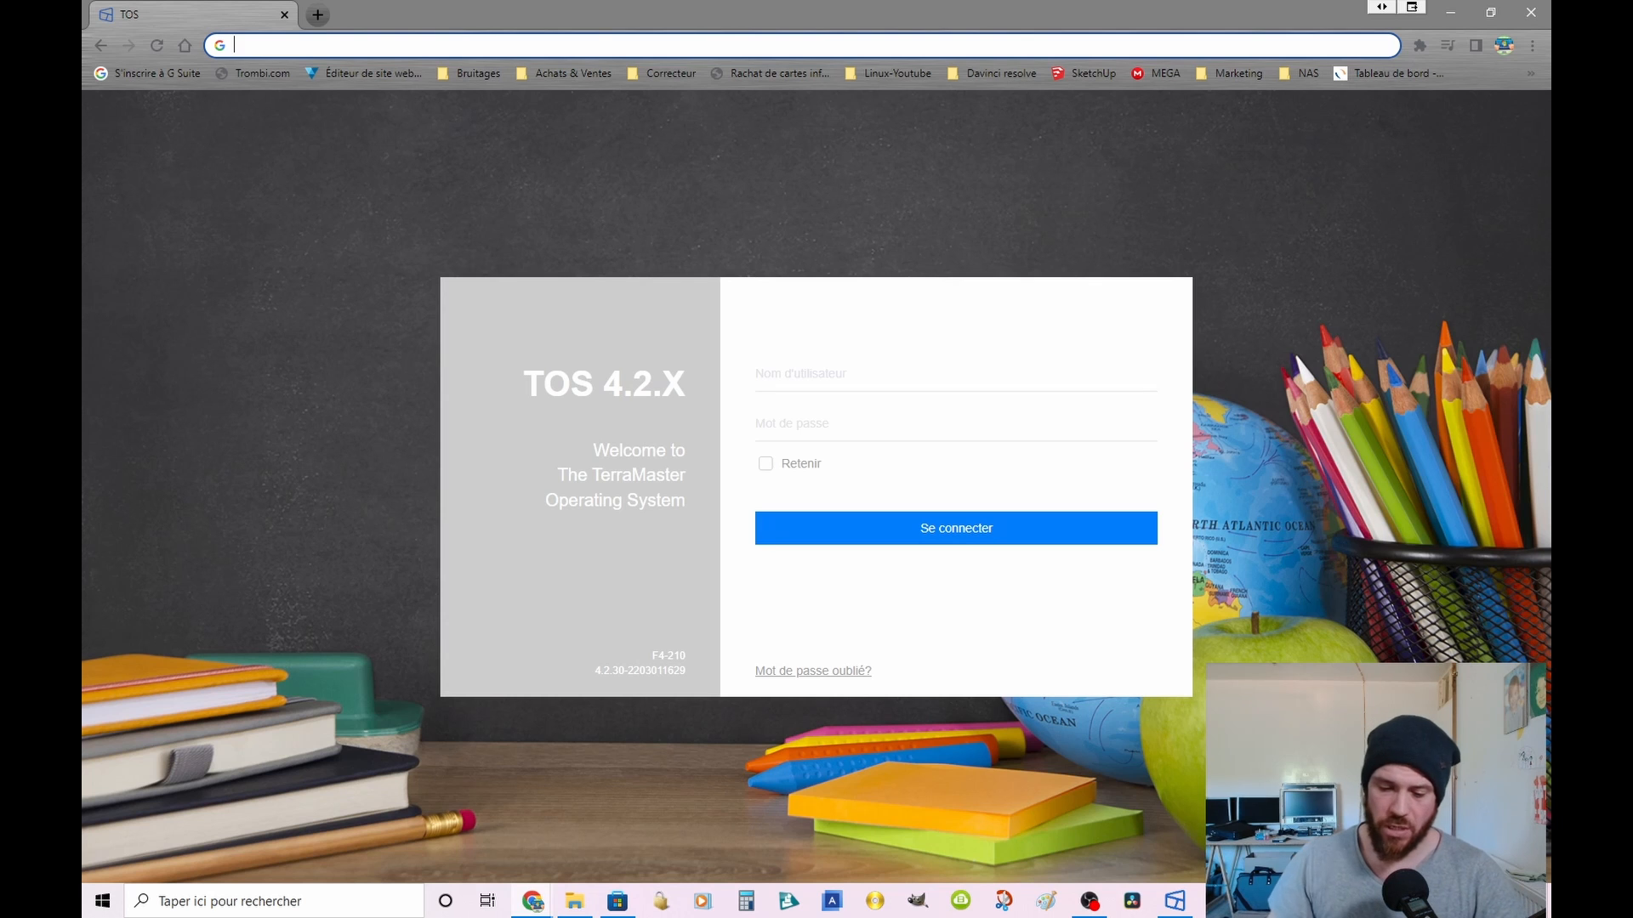
pyautogui.write('192')
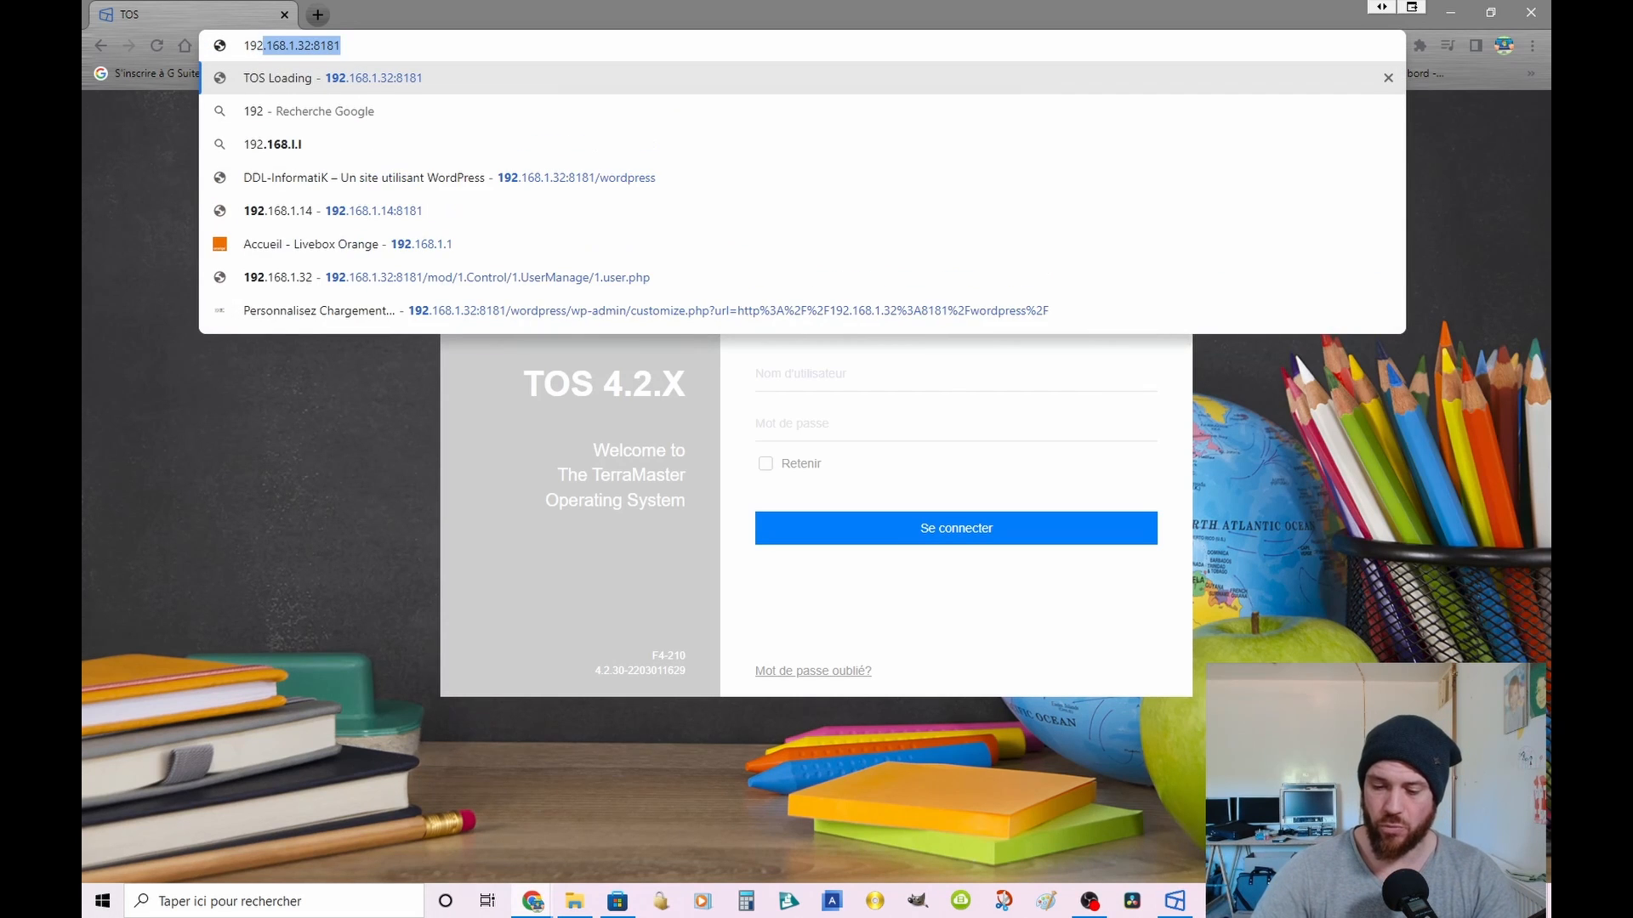
pyautogui.write('.168.1')
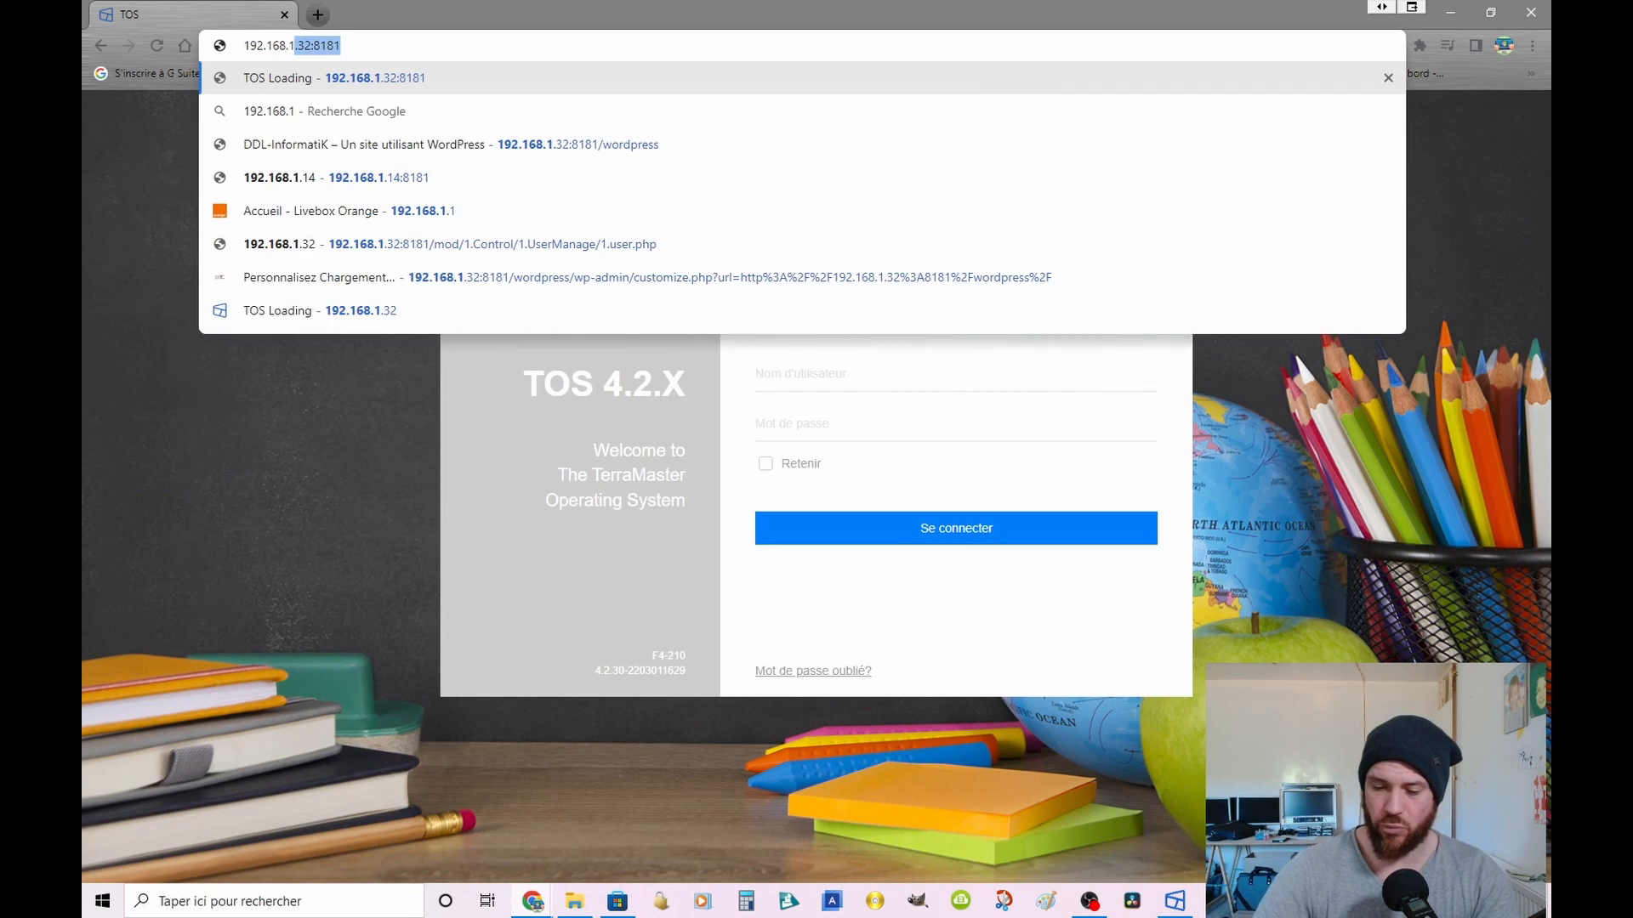
pyautogui.write('.32:')
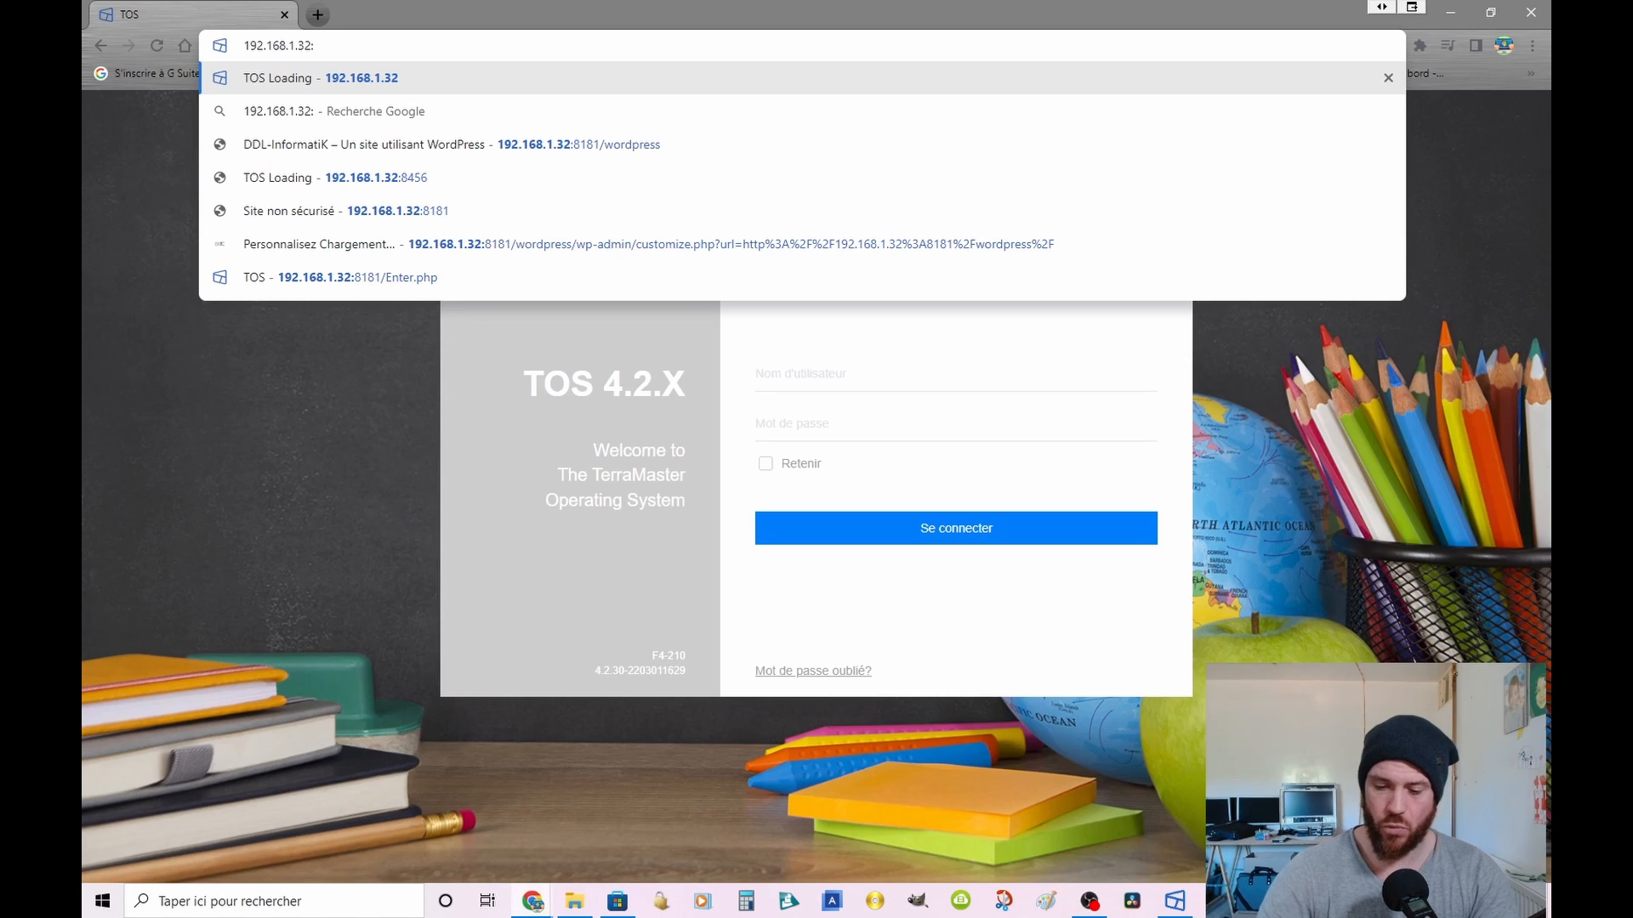
pyautogui.write('8181')
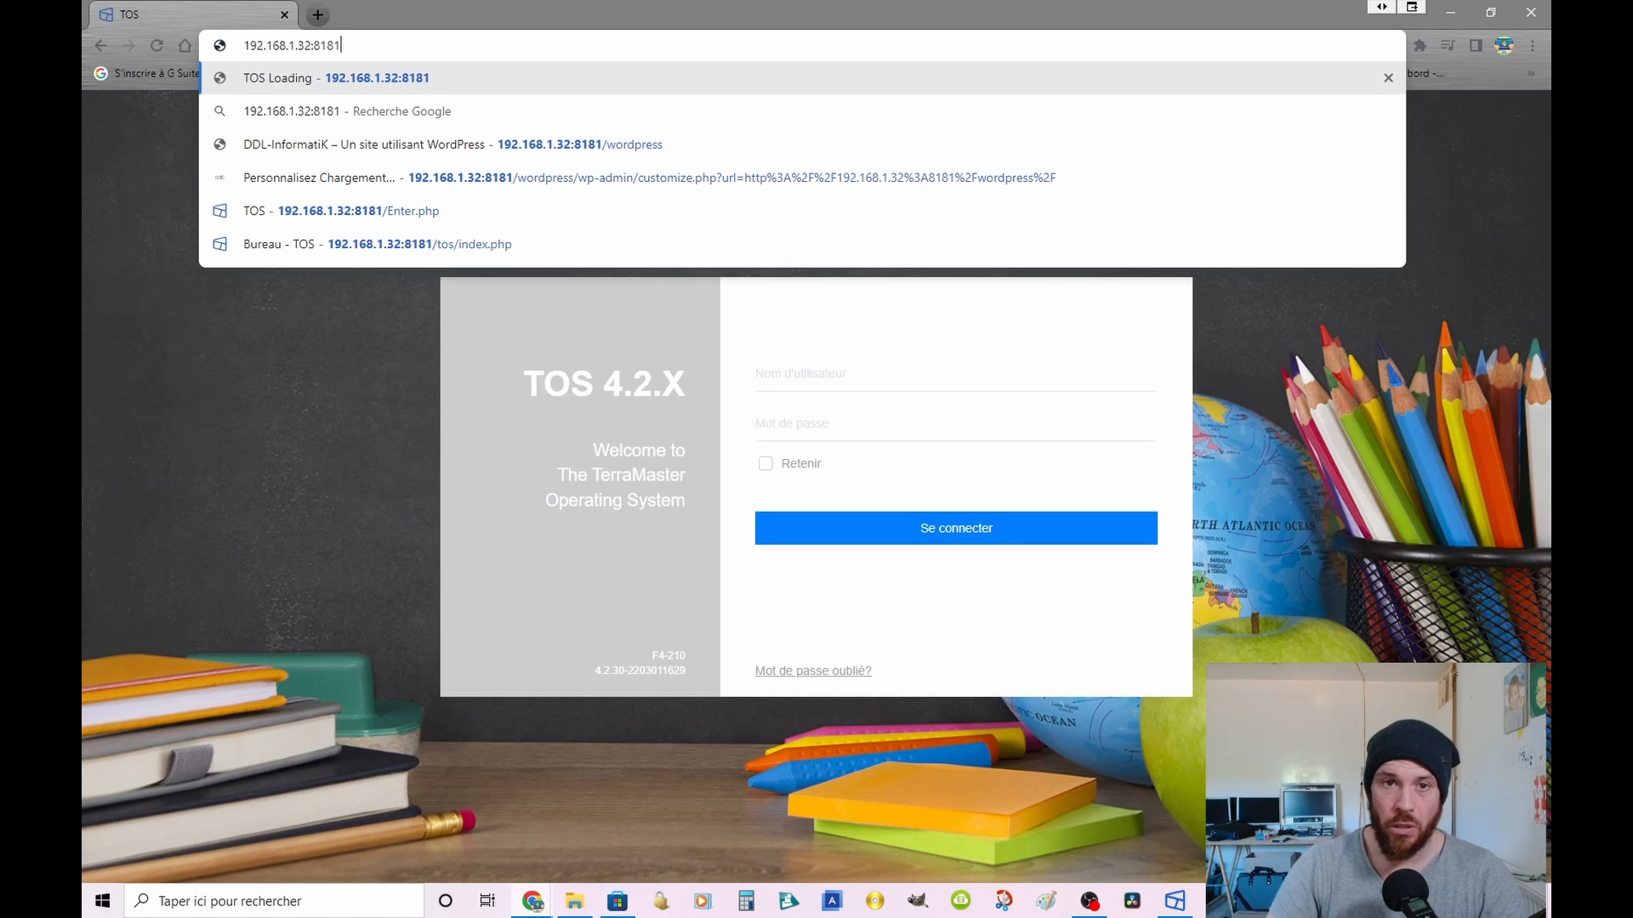
pyautogui.click(546, 70)
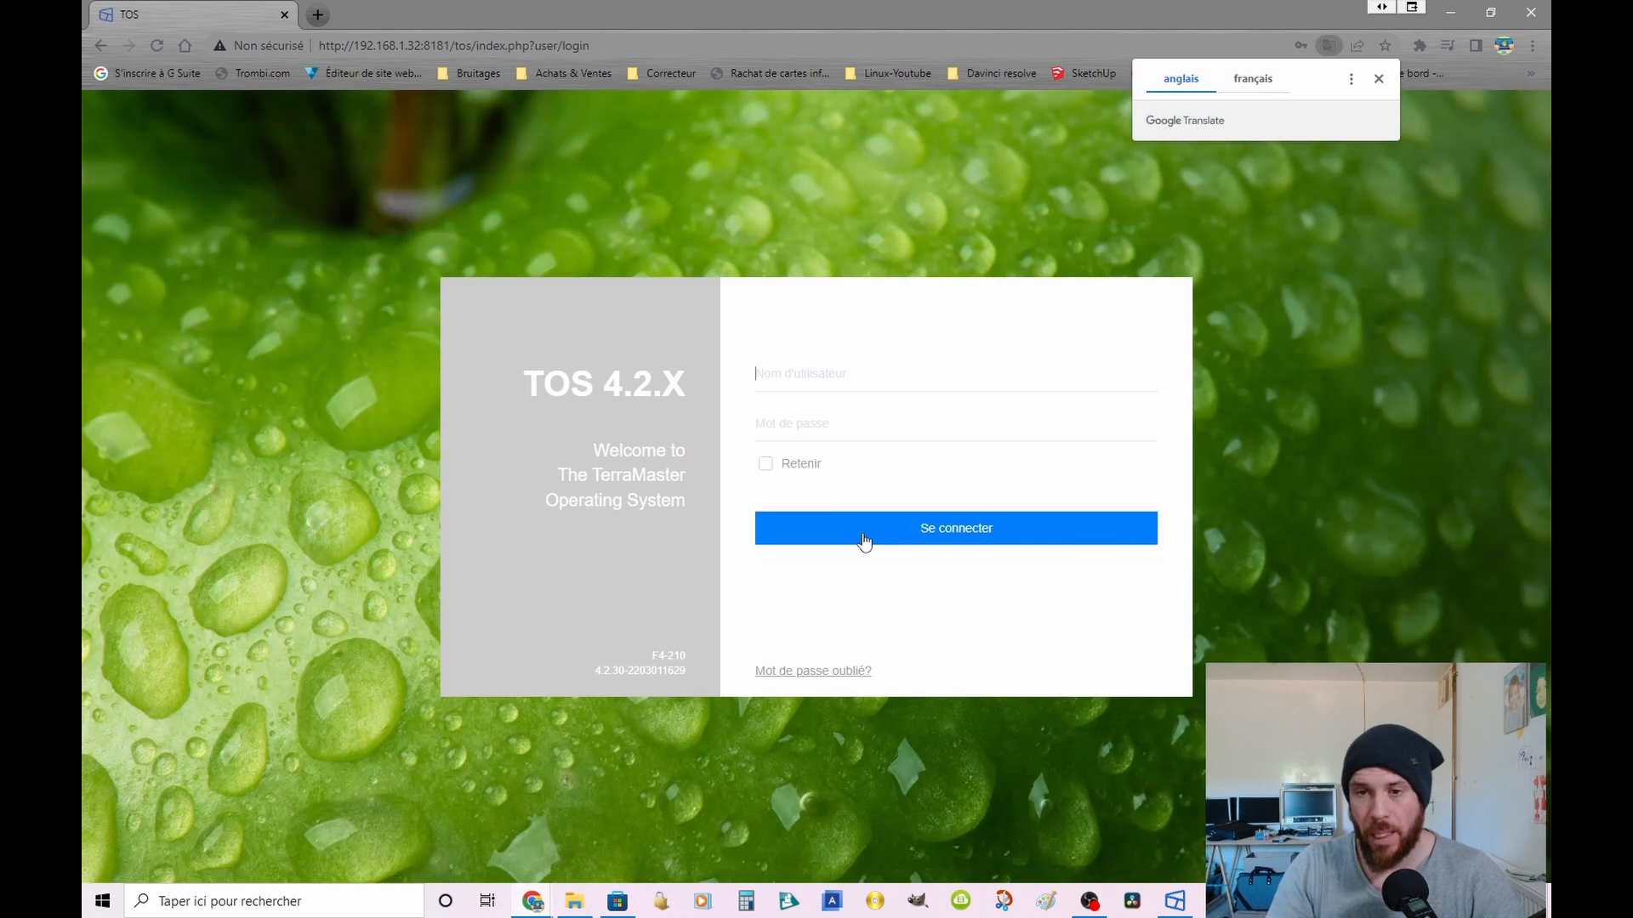
# Step: Try to sign in with the username Youtube and the account password
pyautogui.click(917, 379)
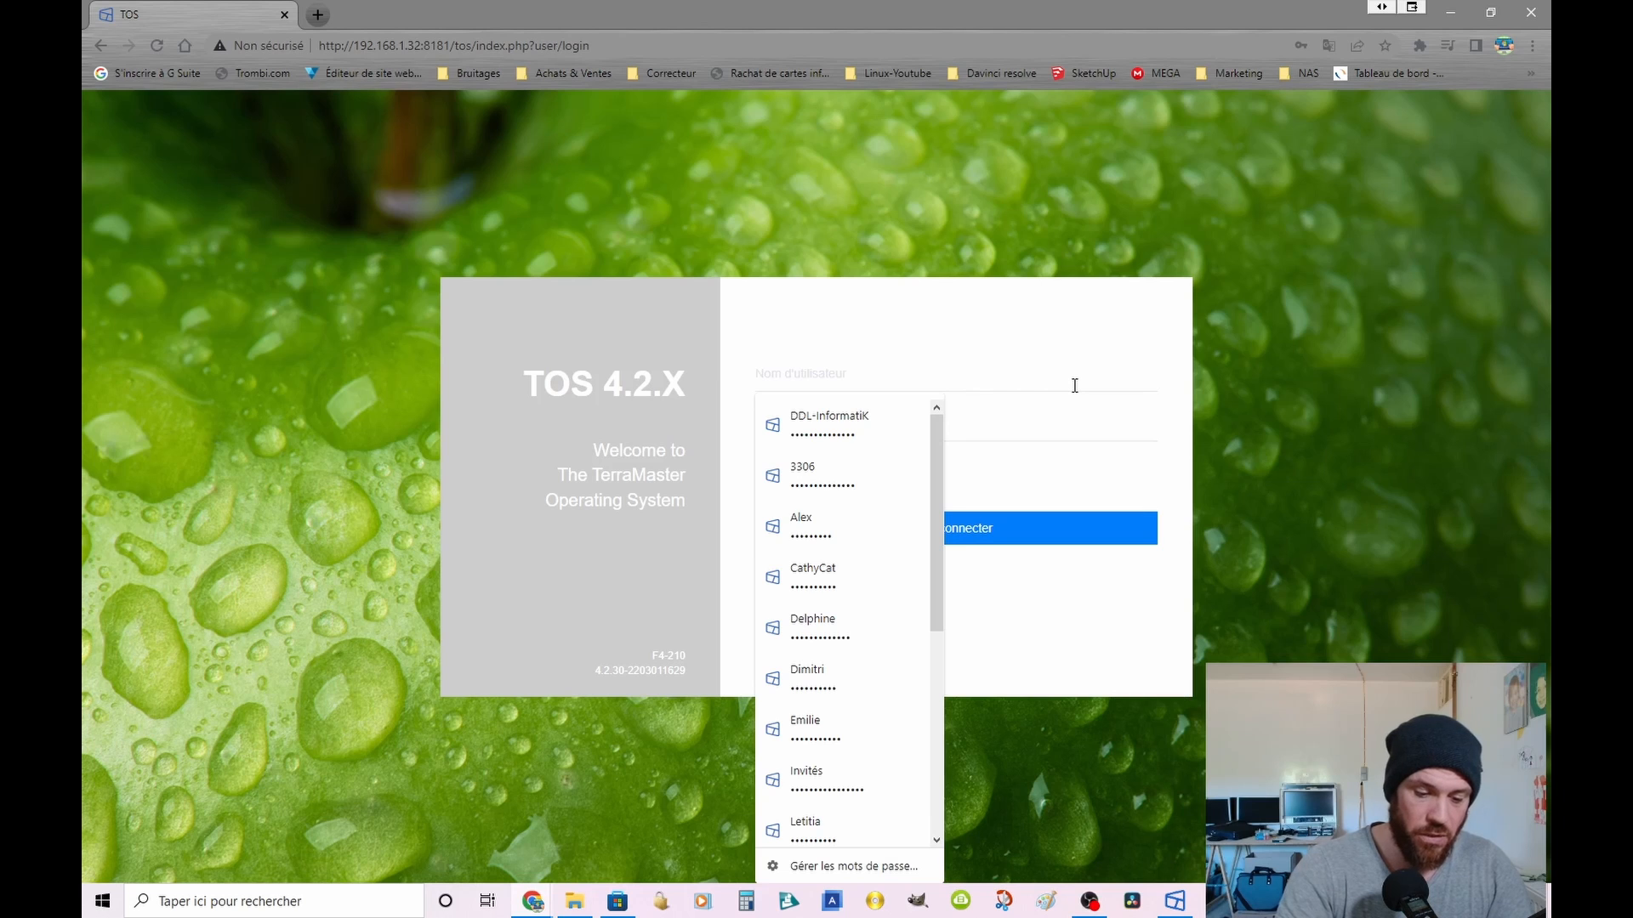
pyautogui.write('Youtube')
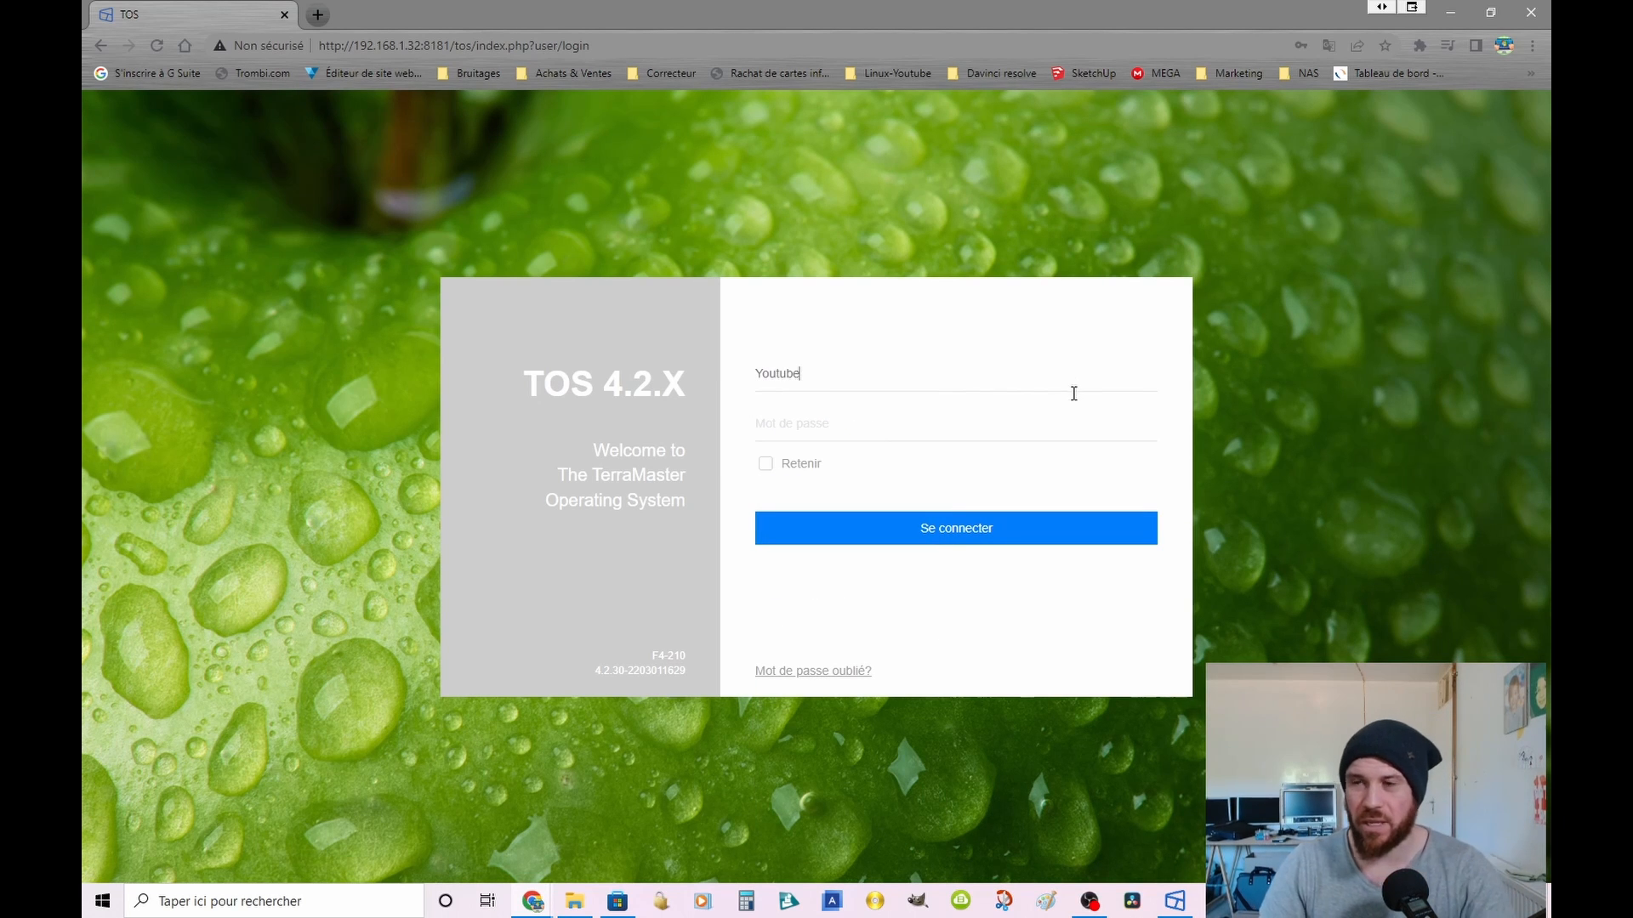
pyautogui.click(837, 415)
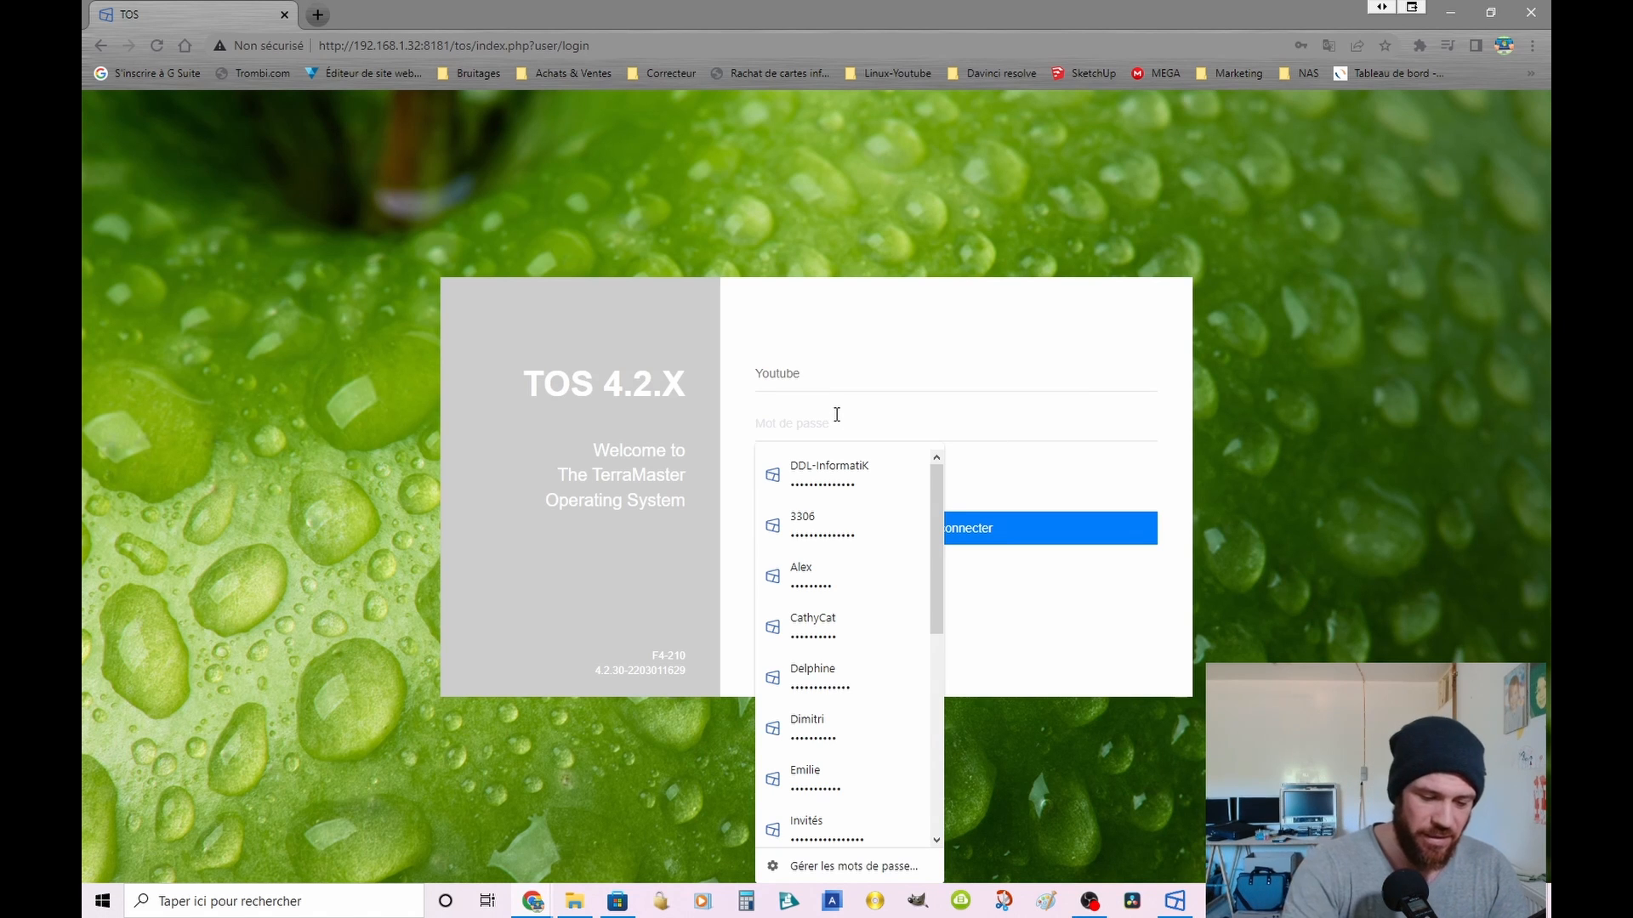
pyautogui.write('***')
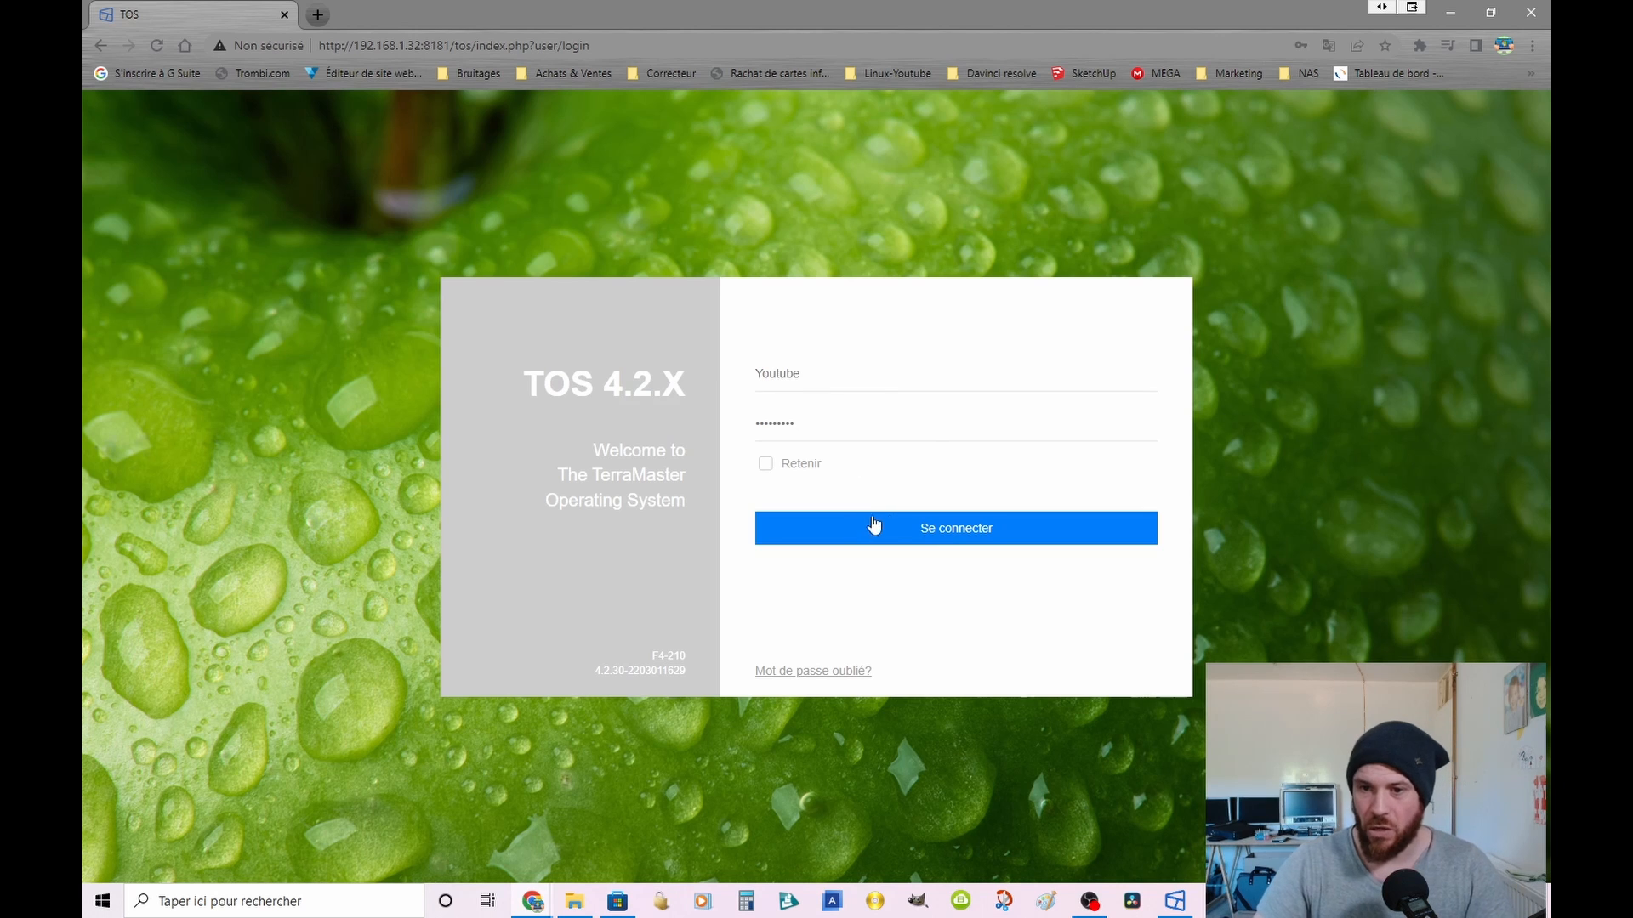
pyautogui.click(906, 525)
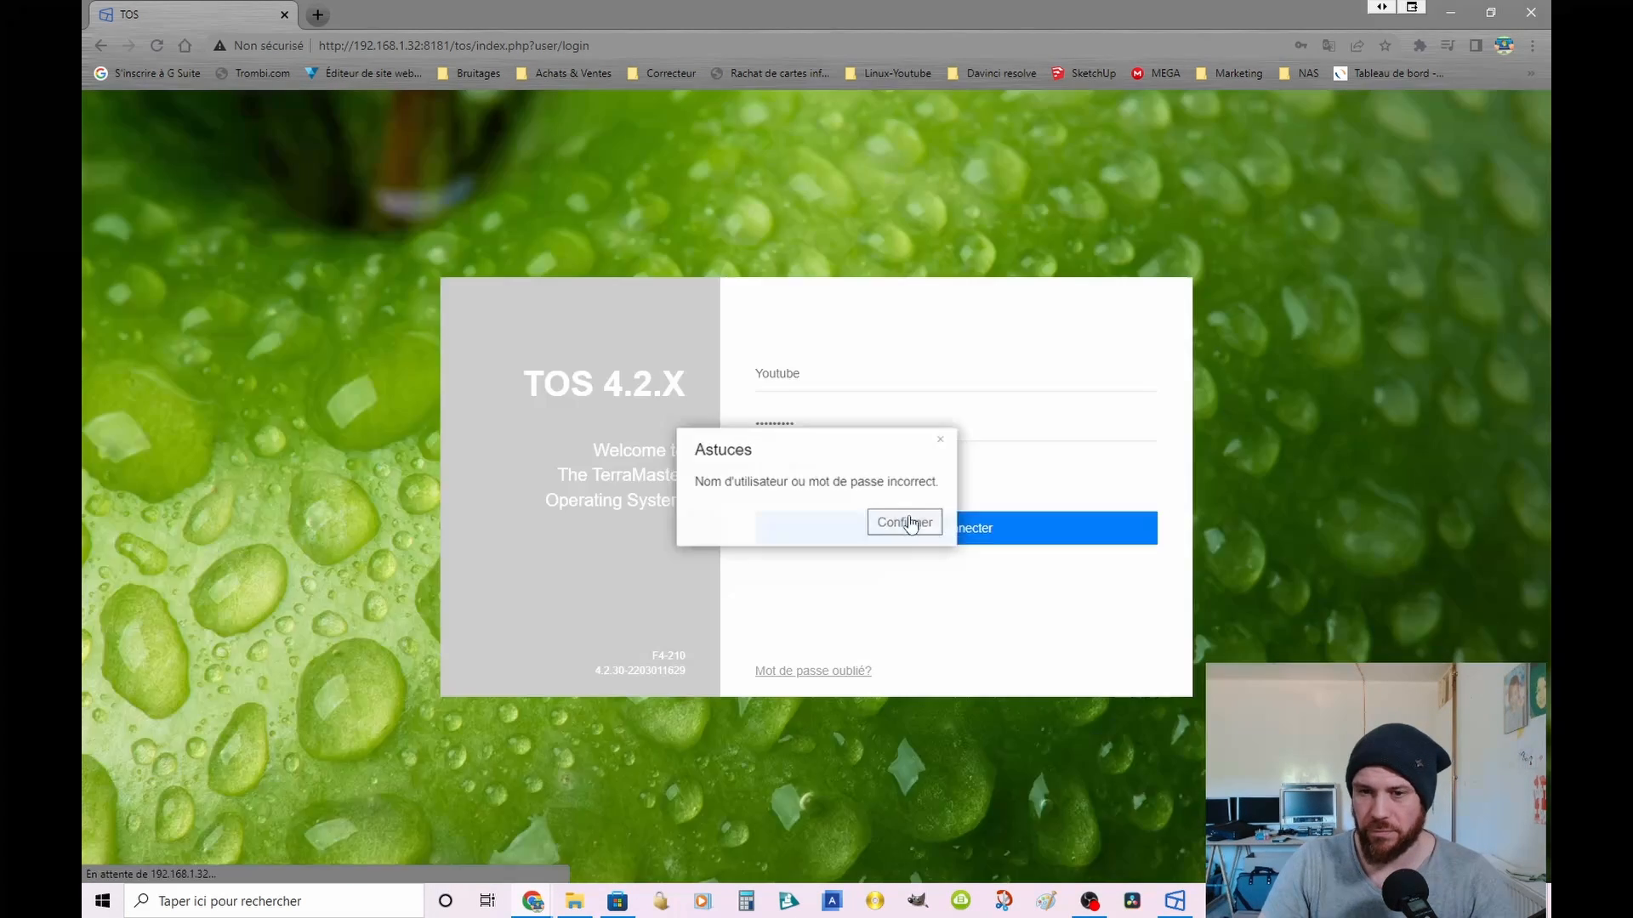
pyautogui.click(910, 523)
# Step: Sign in with the username youtube and the account password, and clear the browser's password prompt
pyautogui.click(823, 435)
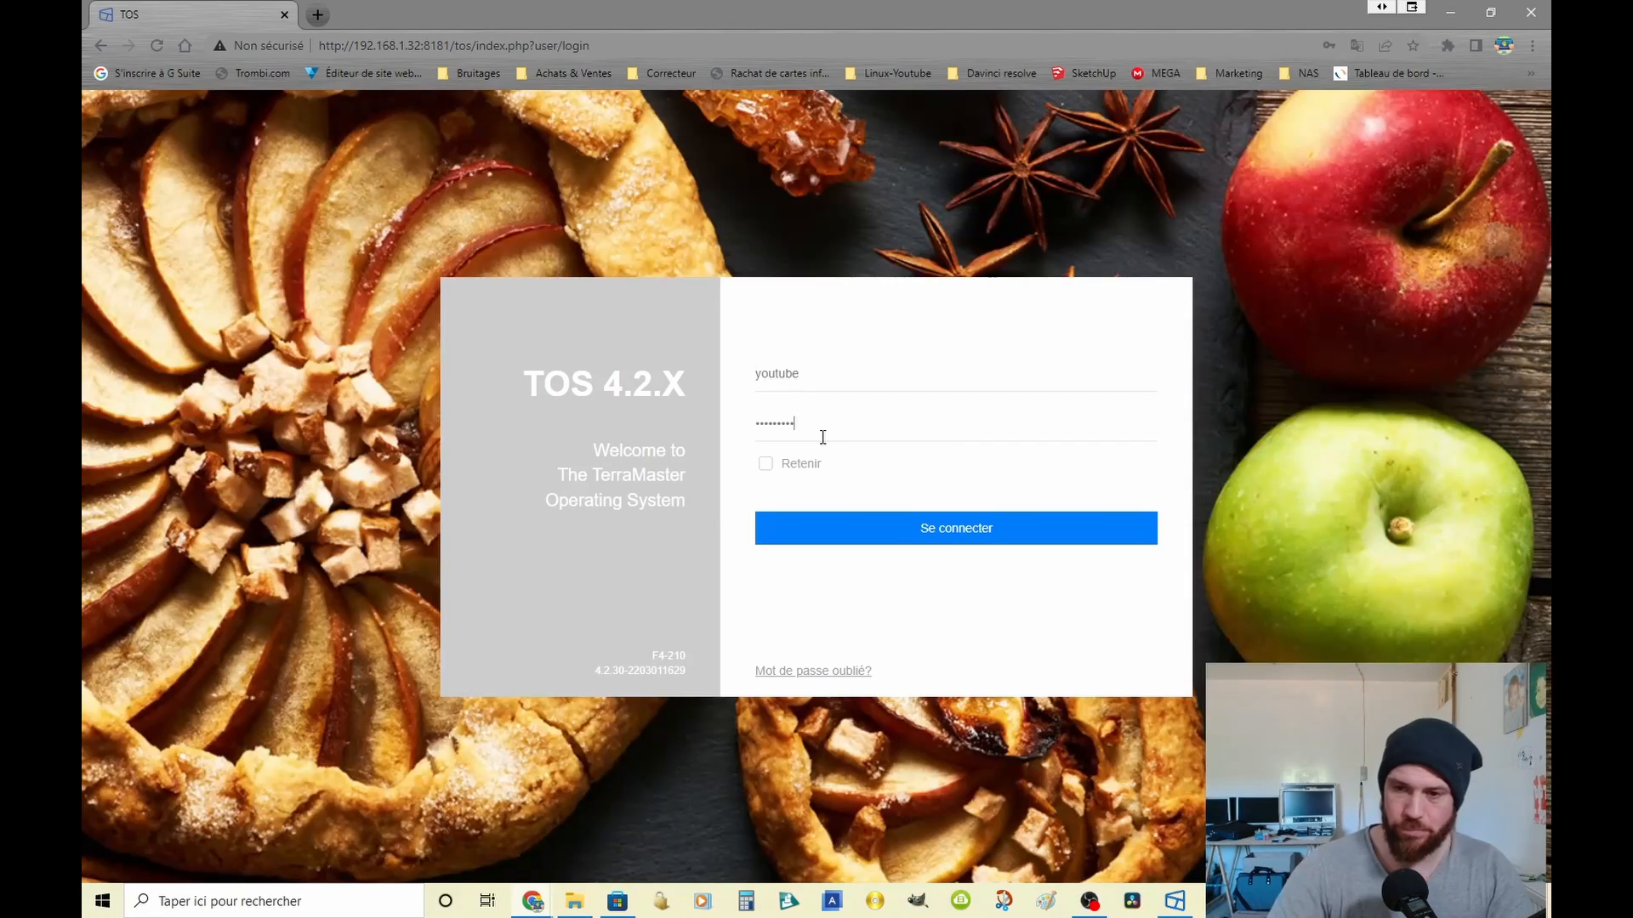
pyautogui.click(988, 534)
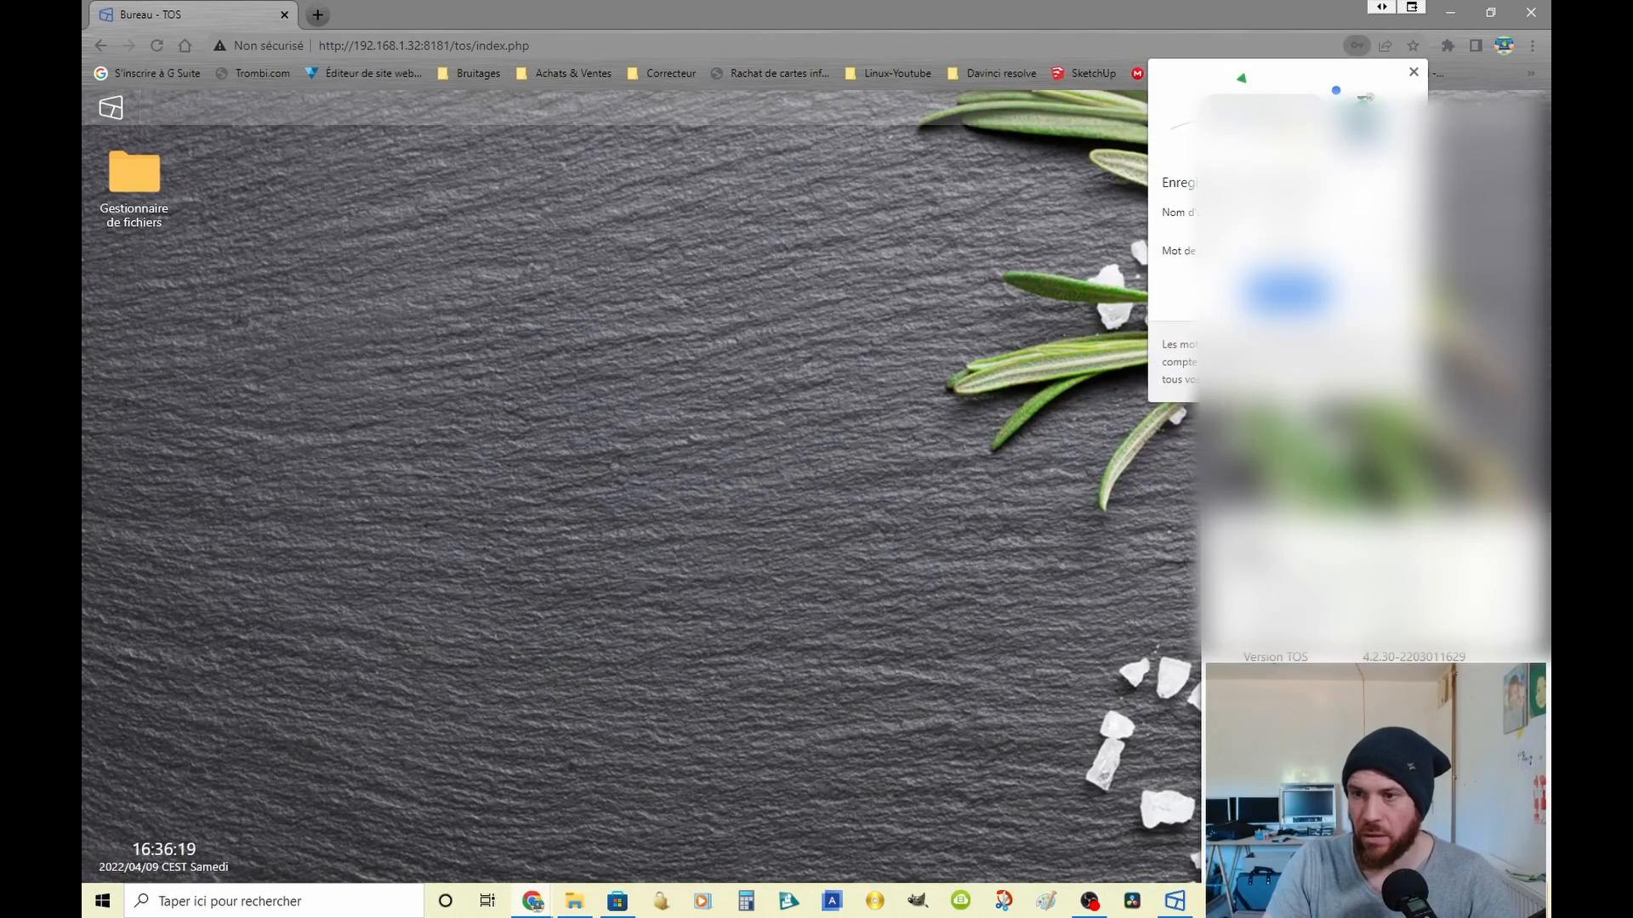
pyautogui.click(1288, 294)
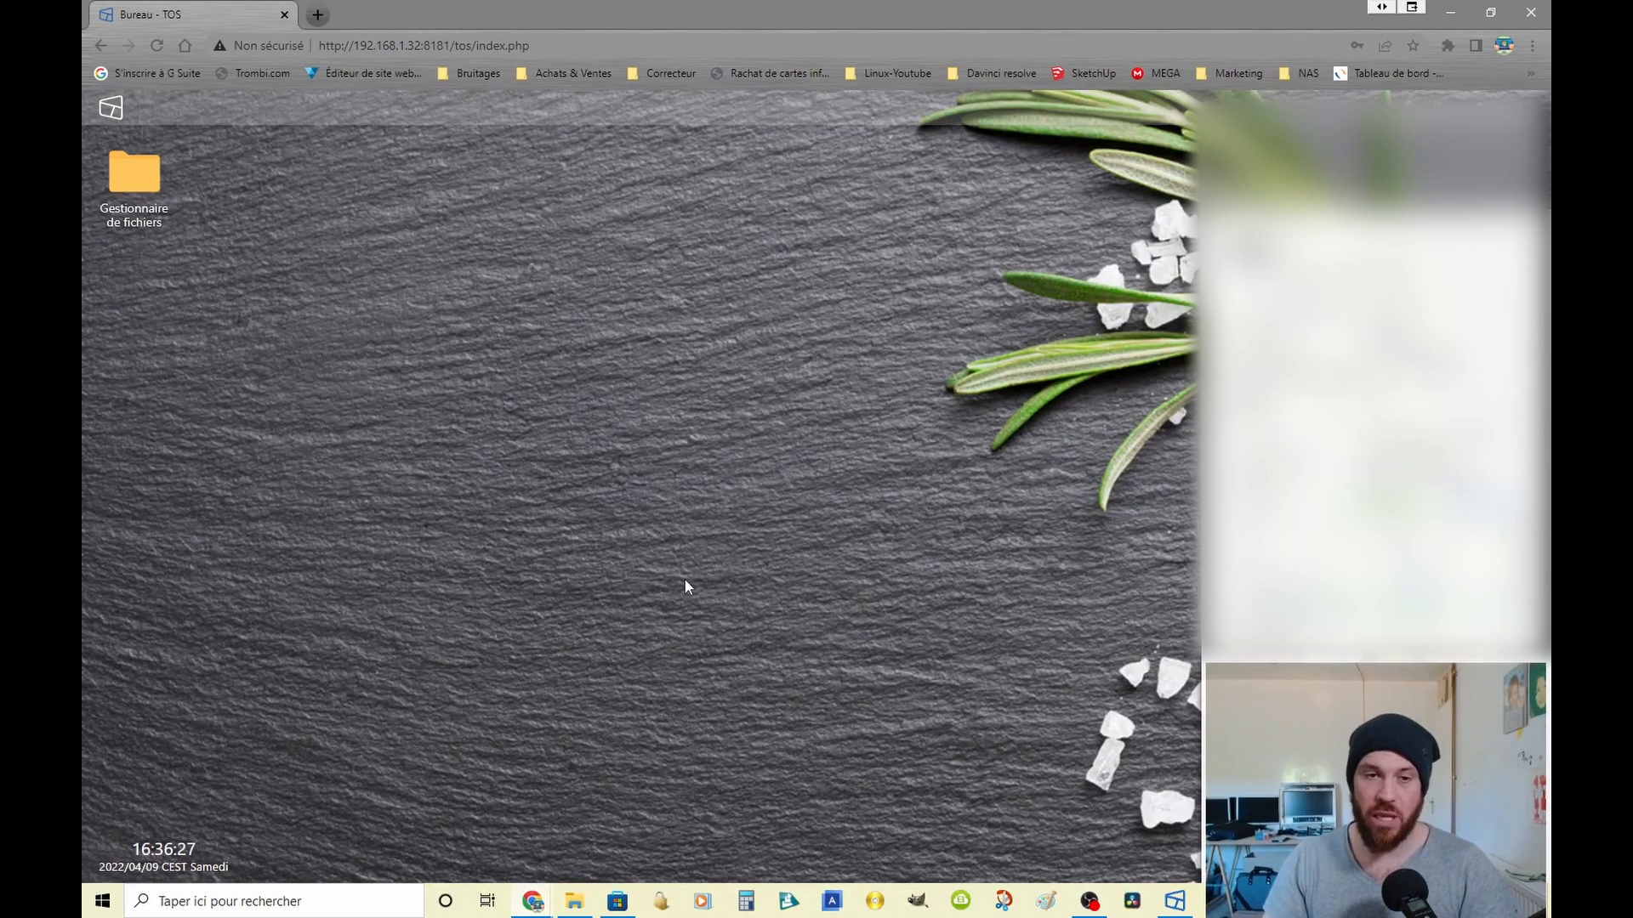
# Step: Open the file manager maximized and examine the contents of the youtube, public and test1 folders
pyautogui.doubleClick(153, 201)
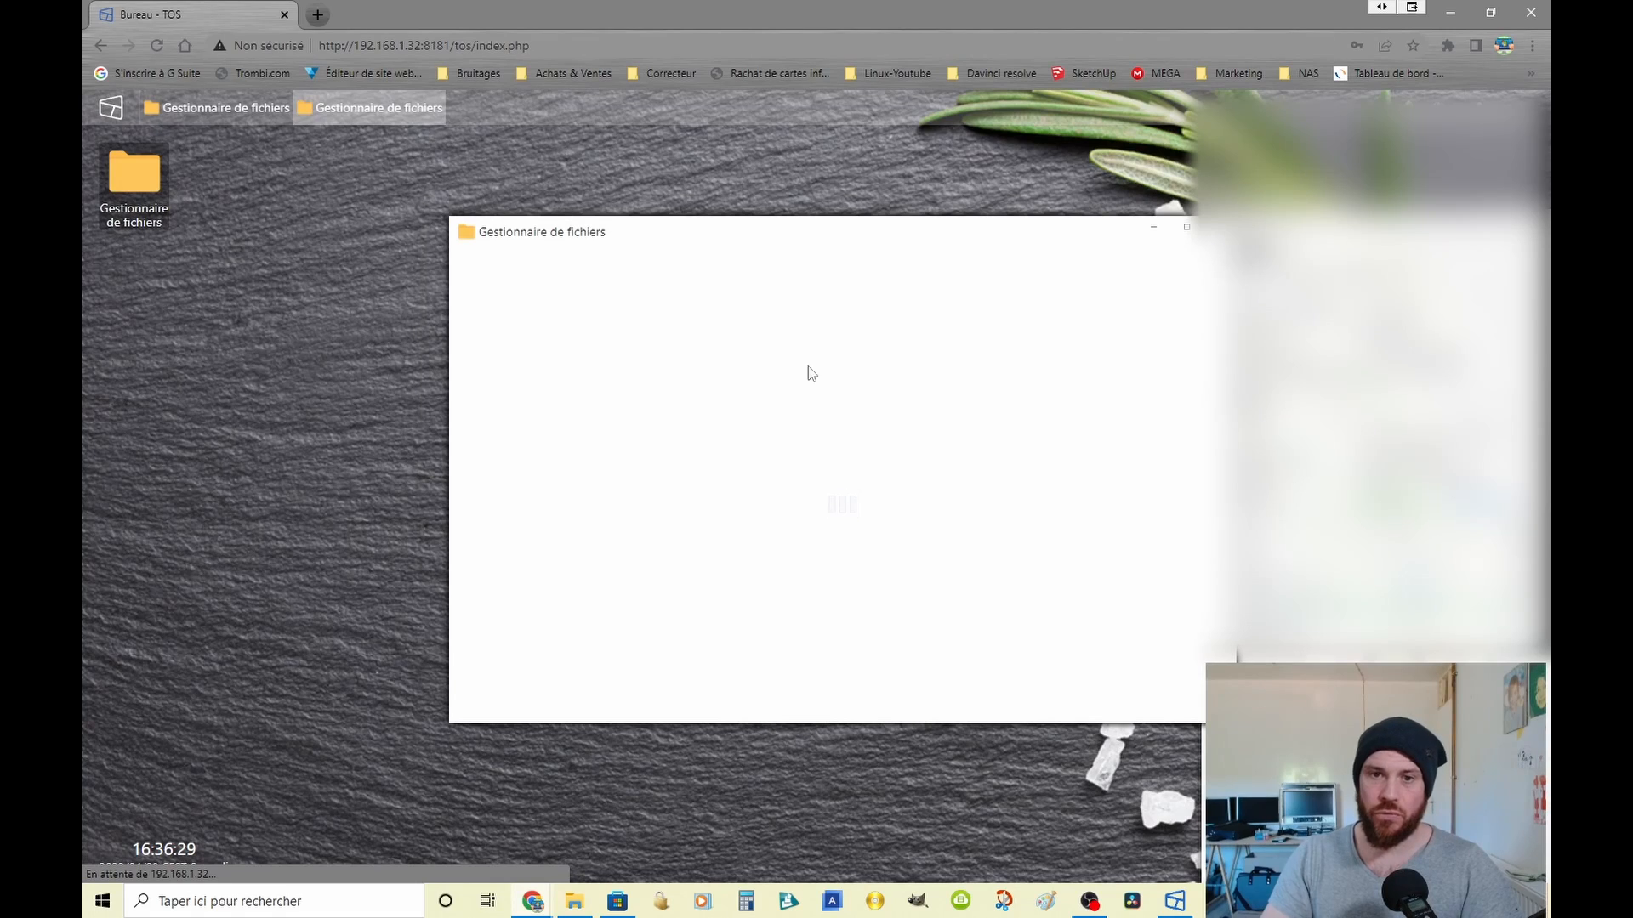
pyautogui.click(1187, 227)
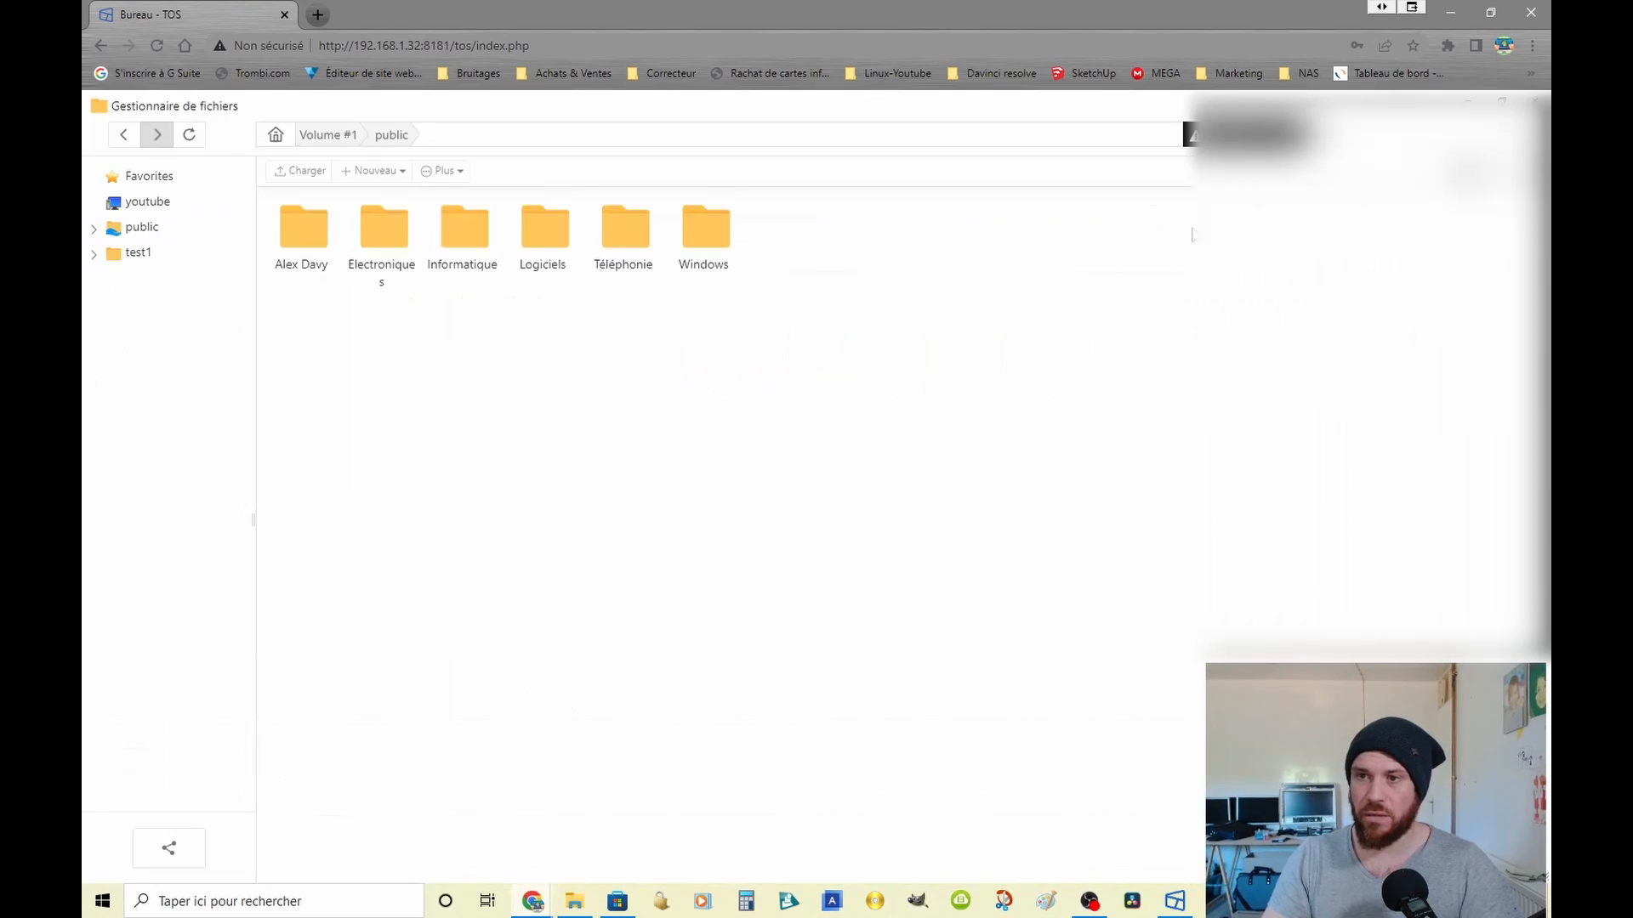
pyautogui.click(132, 206)
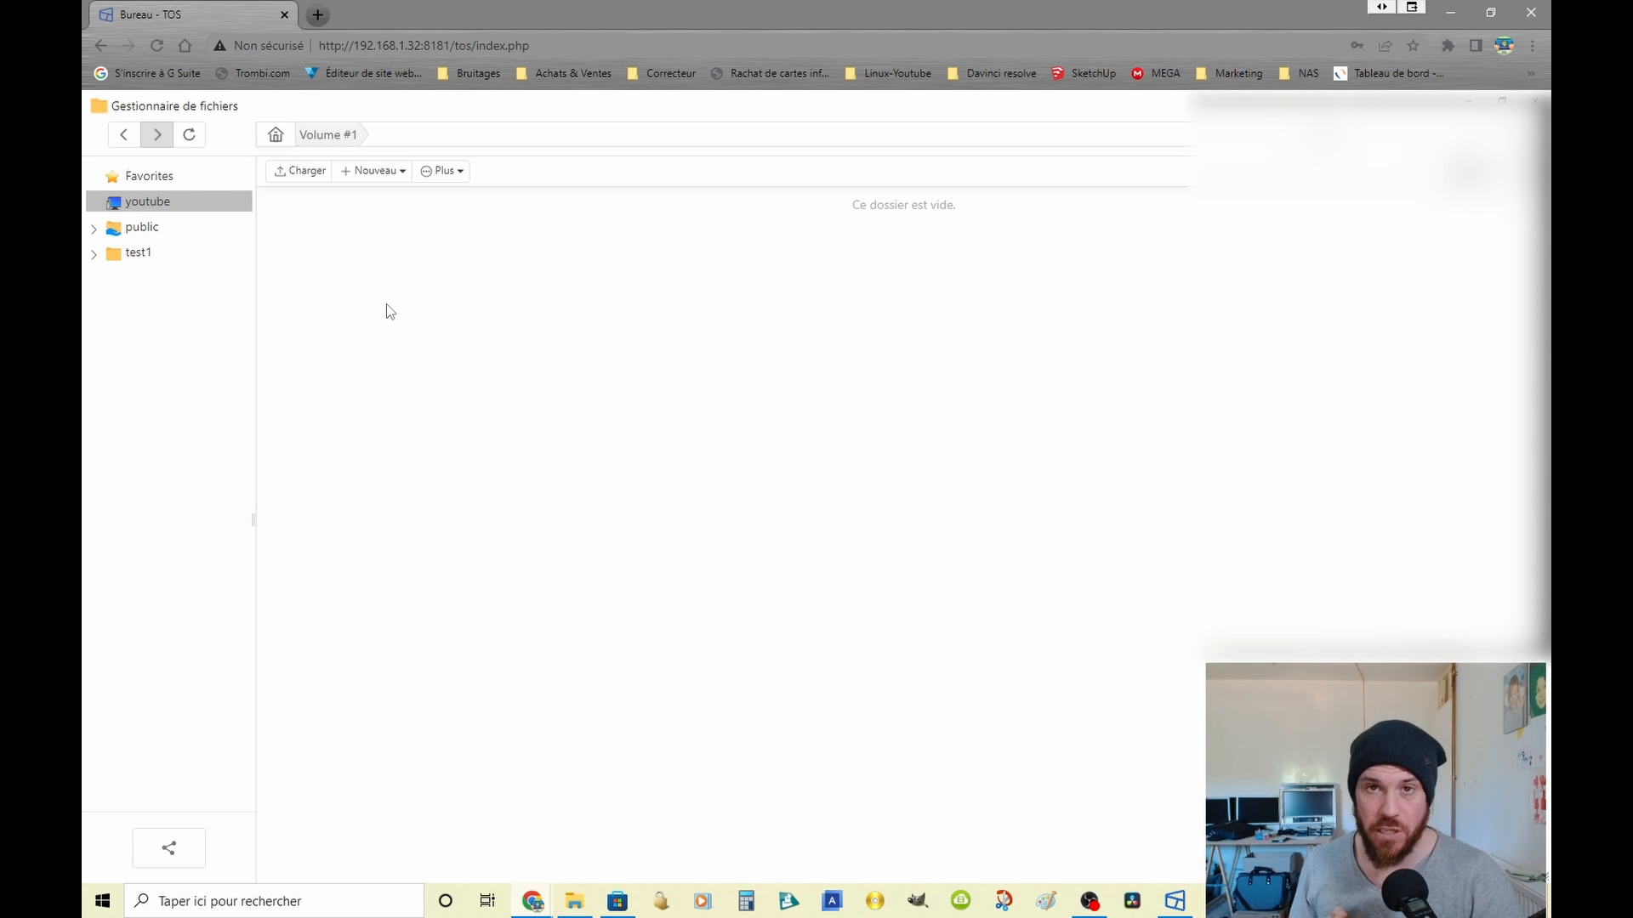
pyautogui.click(164, 232)
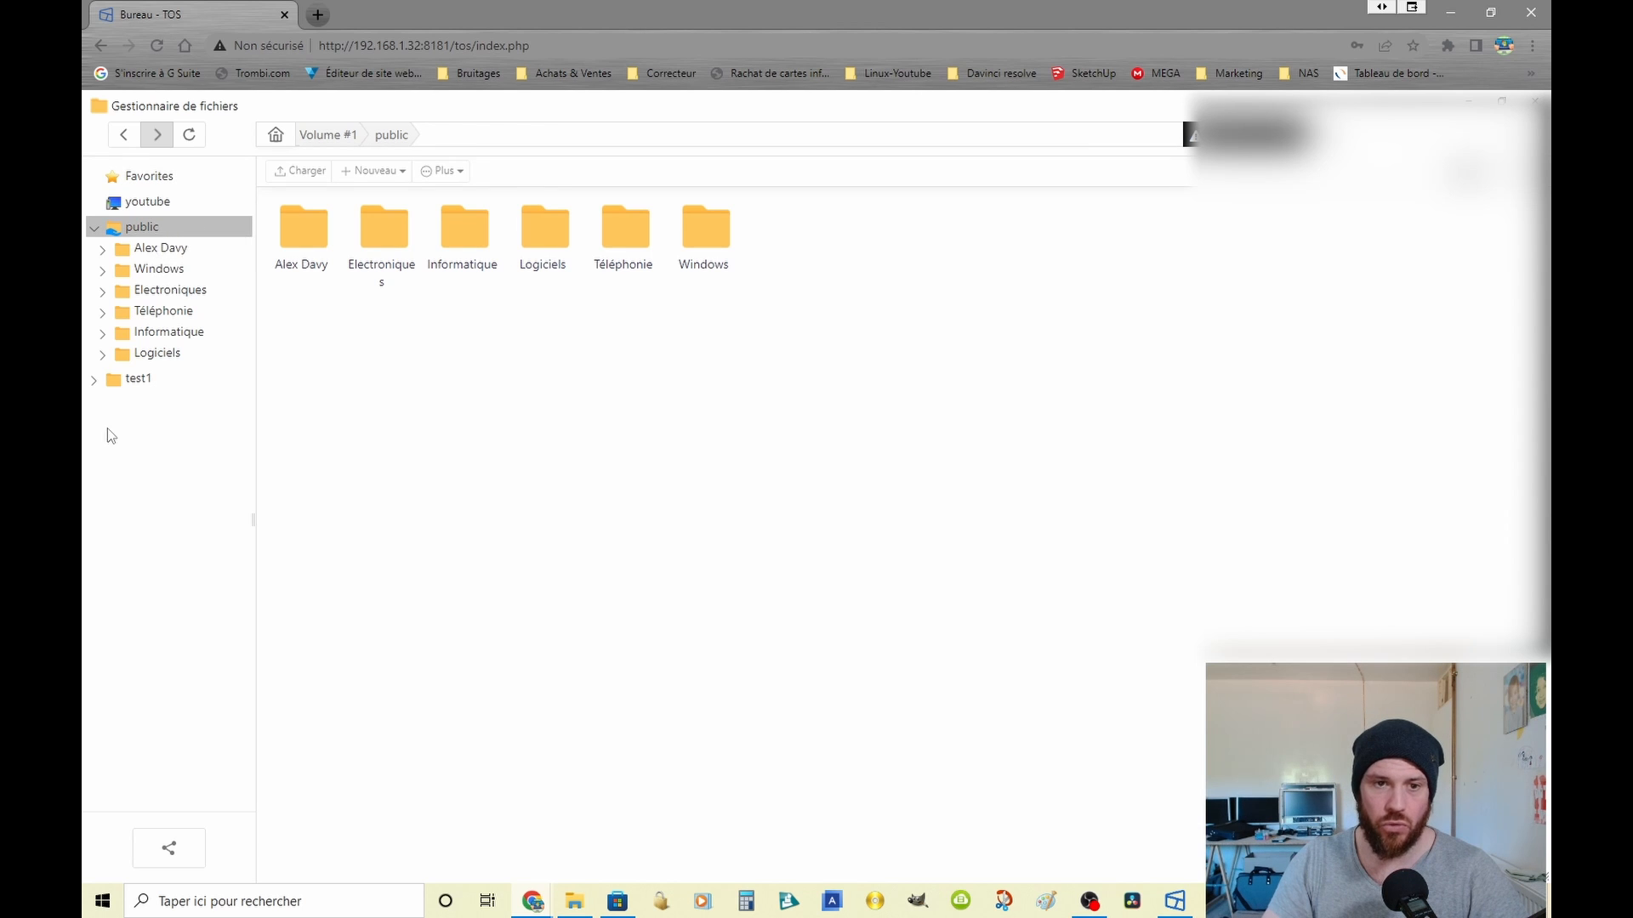
pyautogui.click(136, 384)
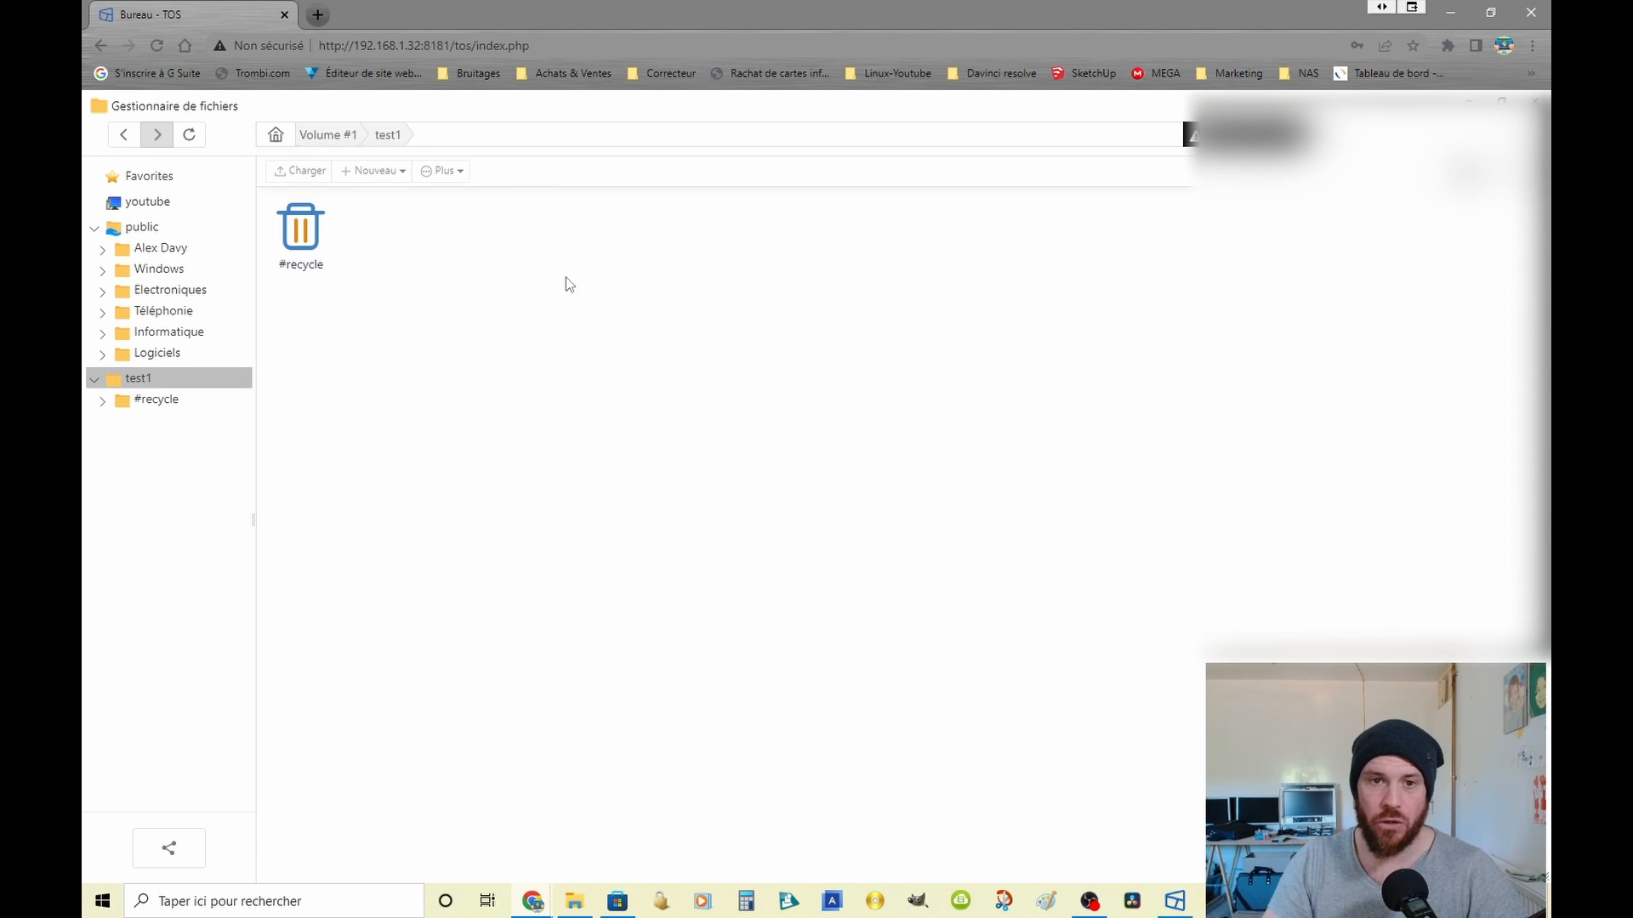
# Step: Try to create a new folder inside the shared folder test1
pyautogui.rightClick(524, 294)
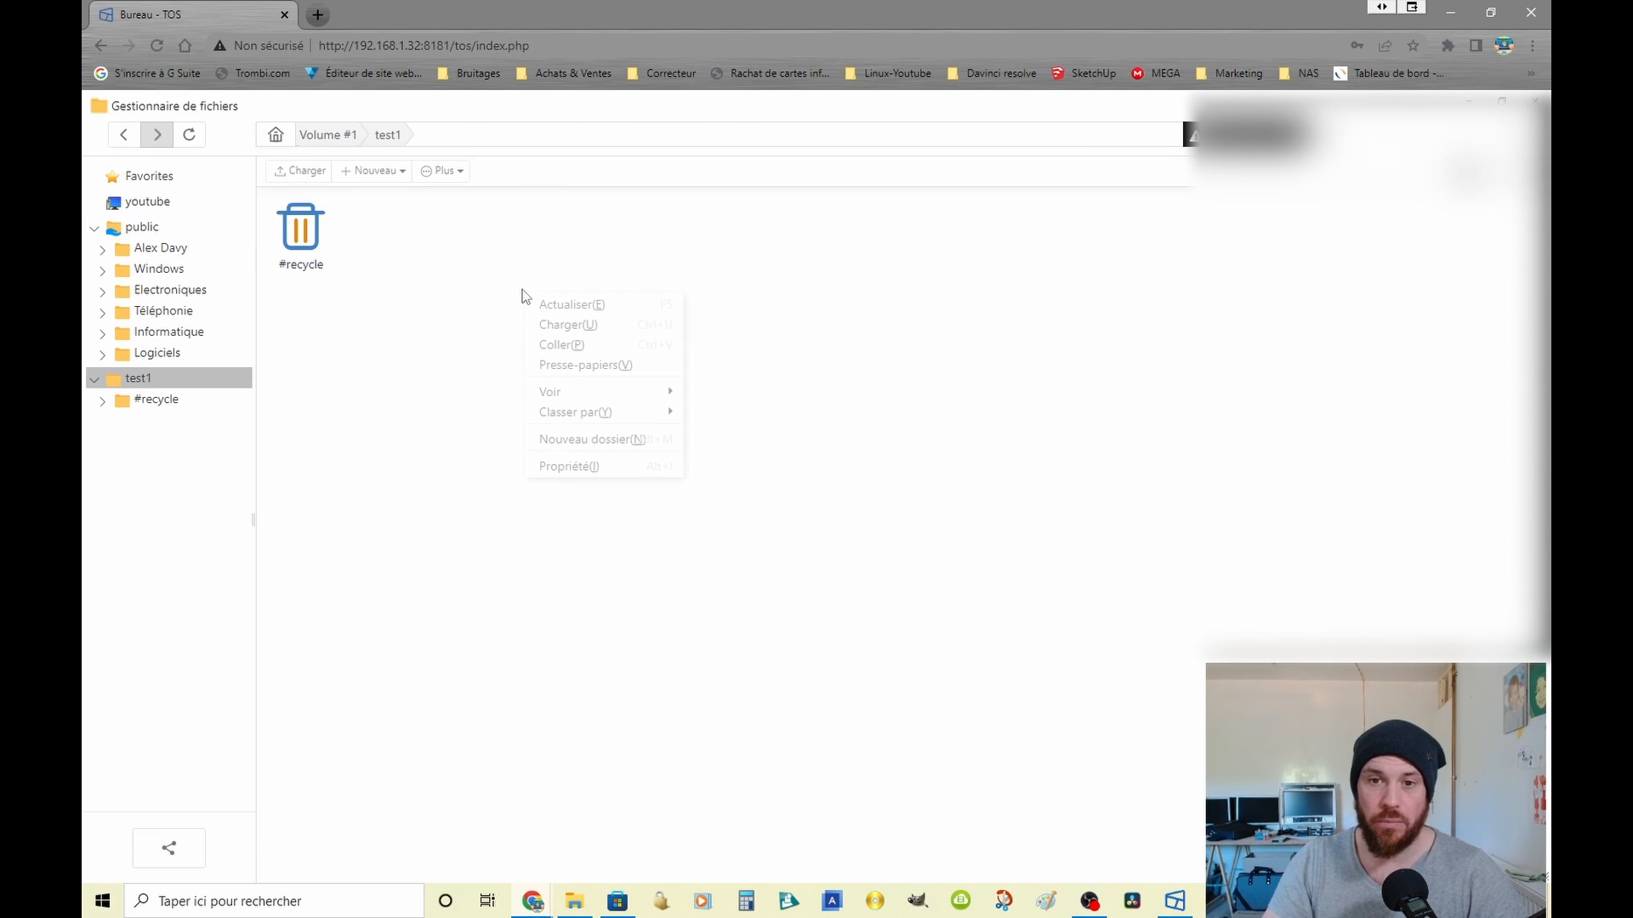
pyautogui.click(609, 455)
pyautogui.click(434, 380)
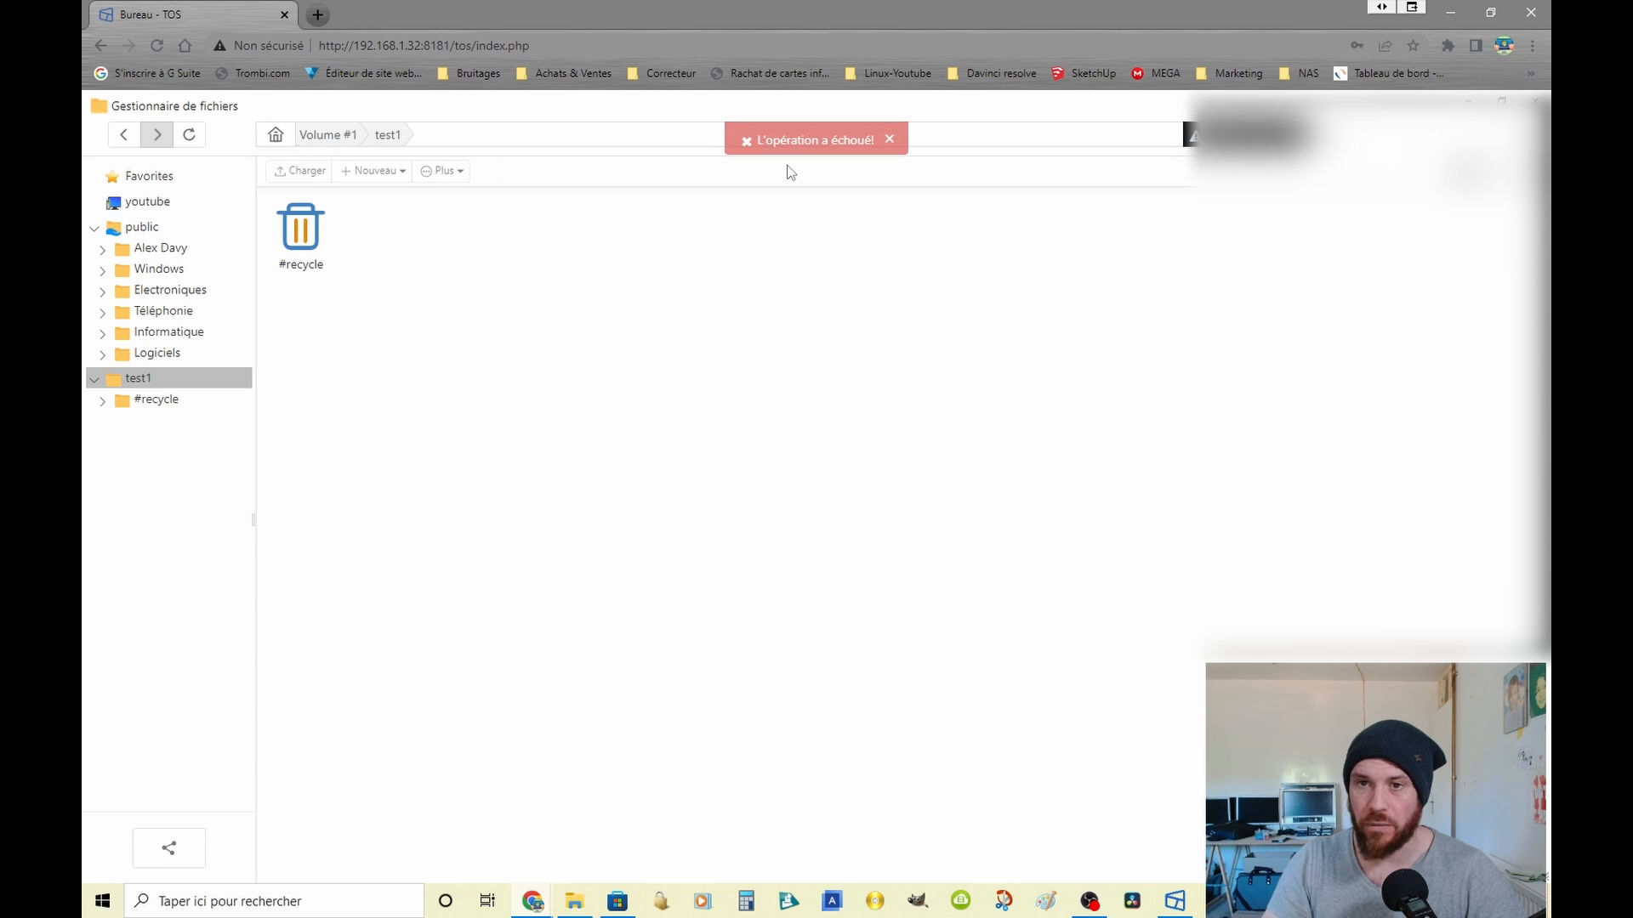
# Step: Try to create a new folder inside the Electroniques folder of the public share
pyautogui.rightClick(590, 318)
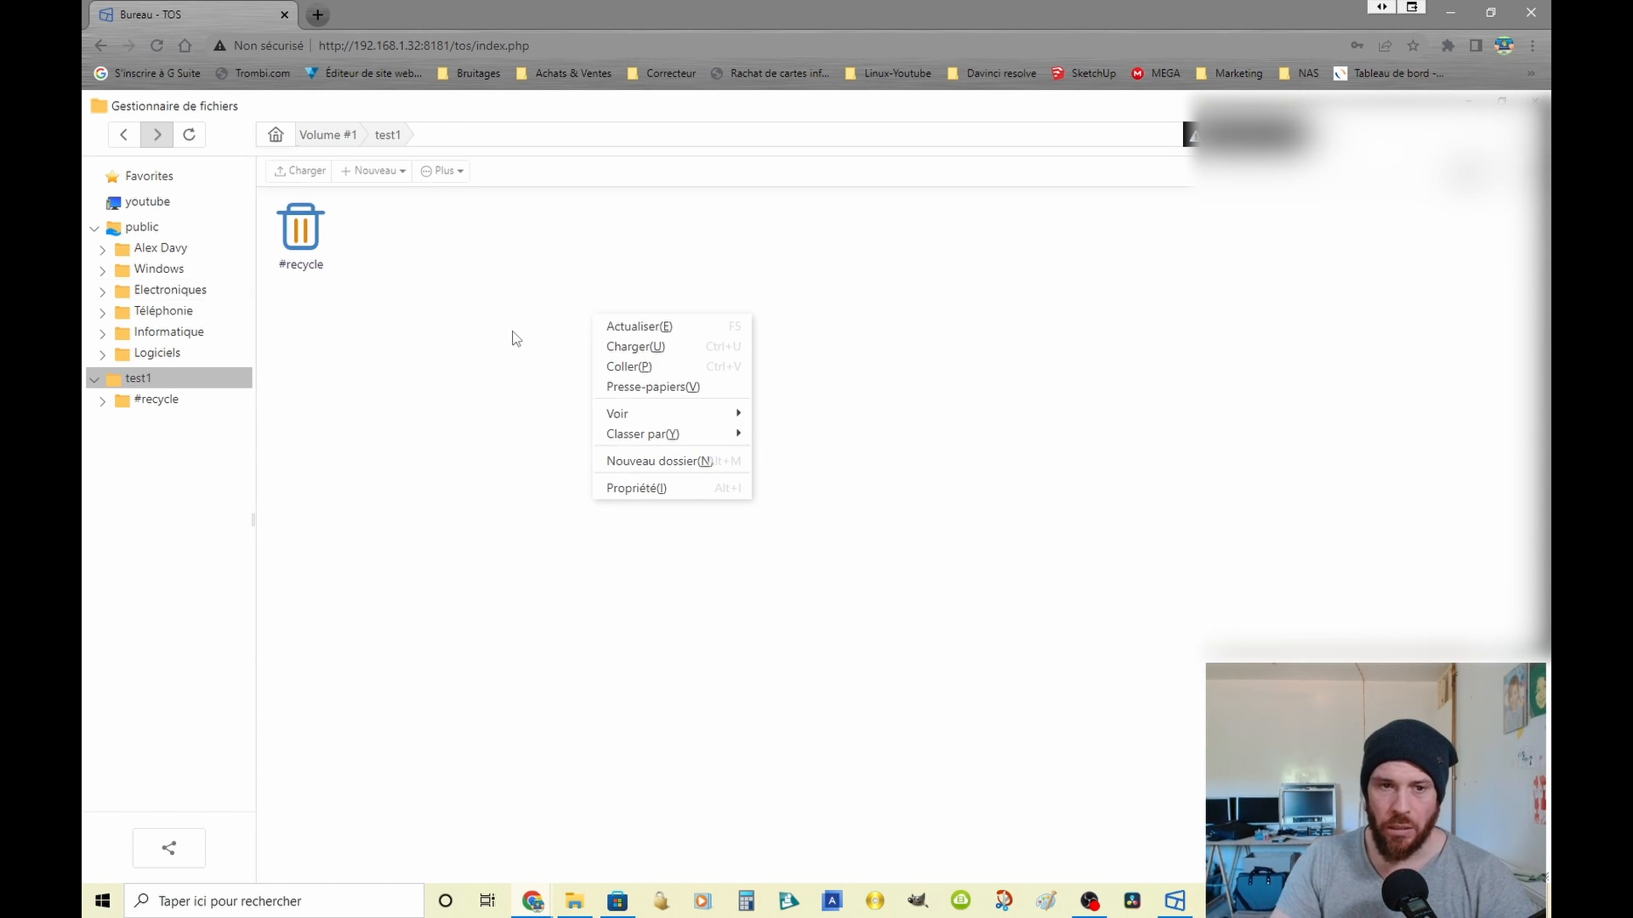
pyautogui.click(204, 290)
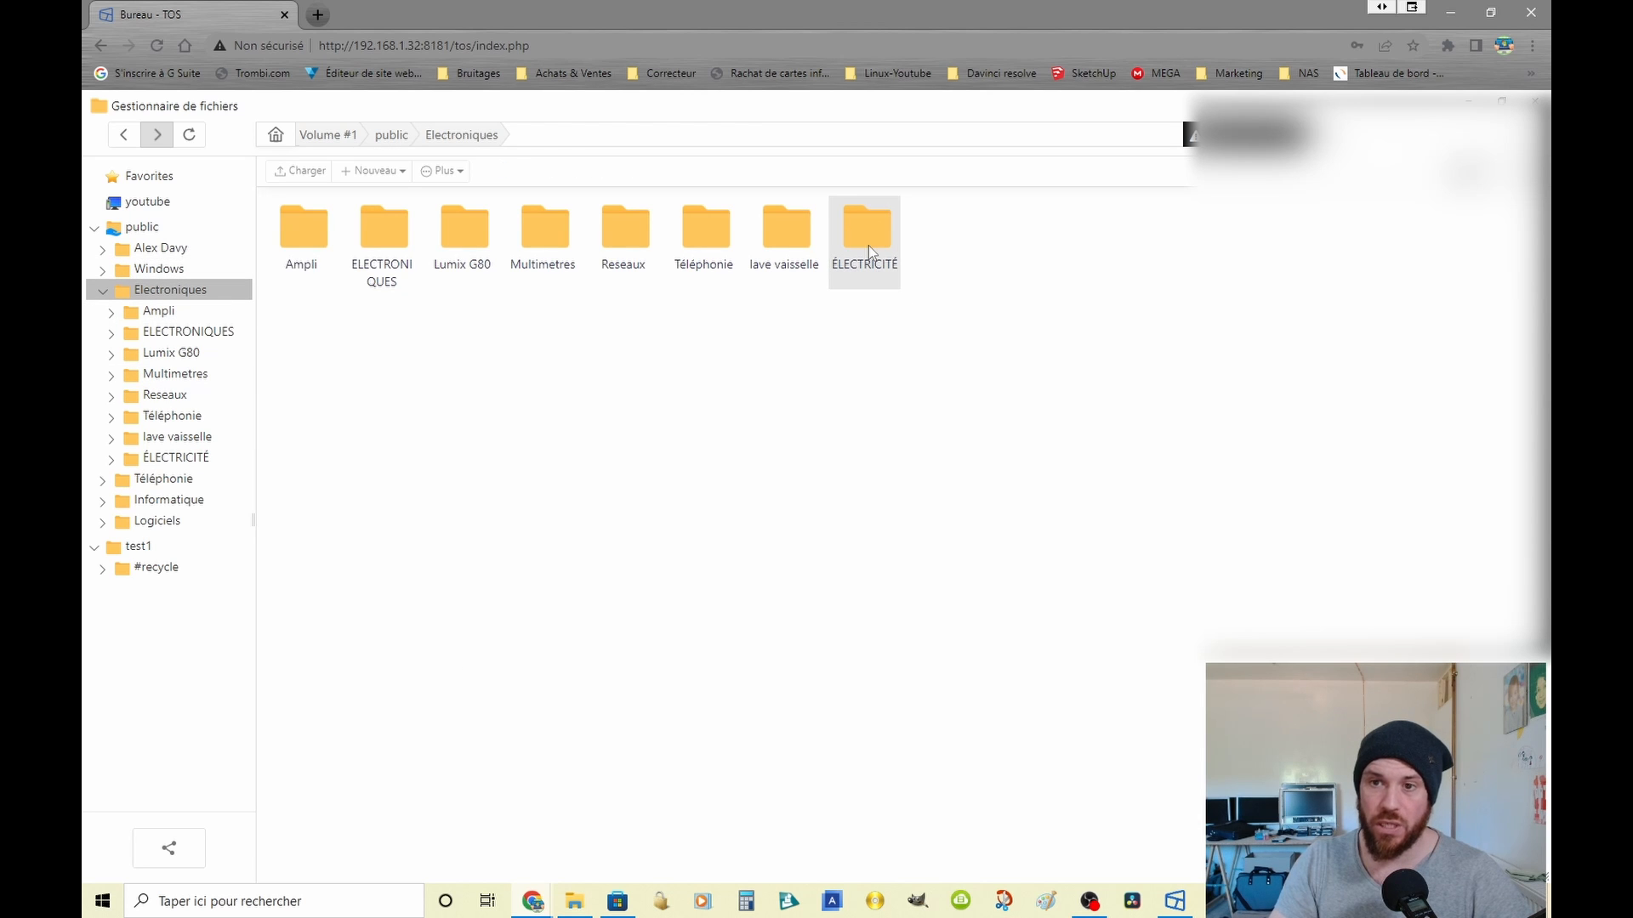
pyautogui.rightClick(789, 357)
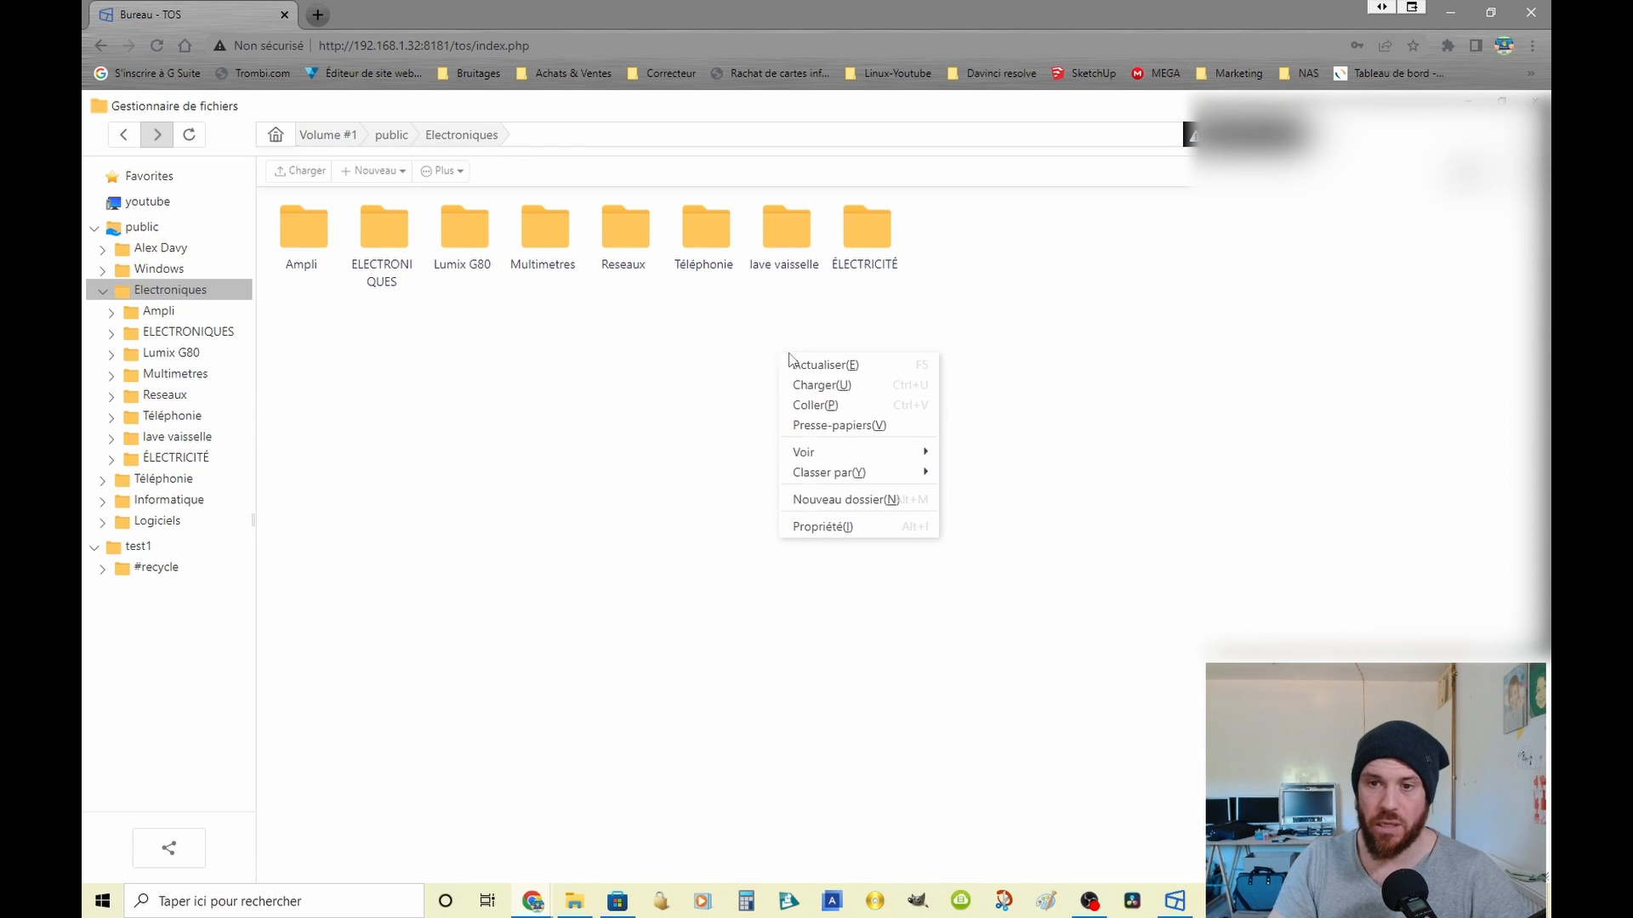
pyautogui.click(846, 499)
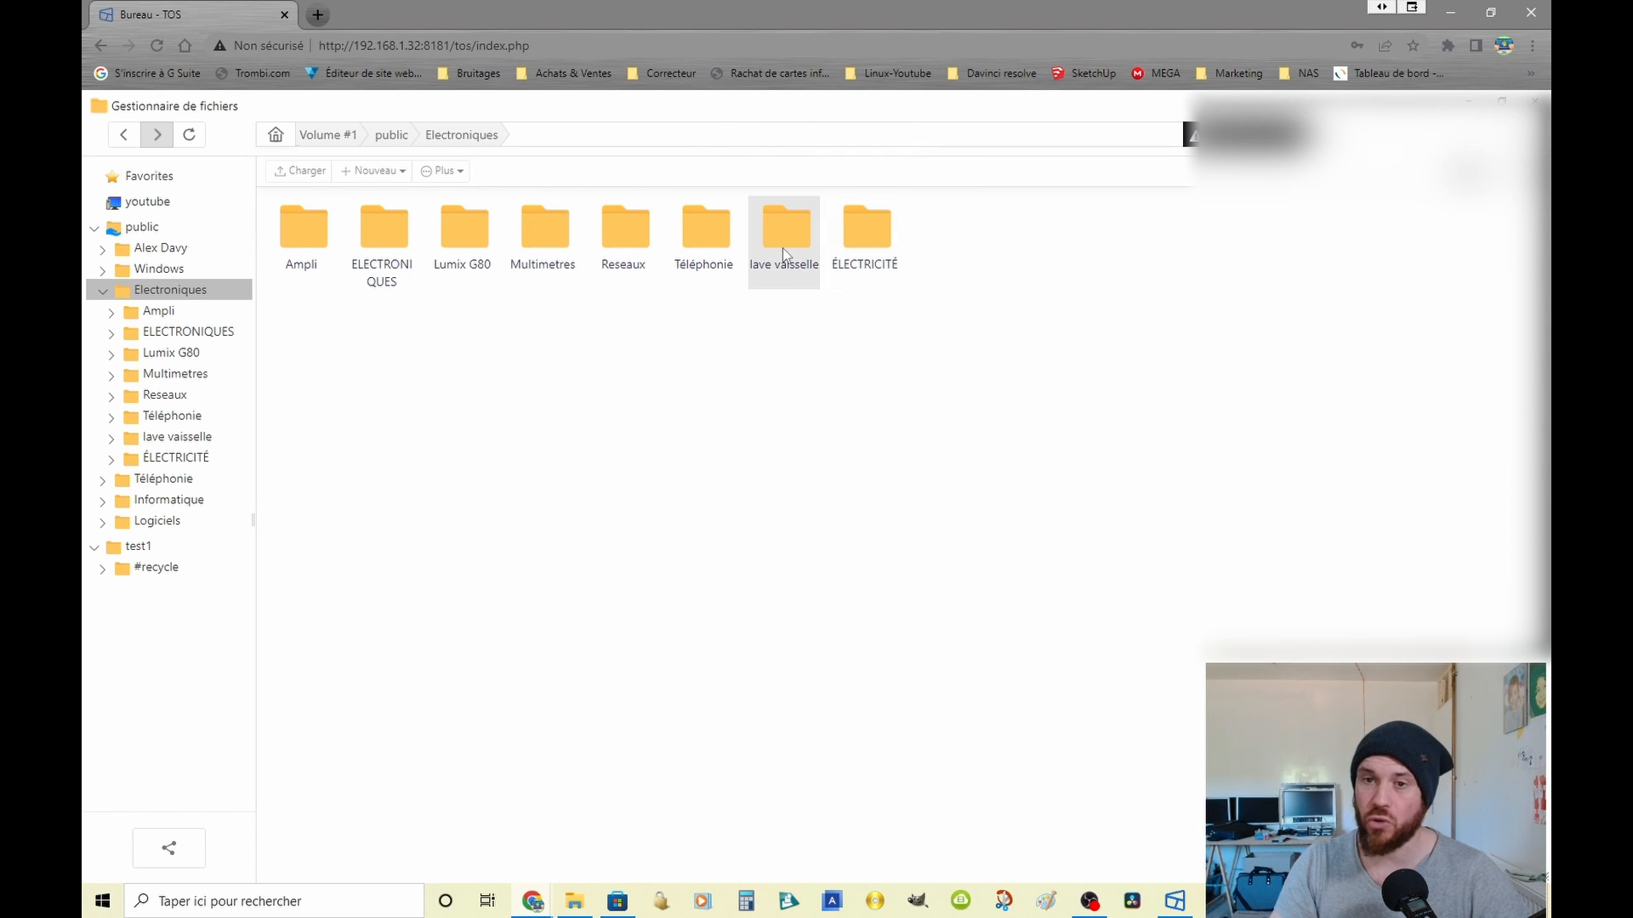
# Step: Try to delete the Onkyo-HTR-330 service PDF from the Ampli folder inside Electroniques
pyautogui.doubleClick(313, 235)
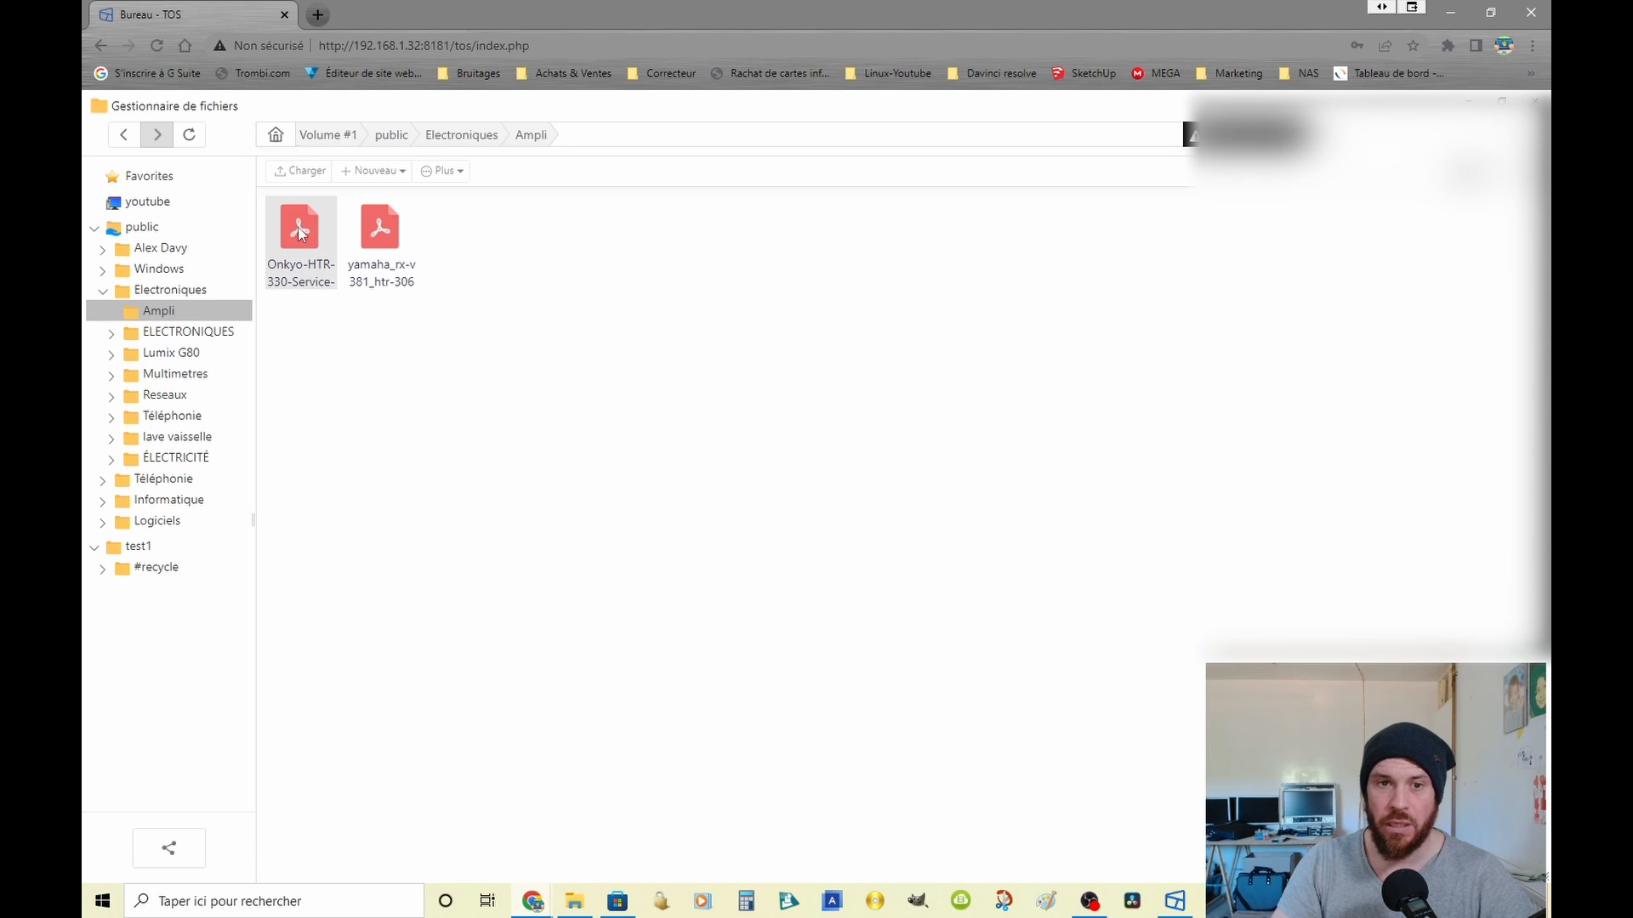
pyautogui.rightClick(299, 230)
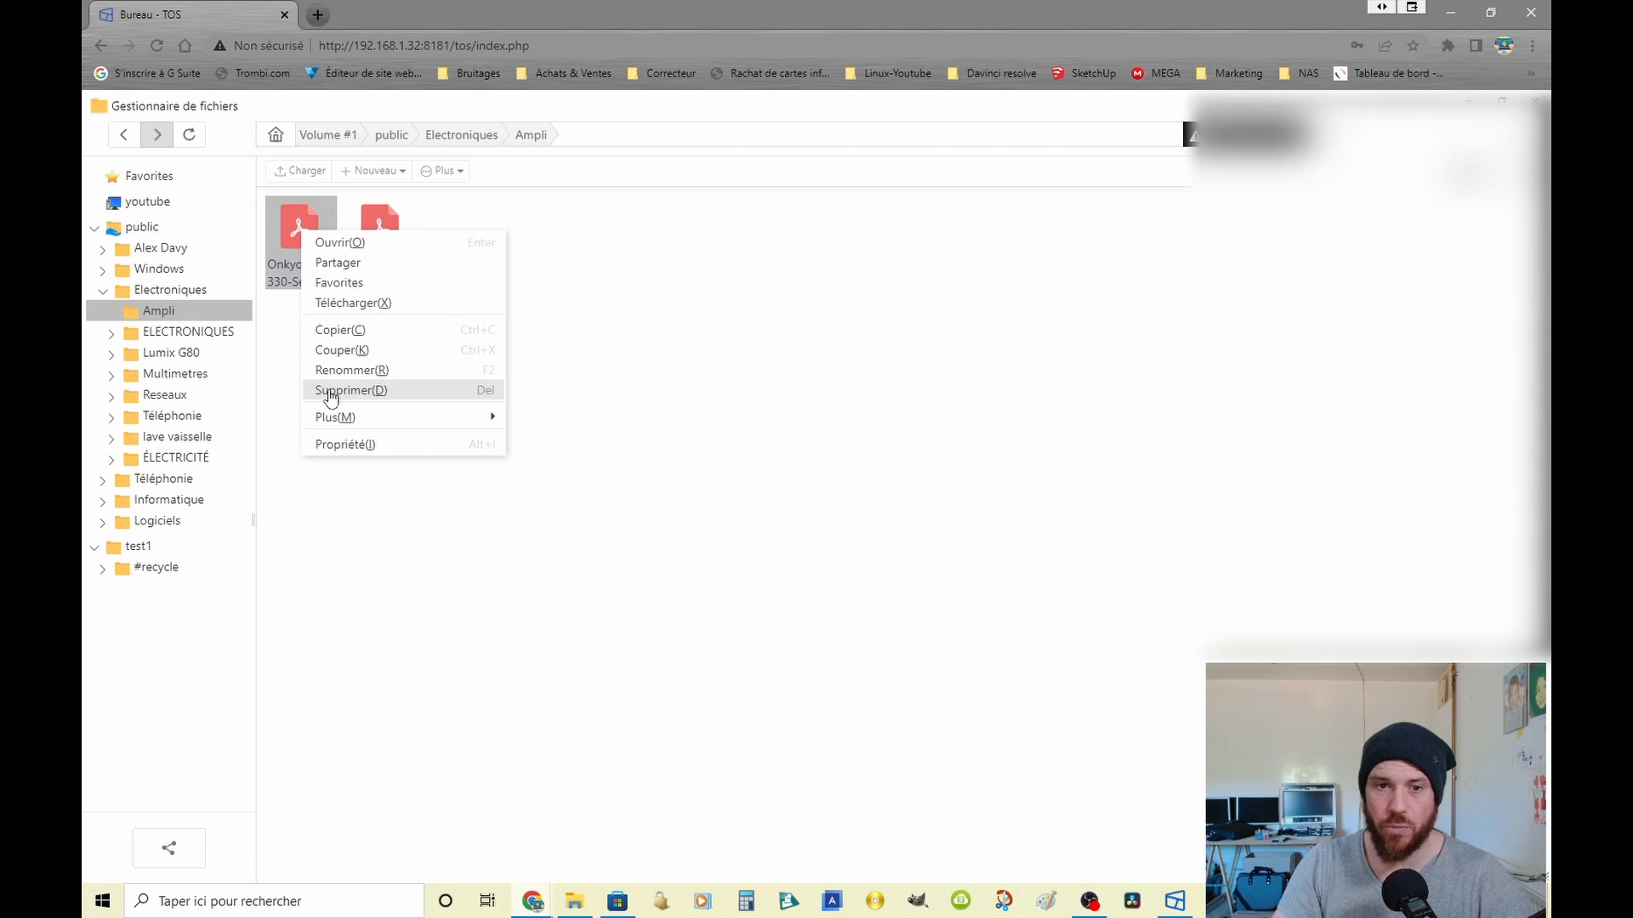
pyautogui.click(333, 390)
pyautogui.click(828, 500)
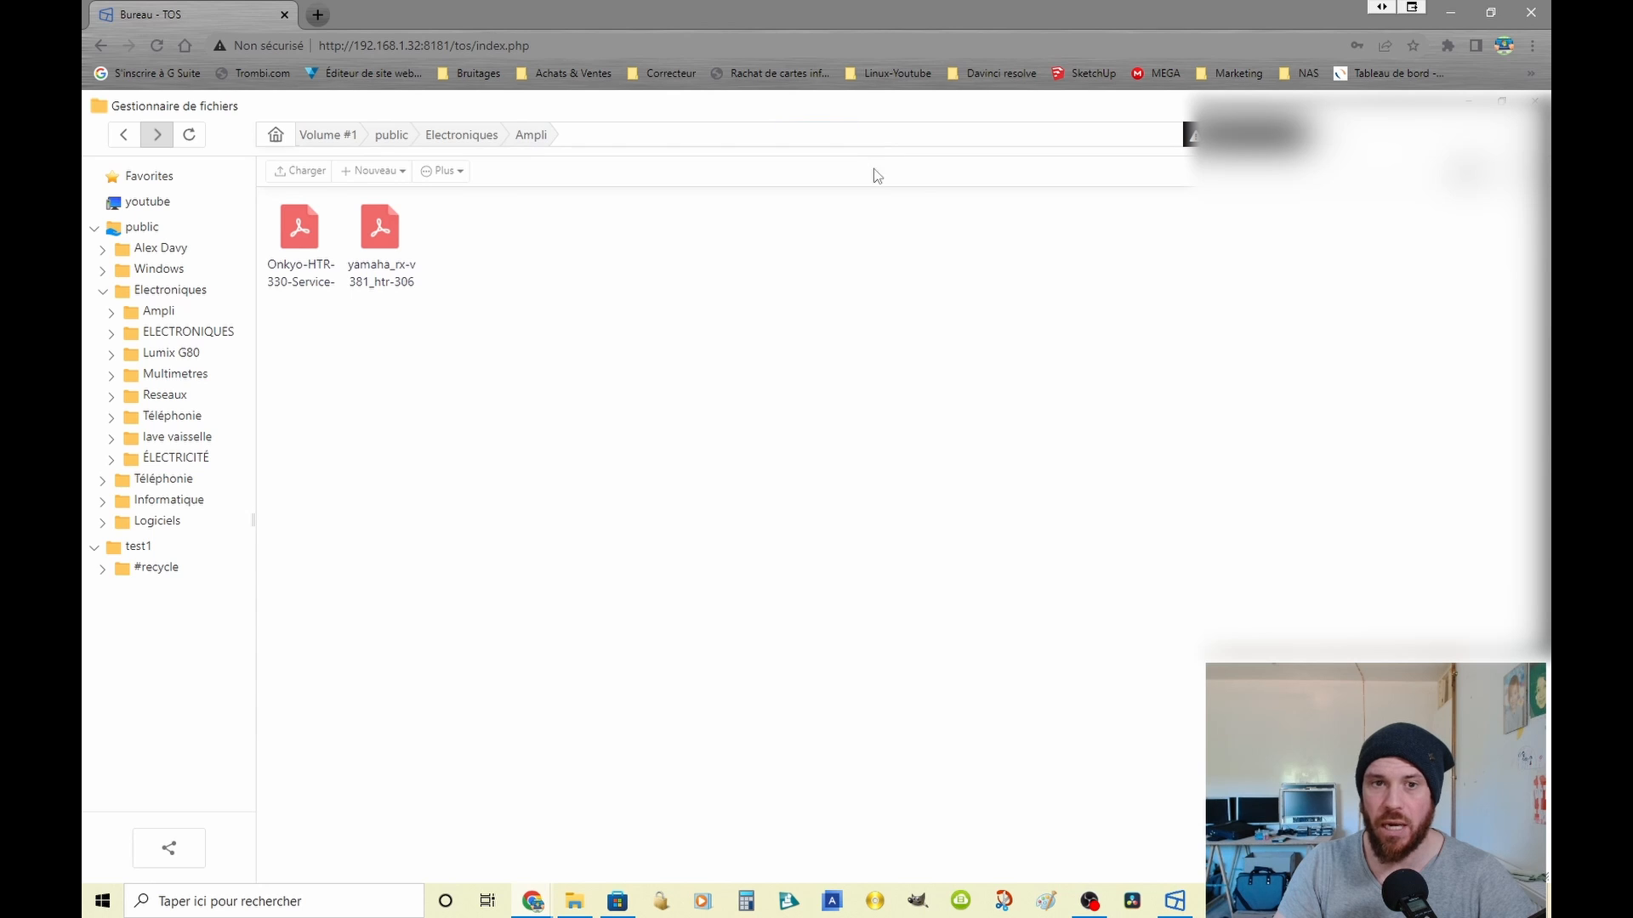
# Step: Try to open the Onkyo-HTR-330 service PDF, and download the yamaha_rx-v381_htr-306 PDF from the Ampli folder
pyautogui.click(299, 234)
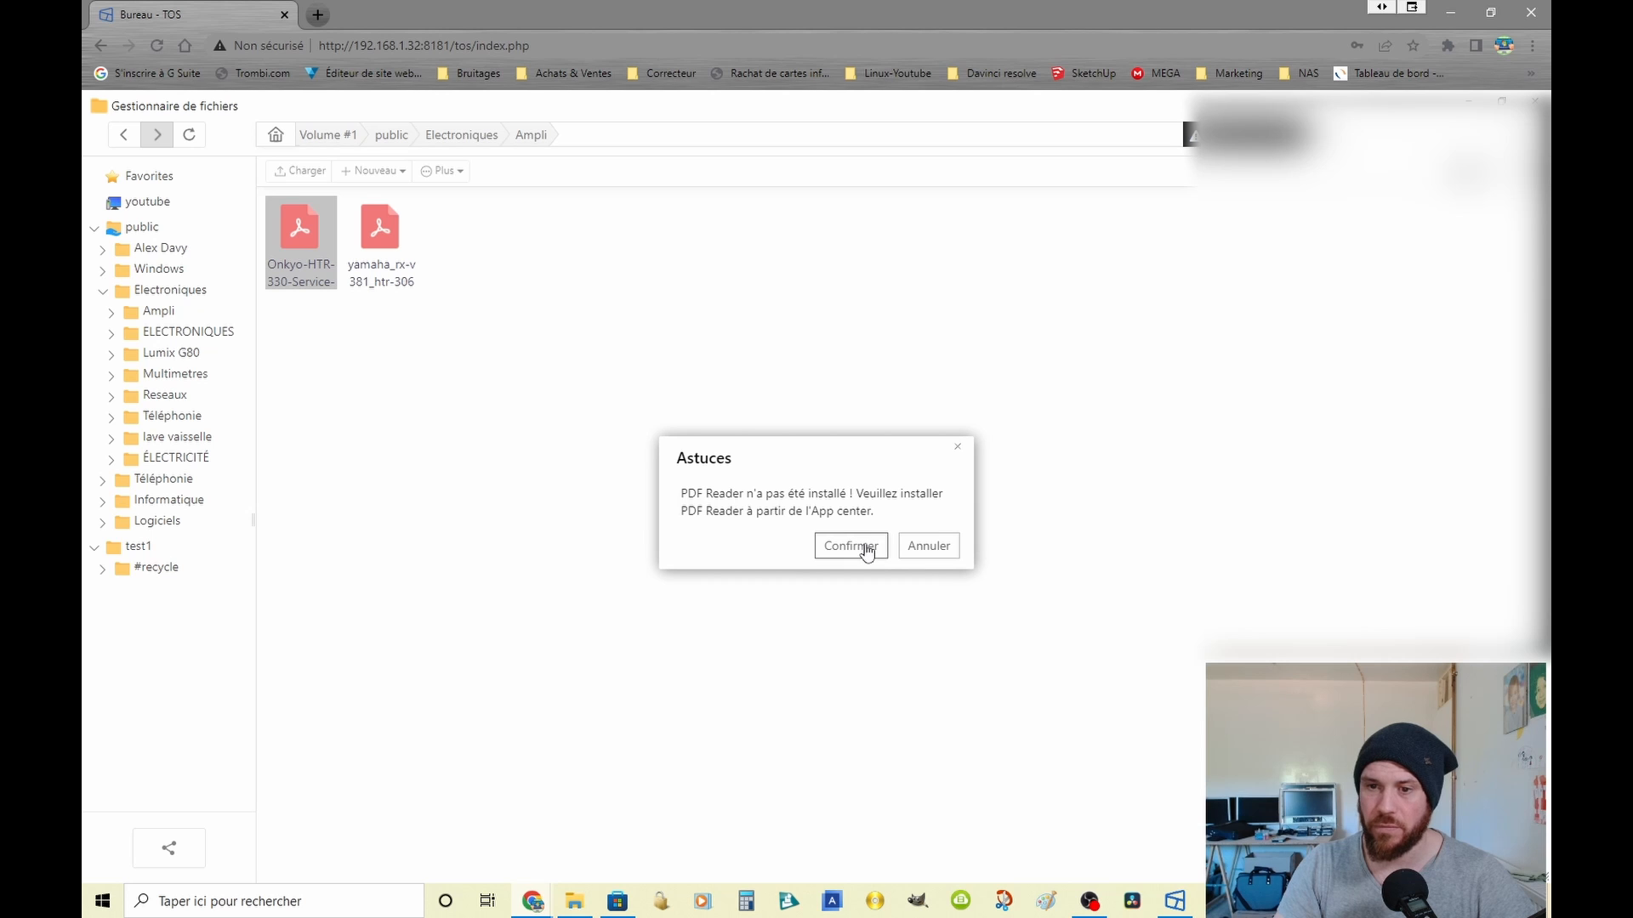
pyautogui.click(958, 457)
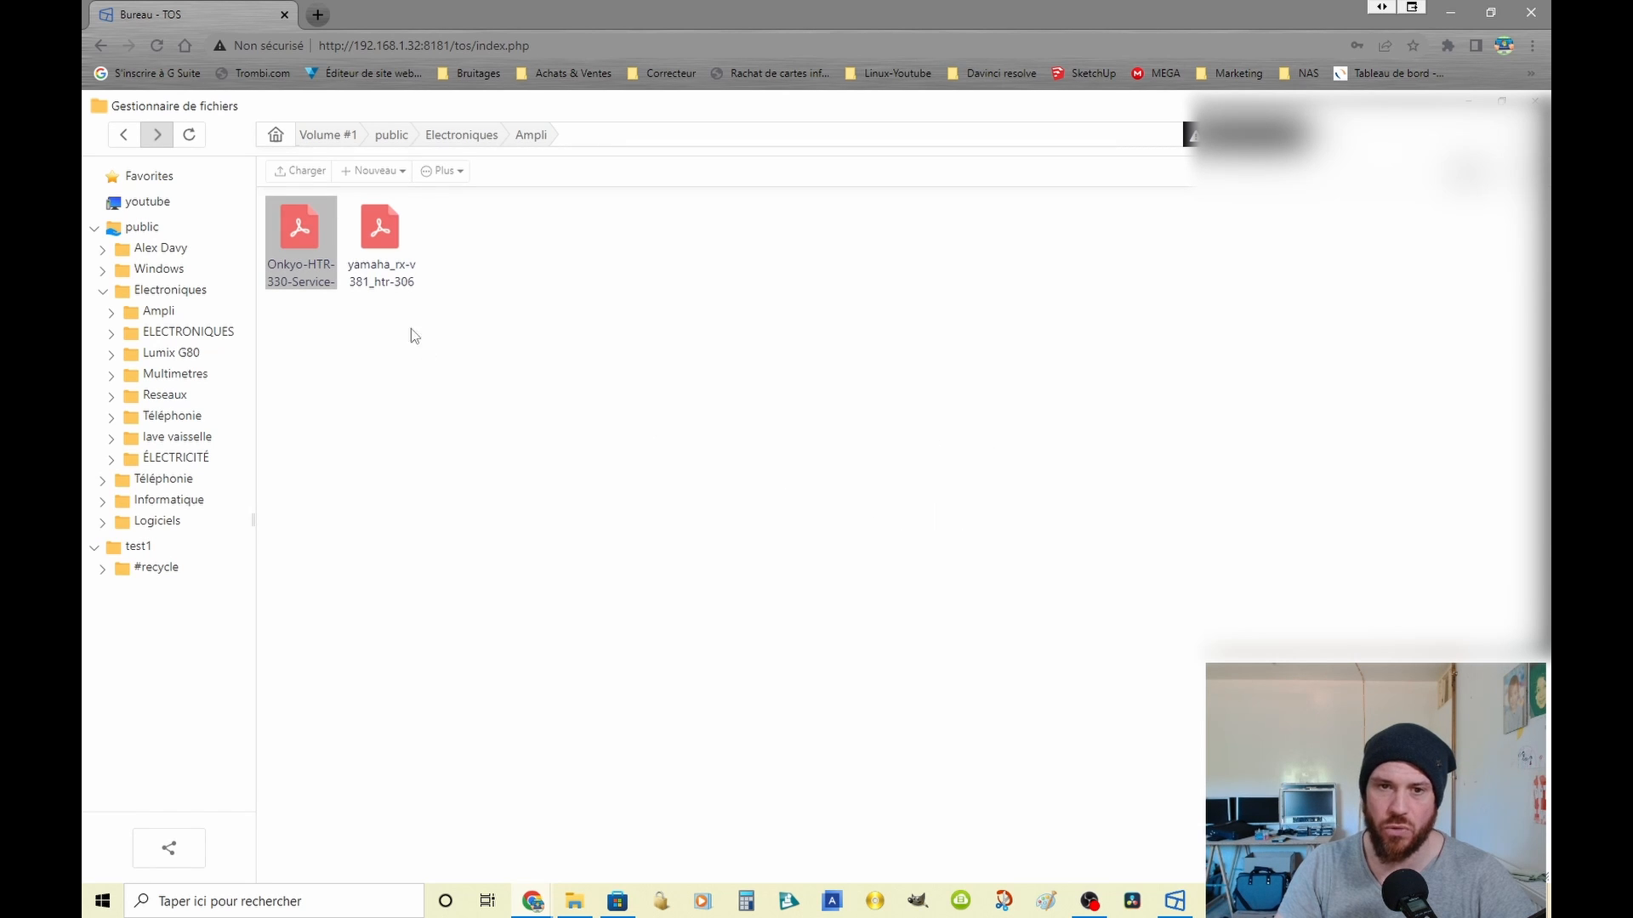
pyautogui.rightClick(383, 228)
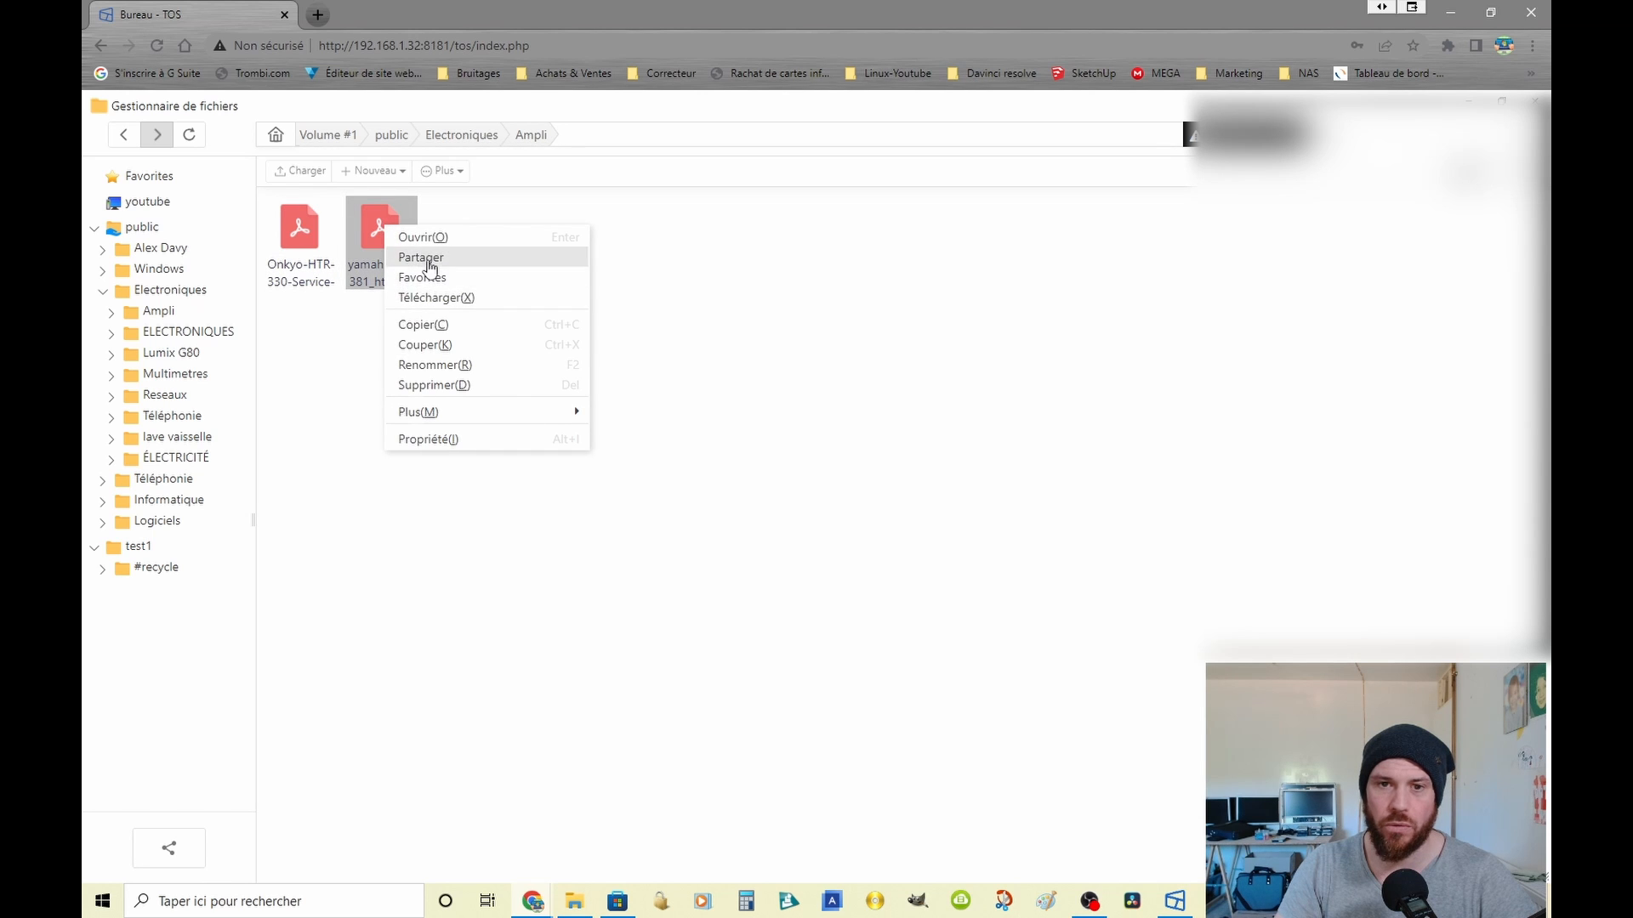
pyautogui.click(435, 297)
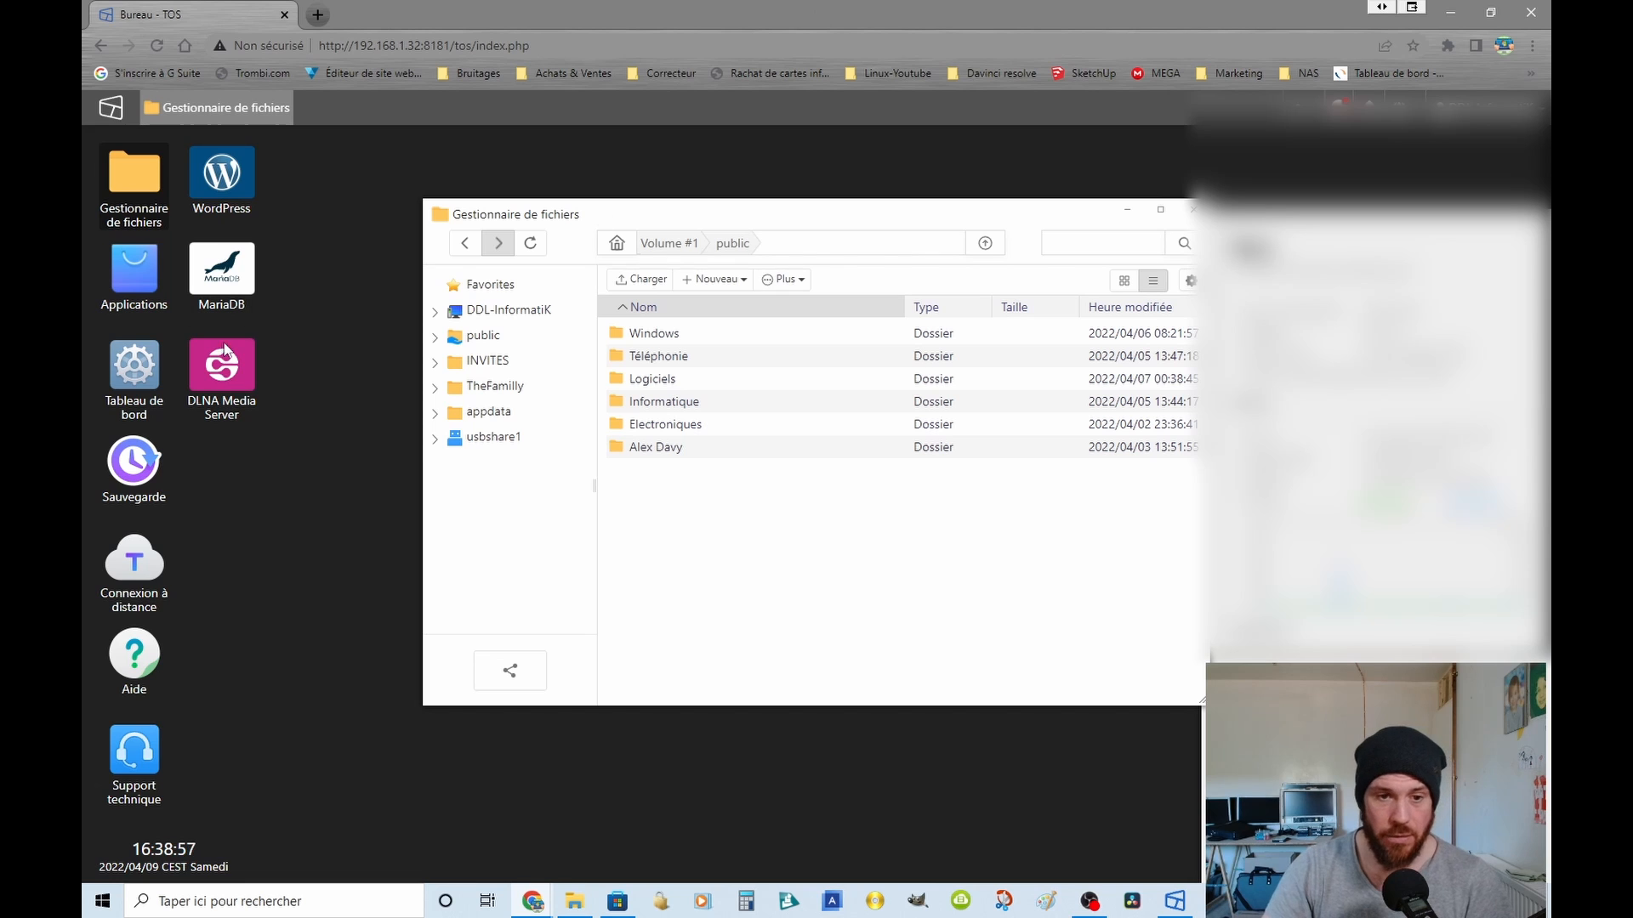
# Step: Open the remote connection settings and examine the TNAS.online server choice, access instructions and link
pyautogui.click(139, 563)
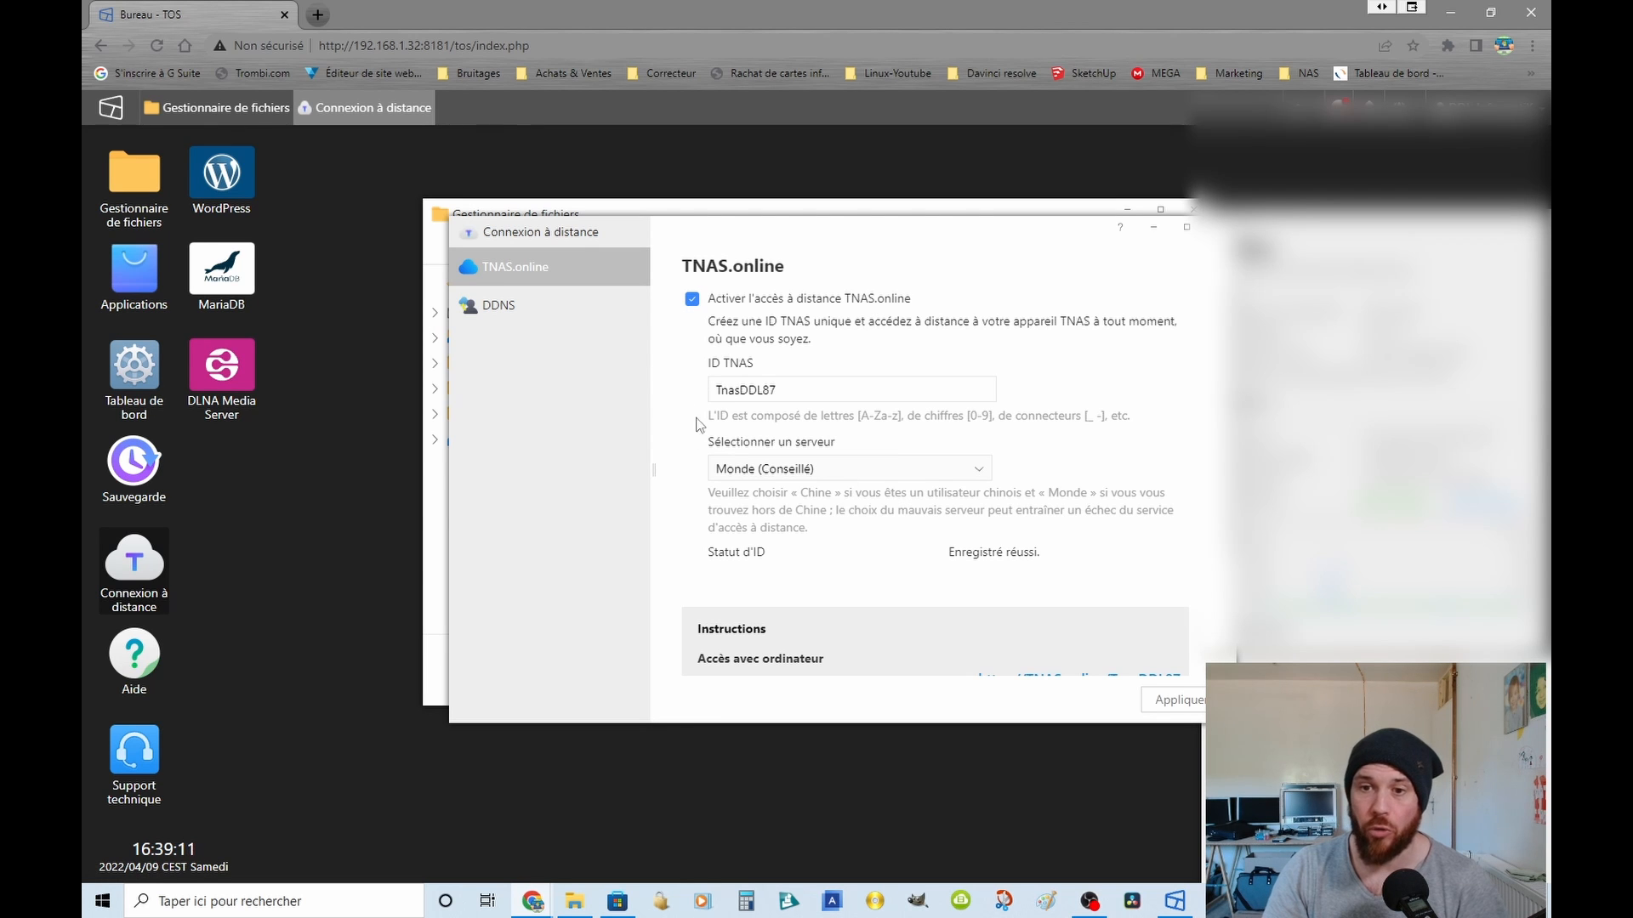
pyautogui.scroll(-2, 1055, 384)
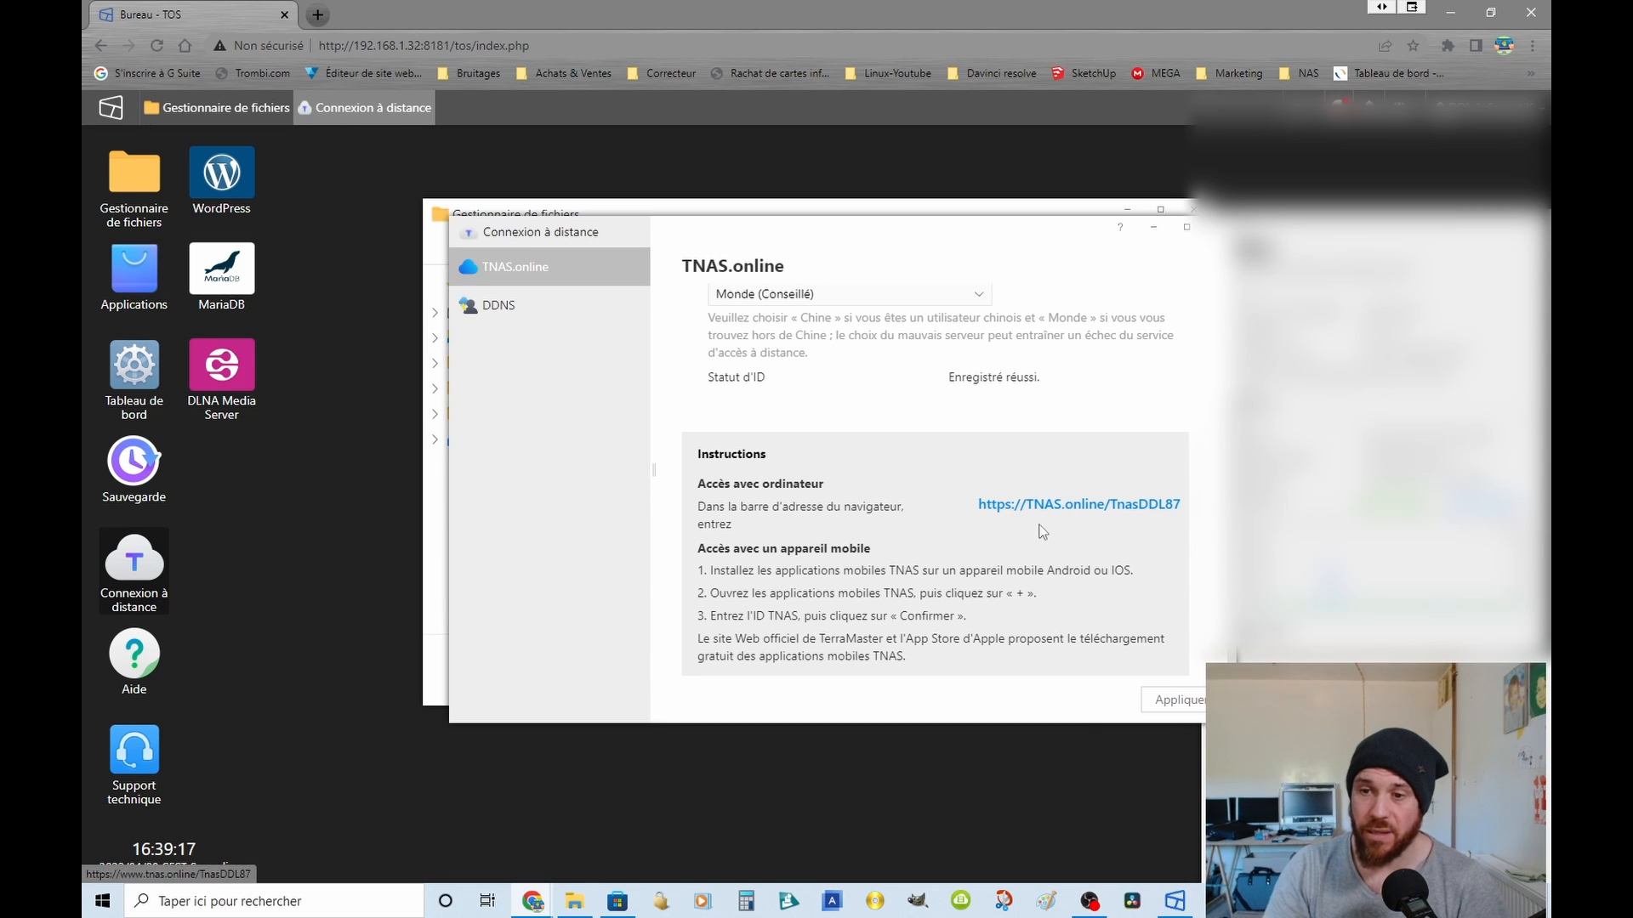
pyautogui.rightClick(1057, 511)
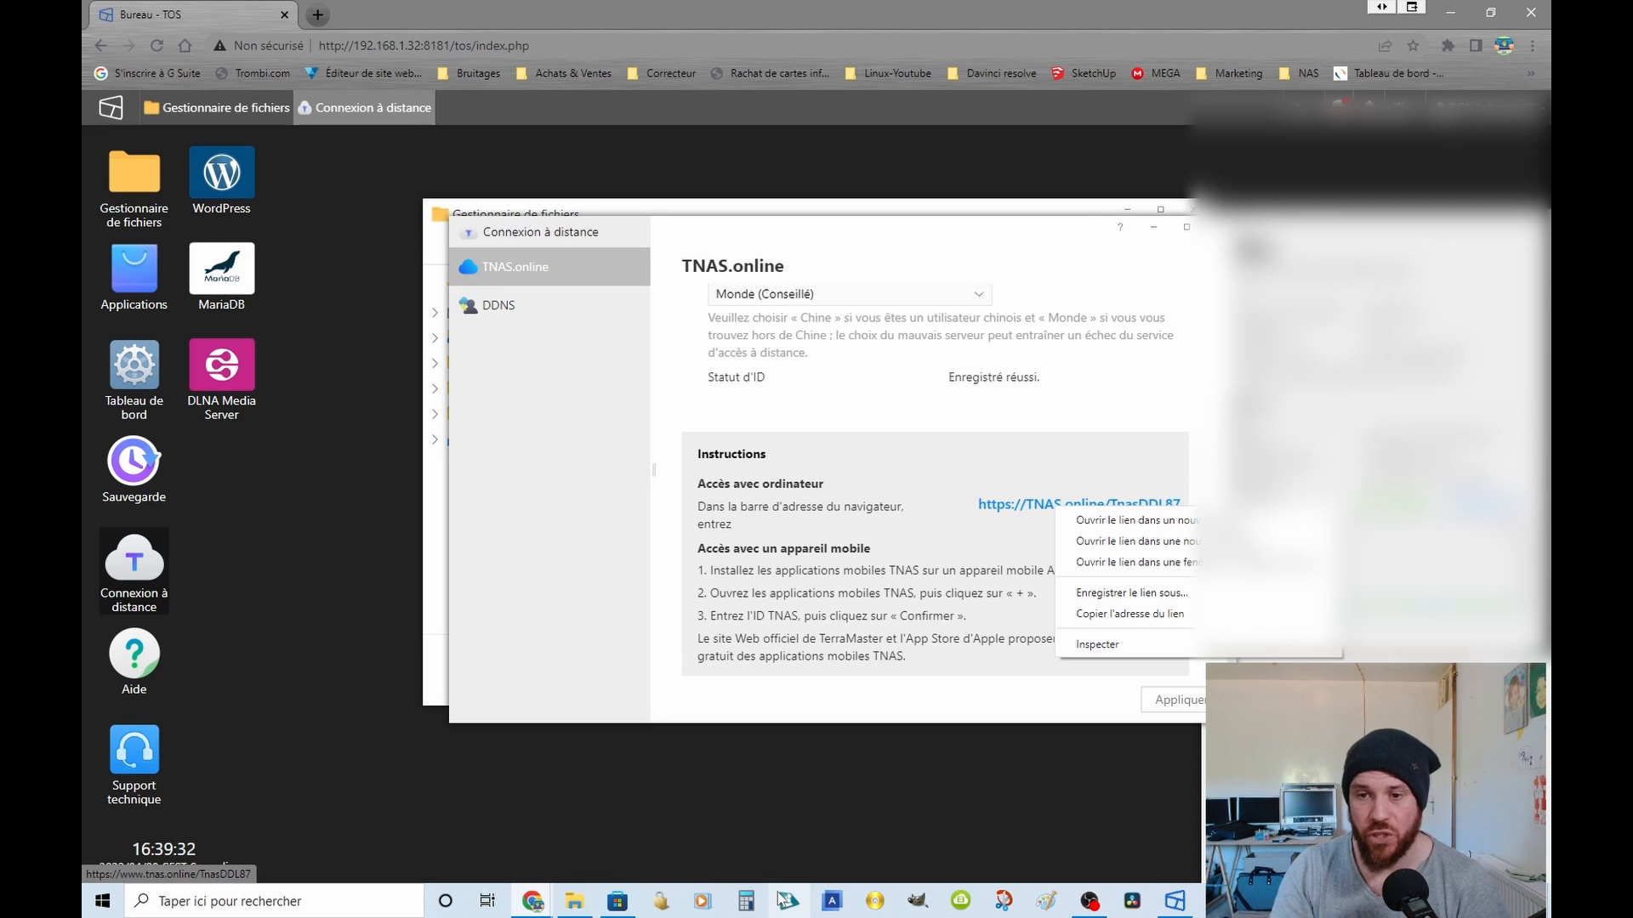
pyautogui.click(948, 444)
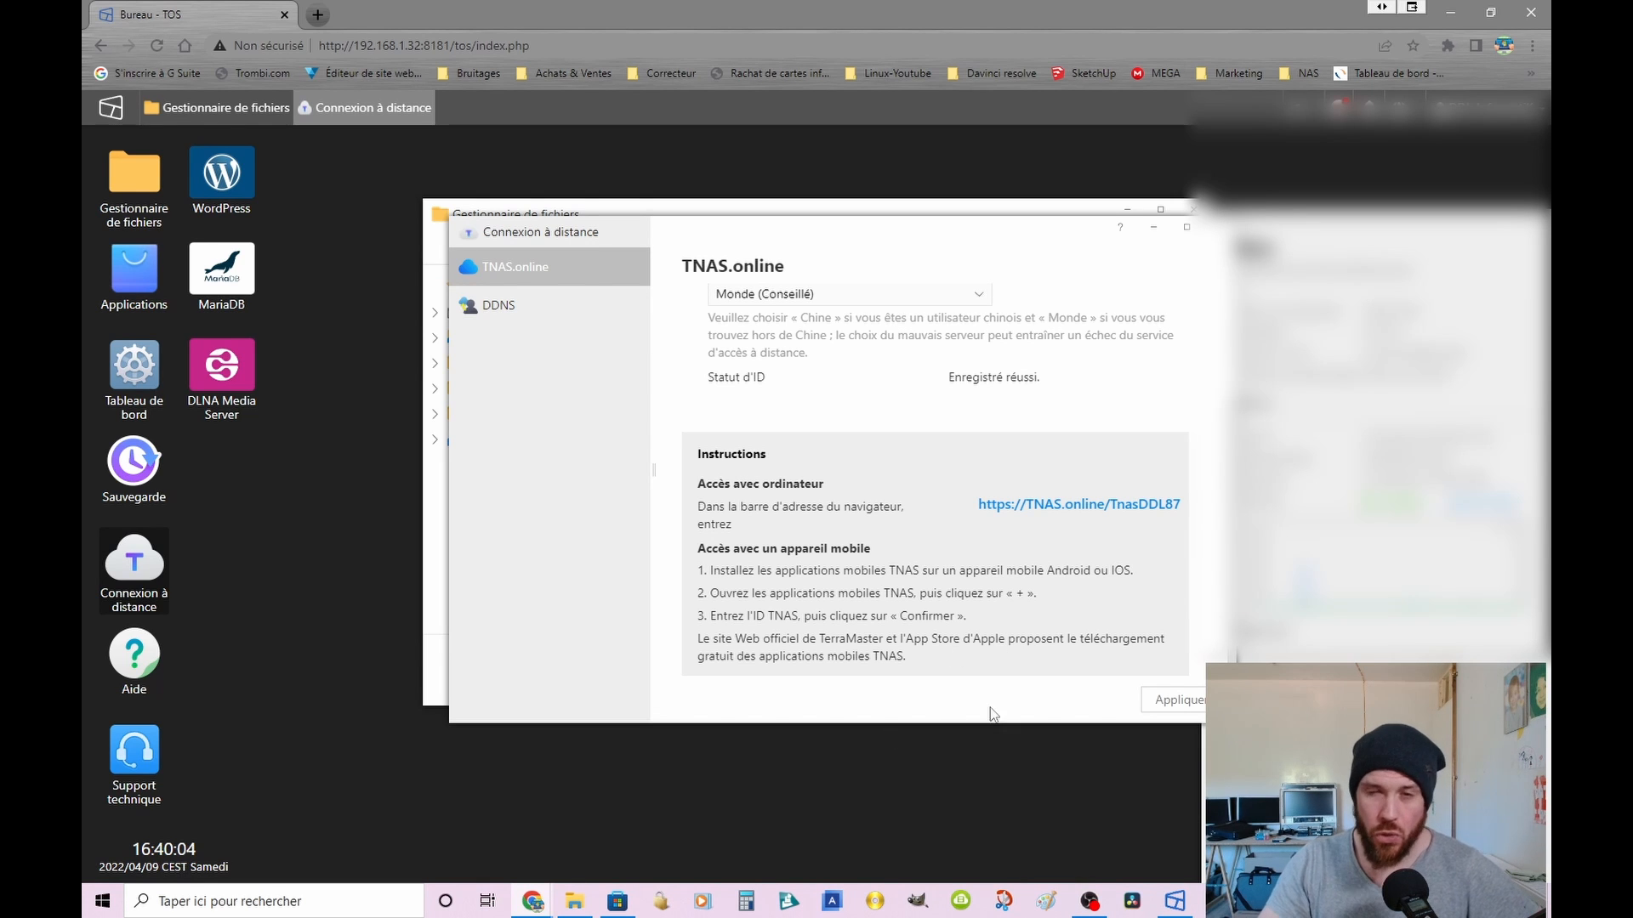
# Step: Tick the DDNS activation option to examine the available DDNS servers, and return to the TNAS.online settings without saving
pyautogui.click(507, 314)
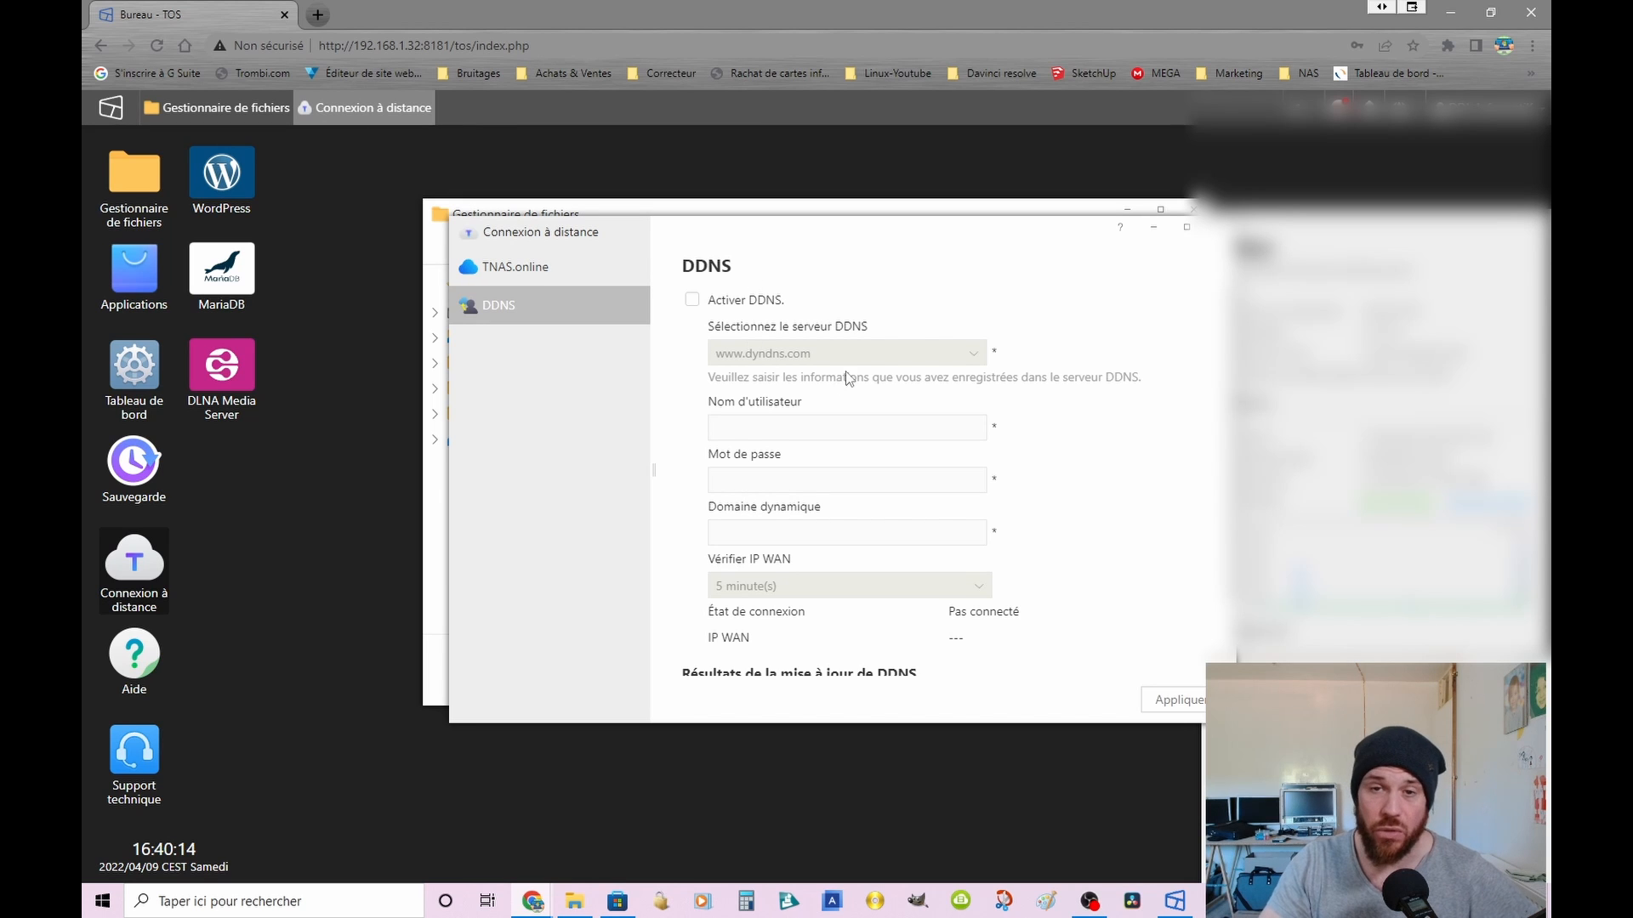
pyautogui.click(691, 299)
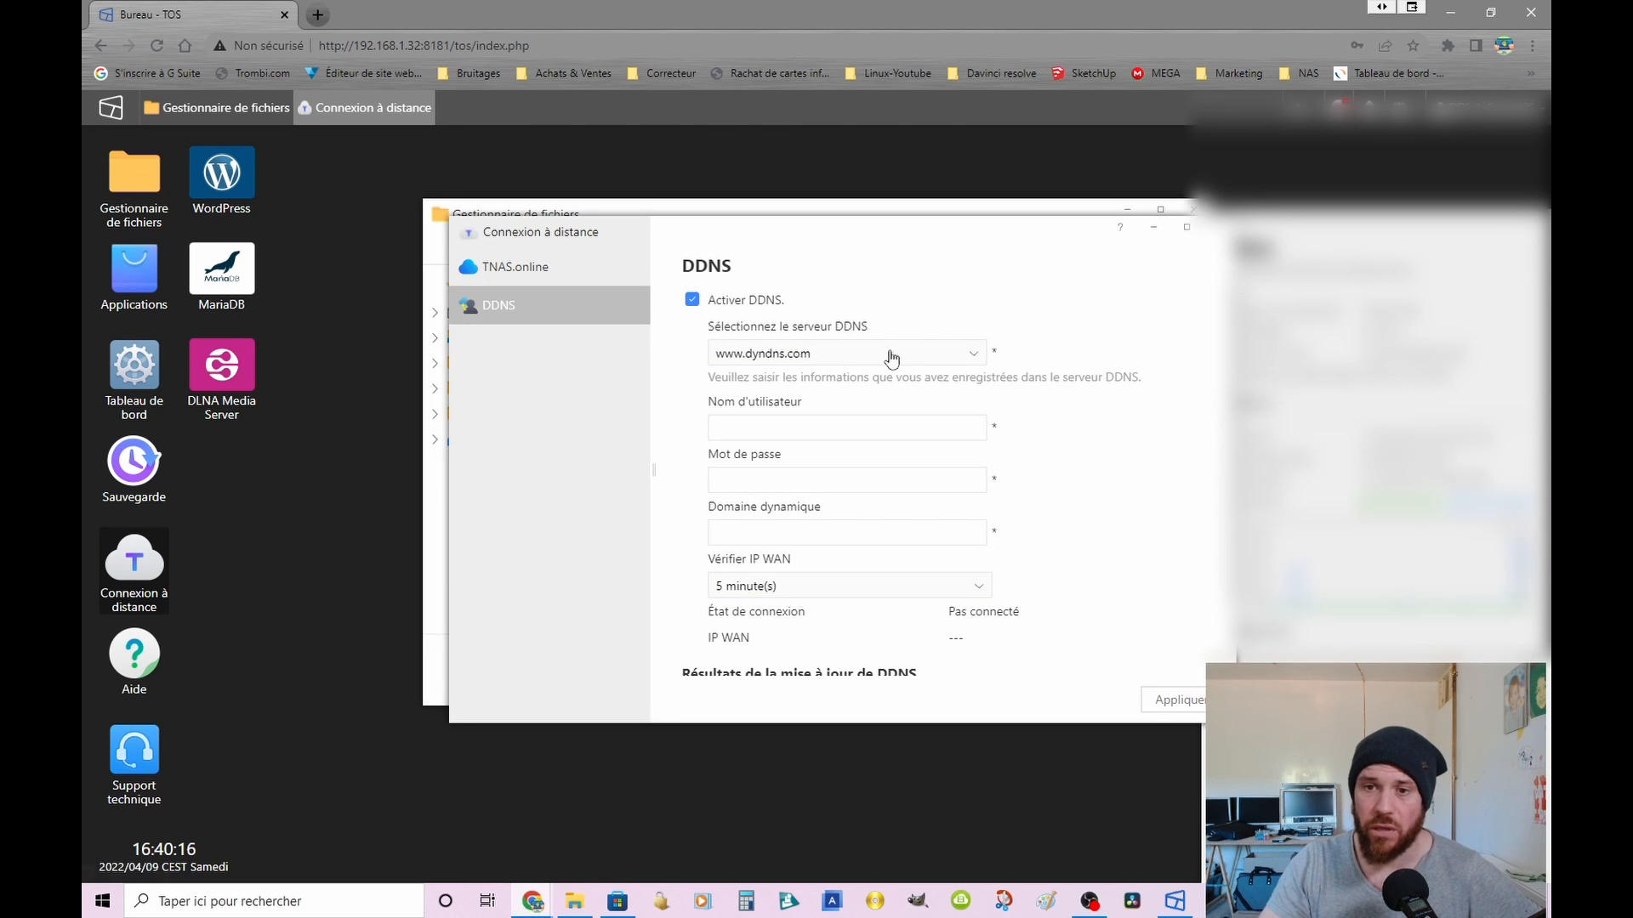
pyautogui.click(972, 353)
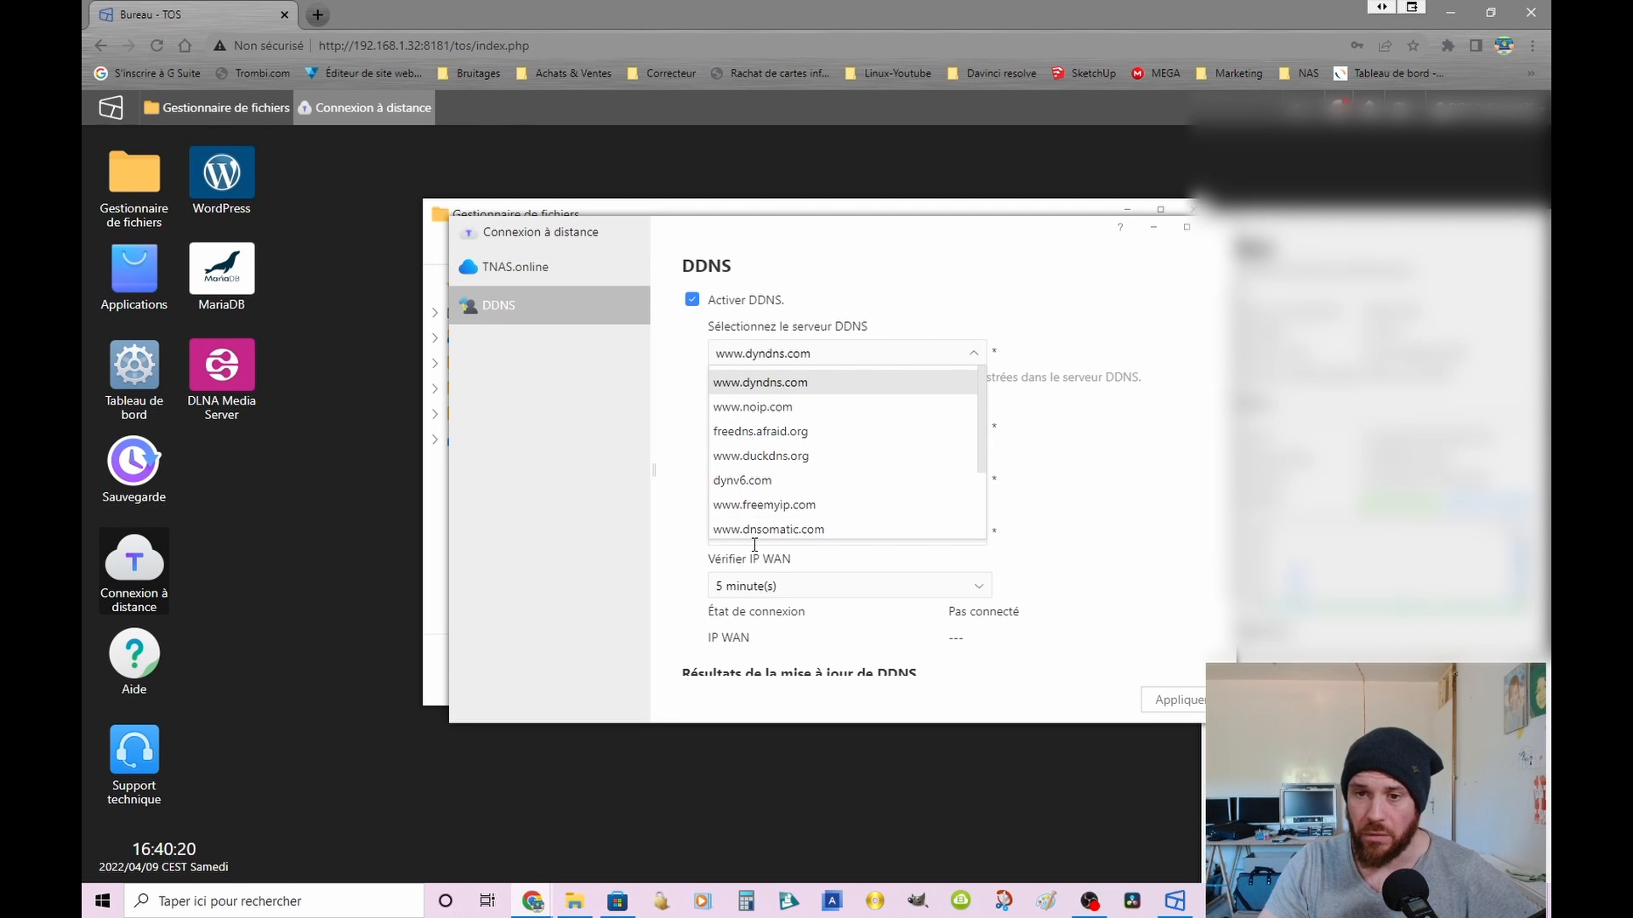
pyautogui.scroll(-2, 769, 485)
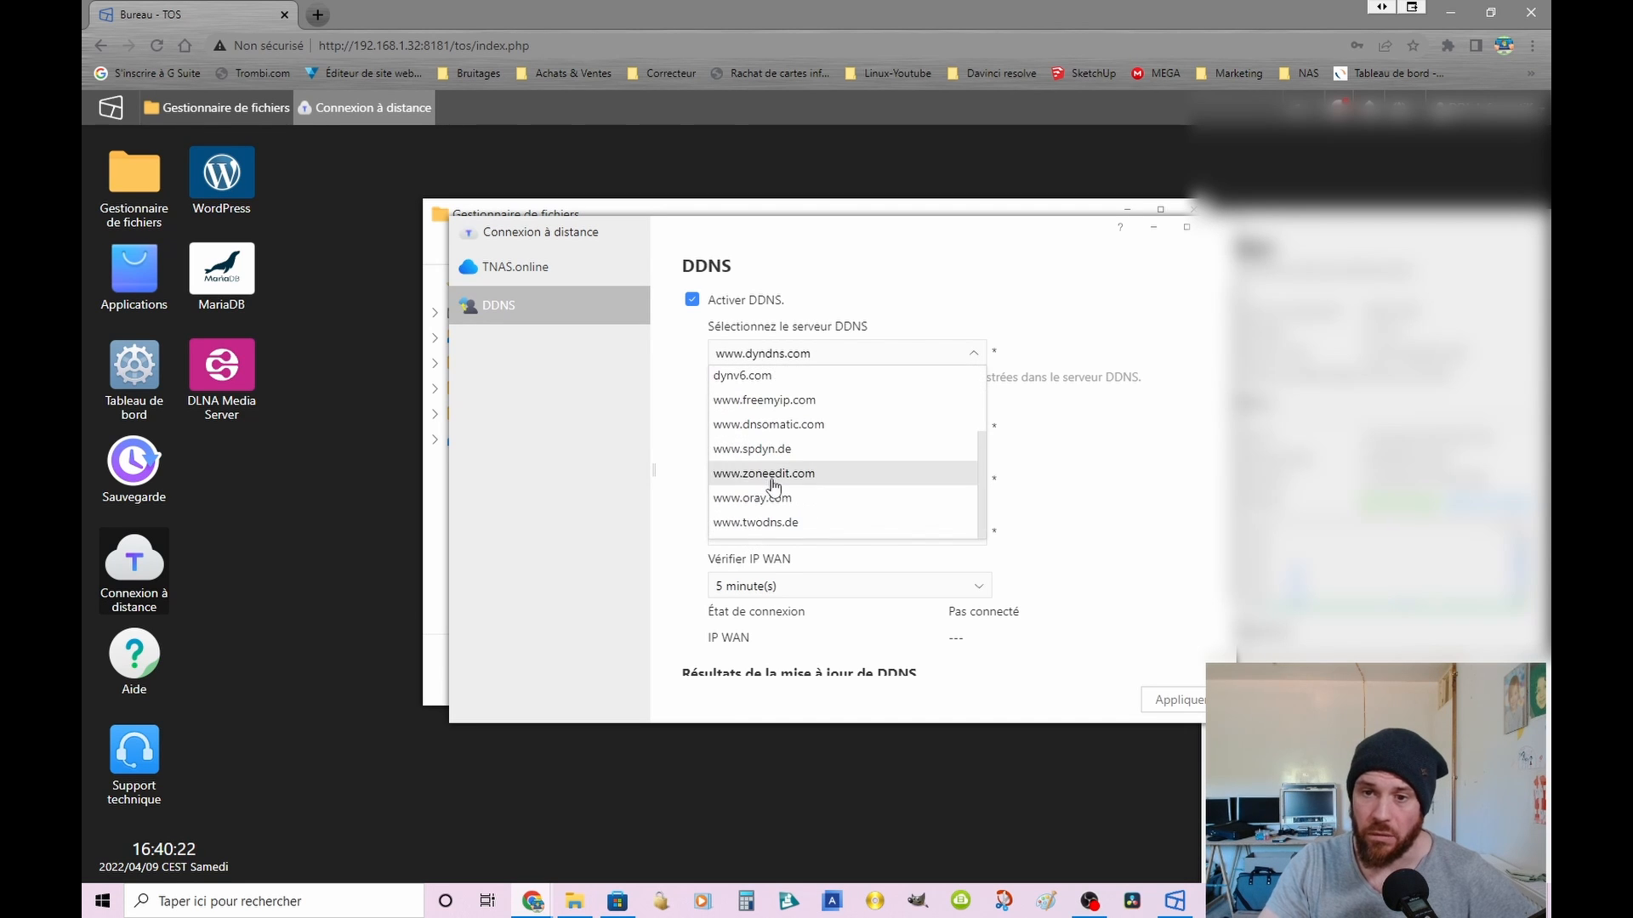
pyautogui.scroll(-2, 774, 485)
pyautogui.scroll(2, 778, 536)
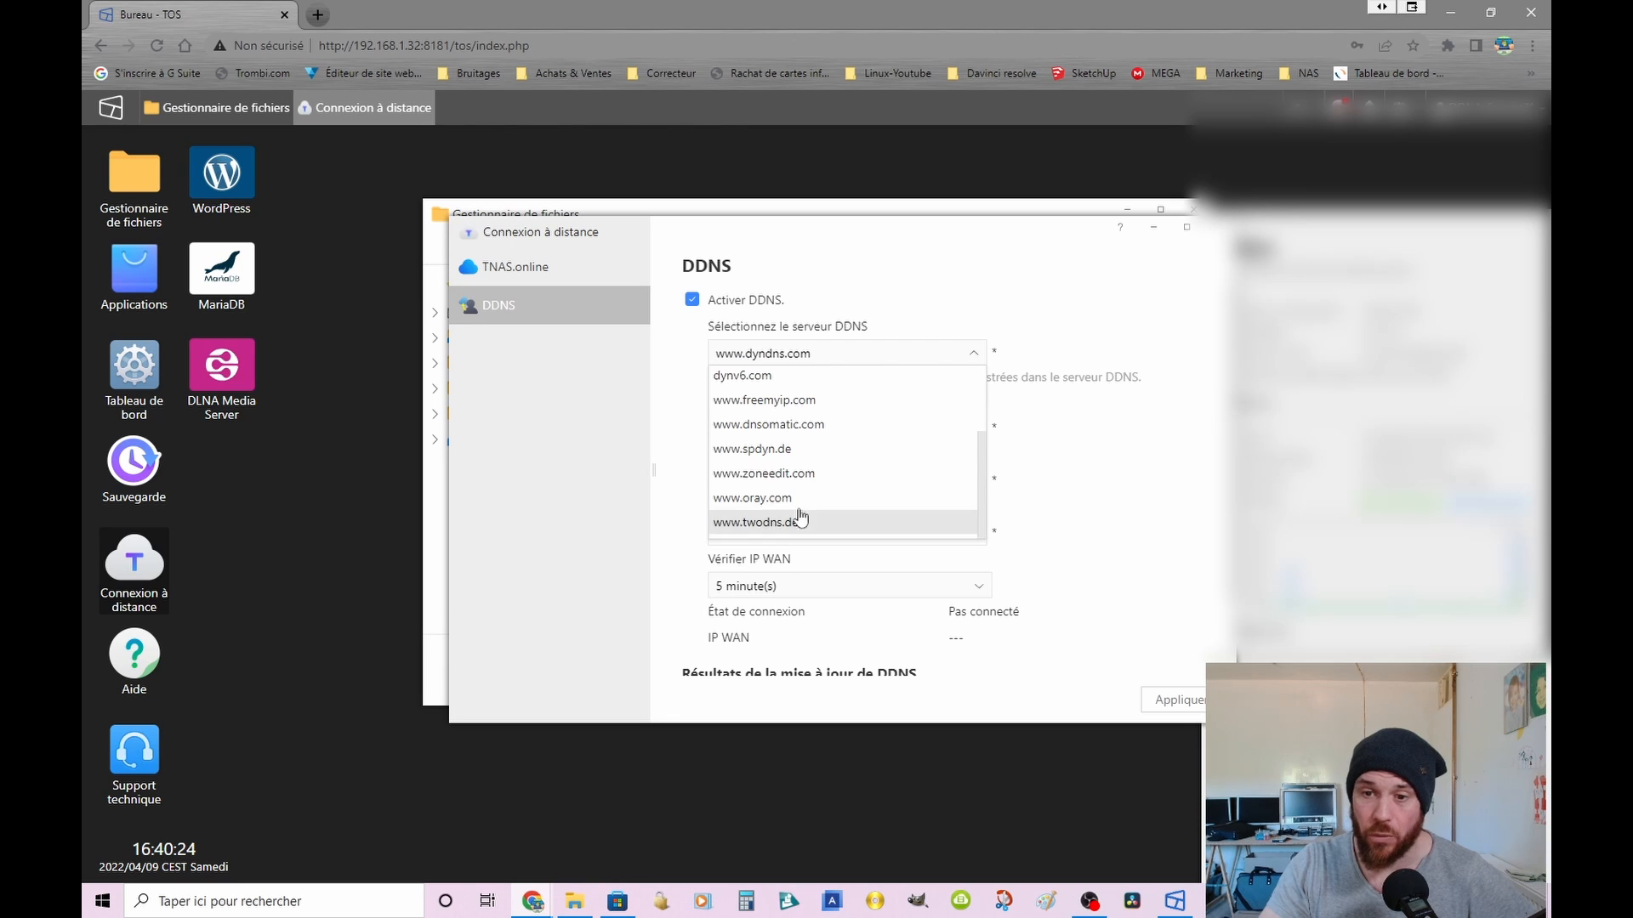
pyautogui.scroll(3, 803, 506)
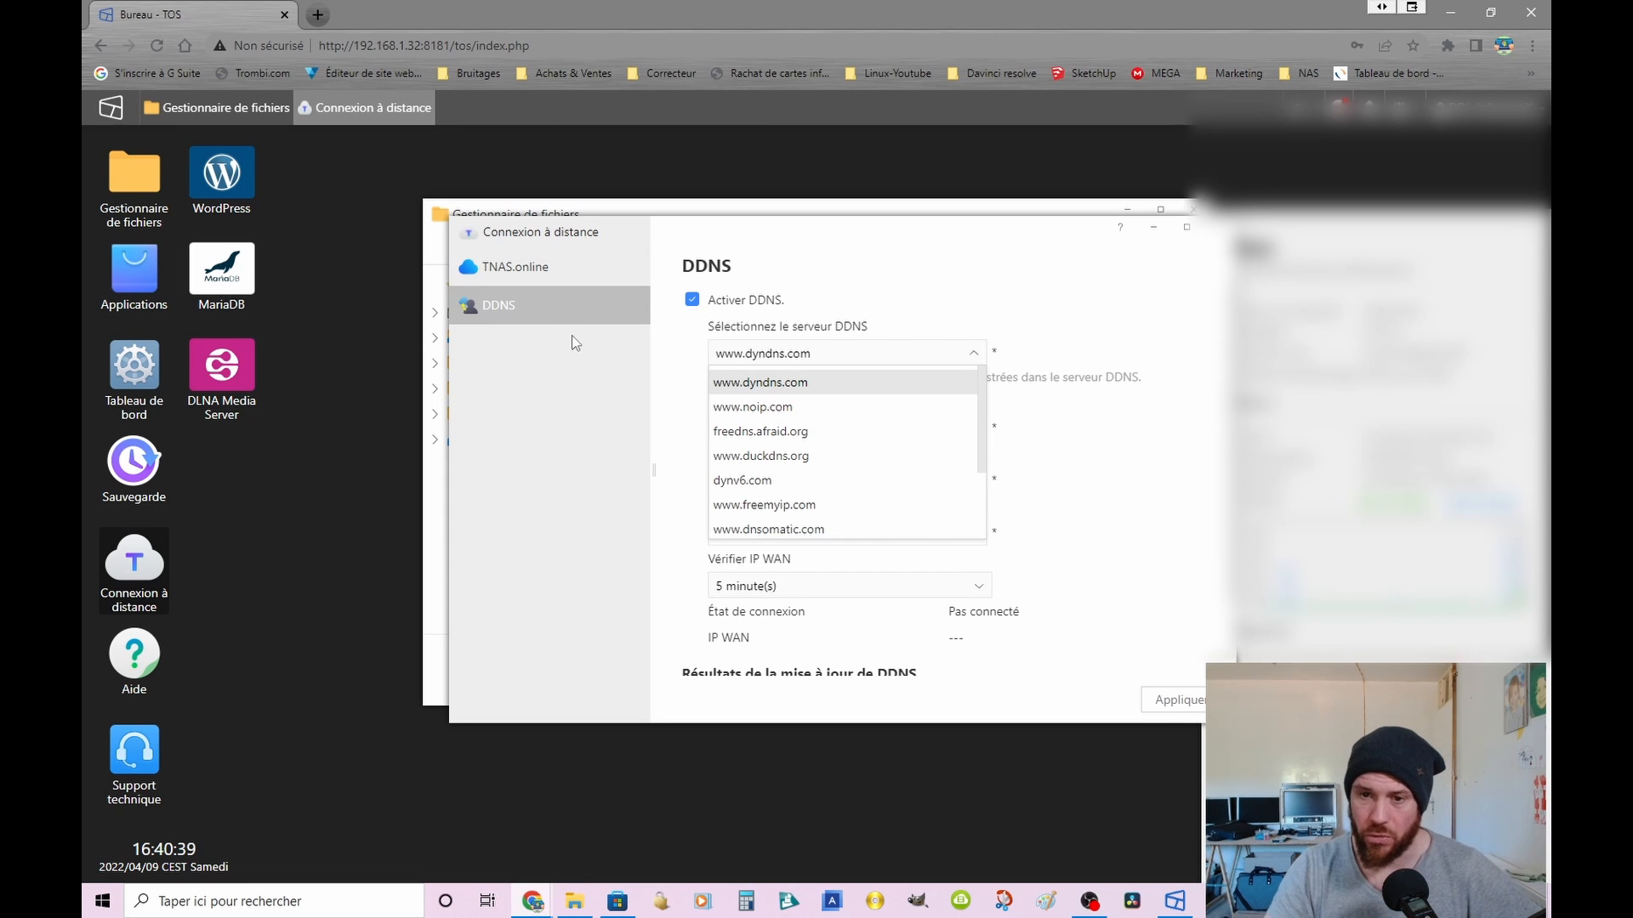
pyautogui.click(521, 270)
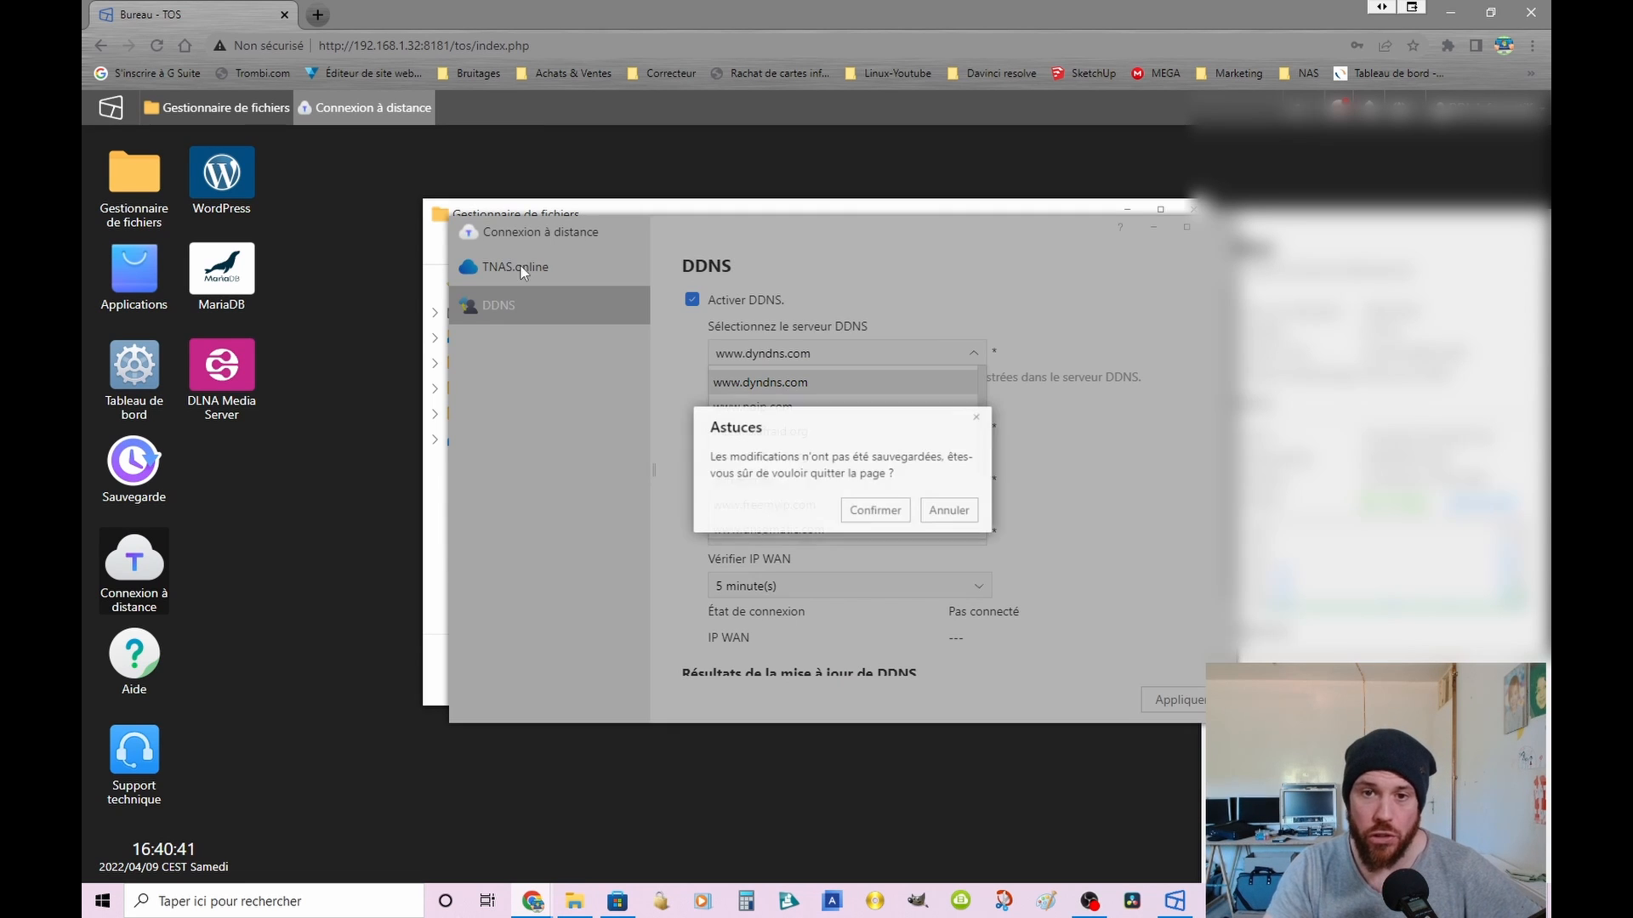
pyautogui.click(880, 511)
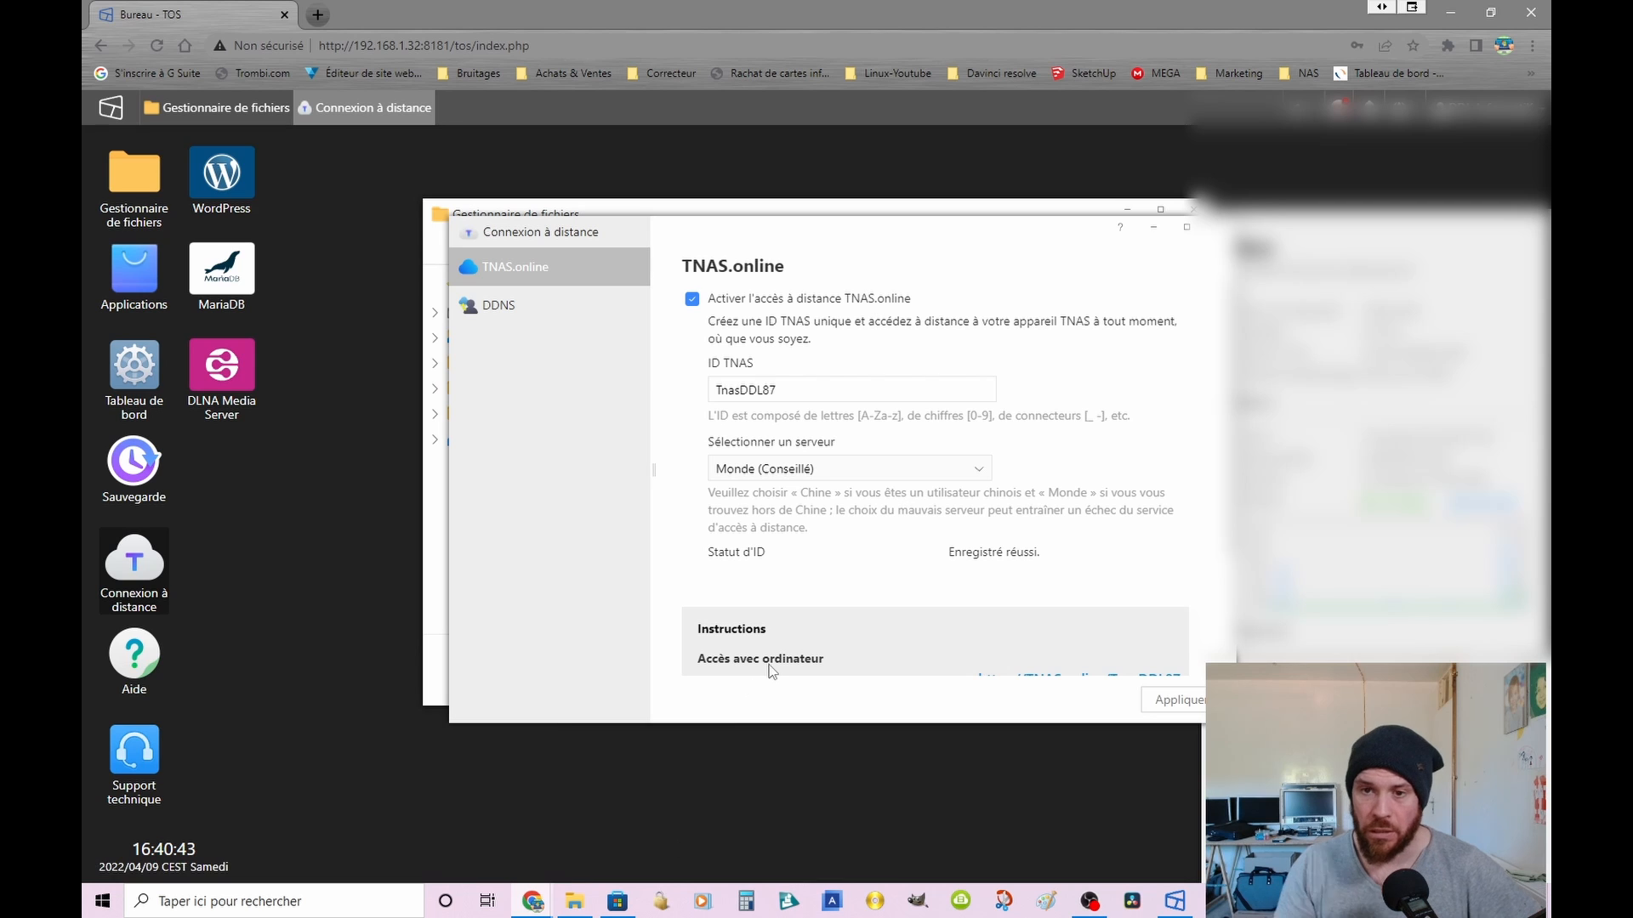